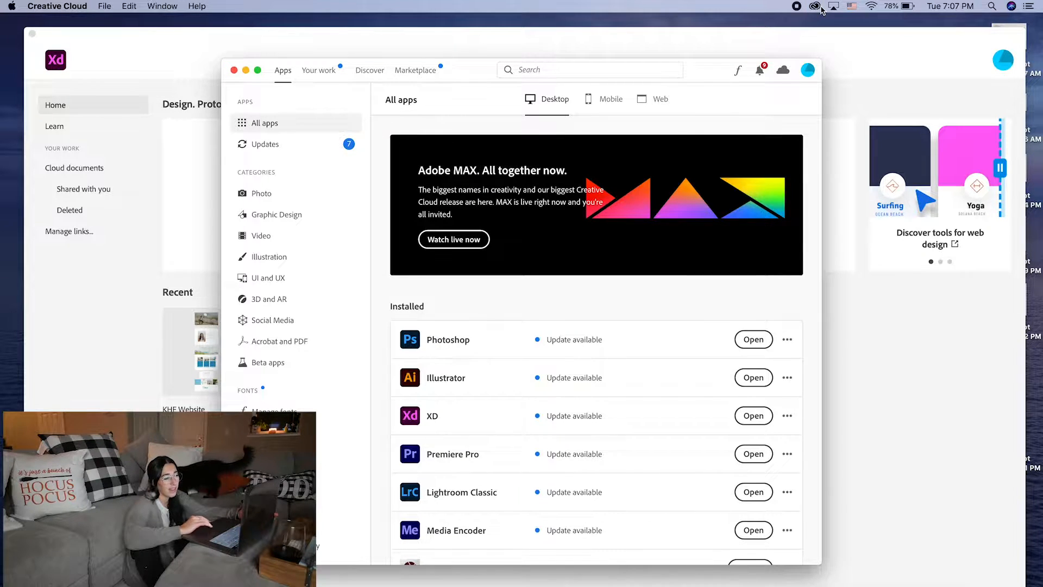
Open the recent KHF Website document in Adobe XD.
scroll(731, 229, "down", 10)
scroll(731, 223, "up", 15)
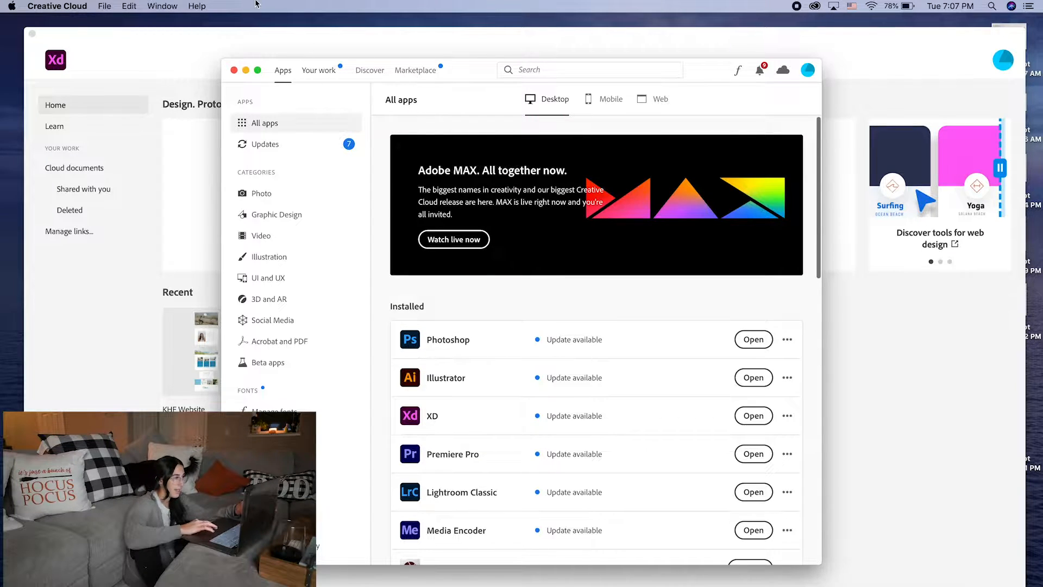
left_click(247, 69)
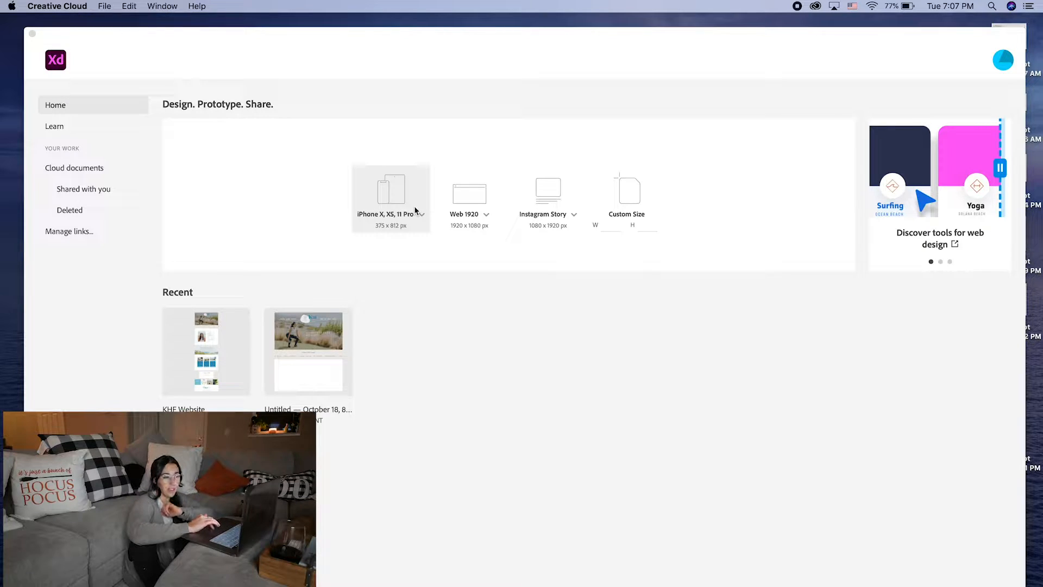
left_click(488, 219)
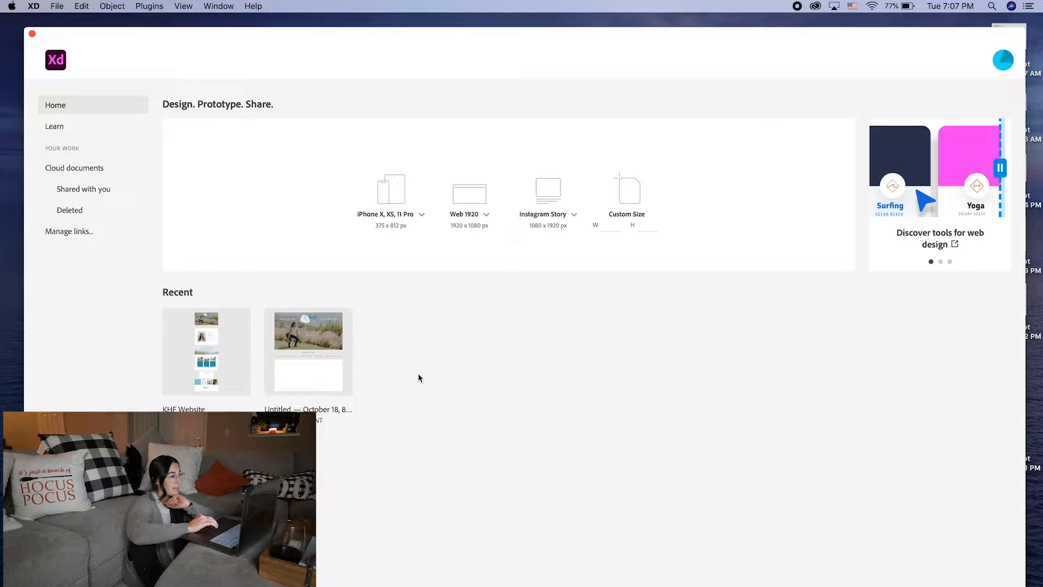
left_click(222, 343)
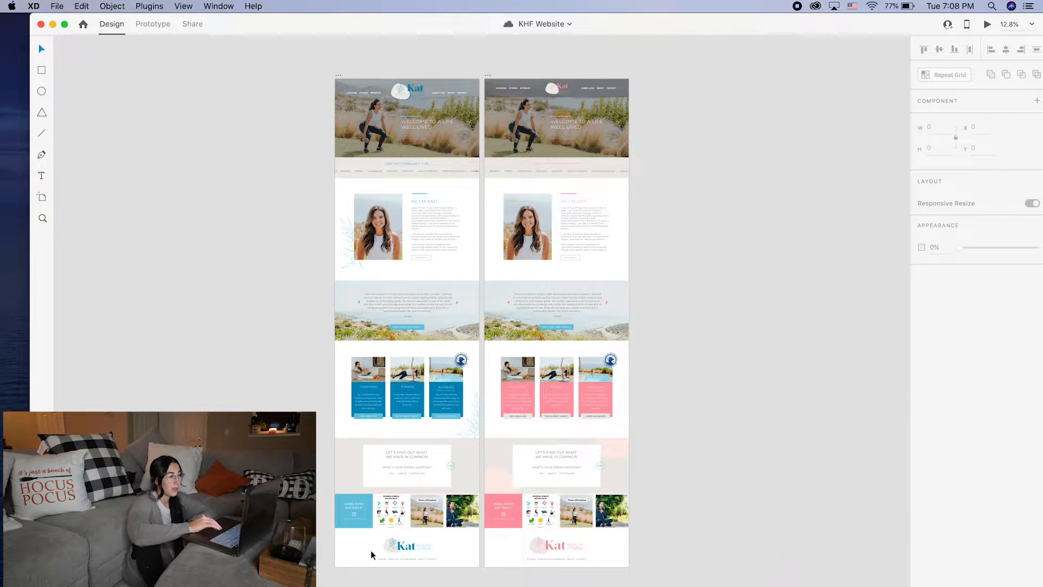
Delete all the content of the pink design on the second artboard, leaving the artboard empty.
left_click_drag(651, 582, 479, 74)
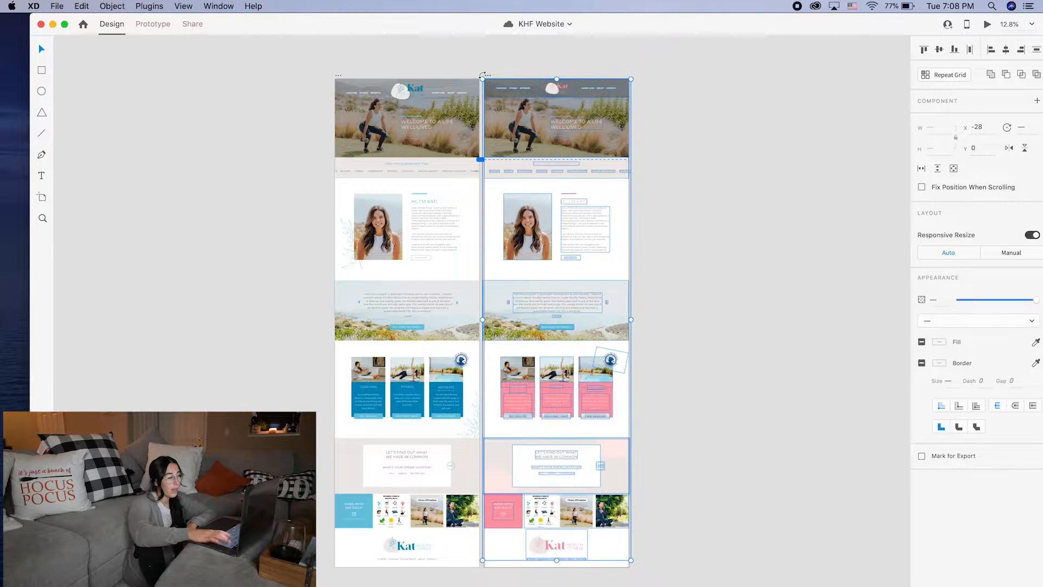
key("Delete")
left_click(592, 190)
left_click_drag(694, 506, 479, 293)
left_click(599, 299)
left_click(810, 231)
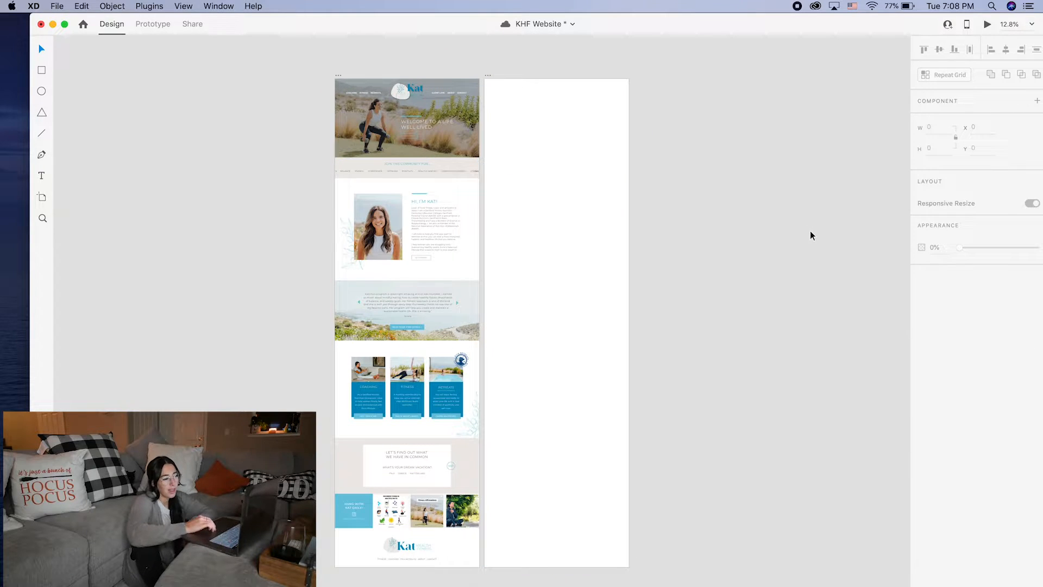
Move both navigation link groups and the Kat logo from the first artboard's header to the top of artboard Web 1920 – 2.
key("super+equal")
scroll(810, 235, "up", 2)
scroll(811, 235, "right", 1)
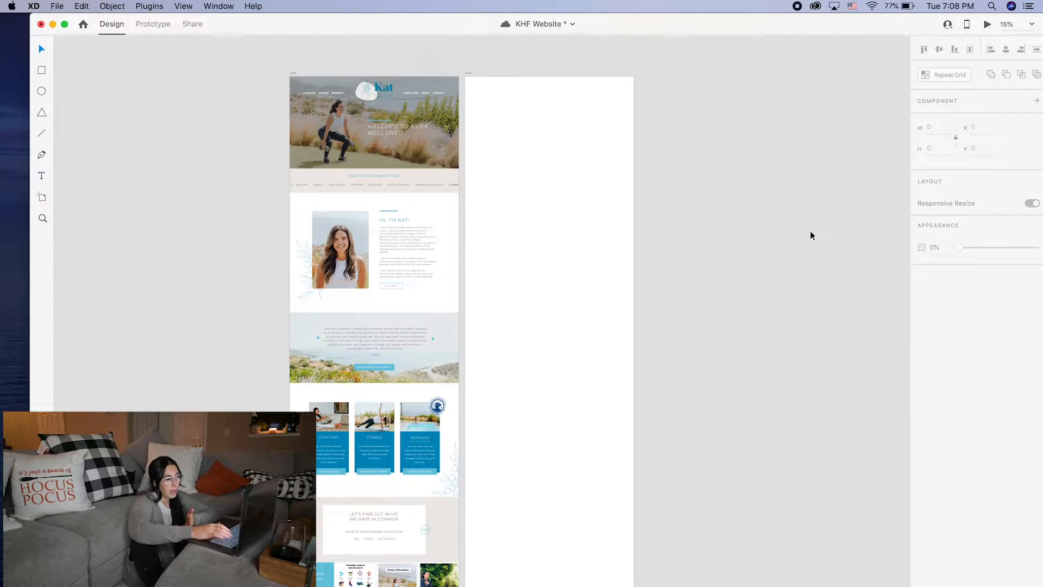
key("super+equal")
scroll(810, 235, "up", 3)
scroll(810, 235, "left", 1)
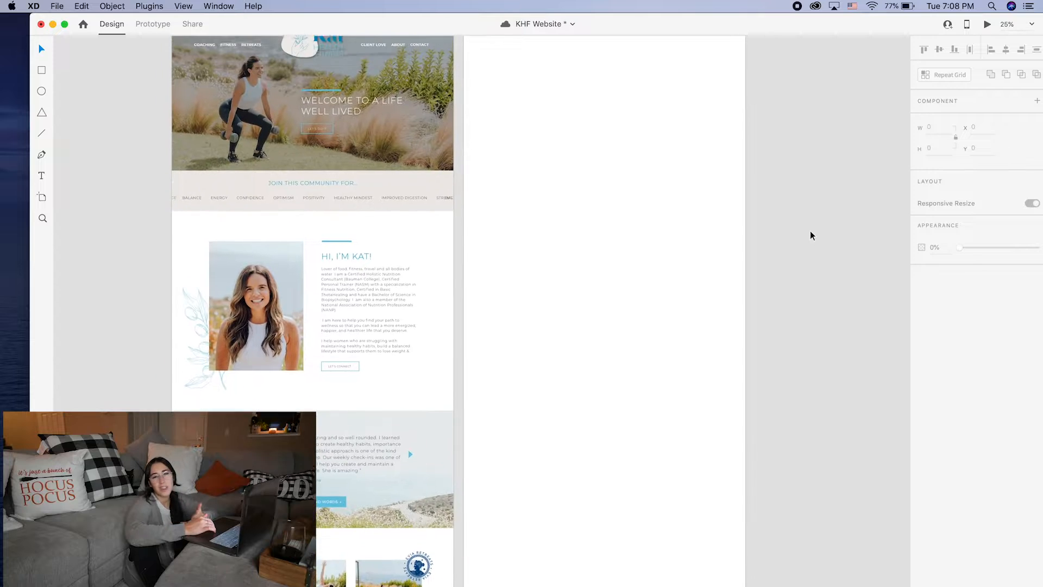
scroll(810, 235, "up", 3)
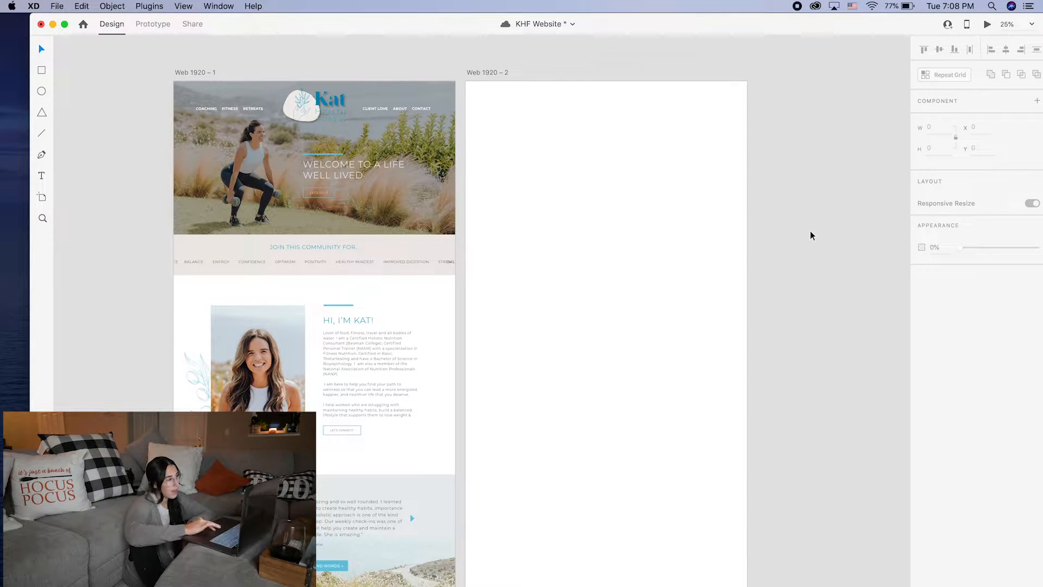
key("super+equal")
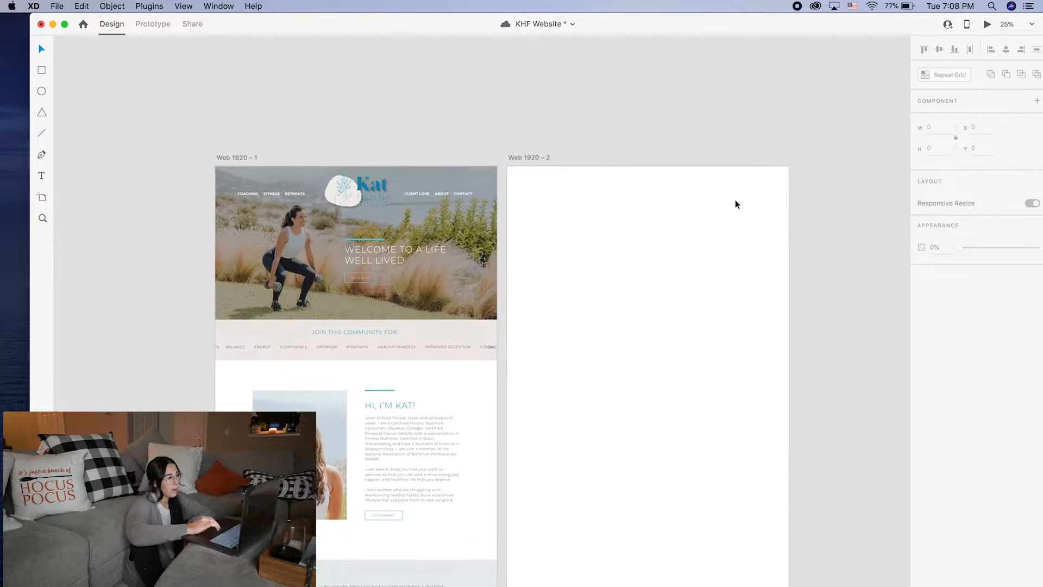
key("super+equal")
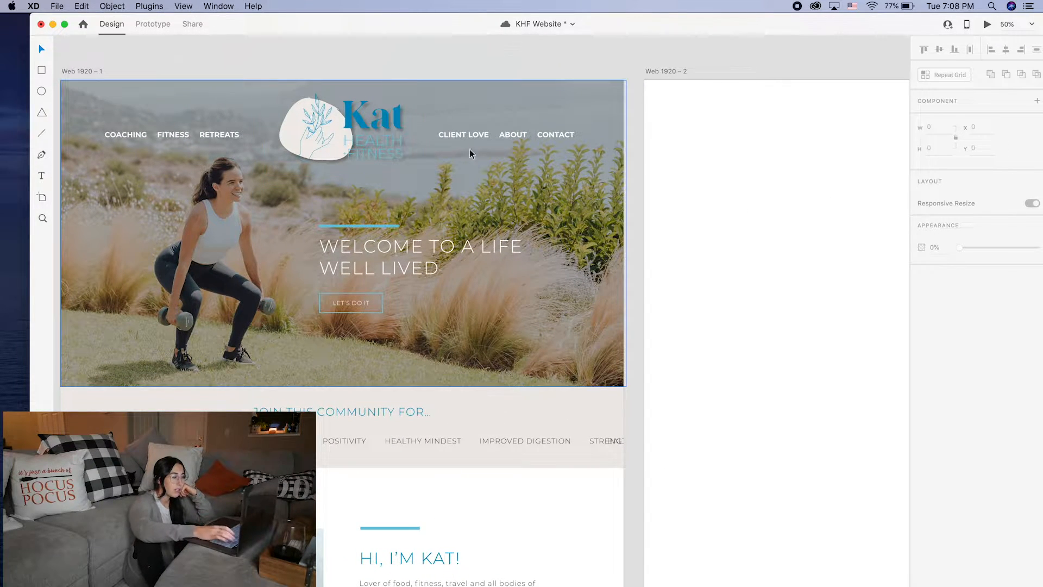
key("super+minus")
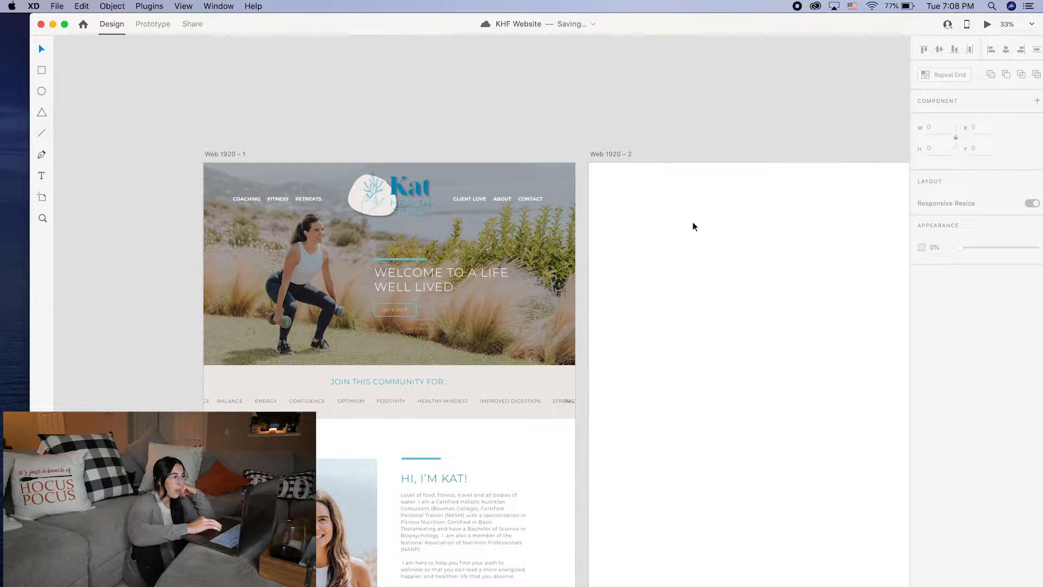
left_click(693, 224)
scroll(693, 225, "right", 3)
left_click(158, 203)
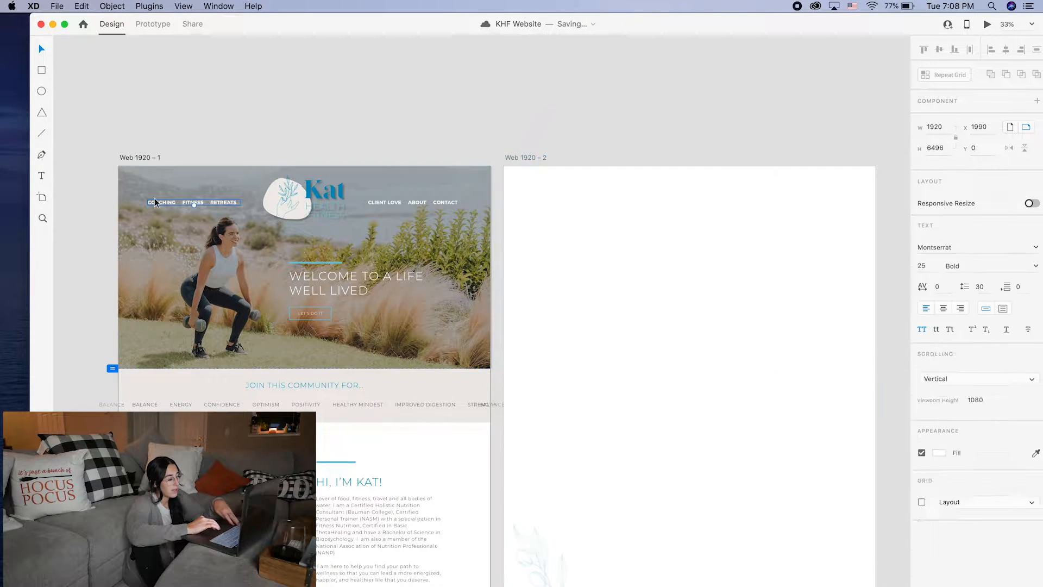
left_click(400, 203, "shift")
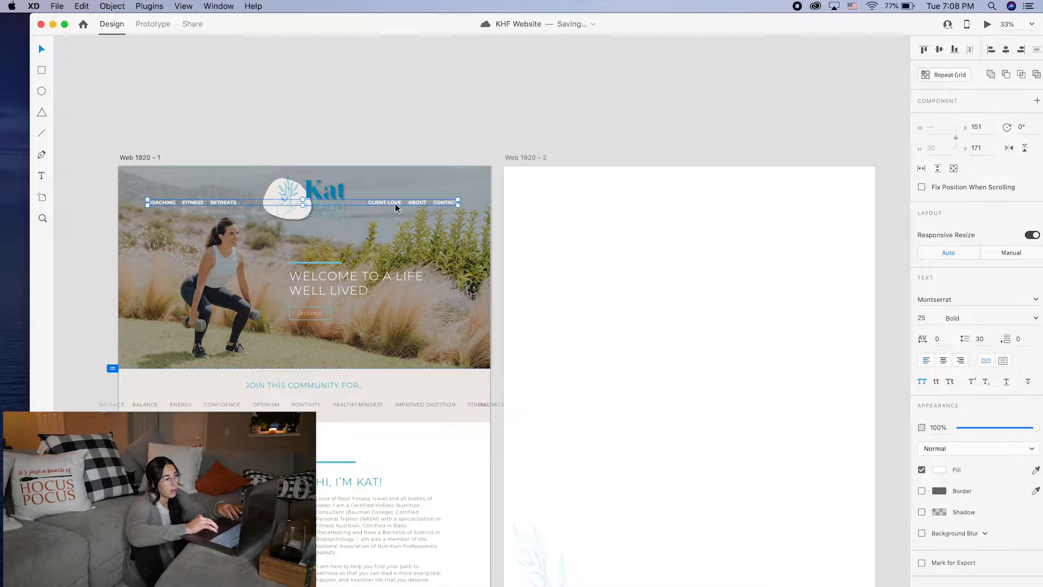
left_click_drag(395, 204, 692, 200)
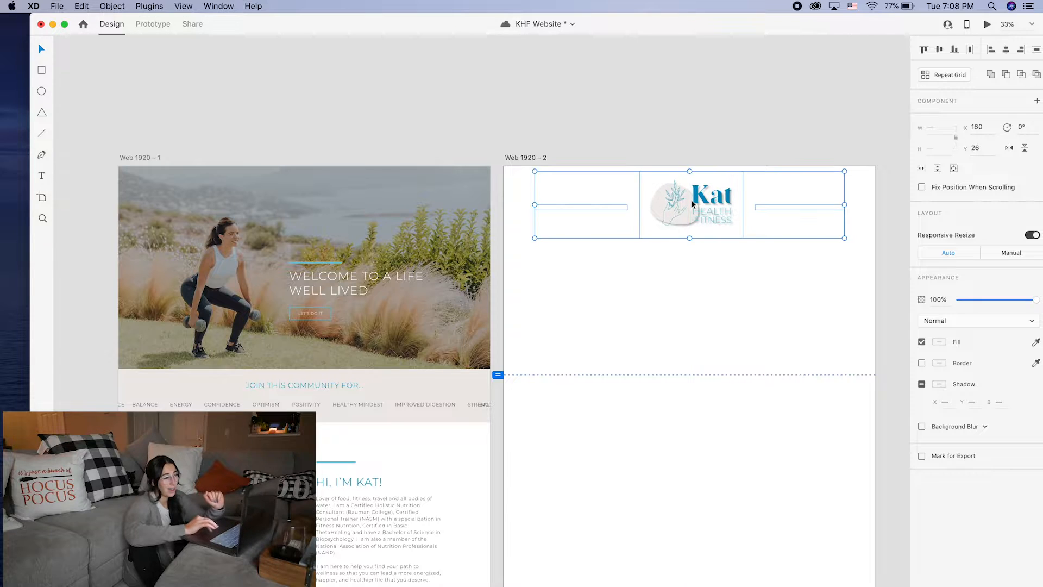
left_click(735, 142)
Set the fill colour of both navigation link groups on Web 1920 – 2 to dark grey #525252.
left_click_drag(622, 257, 562, 179)
left_click(778, 207, "shift")
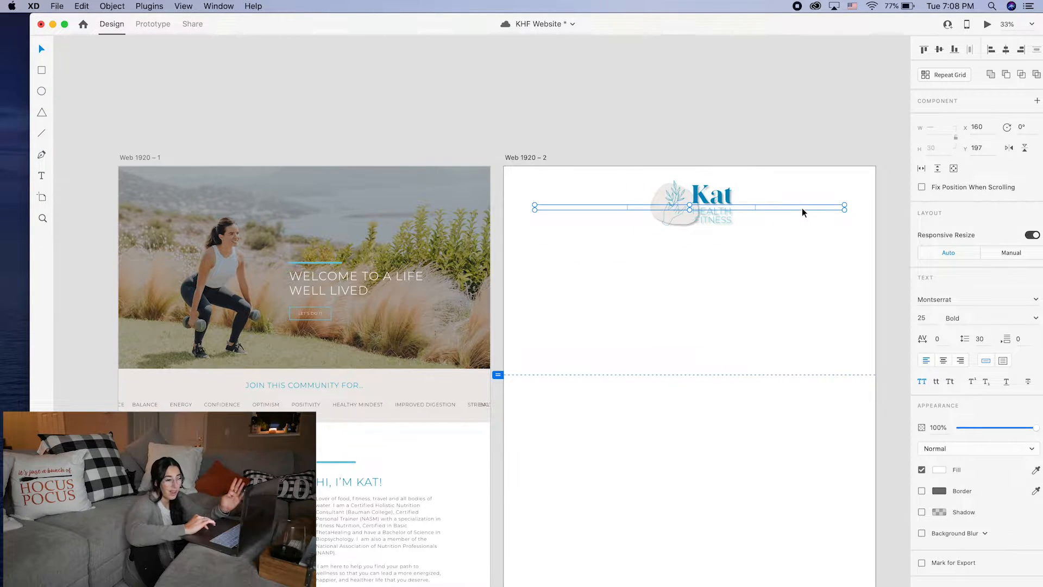
left_click(940, 470)
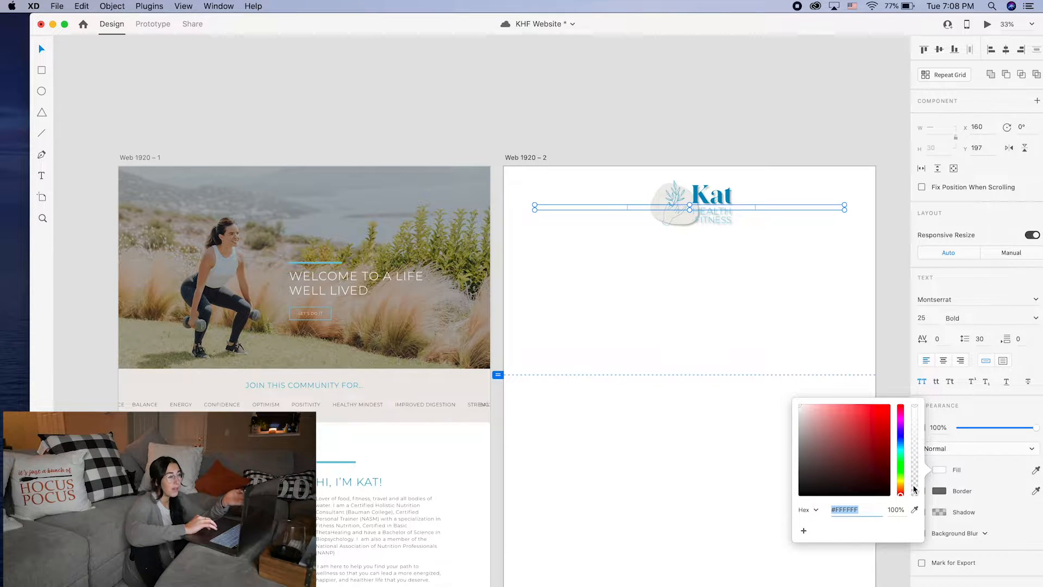
left_click(798, 476)
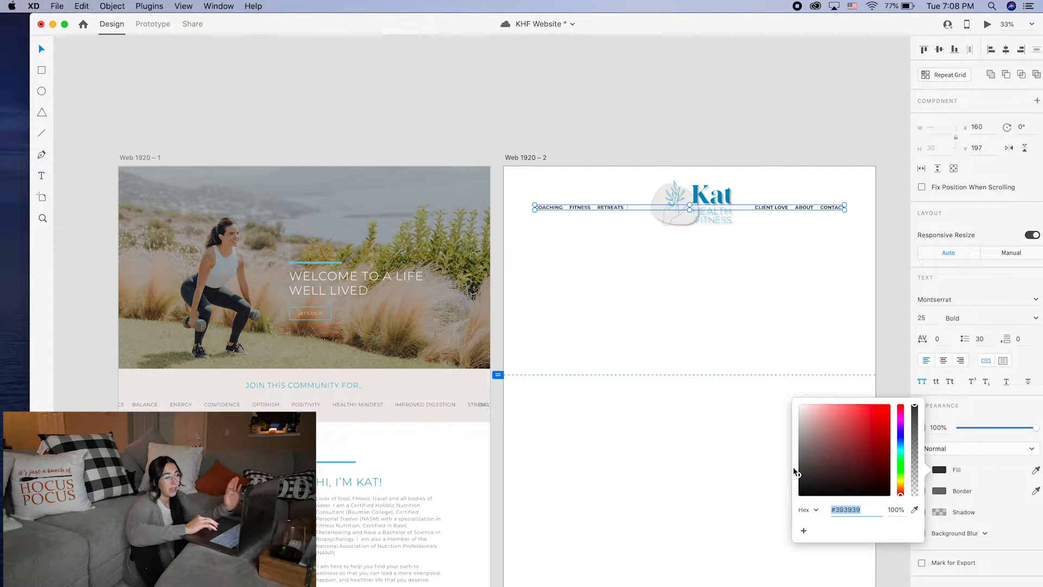
left_click_drag(800, 476, 795, 469)
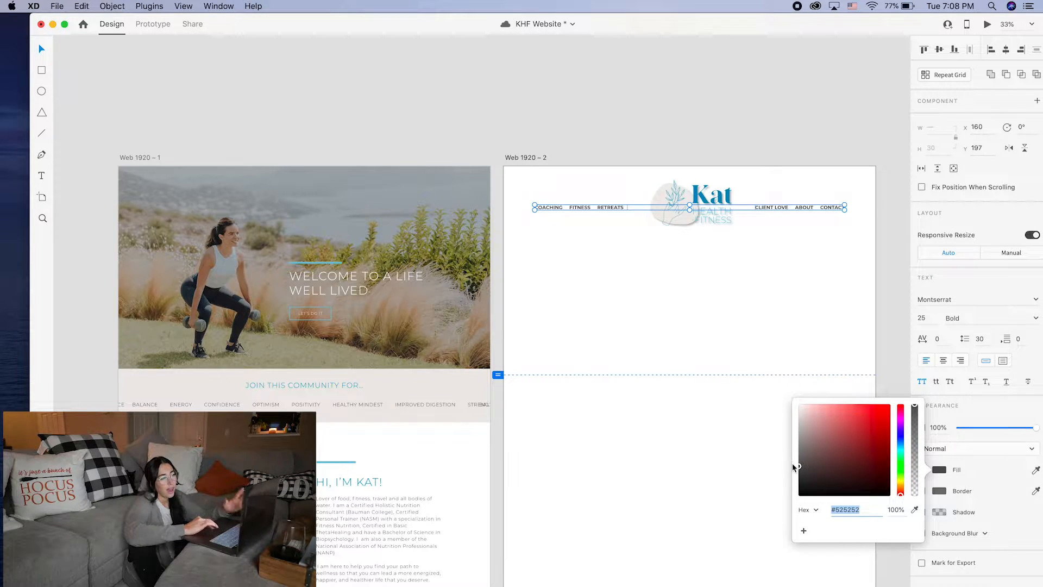
left_click(896, 332)
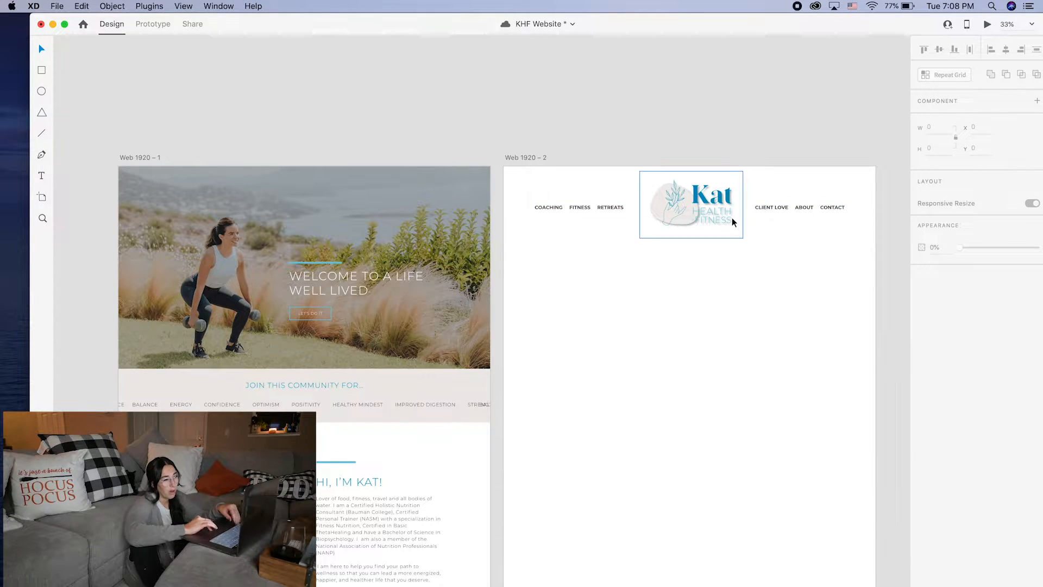
Remove the shadow from the Kat logo on Web 1920 – 2 and scale it down to about 484 × 313 px.
left_click(683, 211)
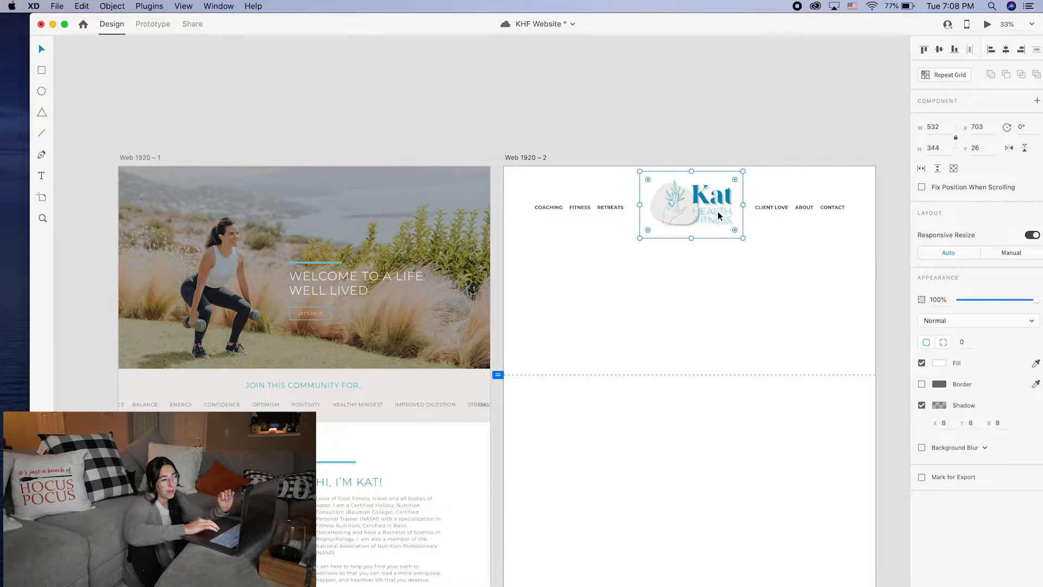
left_click(922, 405)
left_click_drag(718, 222, 695, 204)
left_click(668, 153)
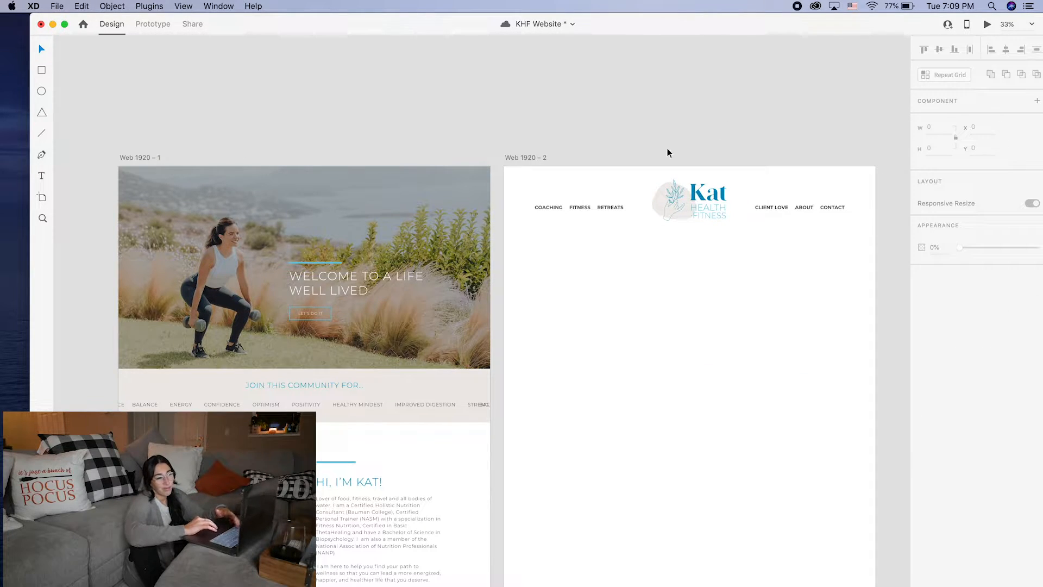
Widen the gaps between the menu items in both navigation link groups with extra spaces.
left_click(607, 207)
double_click(597, 209)
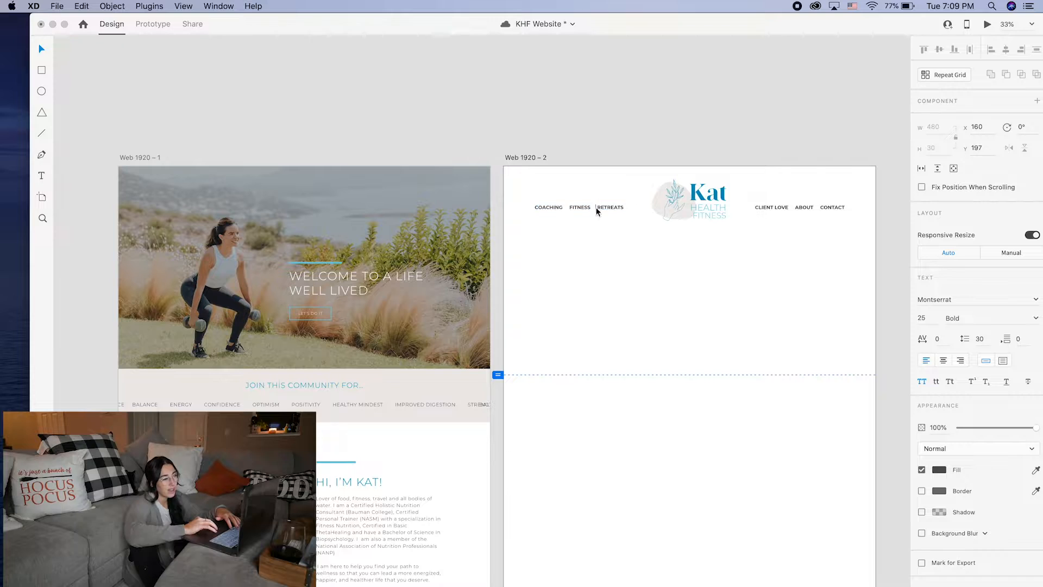
left_click(570, 205)
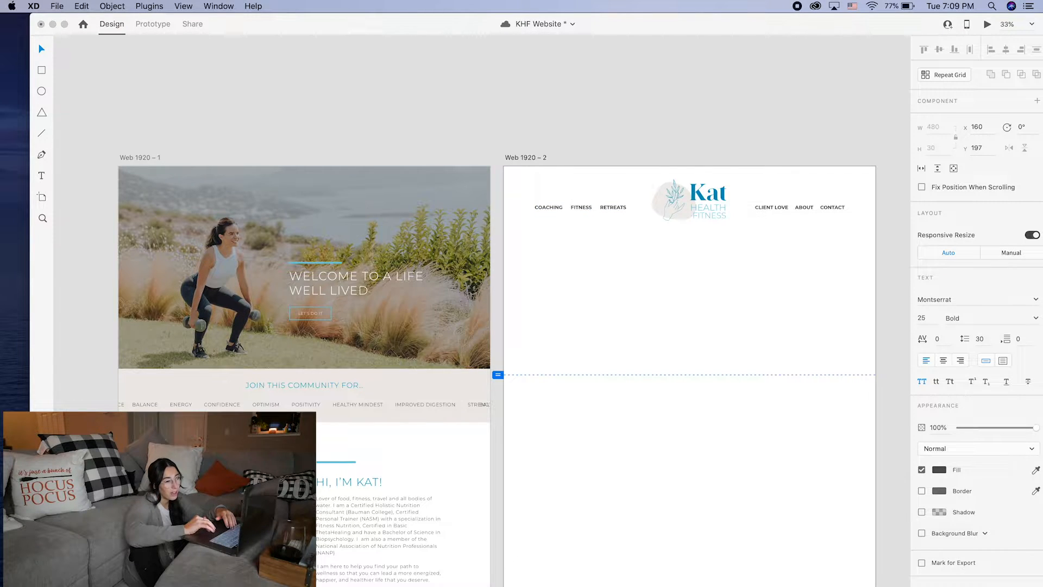
left_click(798, 210)
left_click(798, 206)
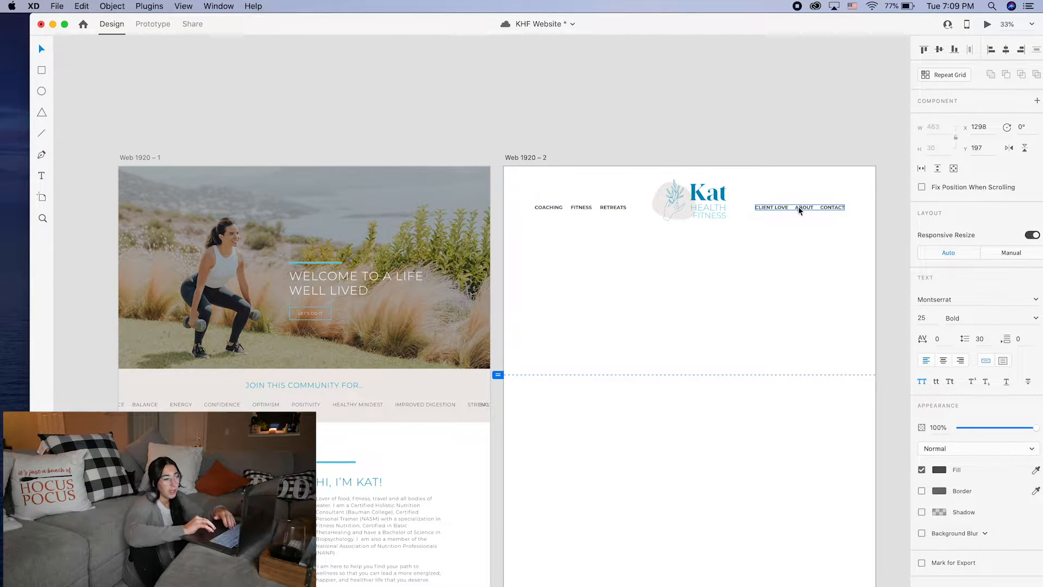
double_click(798, 207)
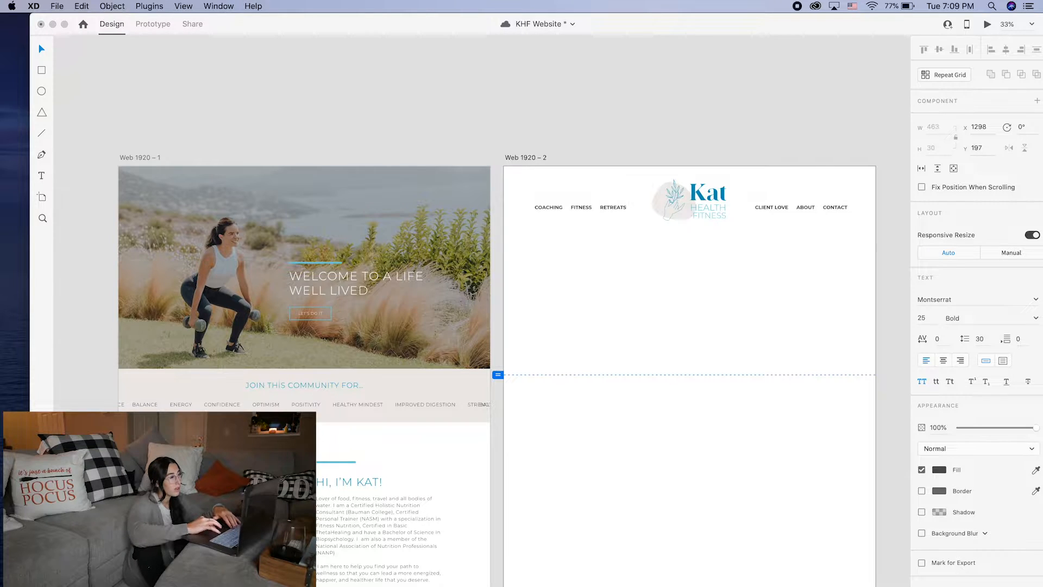
left_click(43, 49)
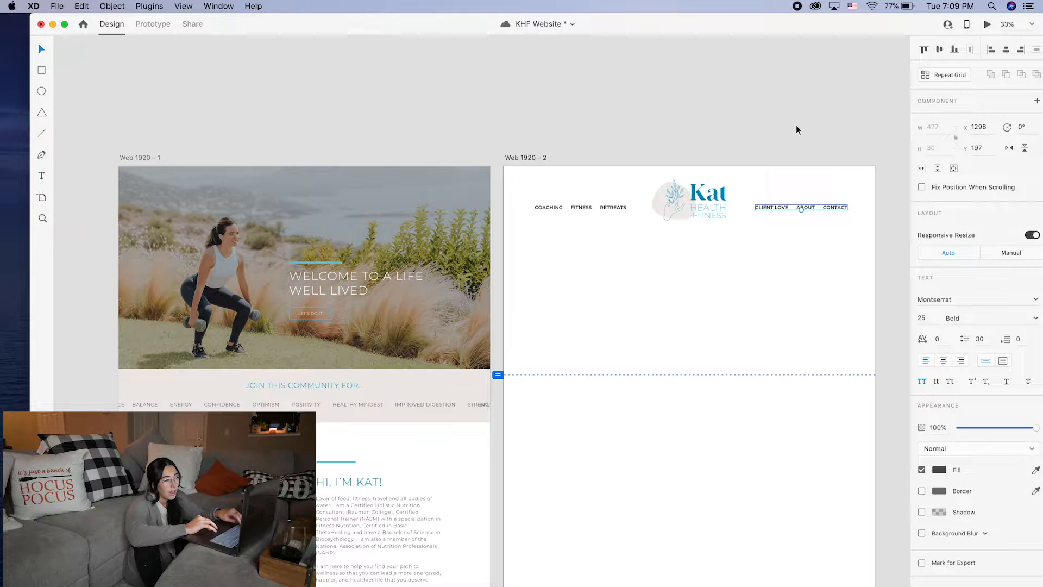
Shift the CLIENT LOVE, ABOUT, CONTACT group to X 1287 and raise both link groups slightly beside the logo.
left_click_drag(760, 208, 767, 210)
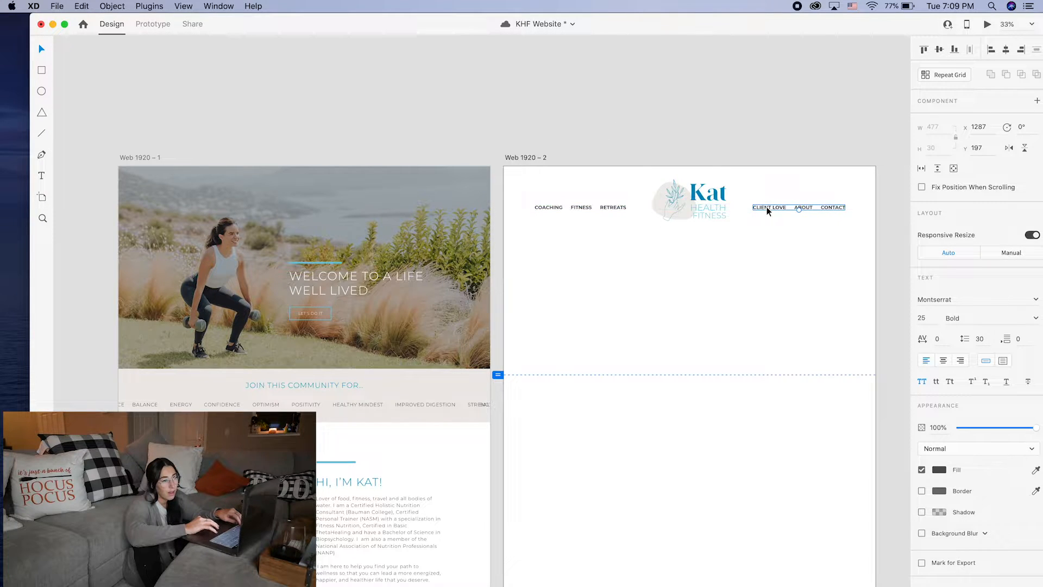
left_click(705, 203)
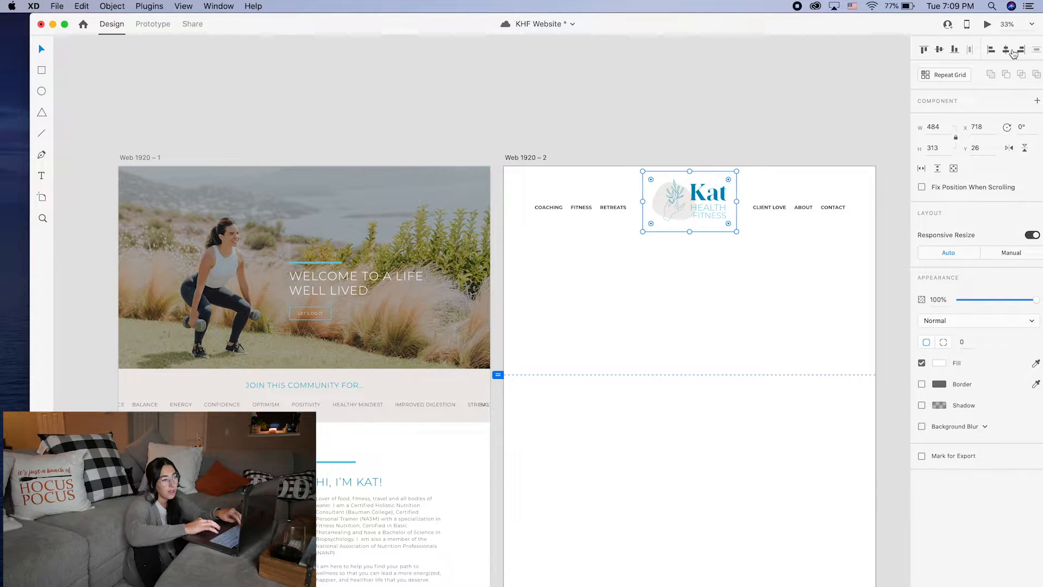
left_click(826, 129)
left_click(603, 209)
left_click(781, 207, "shift")
left_click(781, 209)
left_click(592, 206, "shift")
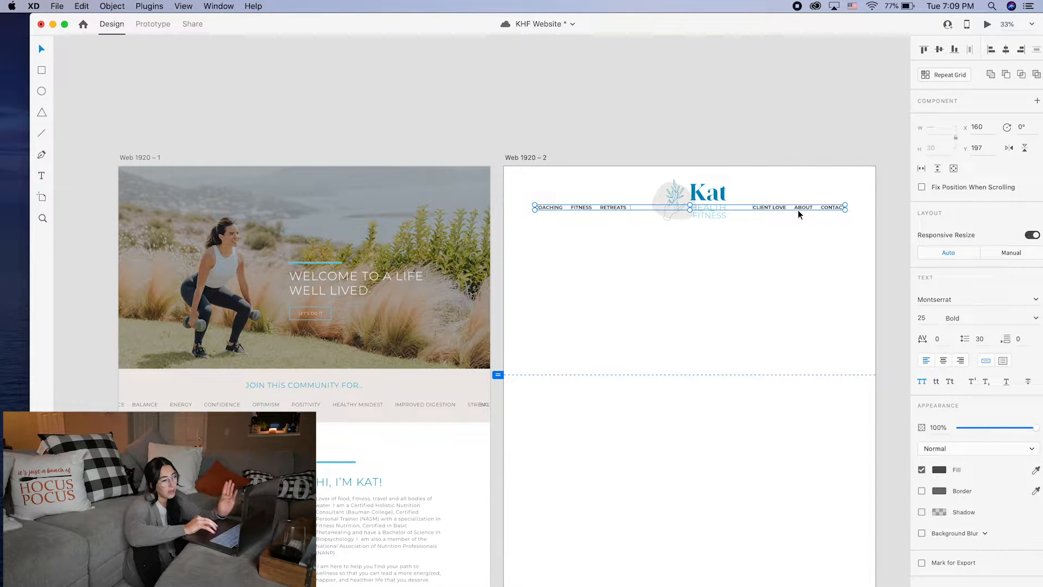
left_click_drag(797, 210, 798, 205)
left_click(778, 137)
Scale the Kat logo down to about 444 × 287 px and centre it horizontally on the artboard.
left_click(716, 227)
left_click_drag(735, 231, 730, 228)
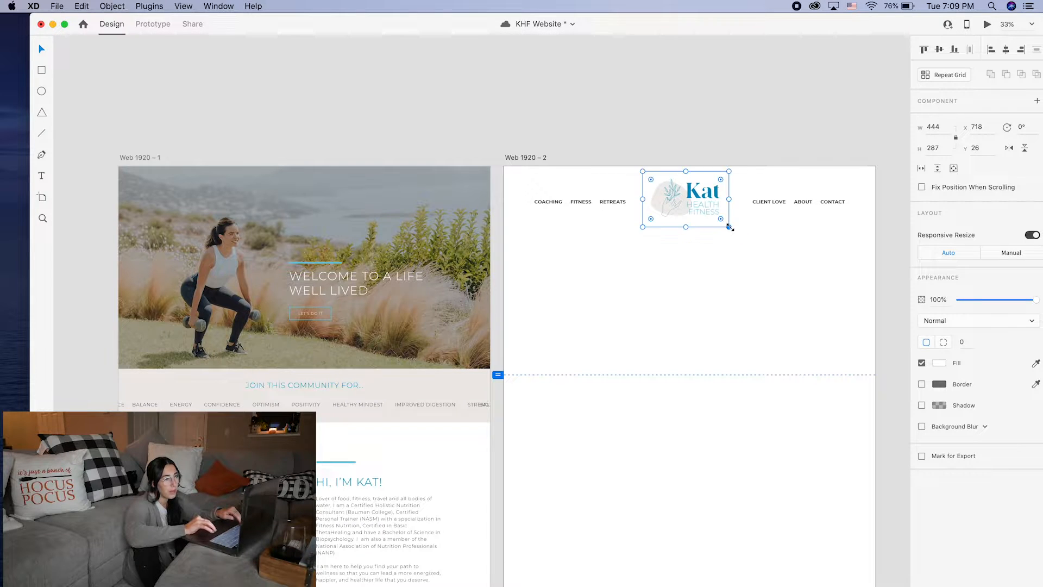
left_click(1006, 49)
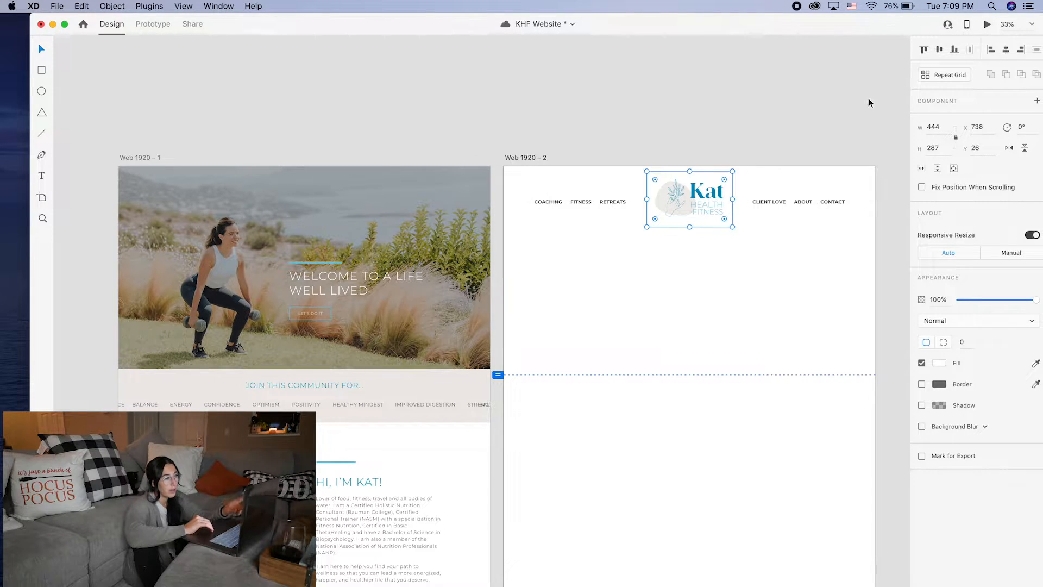
left_click(867, 99)
Lower the top edge of the dark hero overlay on Web 1920 – 1, making it 916 px high, and shift the photo to X 175, Y 62.
scroll(867, 99, "down", 2)
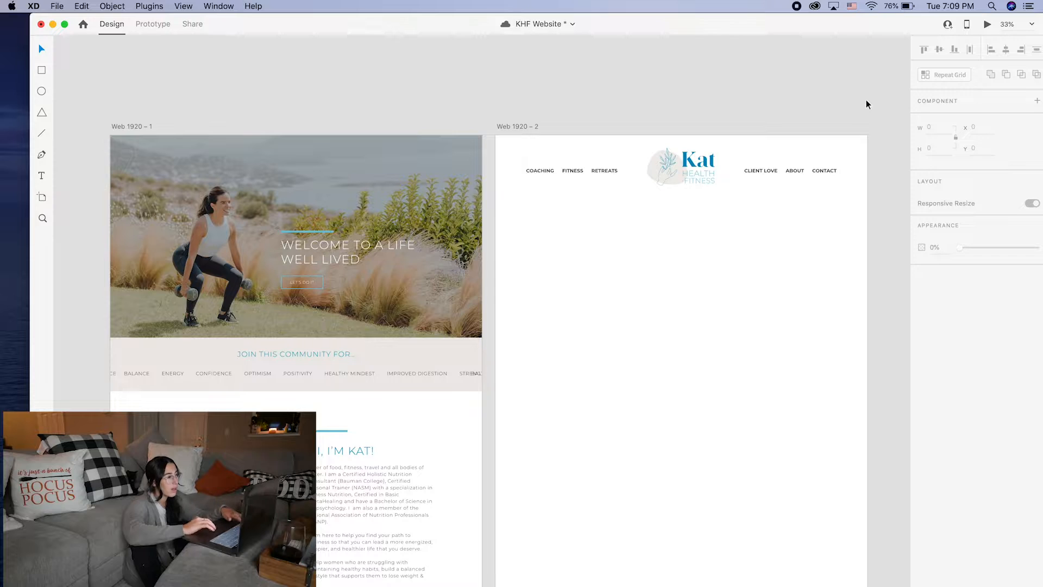
left_click(441, 190)
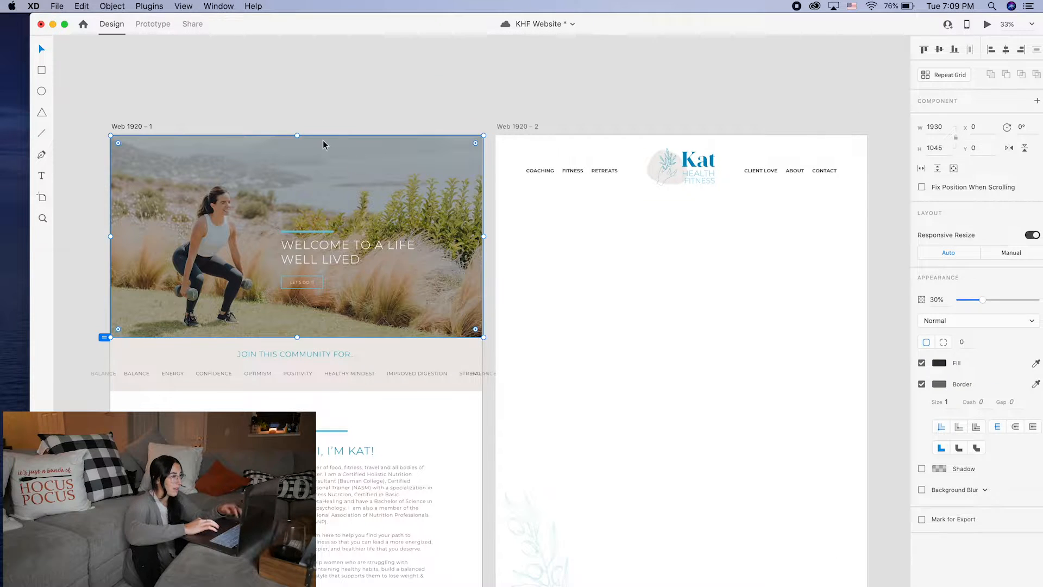
left_click_drag(297, 136, 348, 153)
key("super+z")
key("super+z")
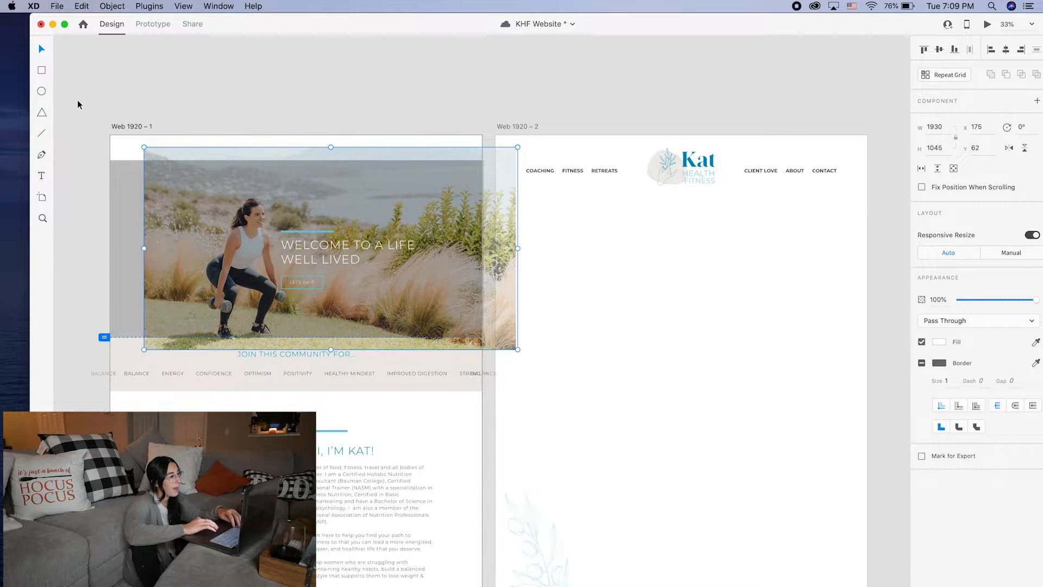
Draw a 1930 × 1045 px rectangle over the hero area of Web 1920 – 1 and mask the hero photo with it.
left_click(41, 72)
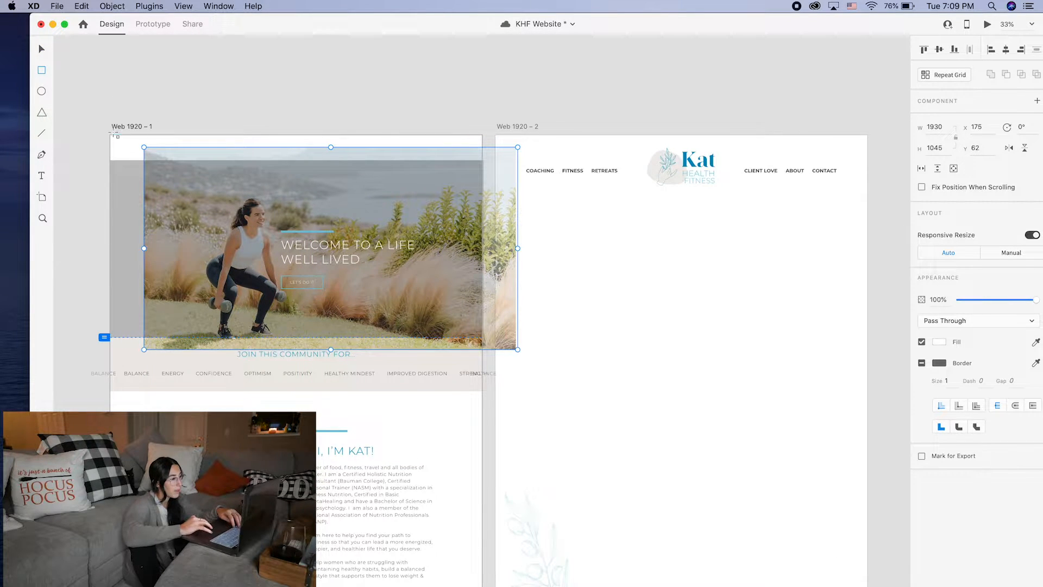
mouse_move(111, 136)
left_mouse_down()
mouse_move(458, 337)
mouse_move(493, 340)
mouse_move(484, 337)
left_mouse_up()
left_click(41, 50)
left_click(498, 272)
left_click(424, 214)
right_click(424, 214)
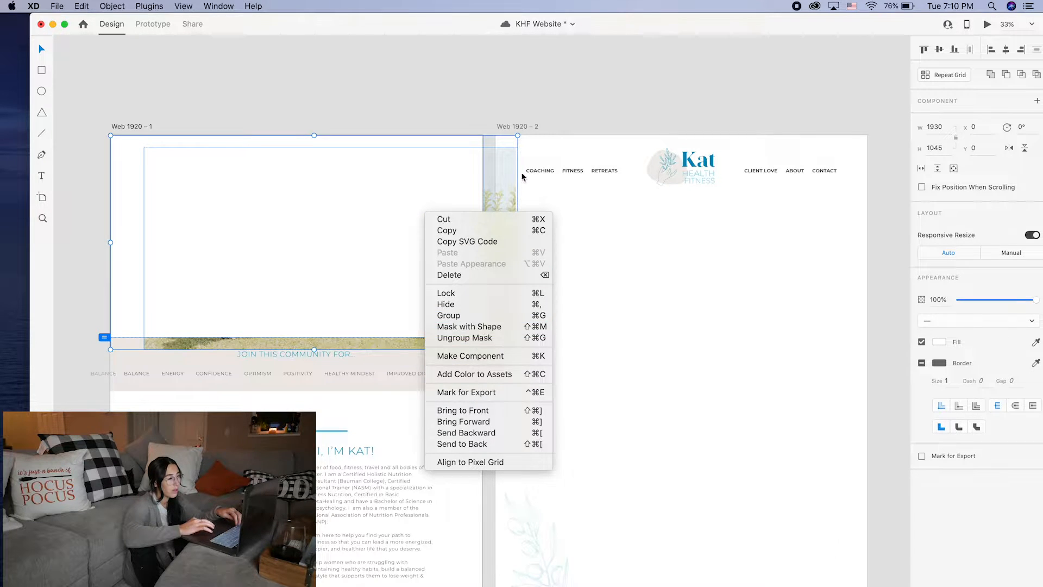
left_click(470, 327)
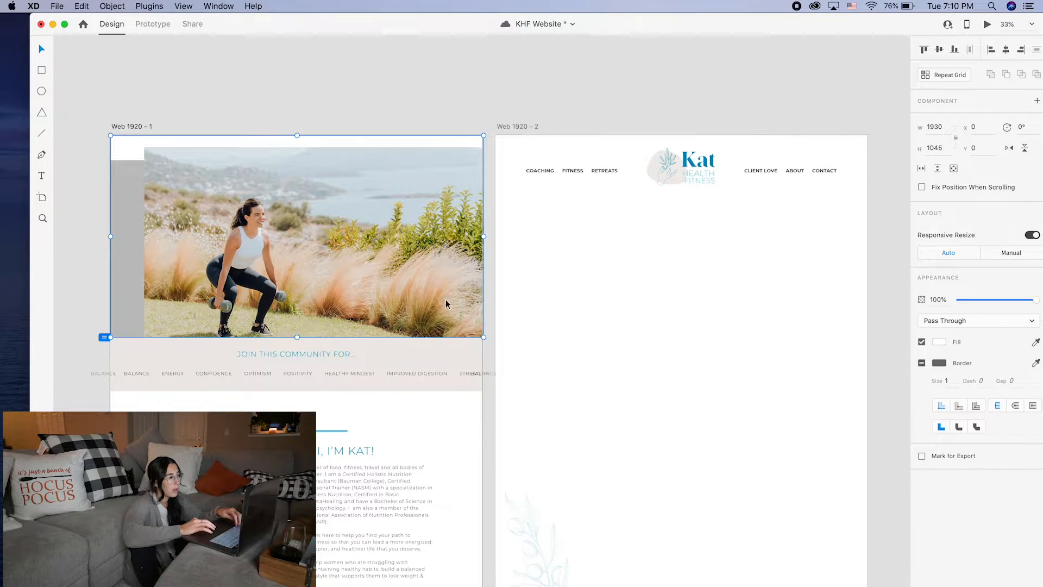
Fit the hero photo inside its mask at about 1935 × 1055 px and send it behind the dark overlay and headline.
double_click(439, 292)
left_click_drag(441, 293, 421, 276)
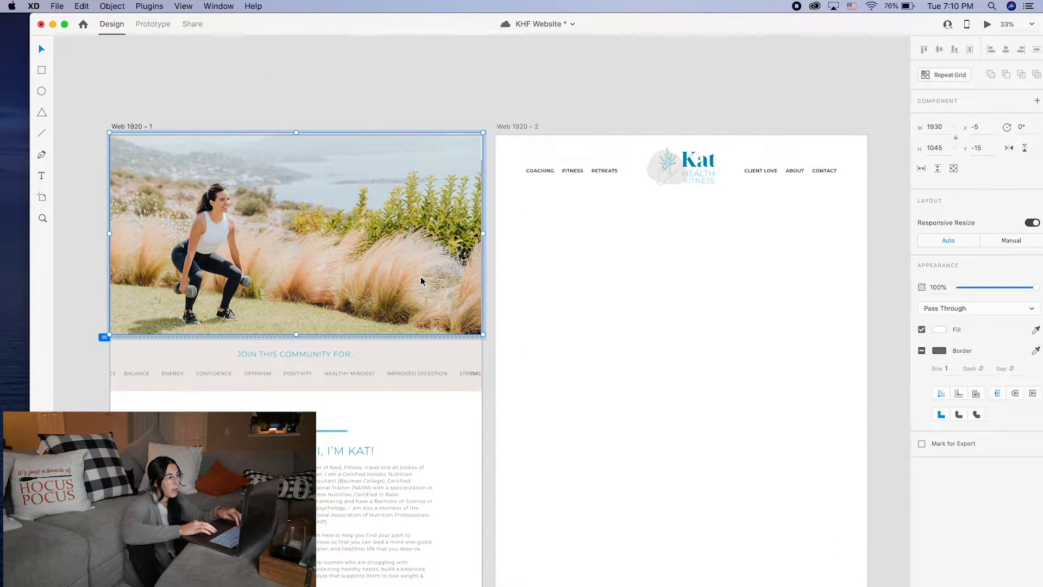
left_click(458, 98)
left_click(435, 196)
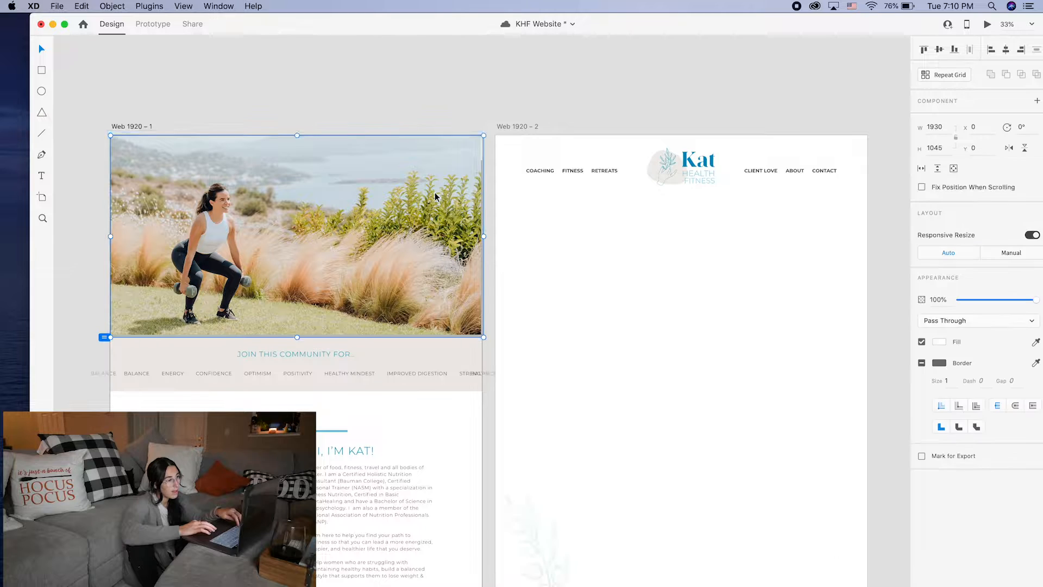
double_click(435, 196)
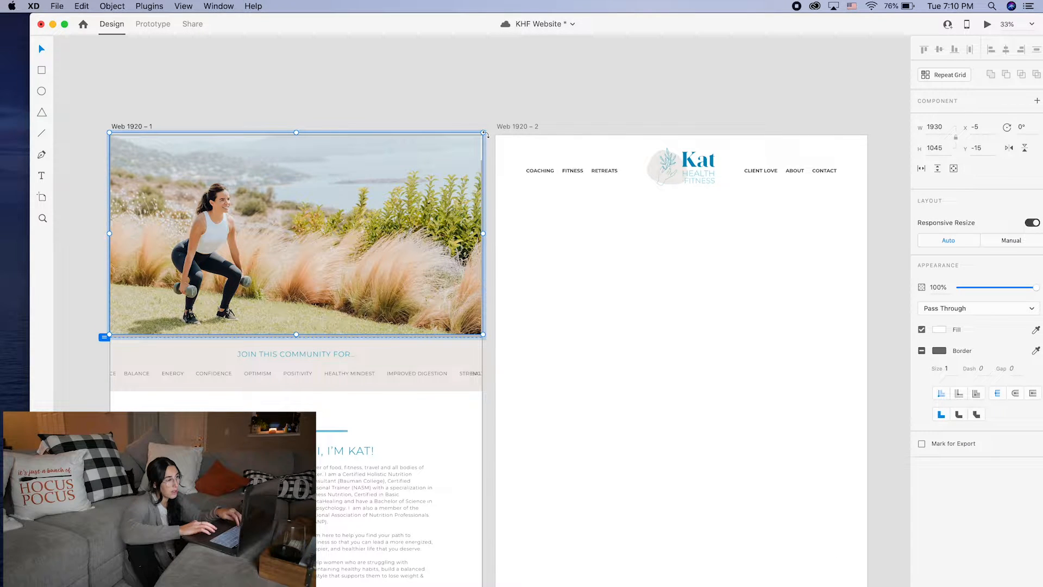
left_click(490, 108)
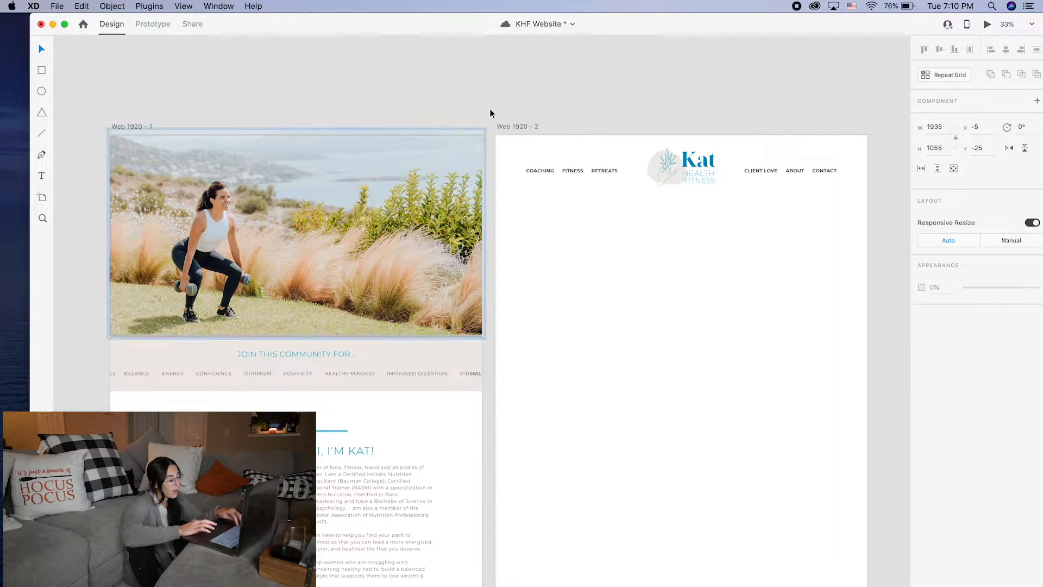
left_click(356, 145)
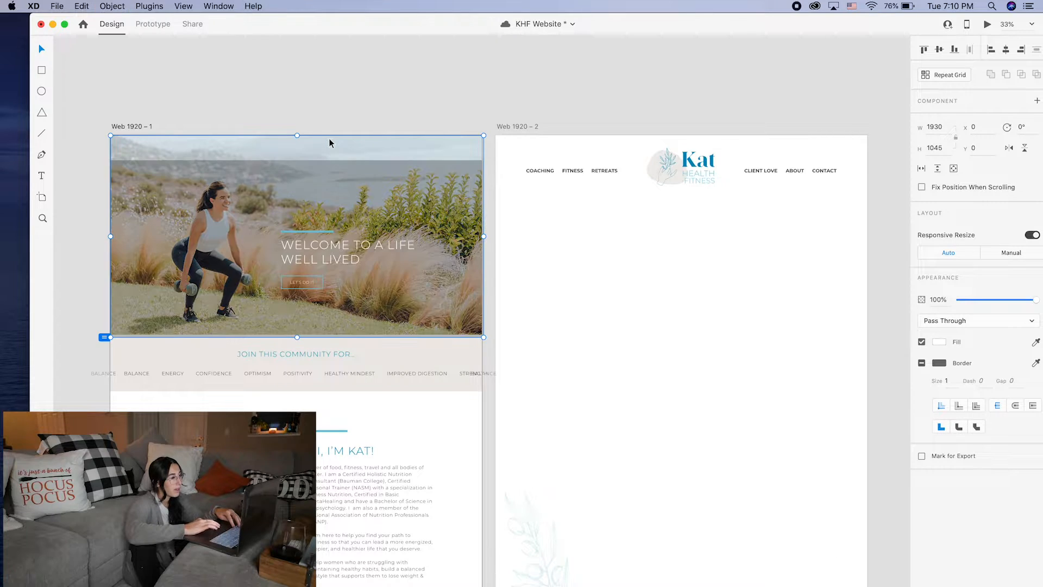
Raise the masked hero photo above the artboard's top edge and move the dark overlay aside to X 1067, Y 155.
key("Down")
left_click_drag(230, 142, 232, 133)
double_click(207, 210)
left_click_drag(207, 210, 414, 241)
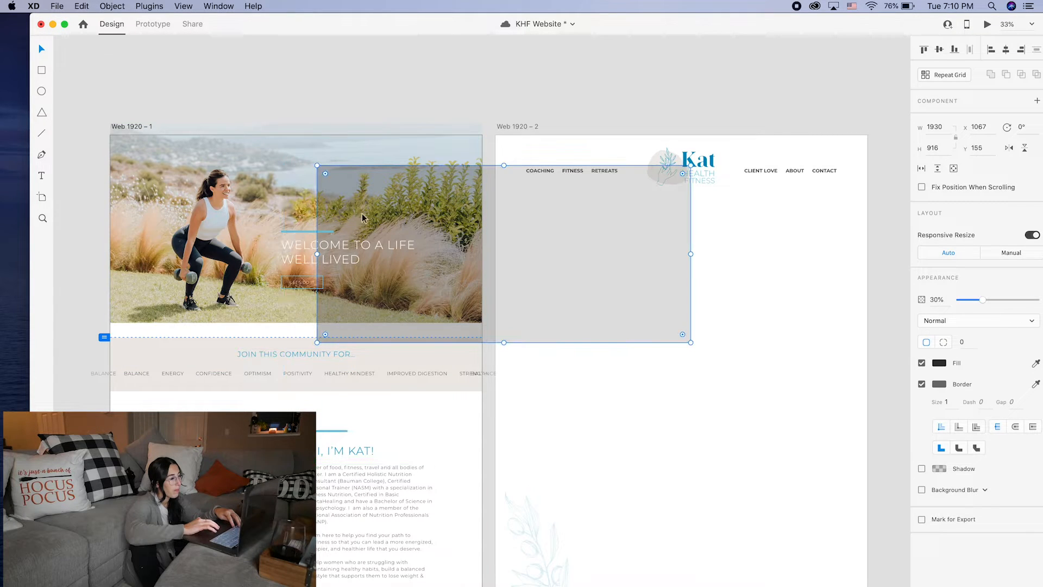
Move the masked hero photo back down until its top edge meets the artboard's top at Y 0.
left_click(231, 188)
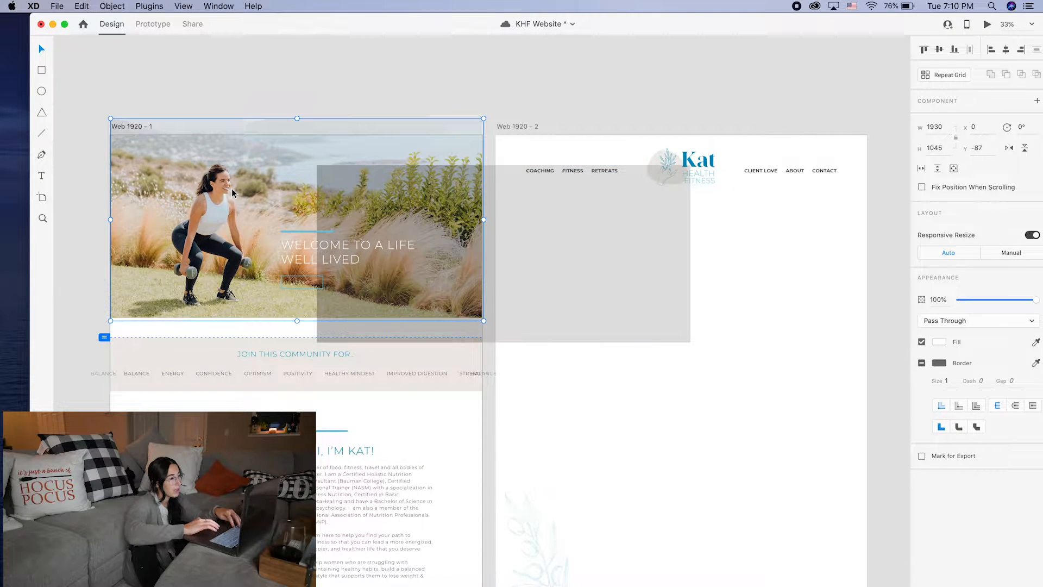
mouse_move(231, 182)
left_mouse_down()
mouse_move(218, 184)
mouse_move(227, 196)
left_mouse_up()
left_click(335, 91)
key("Down")
key("Down")
key("Down")
key("Down")
key("Down")
key("Down")
key("Down")
key("Down")
key("Down")
key("Down")
key("Down")
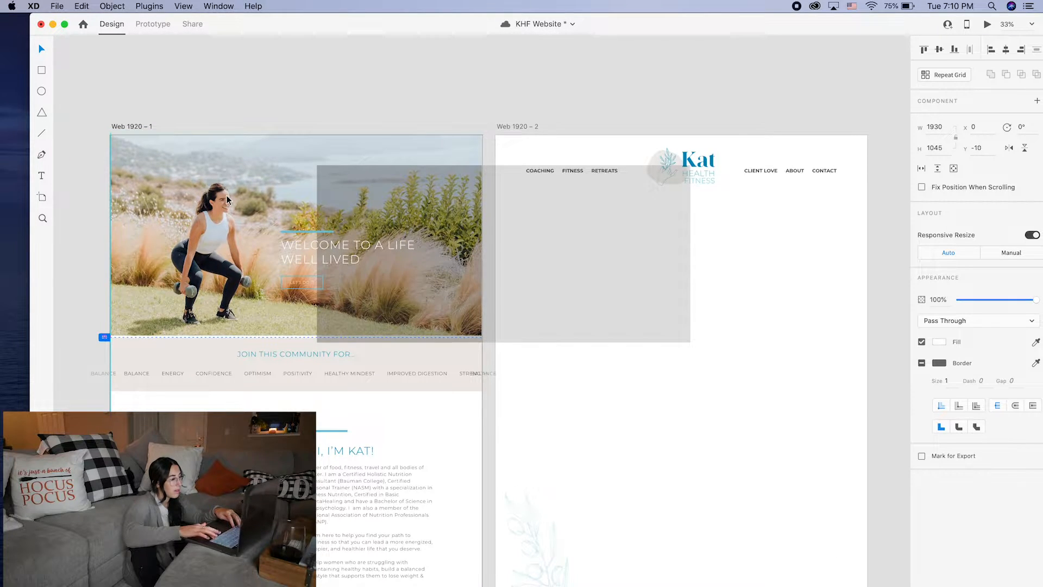
key("Down")
key("Down")
Return the dark overlay to the hero on Web 1920 – 1 at X 0, Y 129.
left_click(505, 274)
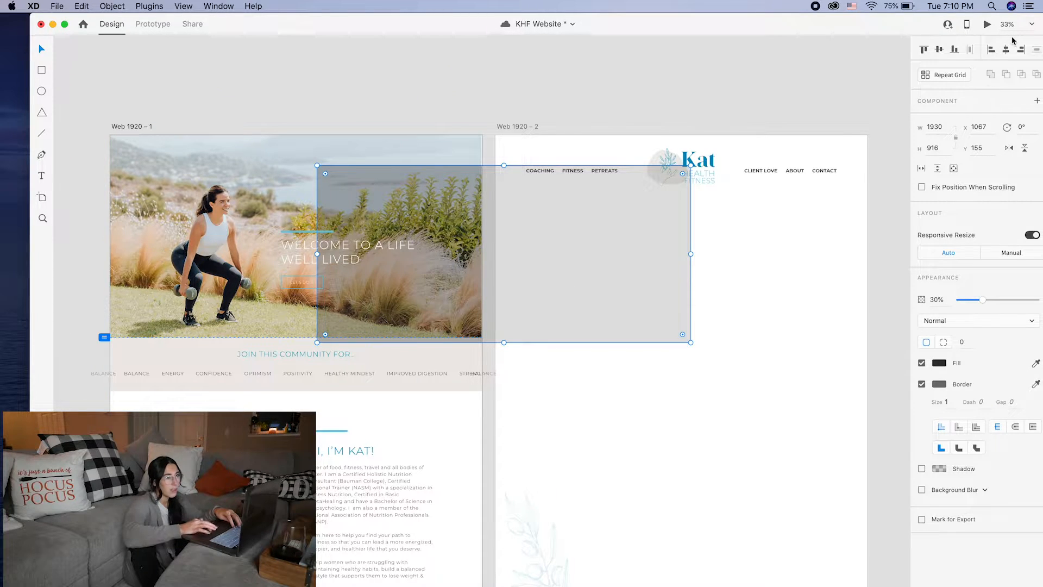
left_click(1005, 50)
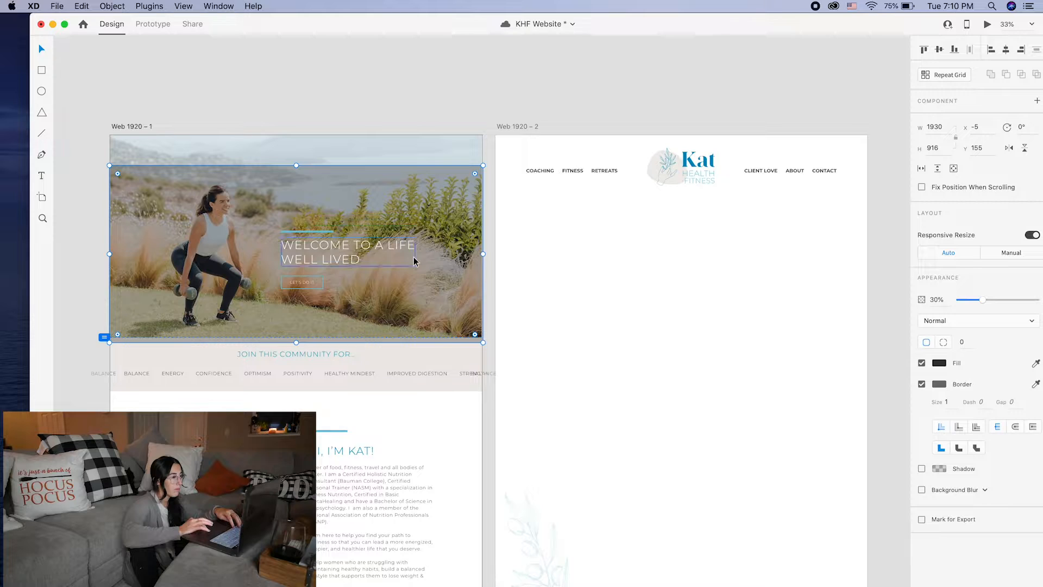
left_click_drag(432, 304, 432, 300)
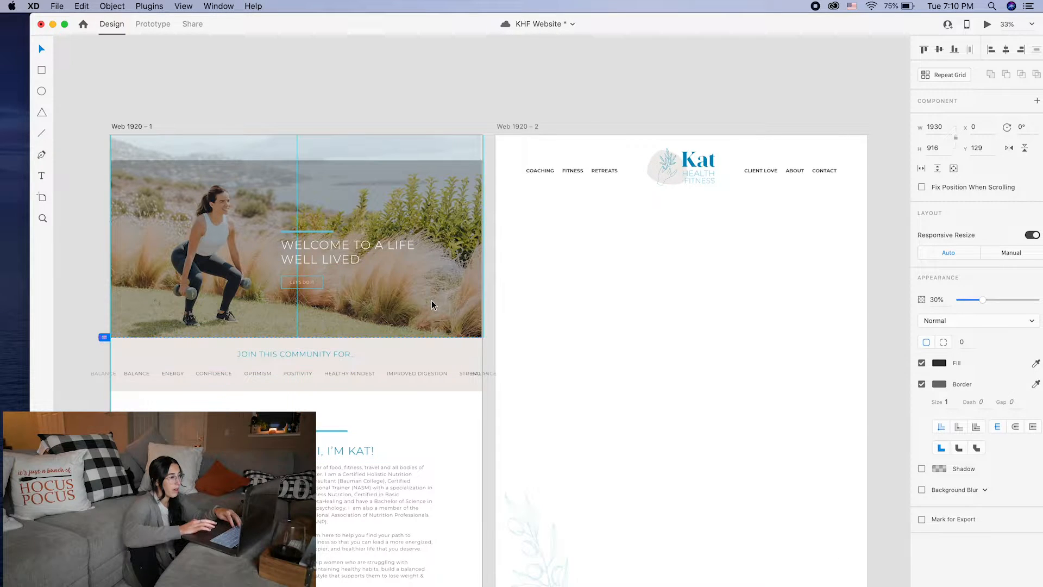
left_click(410, 140)
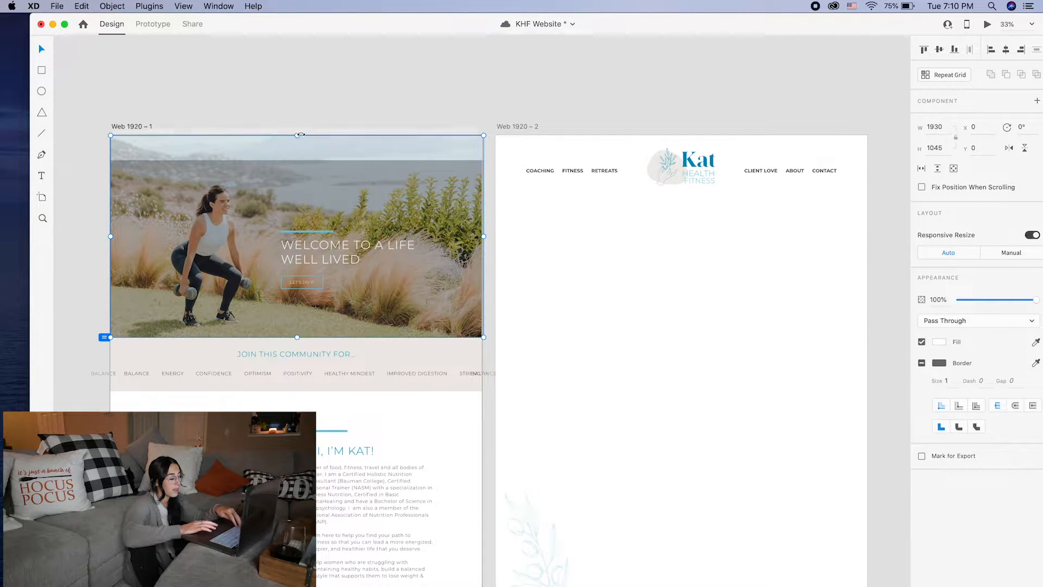
left_click_drag(298, 136, 298, 150)
key("super+z")
key("super+z")
key("super+z")
key("super+z")
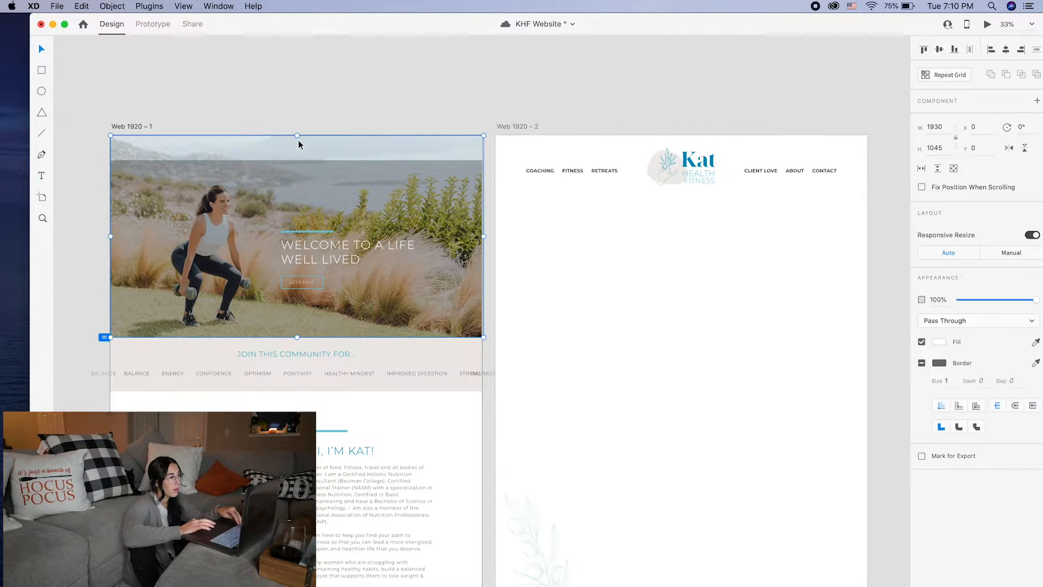
Lower the top edge of the hero photo's mask to the overlay's top edge and shift the photo inside it to X -7, Y 0.
left_click_drag(297, 135, 299, 159)
left_click(308, 117)
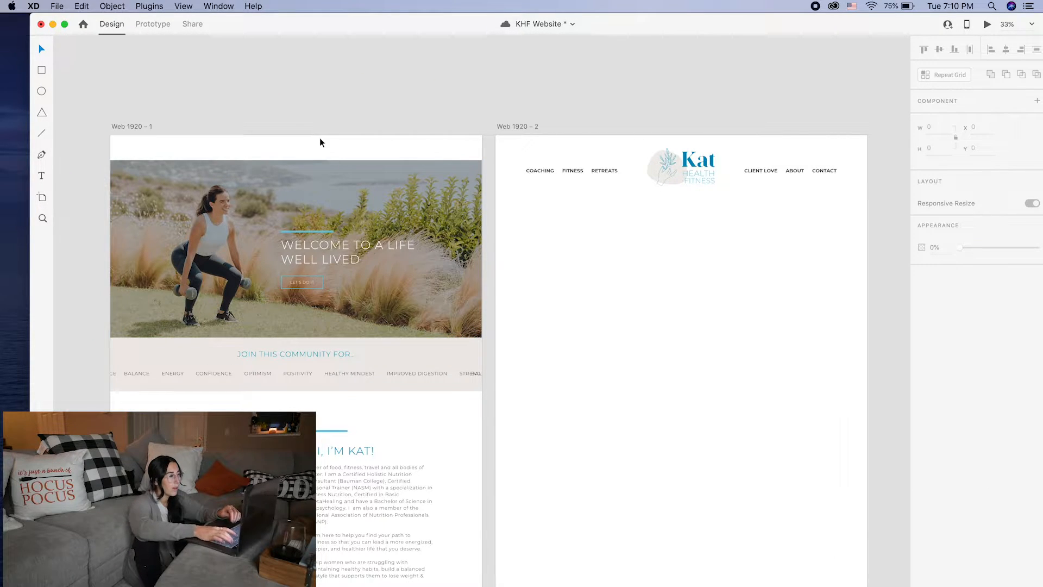
scroll(319, 142, "up", 3)
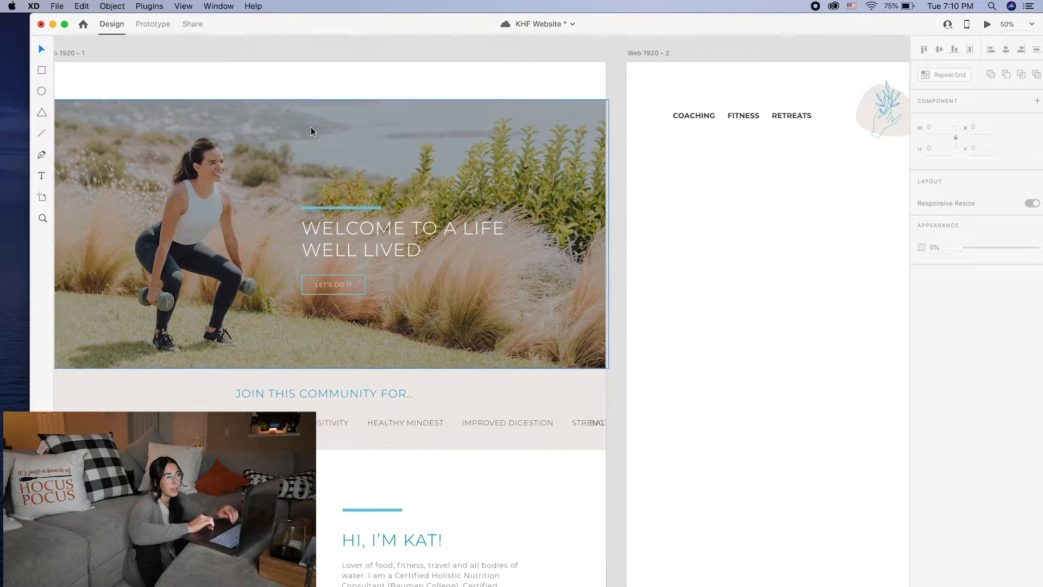
left_click(308, 119)
scroll(500, 136, "up", 2)
mouse_move(373, 154)
left_mouse_down()
mouse_move(377, 163)
mouse_move(362, 156)
mouse_move(366, 144)
mouse_move(366, 156)
left_mouse_up()
left_click(374, 133)
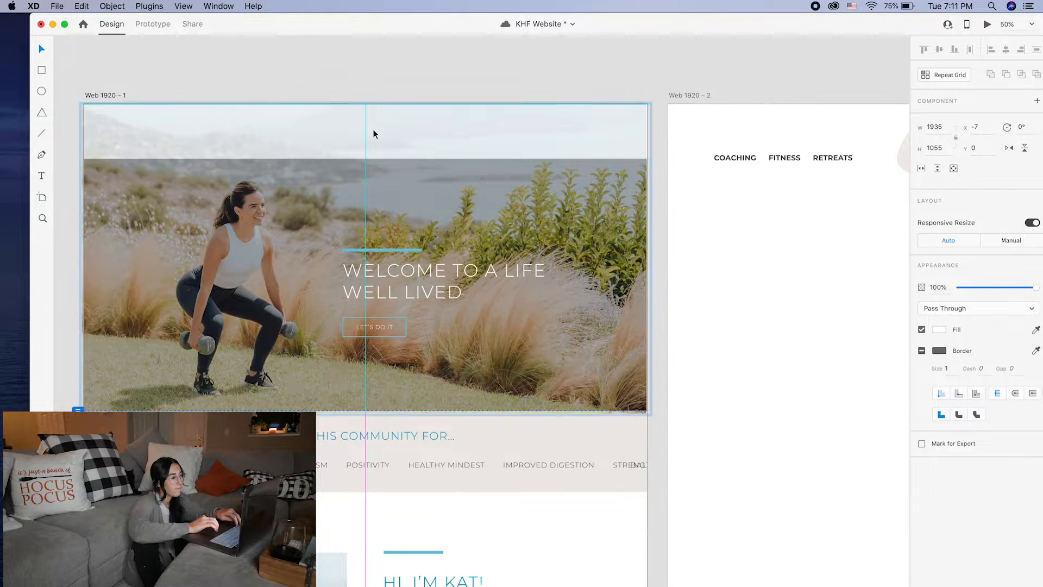
left_click(429, 66)
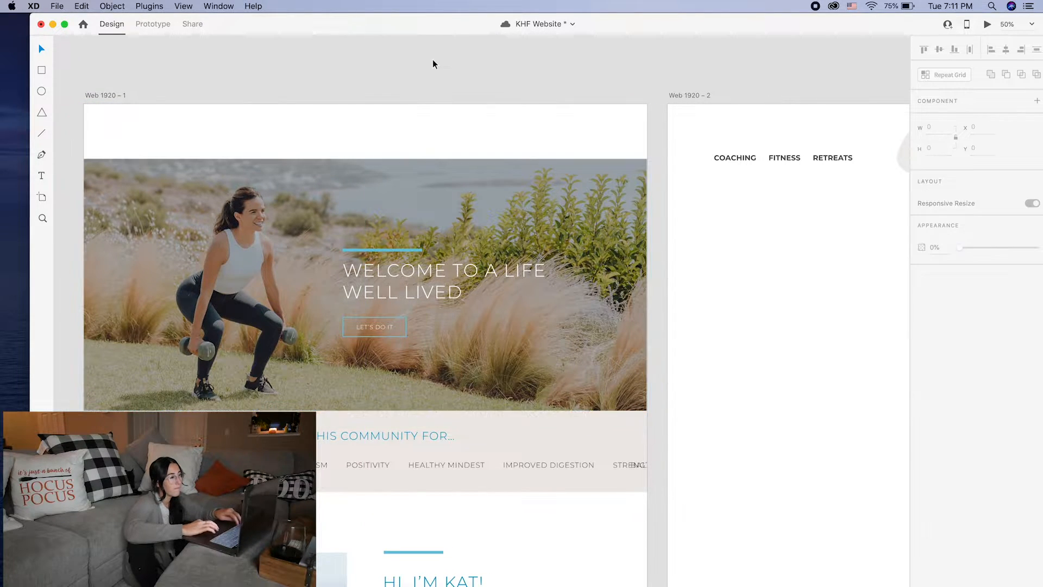
left_click(394, 157)
left_click(589, 134)
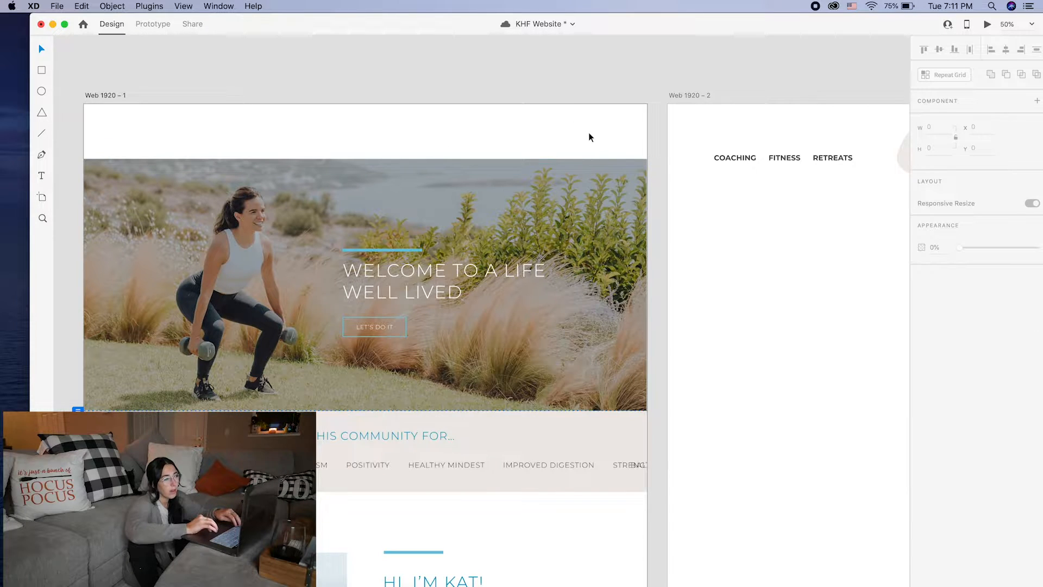
Copy the Kat logo and both link groups from Web 1920 – 2 into the blank header of Web 1920 – 1 and group them.
key("super+minus")
left_click(716, 239)
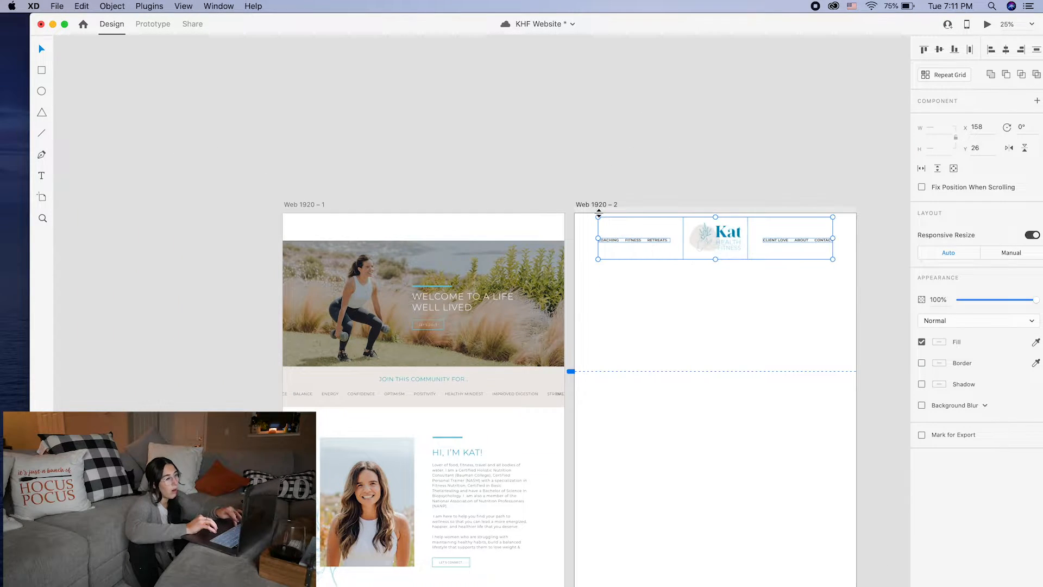
left_click_drag(634, 234, 344, 233)
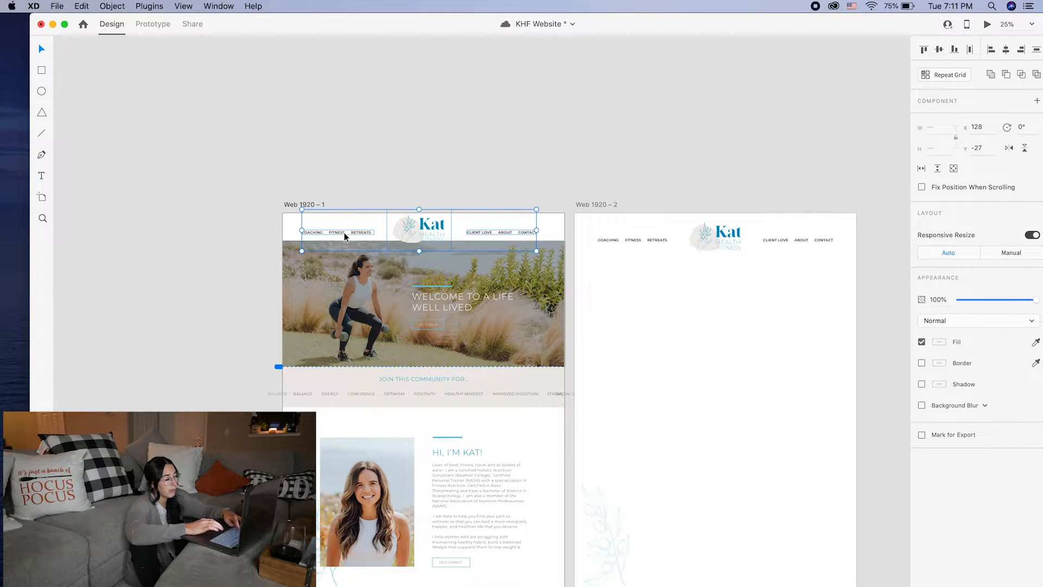
key("super+plus")
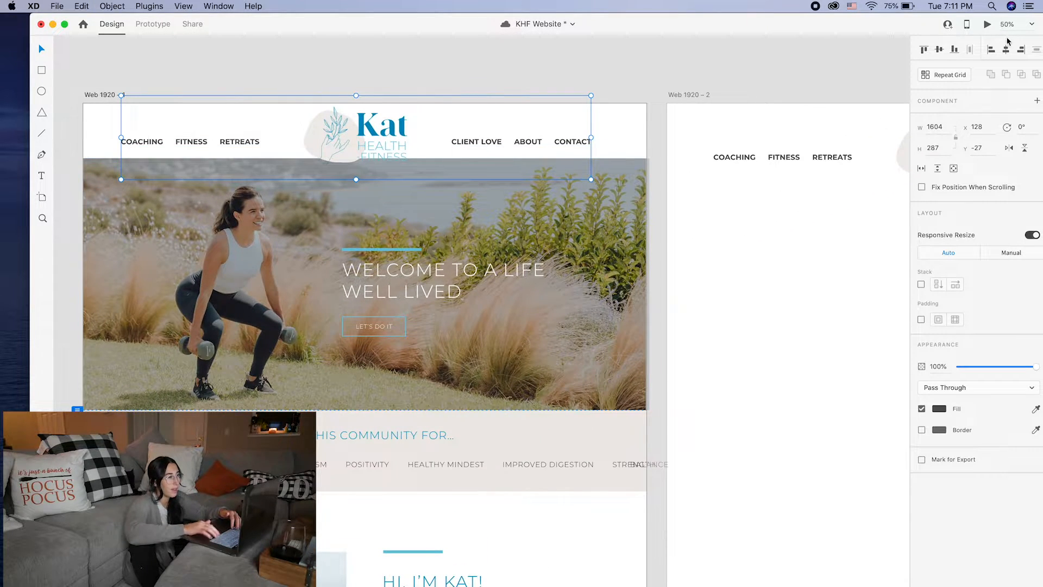
Centre the copied header group horizontally on Web 1920 – 1 and nudge it down to Y -14.
left_click(1007, 51)
key("Down")
key("Down")
key("Down")
key("Down")
key("Down")
key("Down")
key("Down")
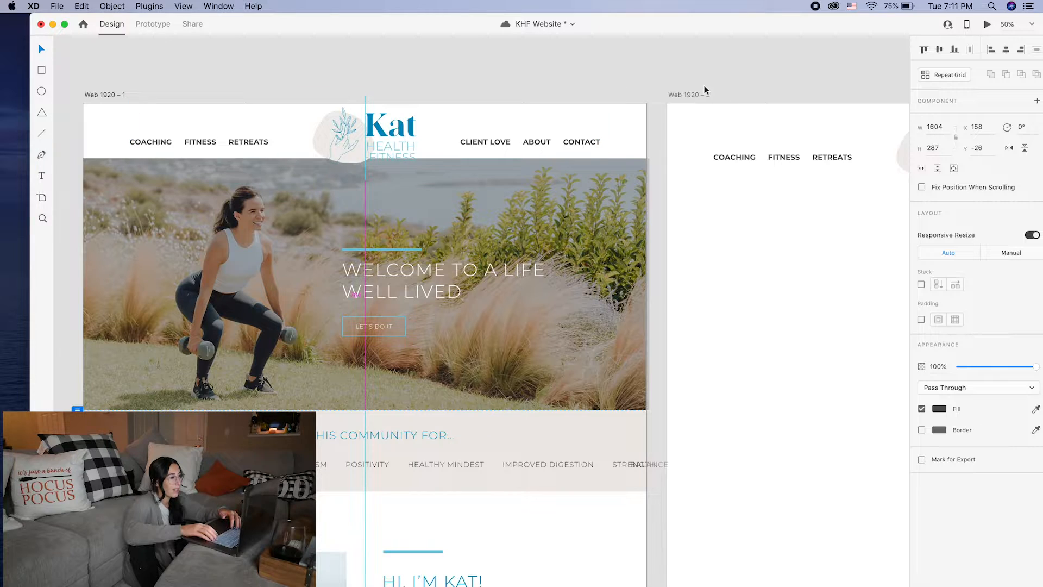
key("Down")
key("Down")
key("Down")
key("Down")
key("Down")
key("Down")
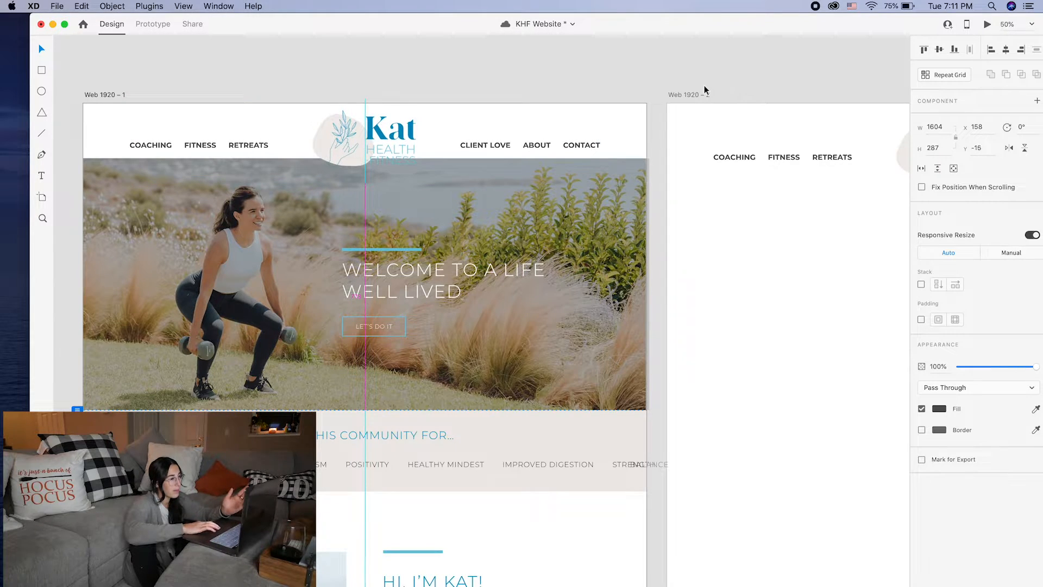
Scale the Kat logo in the Web 1920 – 1 header down to about 302 × 195 px so it fits above the hero.
double_click(421, 176)
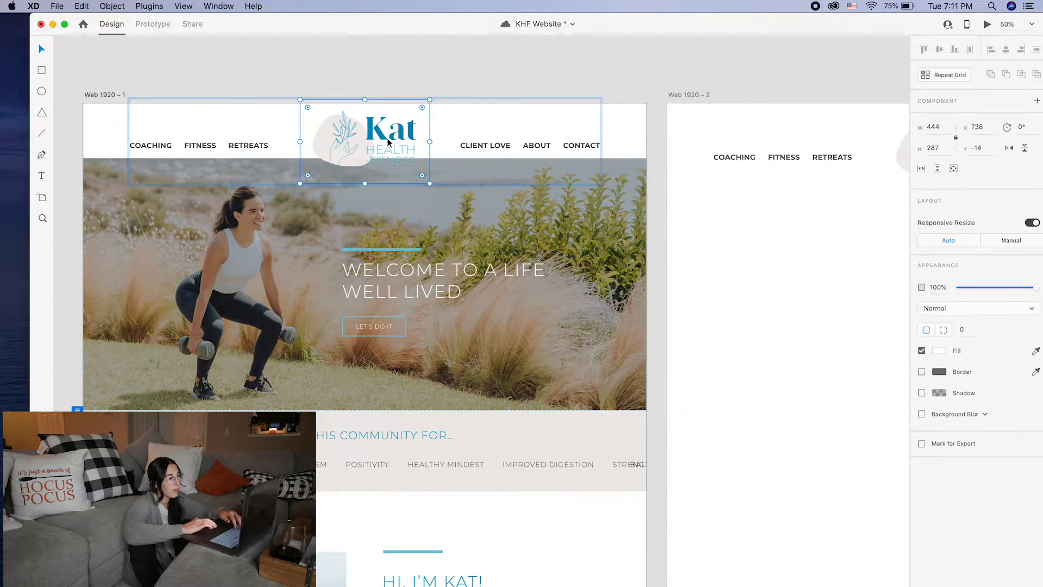
left_click_drag(430, 183, 391, 157)
left_click(689, 59)
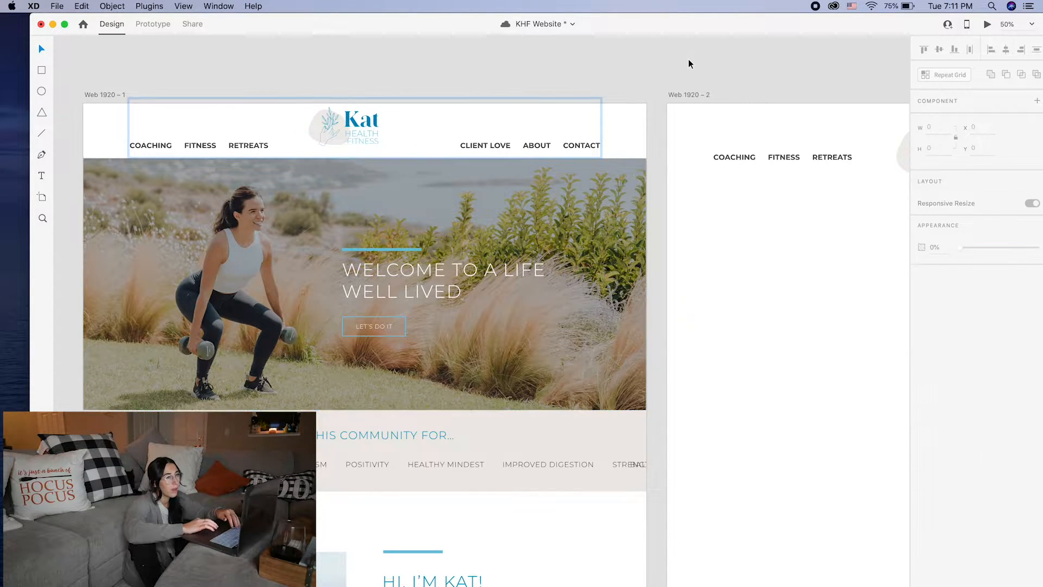
Ungroup the header on Web 1920 – 1 so the logo and both link groups can be moved separately.
left_click(346, 143)
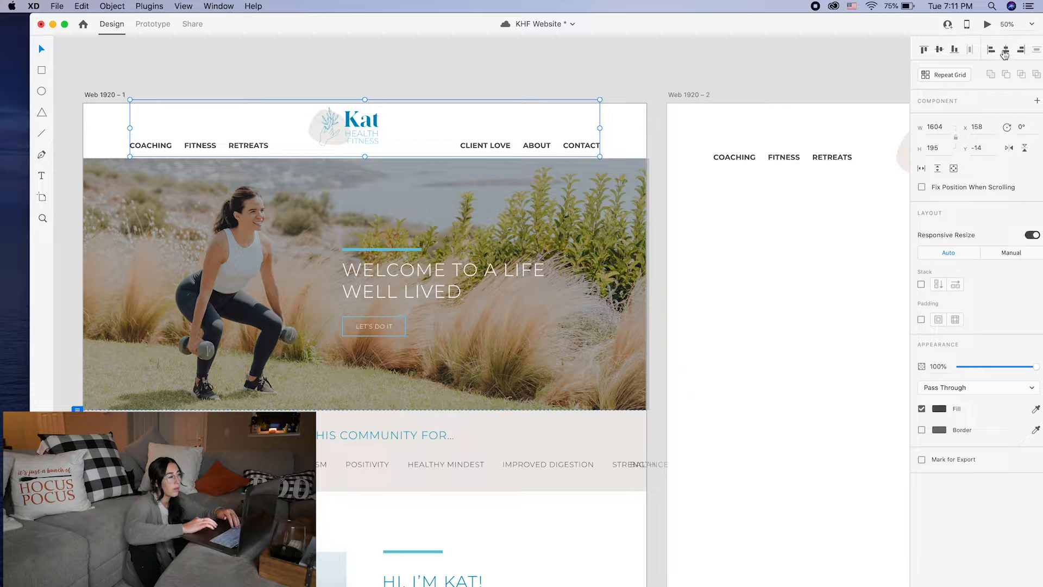
double_click(352, 132)
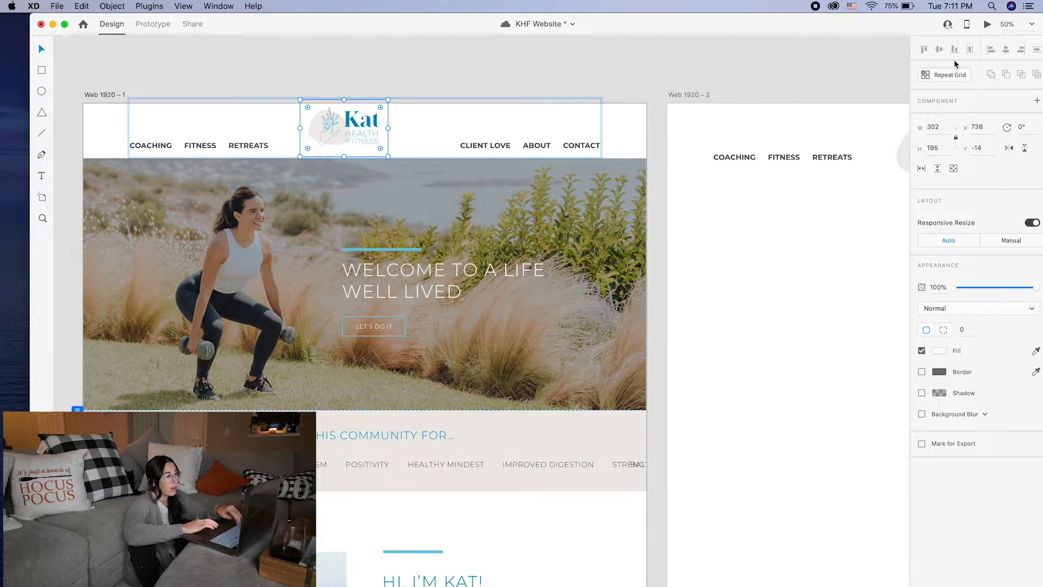
left_click(599, 82)
left_click(536, 153)
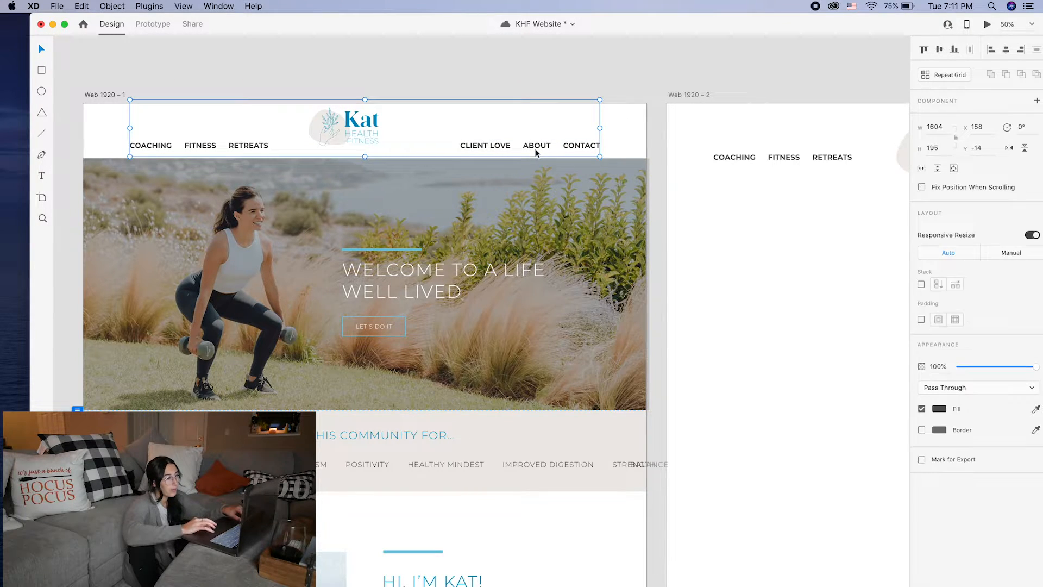
right_click(535, 153)
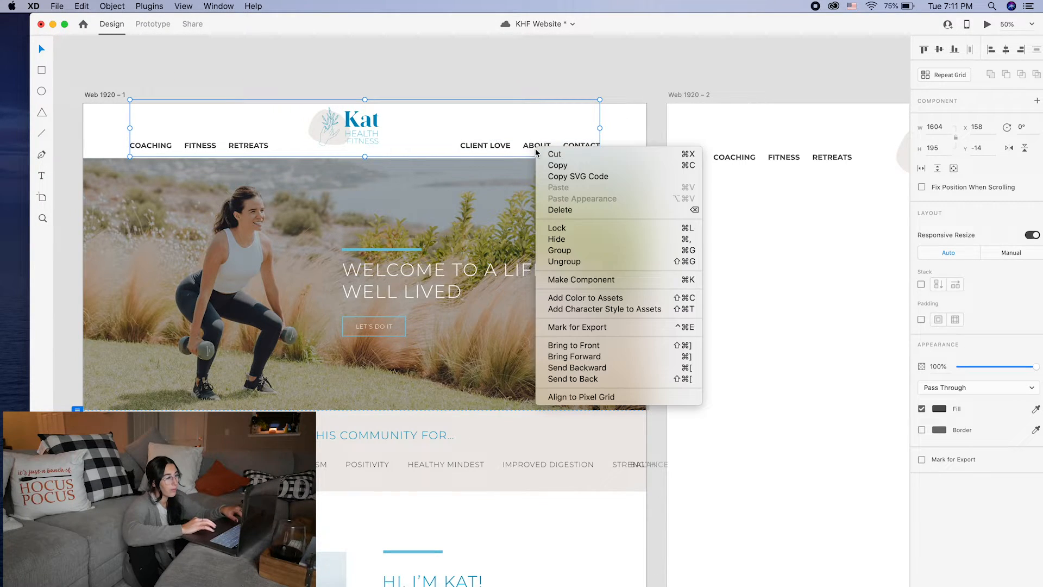
left_click(619, 261)
Move the Kat logo on Web 1920 – 1 to X 809, Y -1, centring it horizontally on the artboard.
left_click(490, 96)
left_click(343, 129)
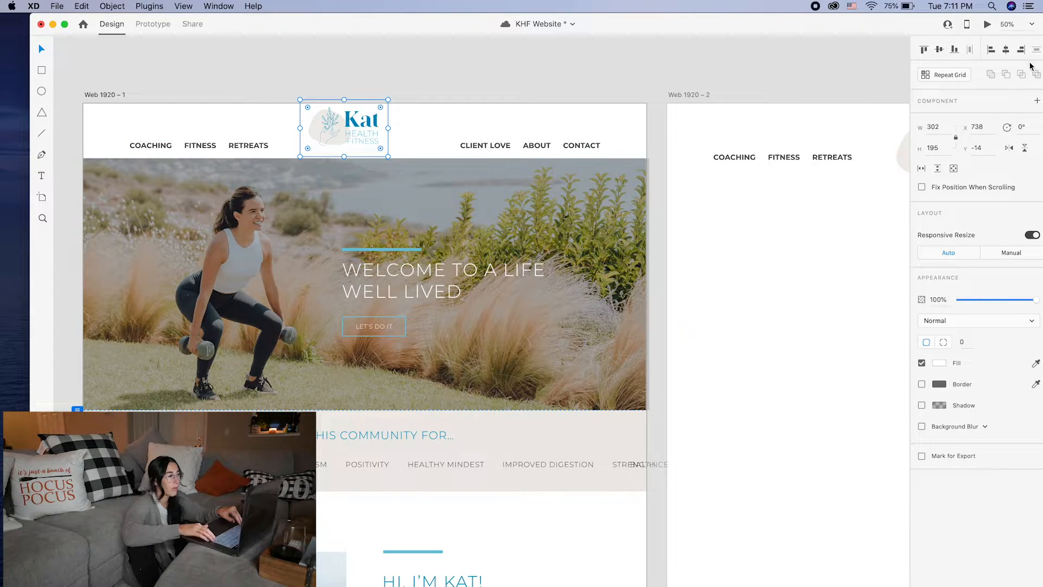
key("shift+Right")
key("shift+Right")
key("shift+Right")
key("shift+Right")
key("shift+Right")
key("shift+Right")
key("shift+Right")
key("Right")
key("Down")
key("Down")
key("Down")
key("Down")
key("Down")
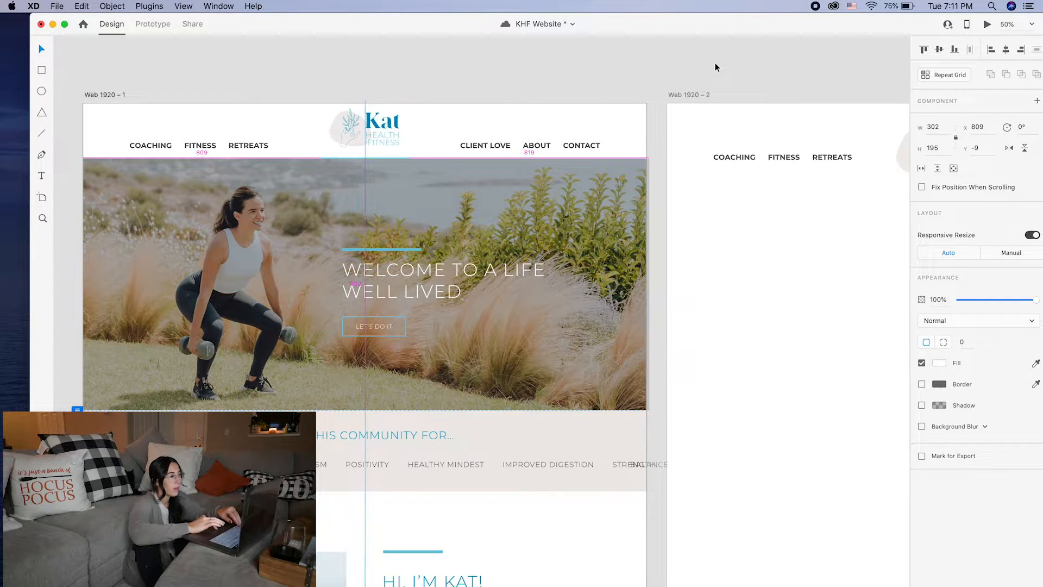
Raise both header link groups on Web 1920 – 1 together to Y 82, level with the middle of the logo.
left_click(258, 145)
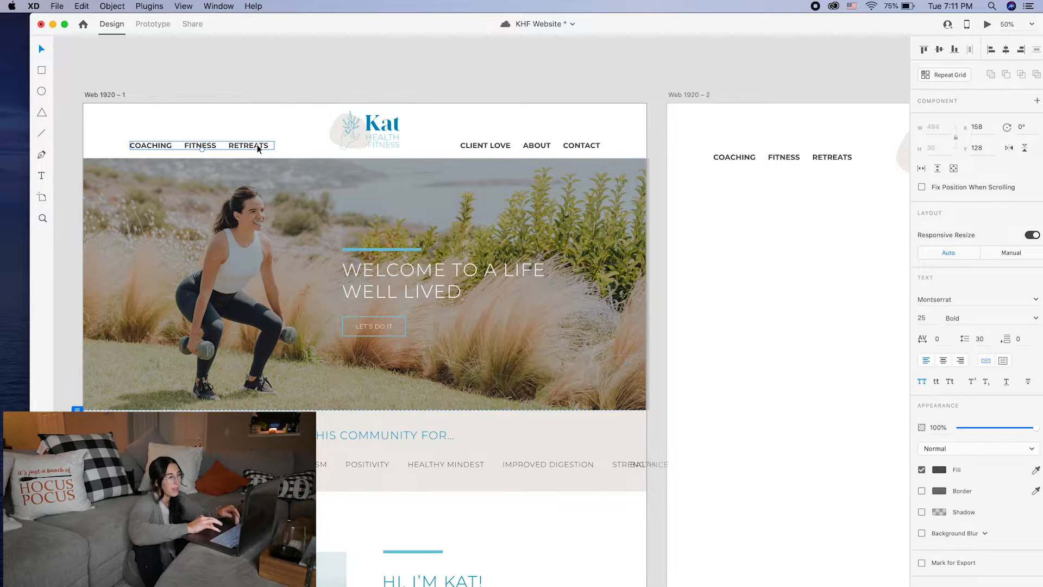
left_click(556, 147, "shift")
left_click_drag(539, 148, 537, 135)
left_click(546, 93)
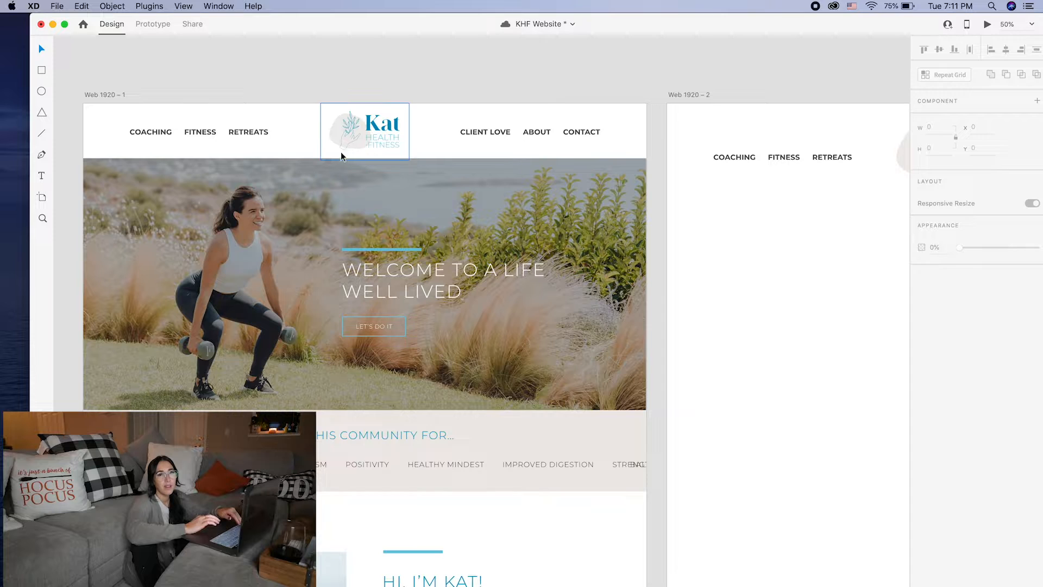
Move the Coaching link group to X 181 and shift the Client Love link group slightly inward toward the logo.
left_click(245, 129)
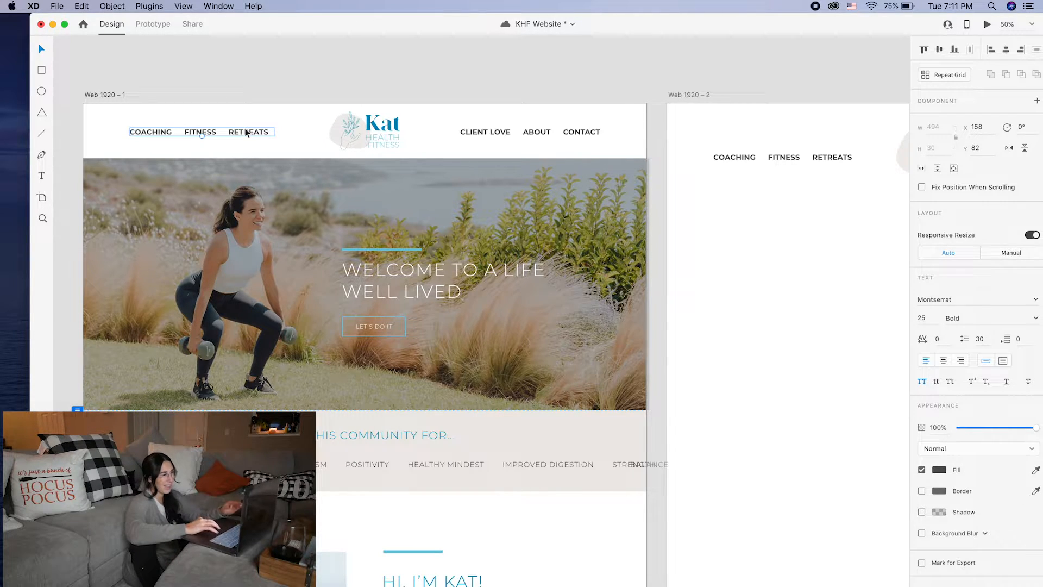
left_click_drag(239, 133, 245, 133)
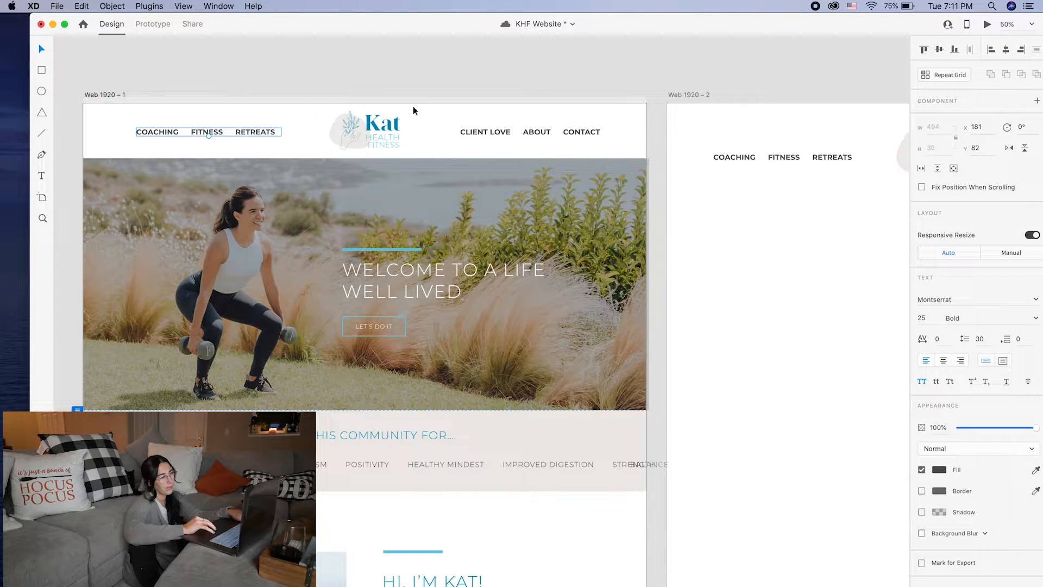
left_click_drag(481, 129, 477, 134)
left_click(500, 93)
left_click(379, 154)
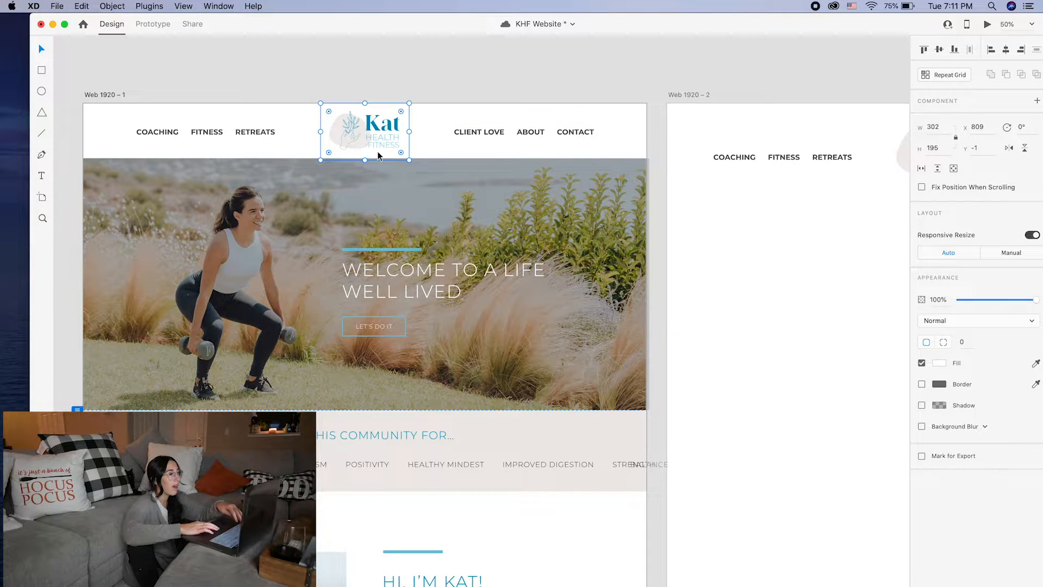
Change the RETREATS link in the Web 1920 – 1 header to EYIA RETREATS.
left_click(256, 134)
double_click(256, 135)
left_click(235, 132)
type("EYICIA")
key("BackSpace")
key("BackSpace")
key("BackSpace")
type("IA")
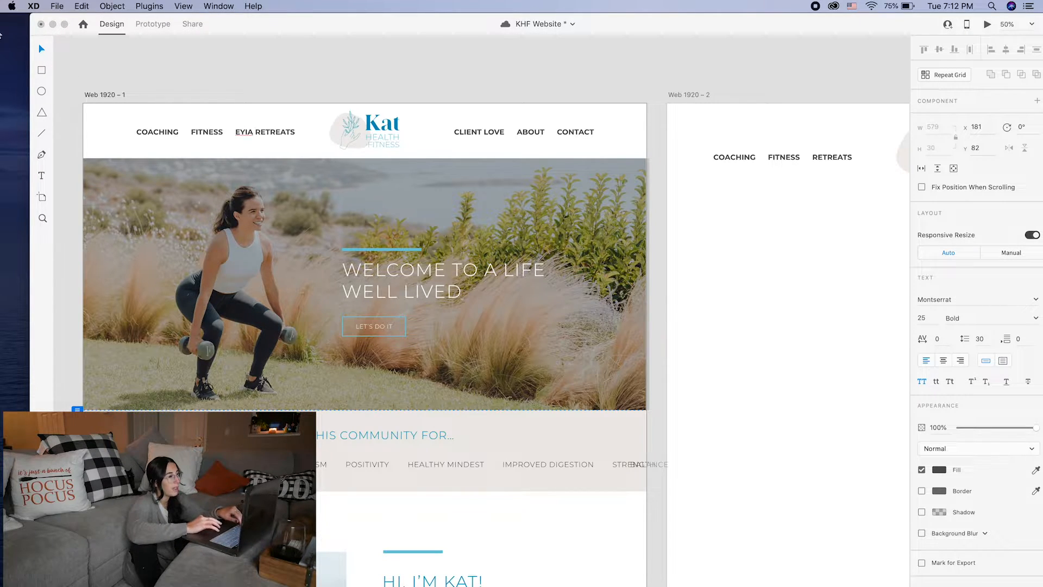
Shift the lengthened Coaching link group to X 161 and remove the trailing spaces after EYIA RETREATS.
key("Escape")
left_click_drag(294, 131, 288, 131)
double_click(292, 132)
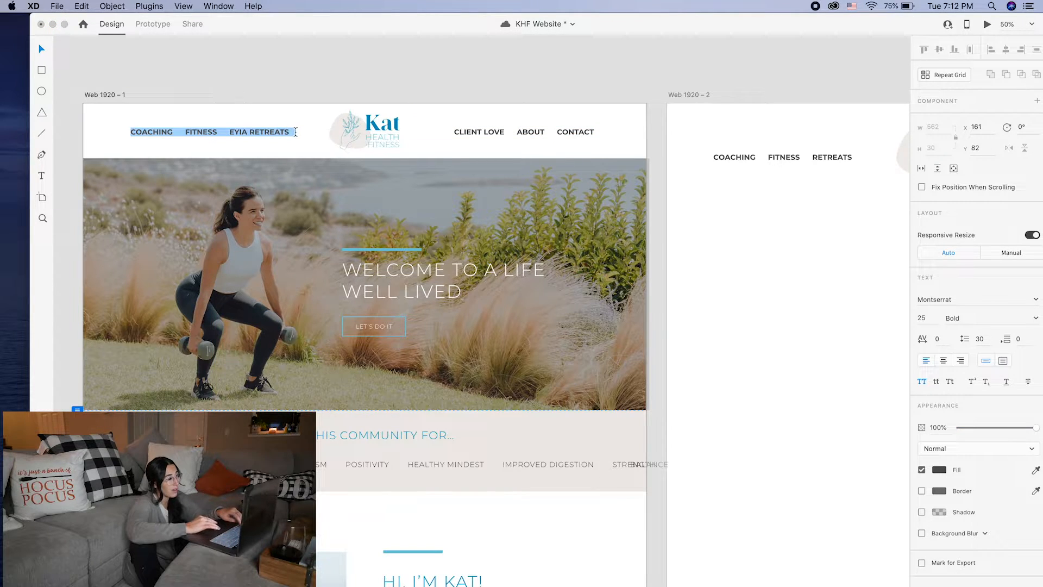
left_click(295, 131)
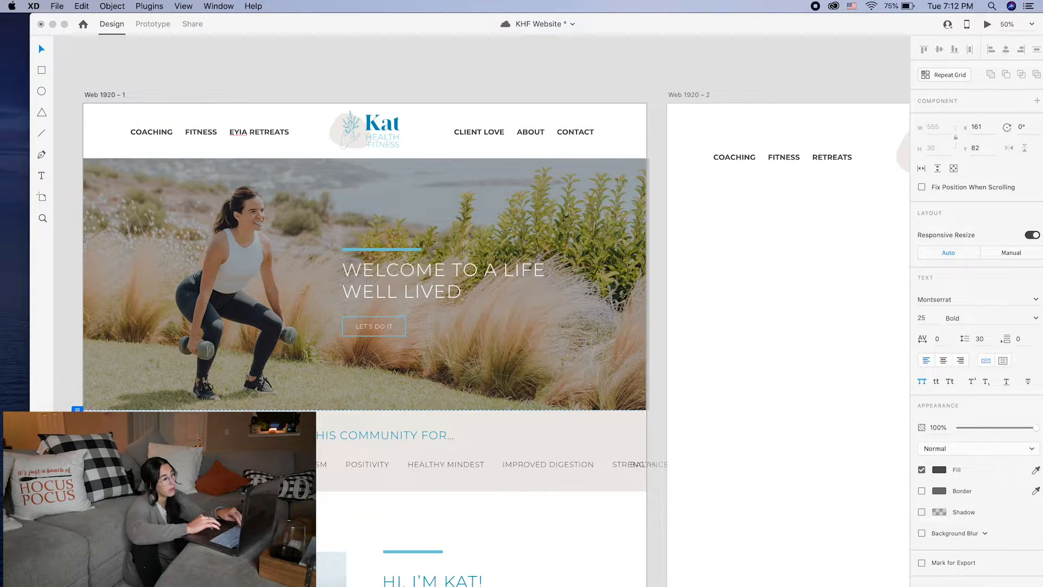
key("Escape")
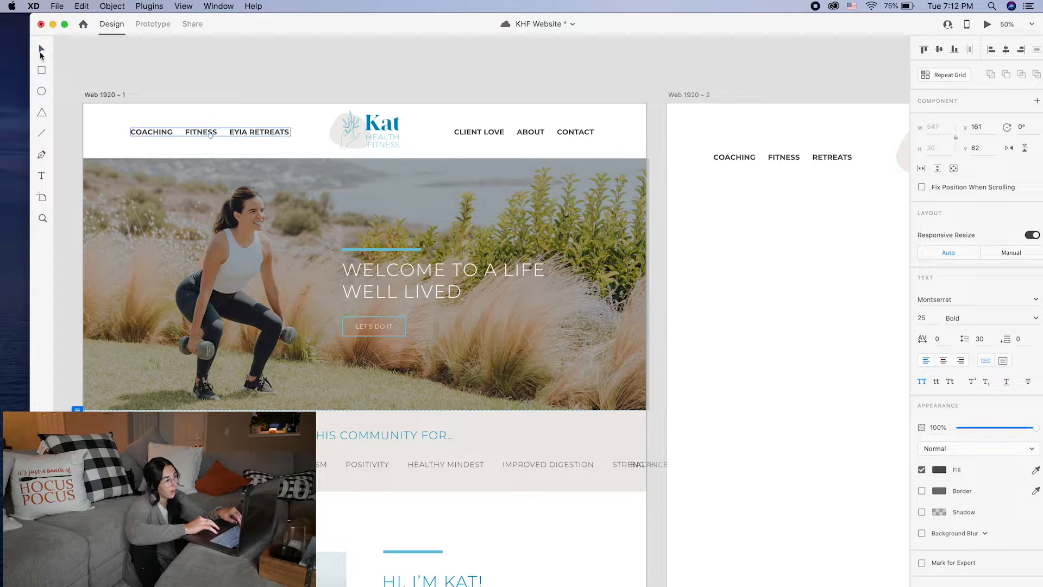
Shift the Client Love, About and Contact links slightly closer to the logo to balance the header spacing.
left_click(480, 136)
left_click_drag(481, 133, 476, 133)
left_click(479, 94)
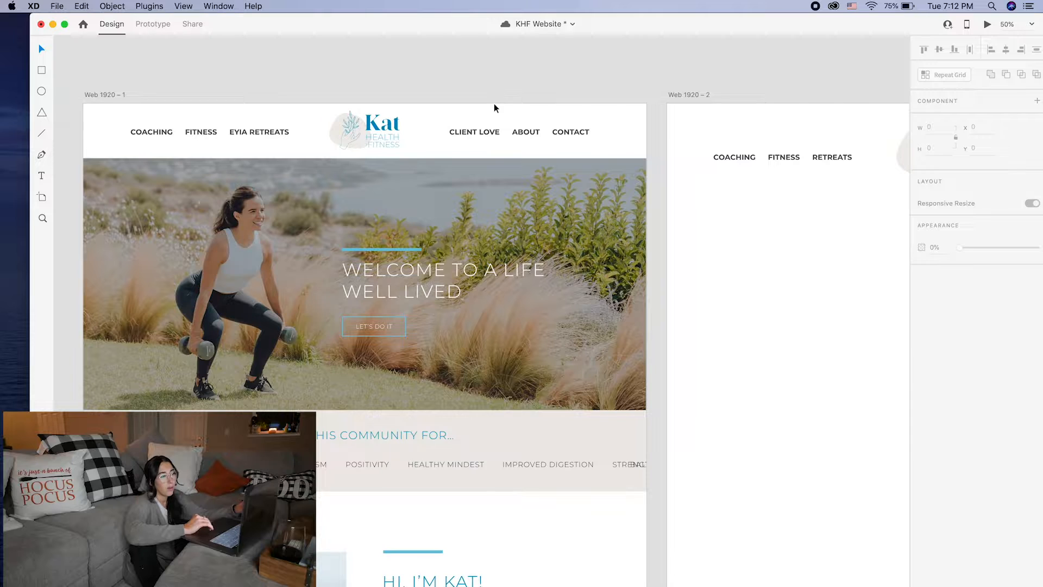
Delete the old logo and navigation links from the header of Web 1920 – 2.
scroll(494, 104, "down", 2)
key("super+minus")
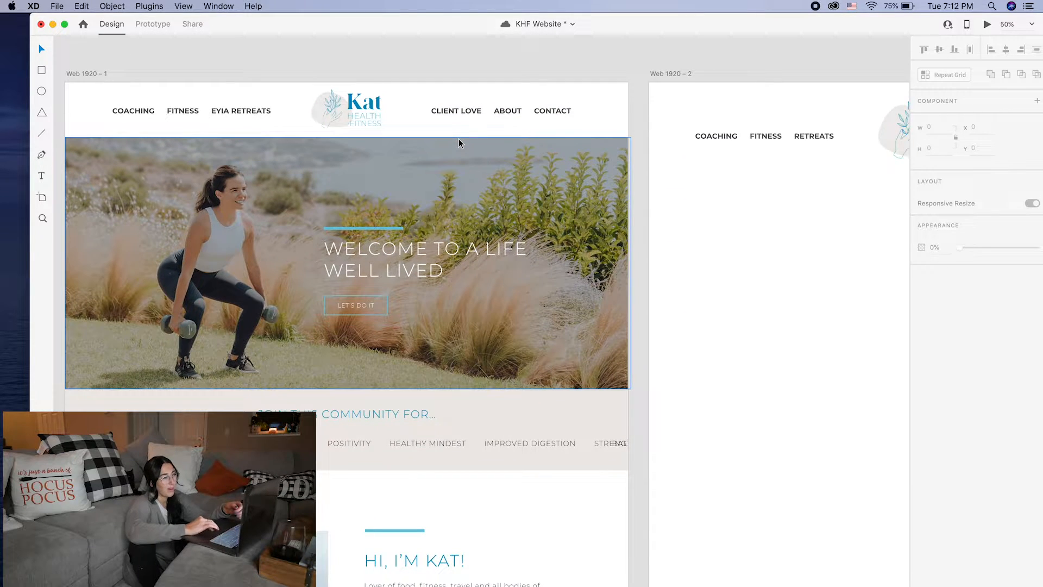
scroll(876, 210, "right", 3)
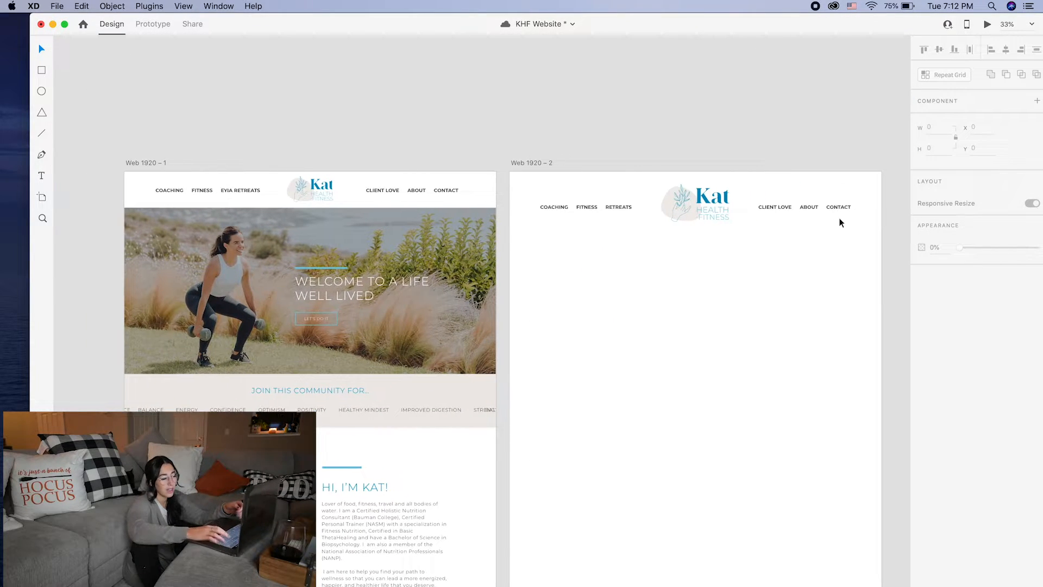
left_click_drag(857, 224, 555, 184)
key("Delete")
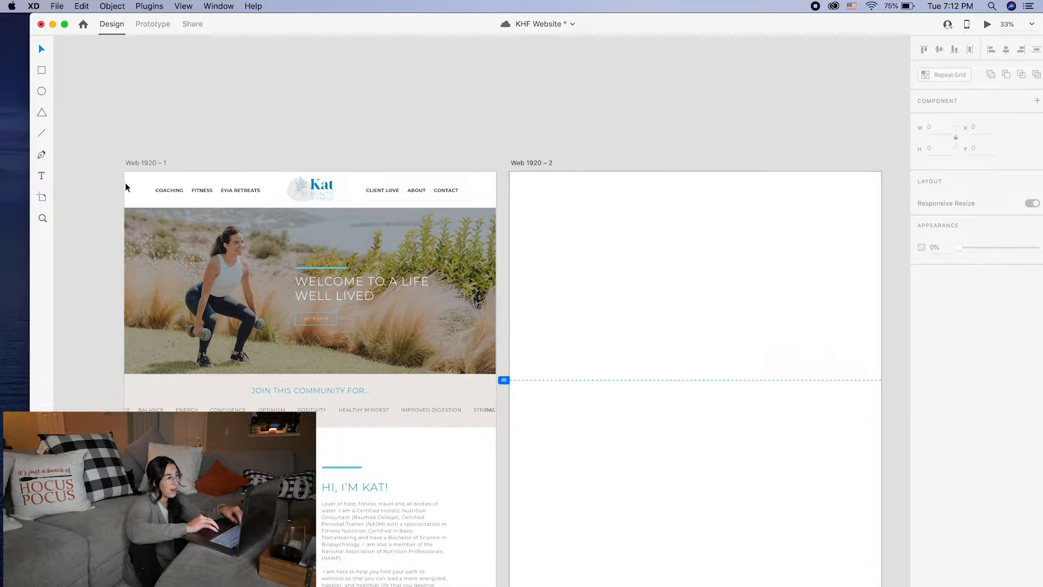
Copy the revised logo and links from Web 1920 – 1 to the top of Web 1920 – 2 and centre them horizontally.
left_click_drag(136, 182, 457, 203)
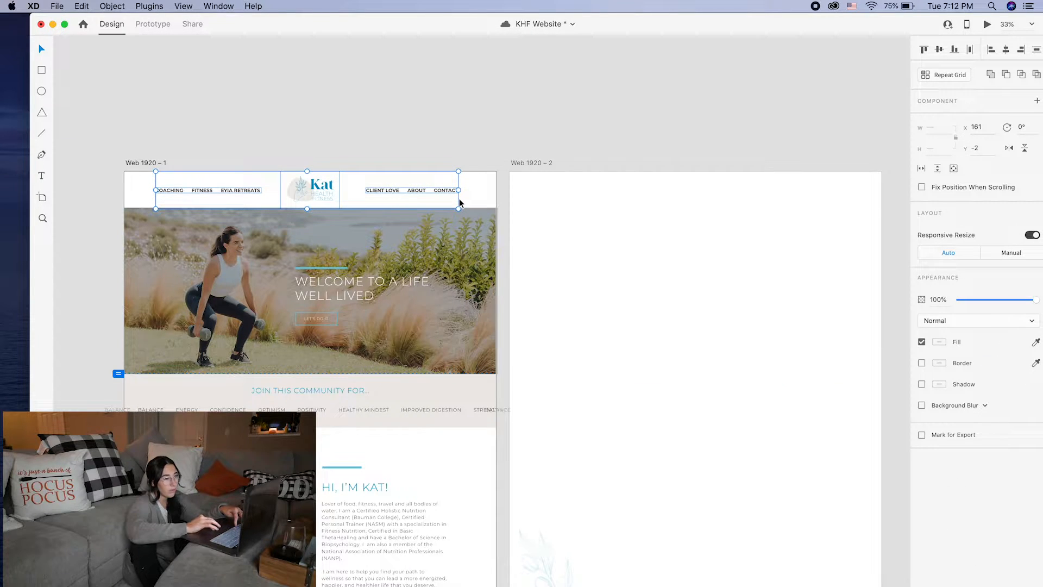
left_click_drag(360, 190, 711, 194)
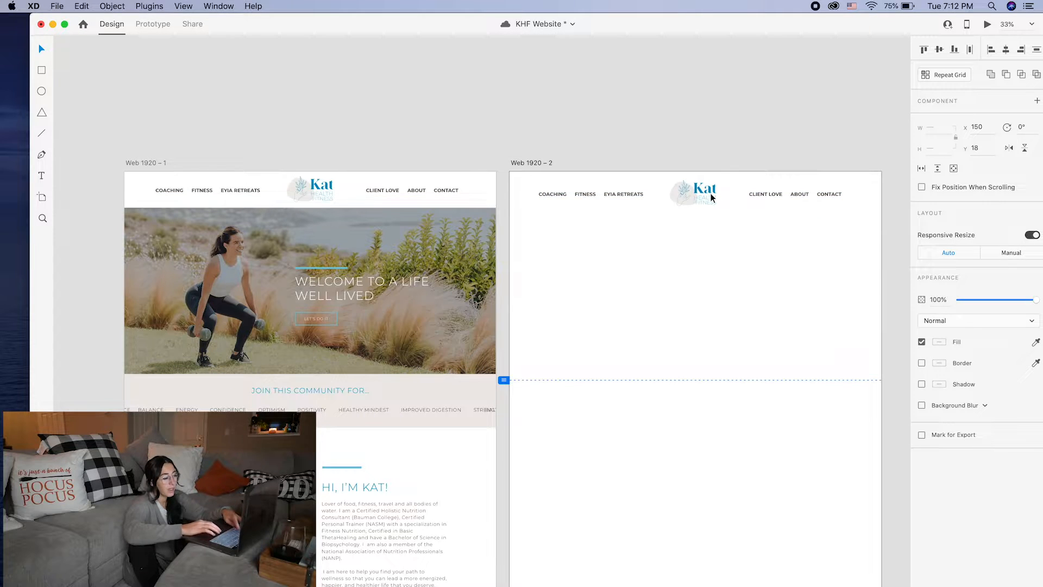
left_click(1006, 49)
left_click(803, 106)
Compare the headers on both artboards and review the first design's sections down to the dream vacation quiz.
scroll(804, 105, "right", 8)
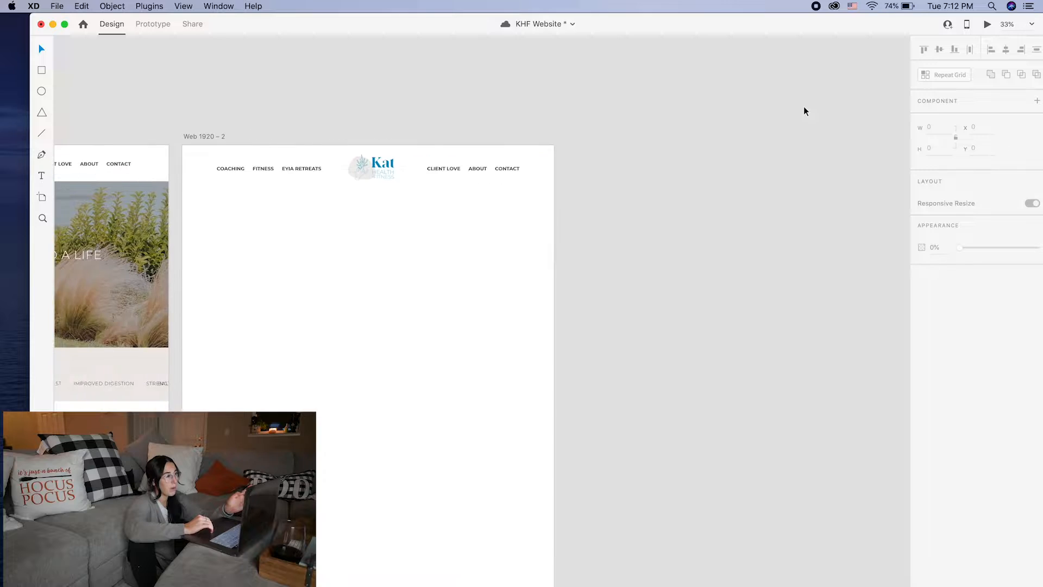
key("super+plus")
scroll(803, 106, "left", 10)
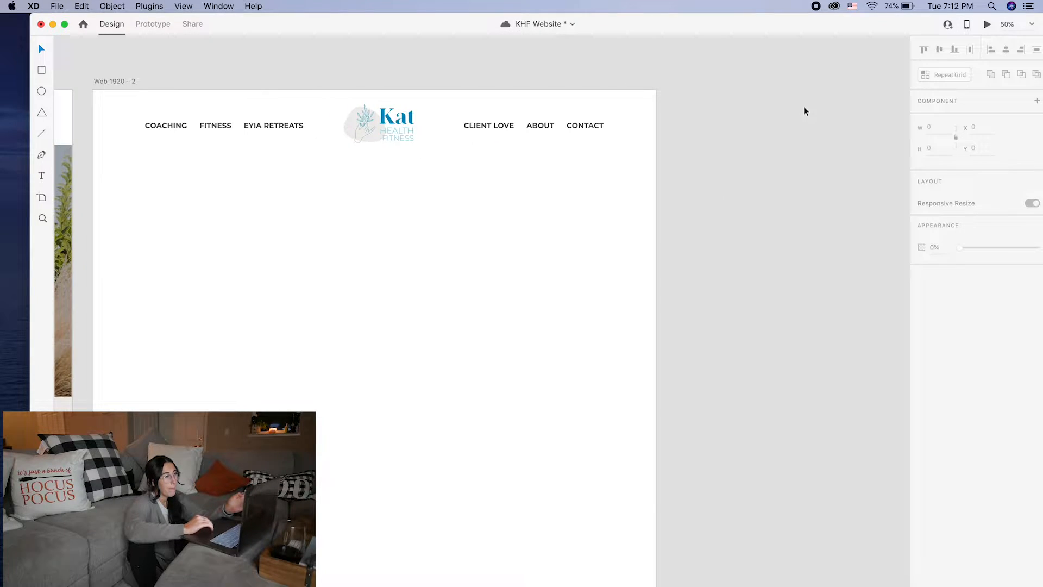
scroll(804, 106, "left", 8)
scroll(804, 106, "right", 6)
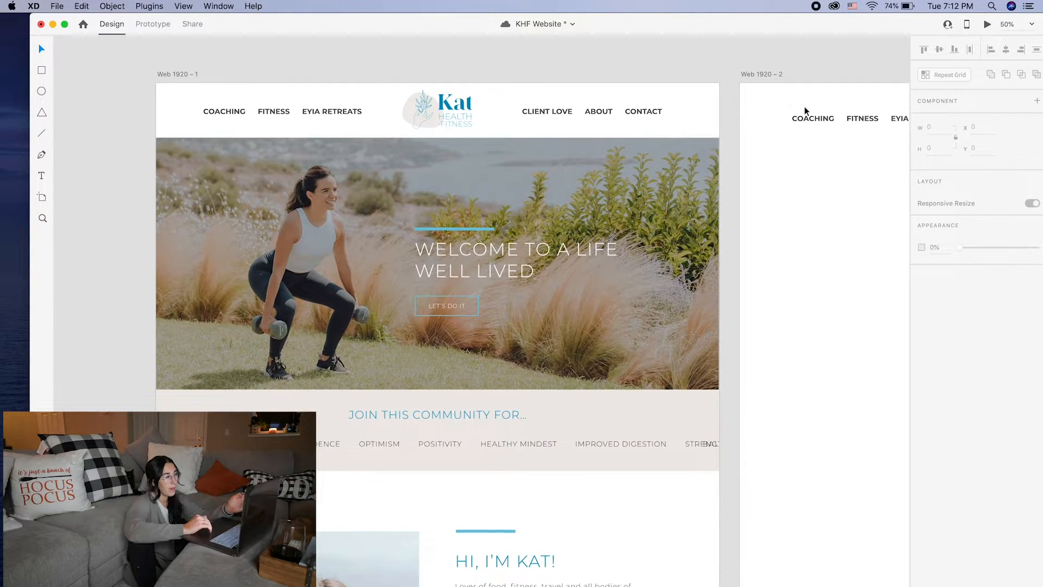
scroll(804, 106, "down", 15)
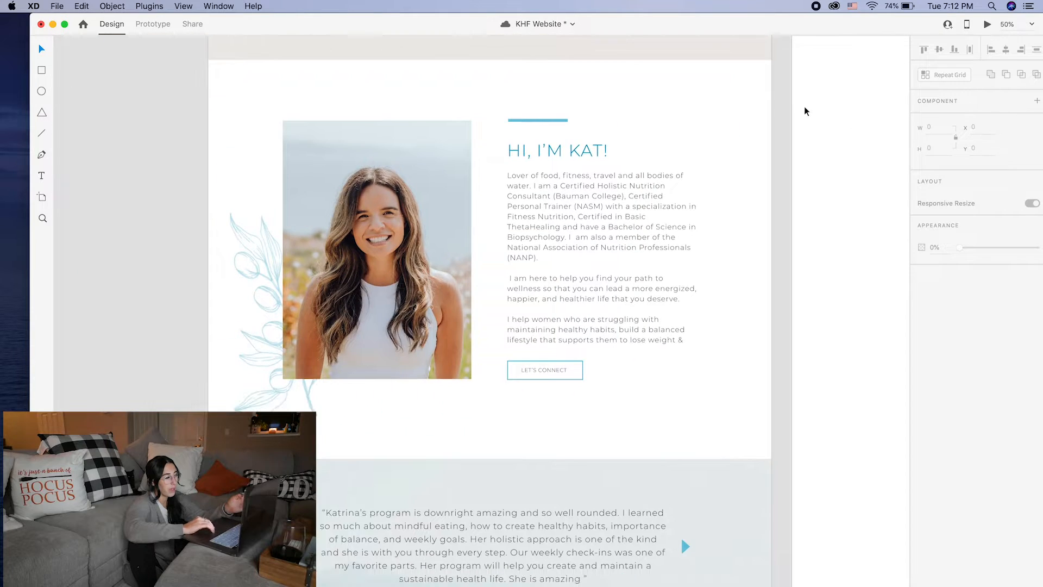
scroll(685, 174, "down", 15)
scroll(723, 185, "left", 4)
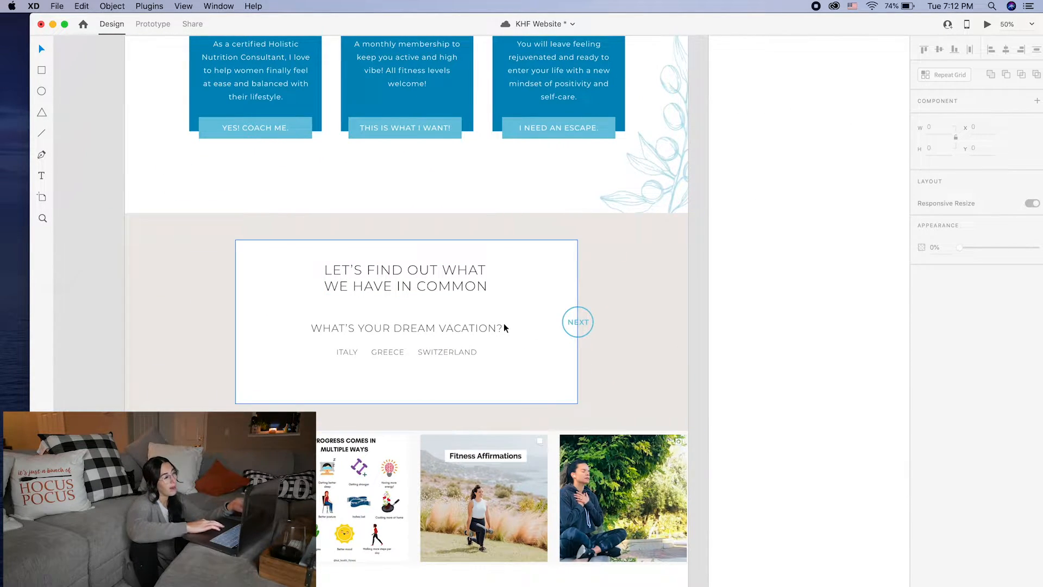
Copy the "Let's find out what we have in common" section with its beige background to Web 1920 – 2 at X -47, Y 3687.
left_click_drag(216, 197, 390, 326)
scroll(390, 324, "right", 4)
left_click_drag(220, 191, 526, 407)
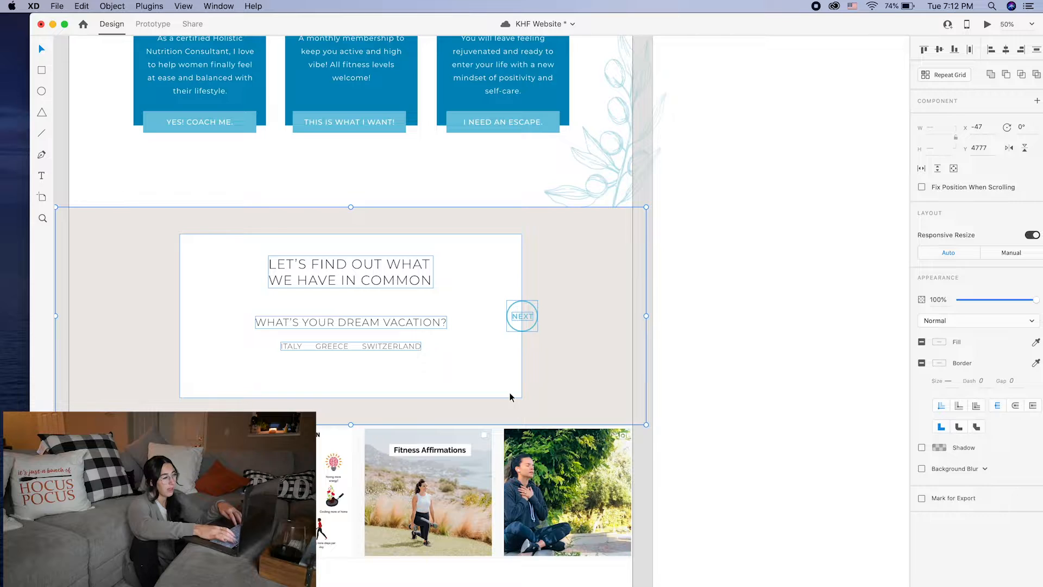
scroll(510, 393, "right", 2)
scroll(510, 393, "right", 4)
key("super+minus")
left_click_drag(393, 356, 674, 228)
scroll(701, 261, "up", 3)
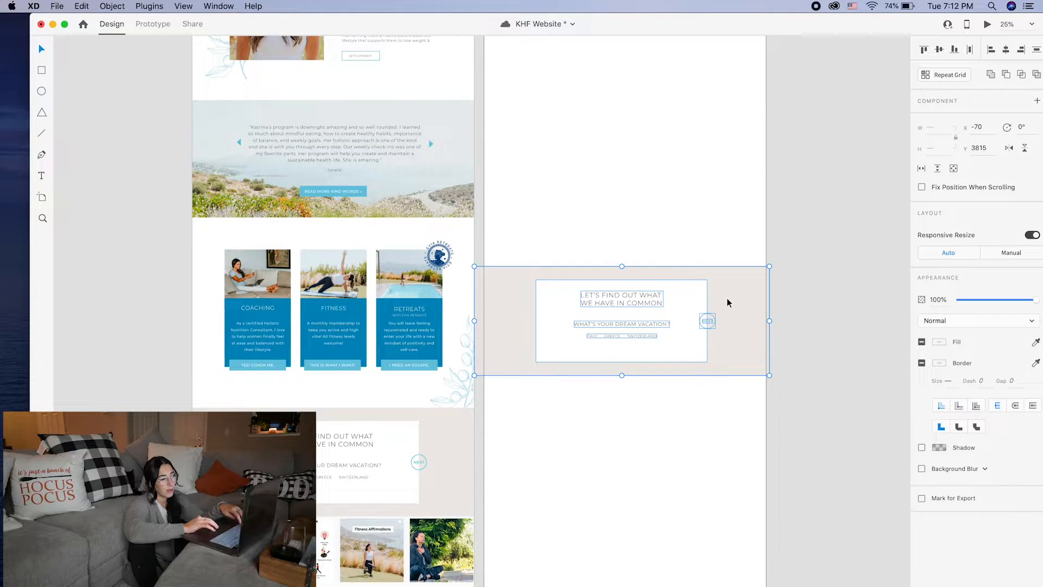
left_click_drag(728, 249, 729, 280)
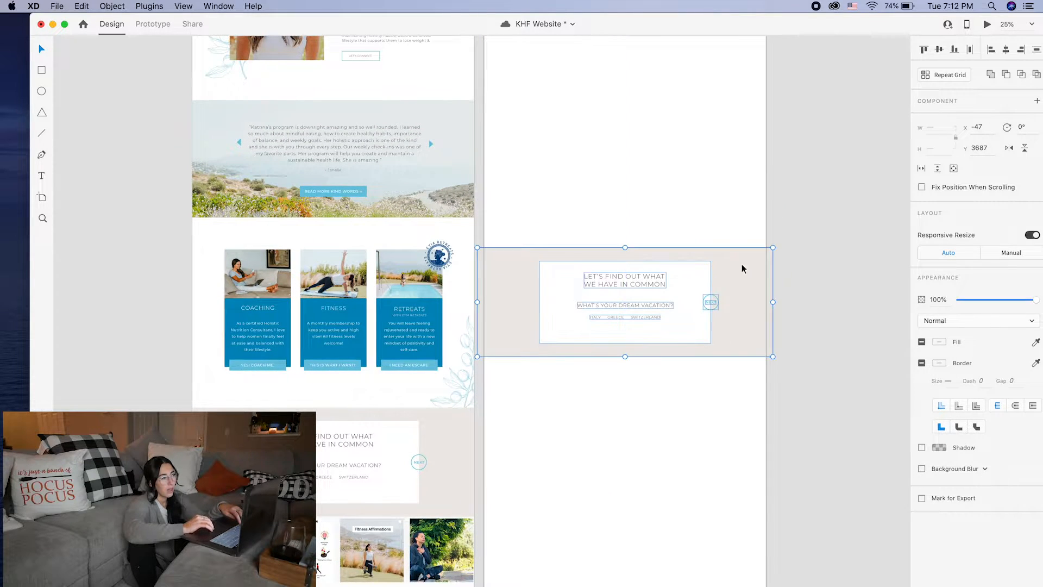
left_click(830, 214)
scroll(831, 218, "up", 10)
scroll(830, 218, "down", 5)
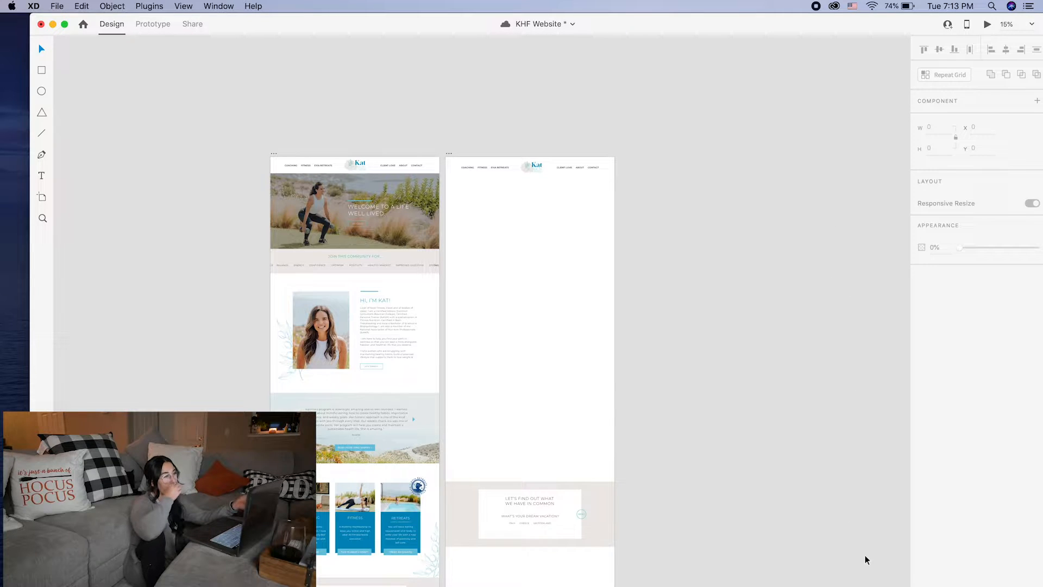
Switch to Chrome and close the YouTube channel analytics and Facebook tabs.
left_click(880, 586)
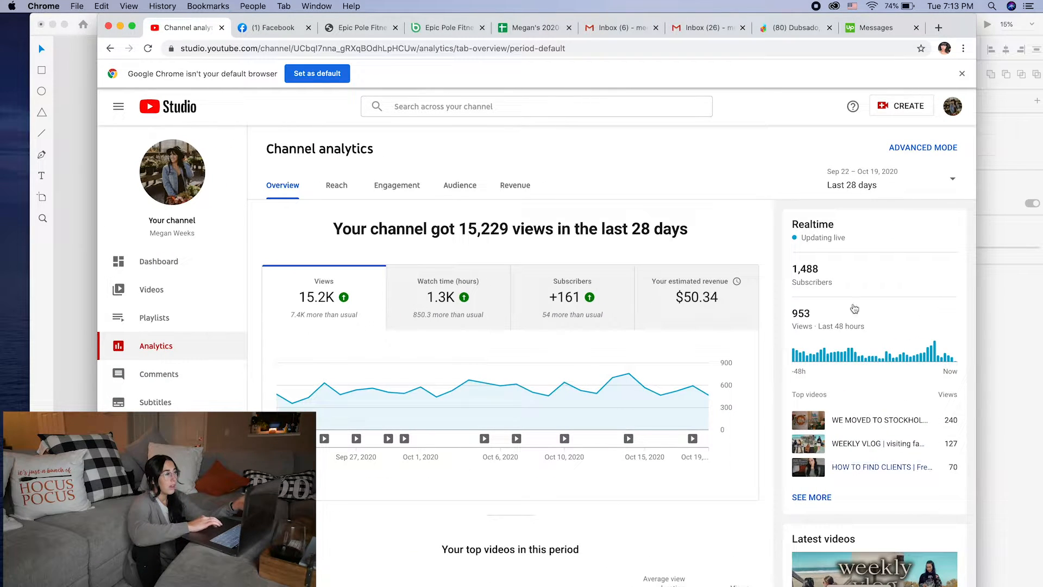
left_click(221, 28)
left_click(221, 27)
left_click(221, 28)
Open a new incognito window and minimise the regular Chrome window.
left_click(74, 6)
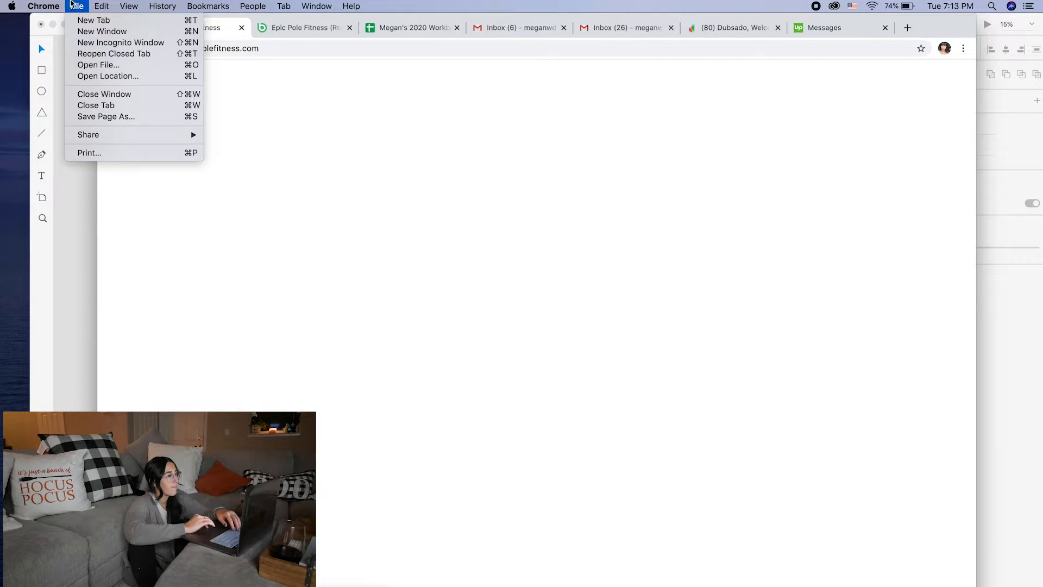
left_click(87, 43)
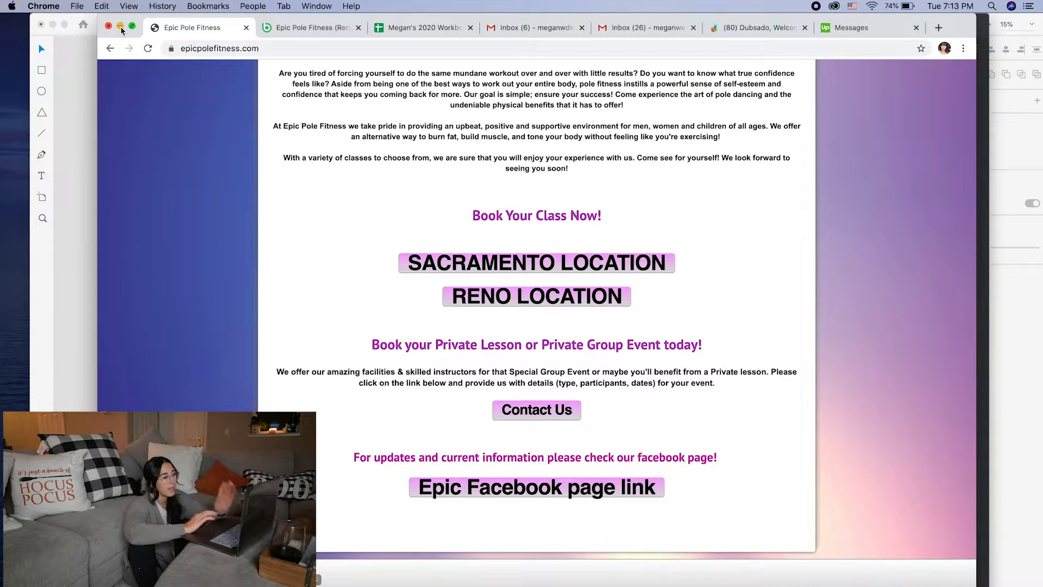
left_click(120, 26)
Open the Showit website at showit.co and go to its website designs store.
left_click(254, 49)
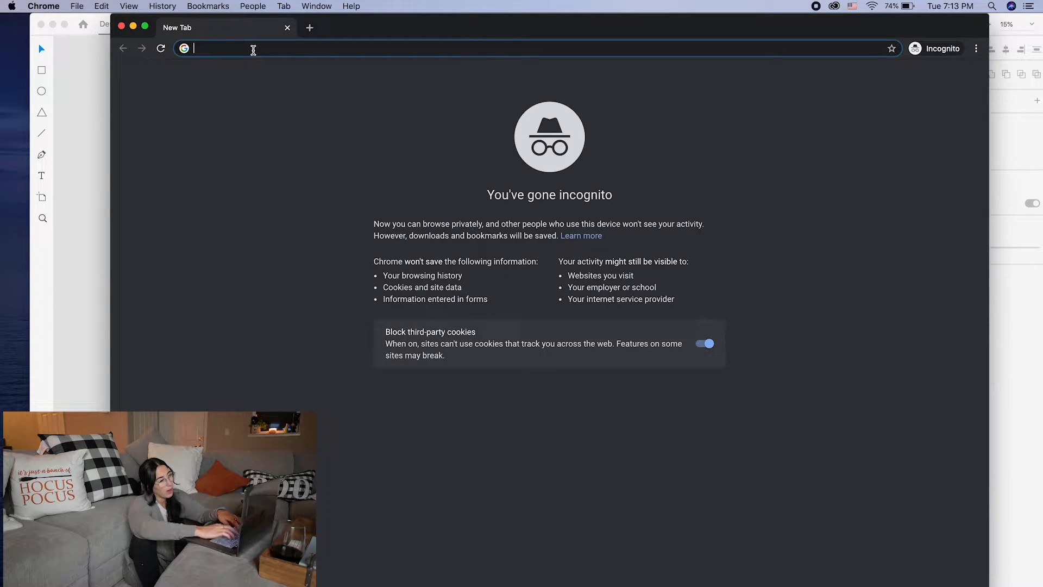
type("showit")
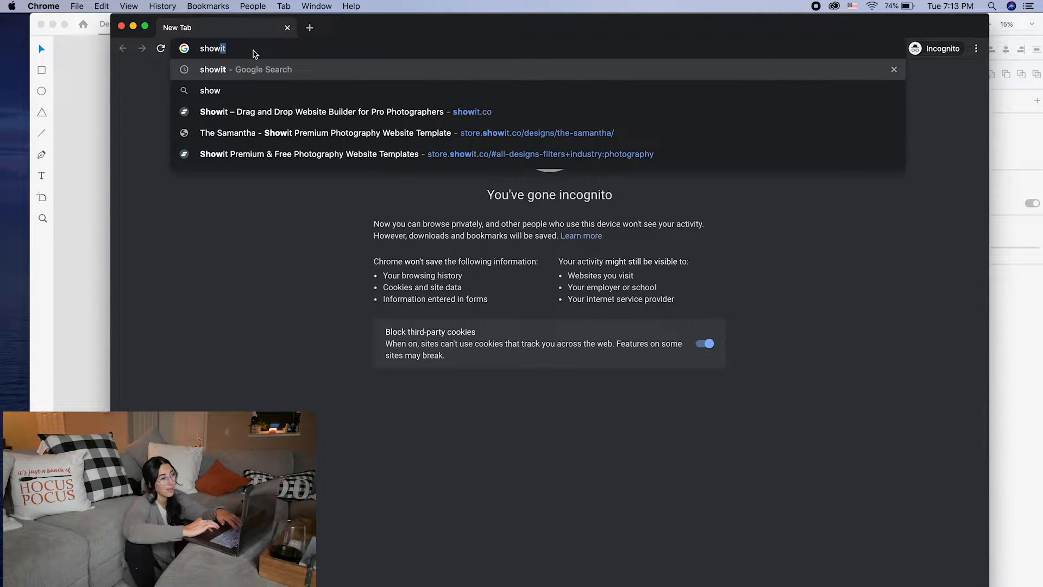
left_click(276, 111)
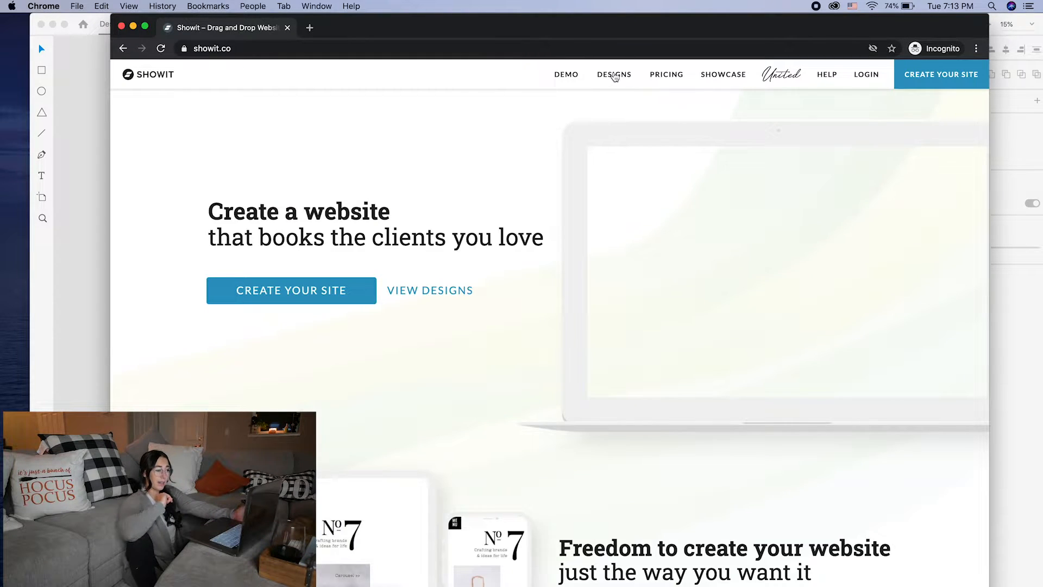
left_click(615, 75)
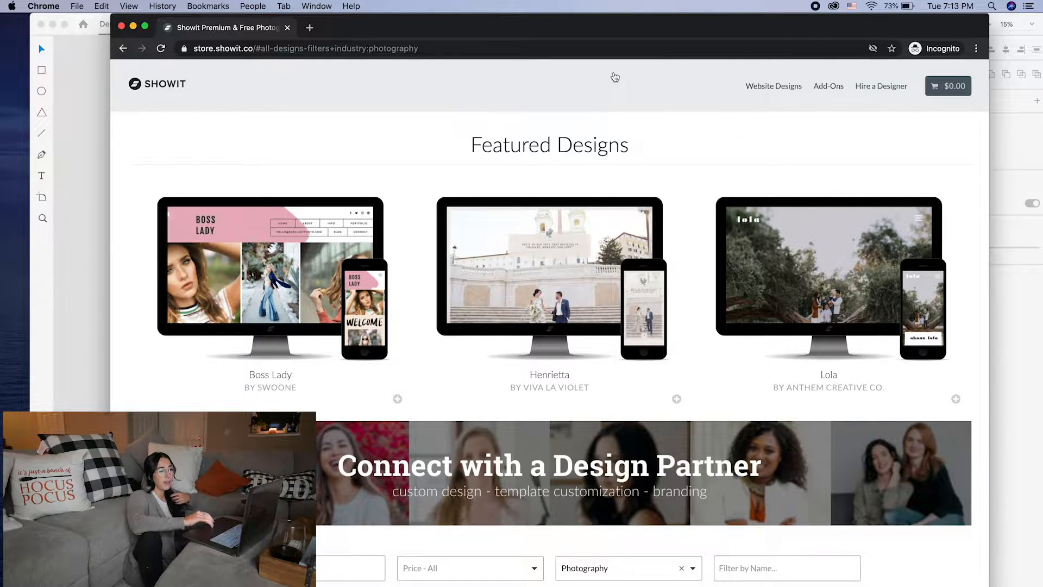
Browse the featured and photography website templates, and return to the design filters.
scroll(615, 77, "down", 4)
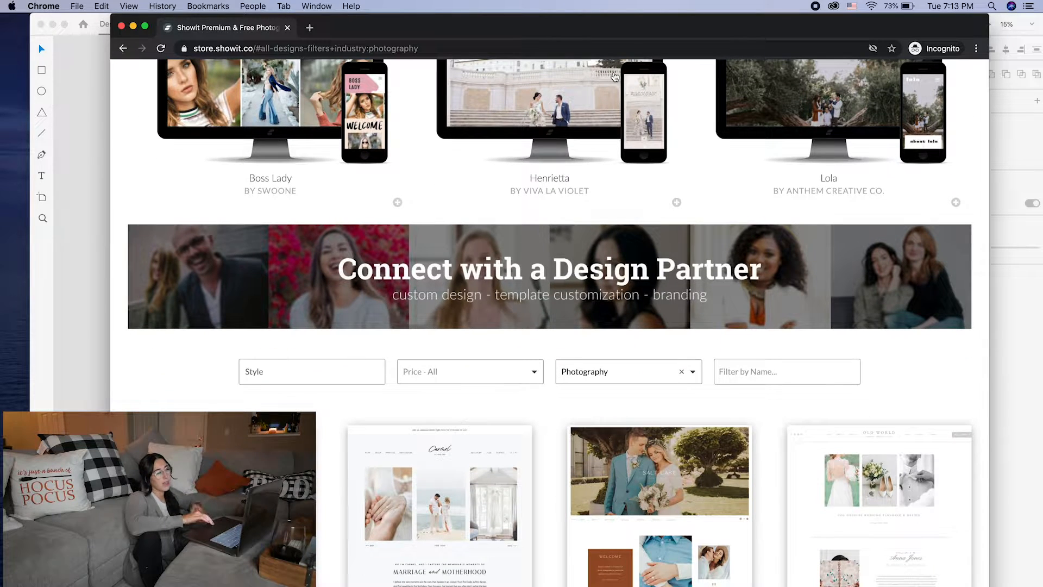
scroll(669, 152, "down", 6)
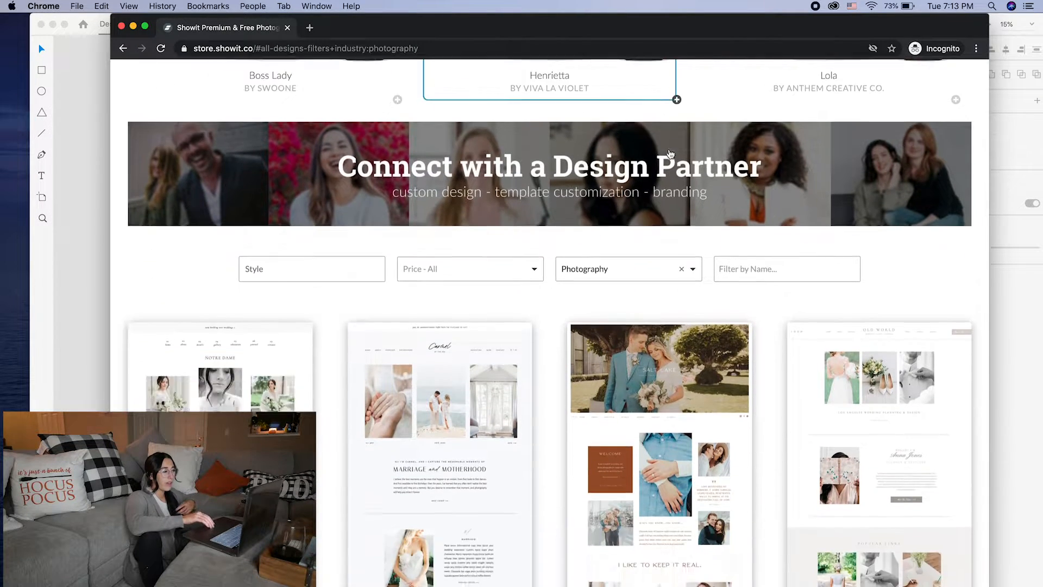
scroll(669, 154, "down", 4)
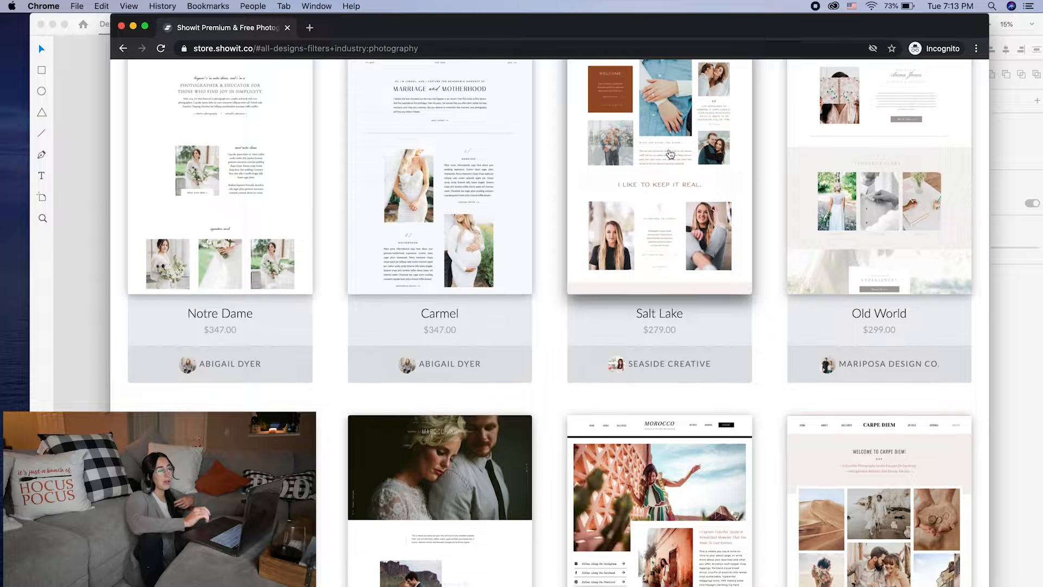
scroll(670, 155, "down", 6)
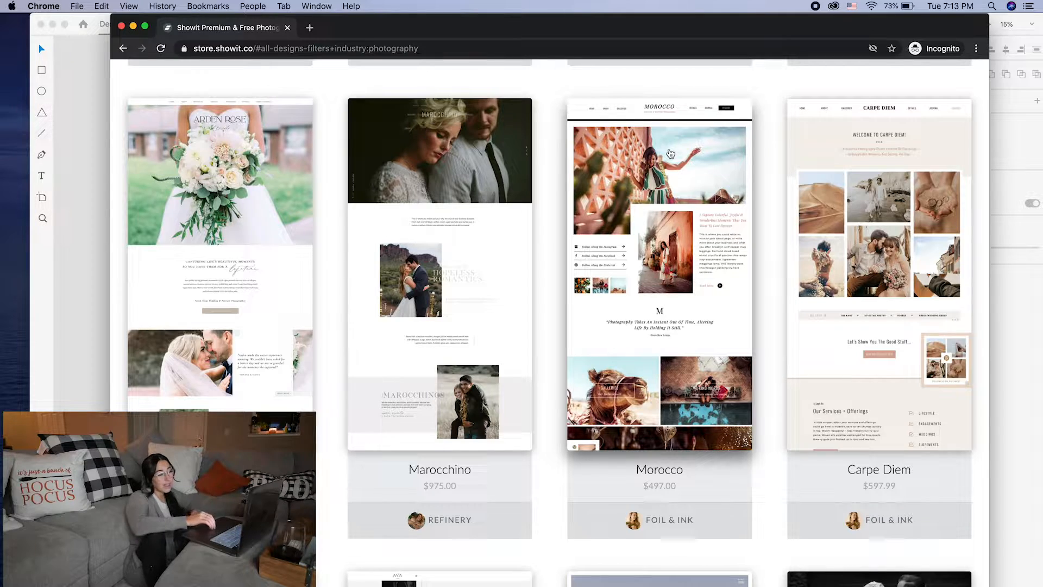
scroll(671, 154, "down", 7)
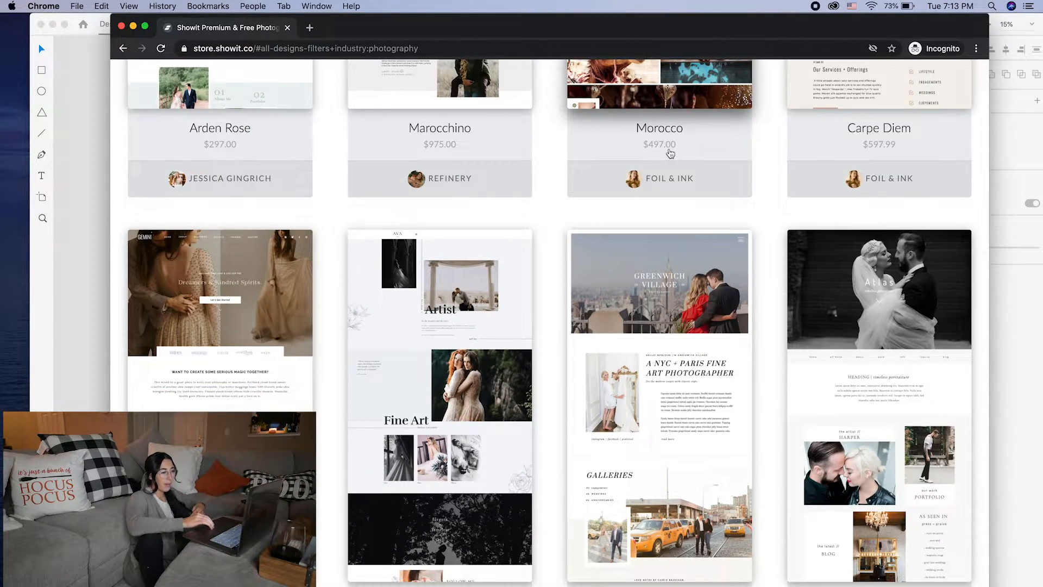
scroll(668, 108, "up", 20)
scroll(668, 88, "down", 6)
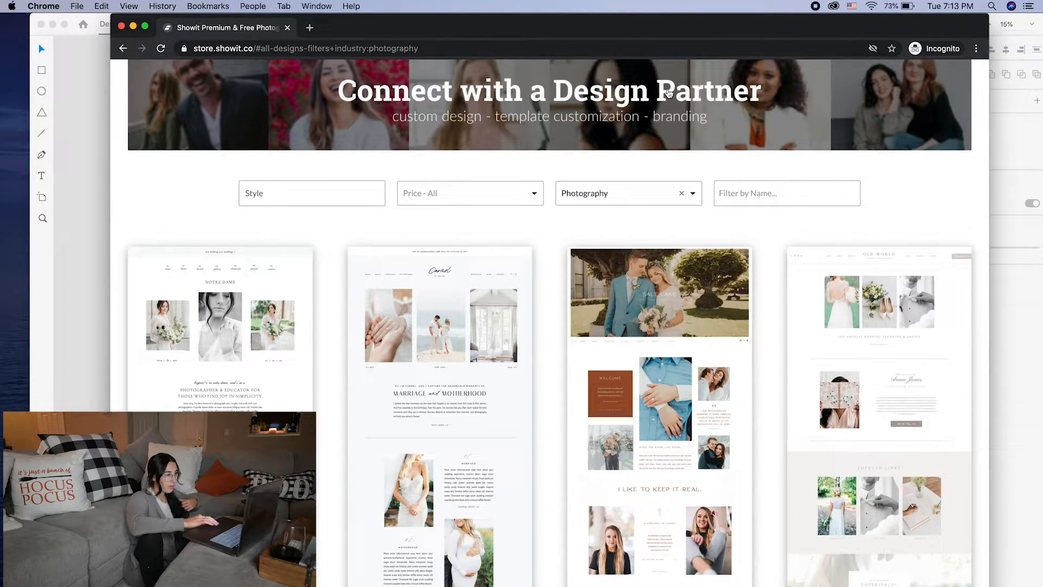
Check the style filter options and clear the Photography filter so designs for all industries are included.
left_click(340, 190)
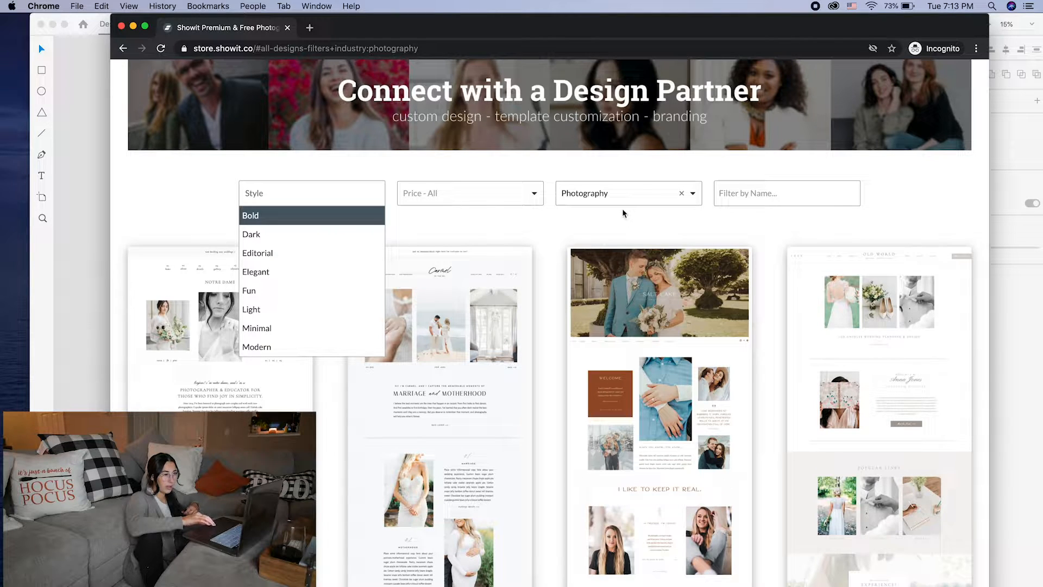
left_click(631, 191)
left_click(680, 194)
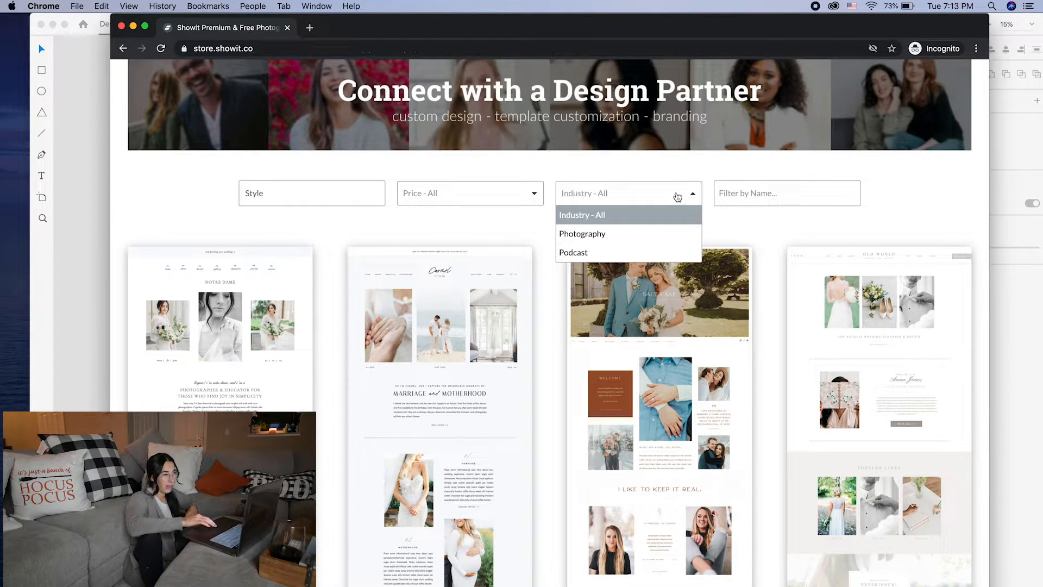
left_click(734, 218)
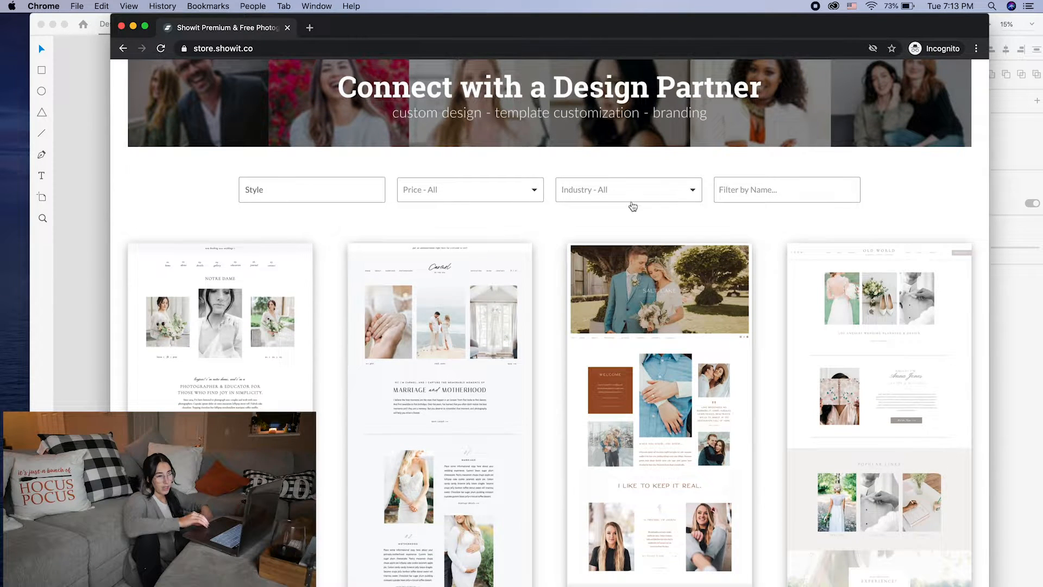
Review the template previews for all industries down to the row with Kodiak, Bailey and The Samantha.
scroll(591, 214, "down", 4)
scroll(592, 219, "down", 12)
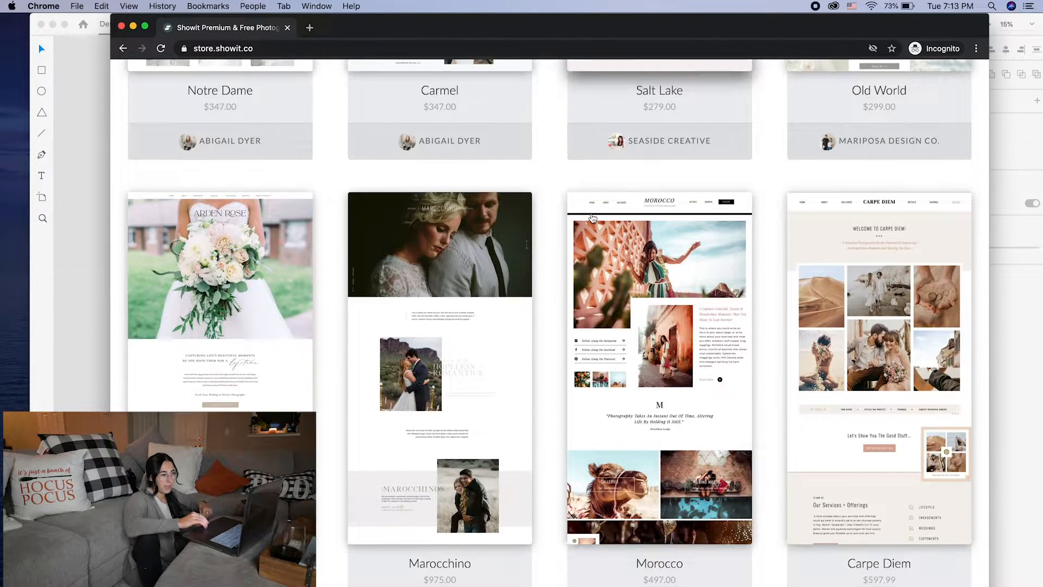
scroll(593, 218, "down", 3)
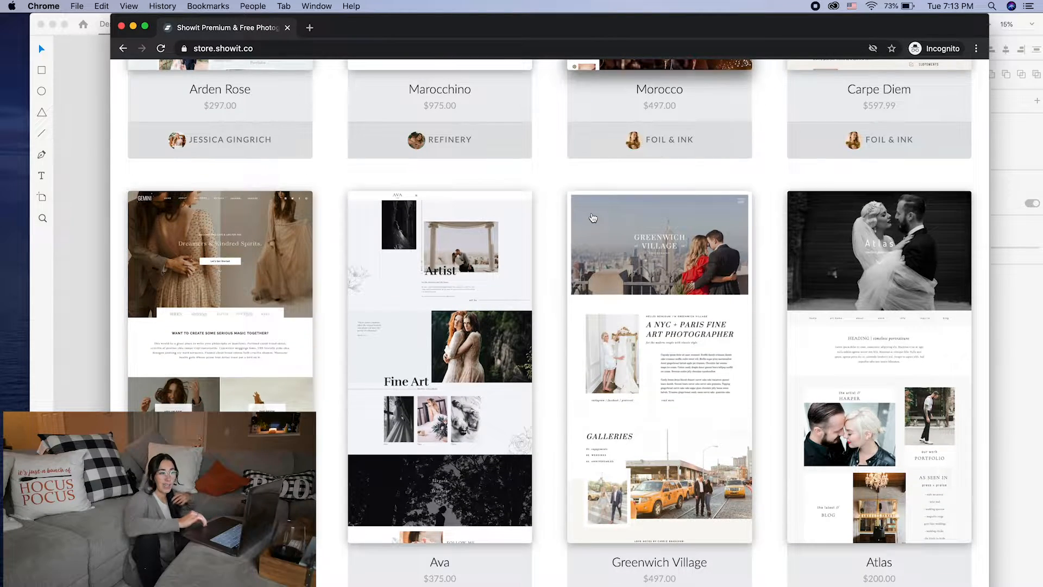
scroll(593, 217, "down", 5)
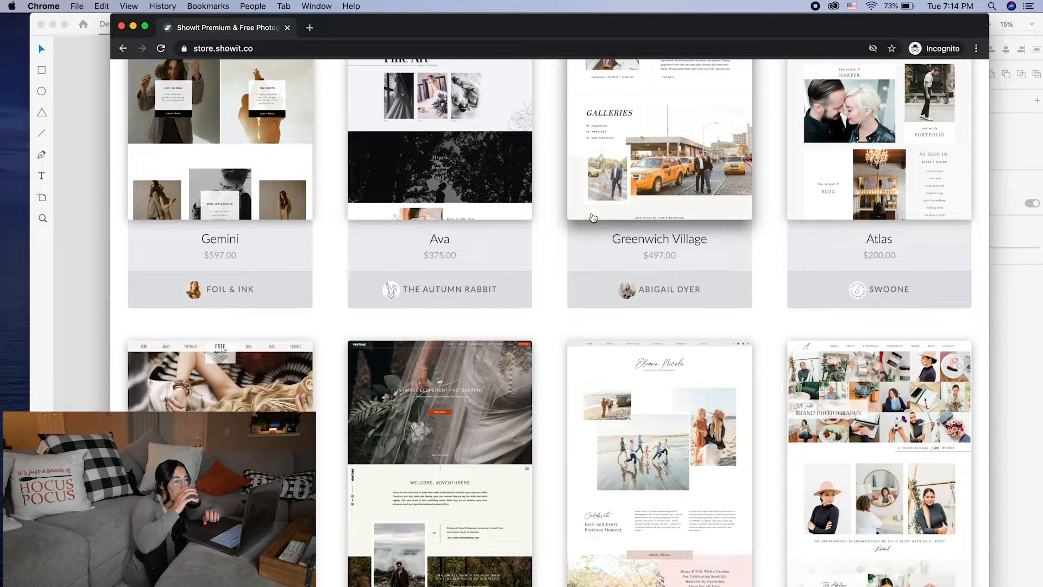
scroll(593, 217, "down", 2)
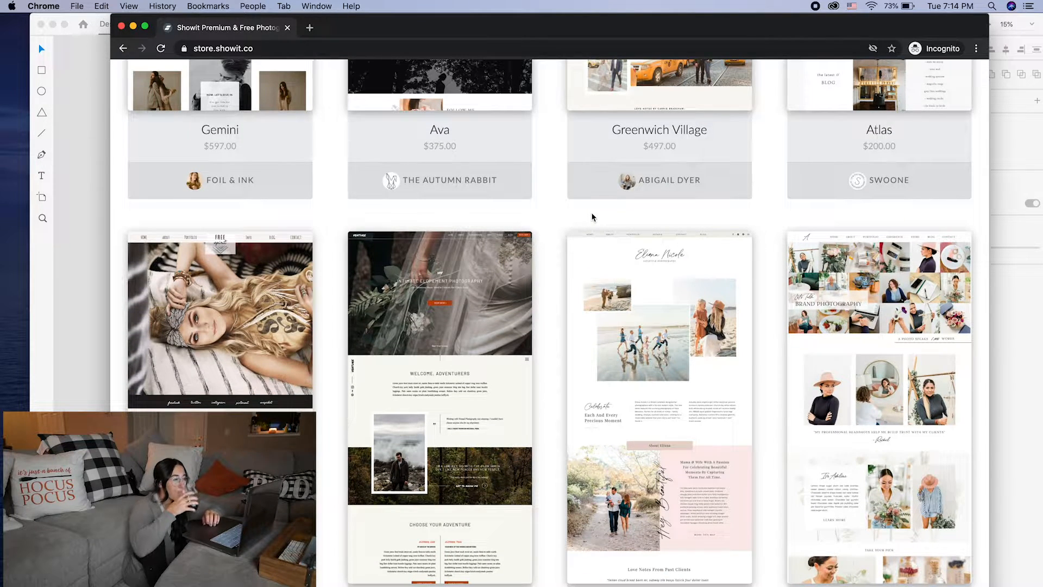
scroll(593, 217, "down", 5)
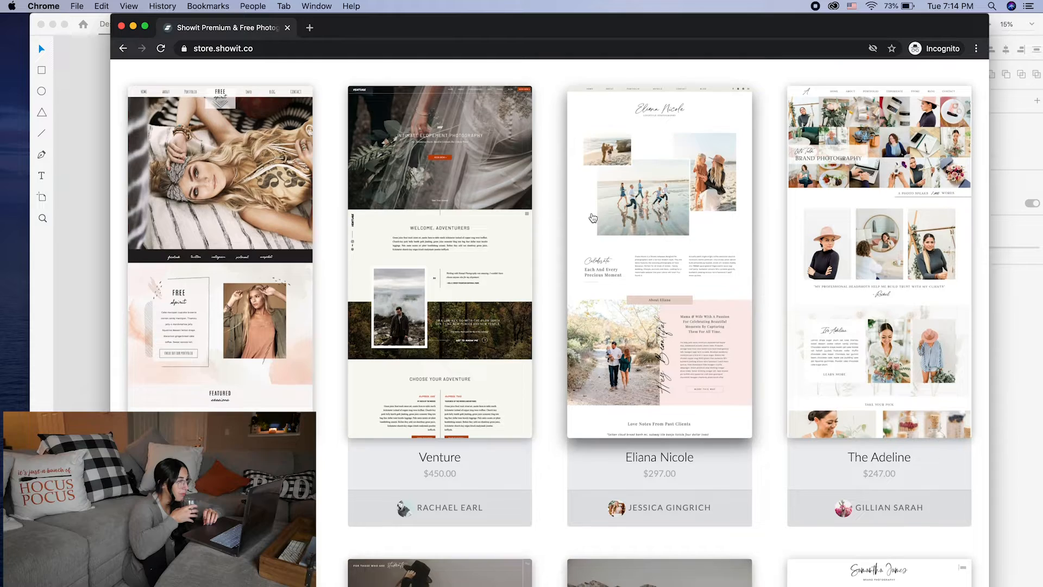
scroll(593, 218, "down", 5)
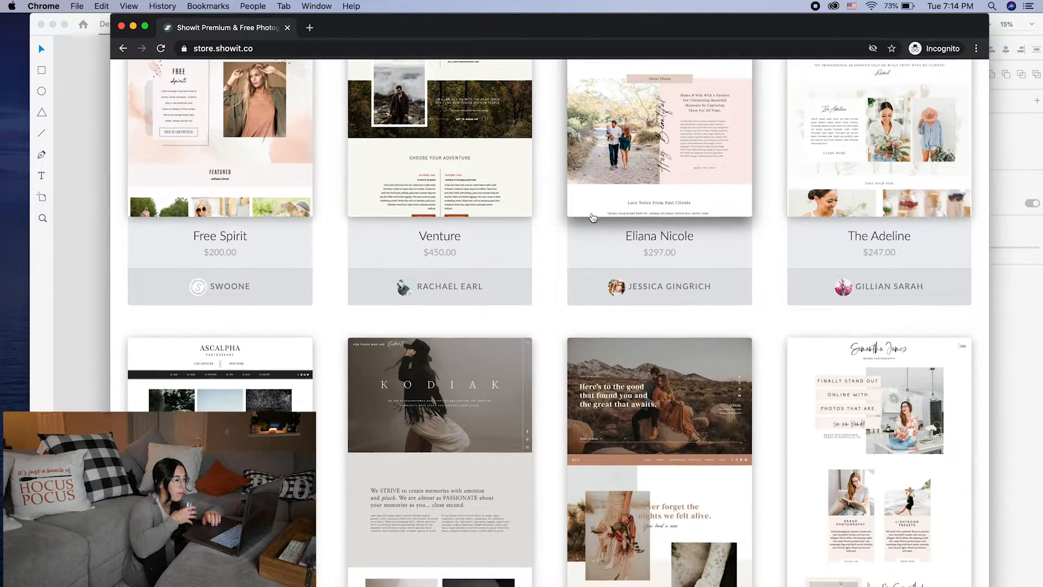
scroll(593, 217, "down", 2)
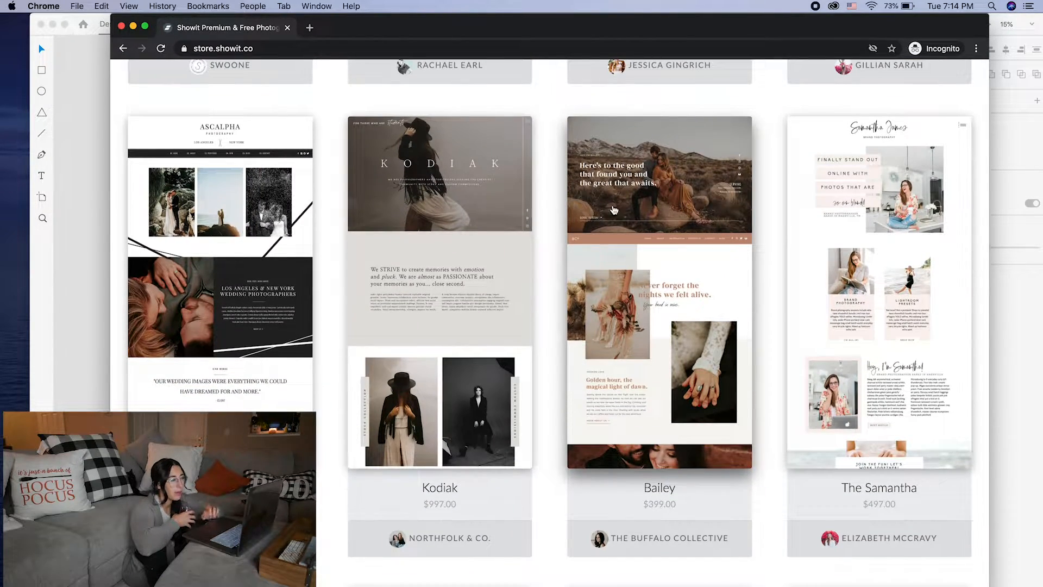
Open The Samantha template, launch its live demo and go to the demo's About page.
left_click(935, 303)
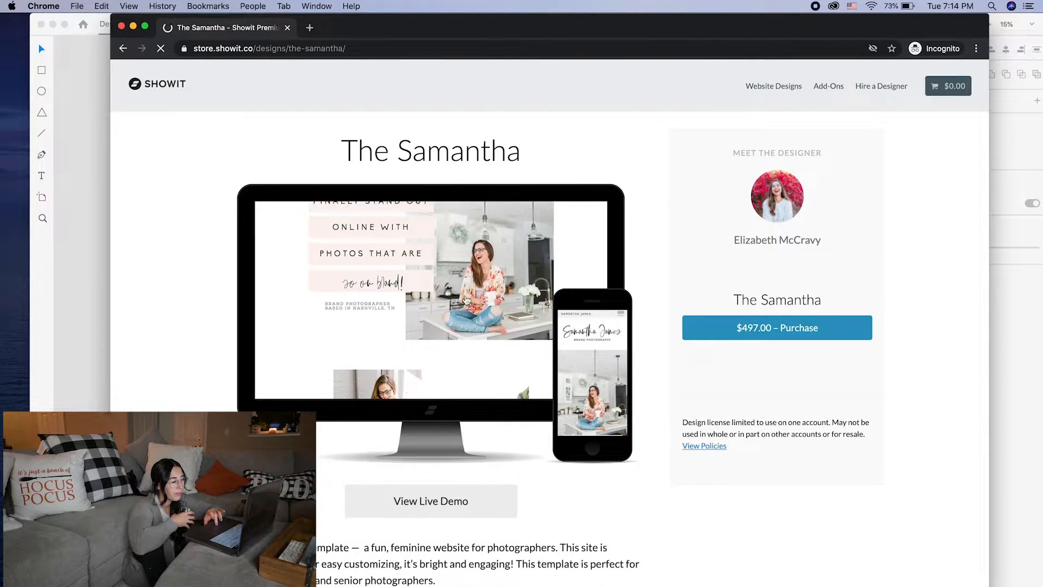
left_click(504, 511)
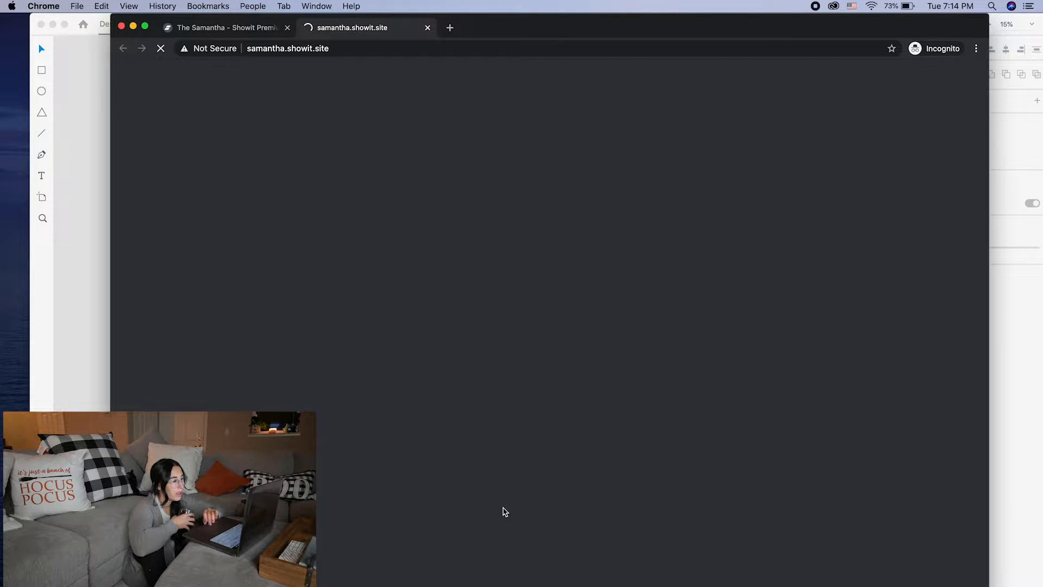
scroll(490, 310, "down", 2)
scroll(536, 256, "up", 2)
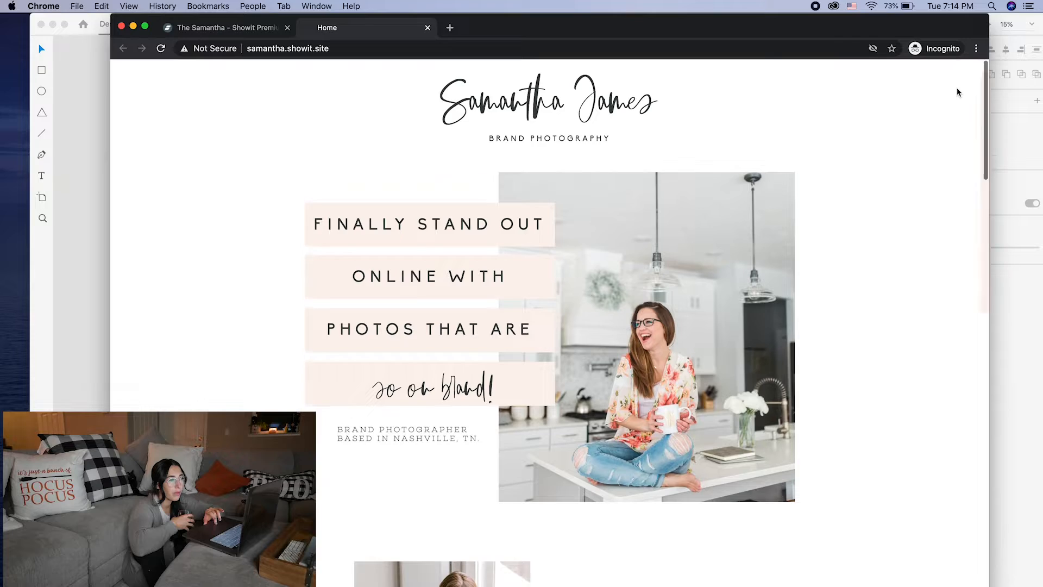
left_click(957, 94)
left_click(849, 148)
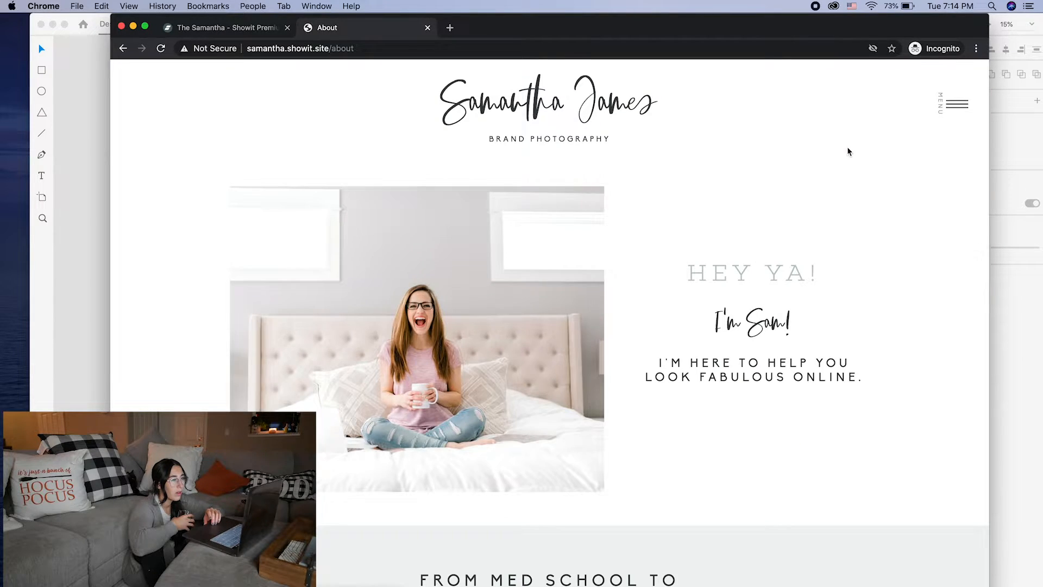
Examine the demo About page's layout, from the intro and timeline to the favourites grid and random facts section.
scroll(830, 286, "down", 8)
scroll(829, 286, "down", 10)
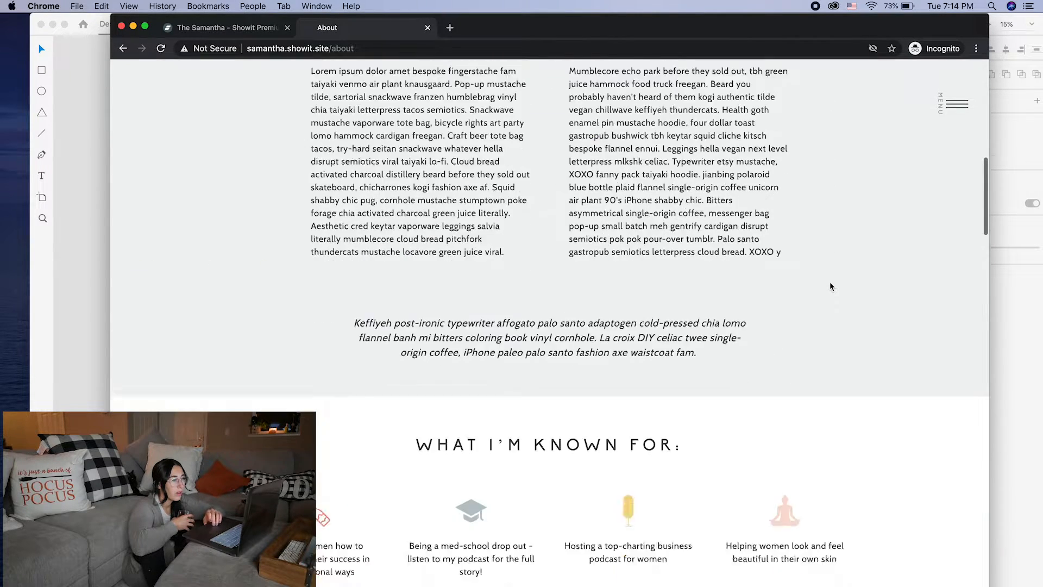
scroll(830, 287, "up", 2)
scroll(830, 286, "down", 13)
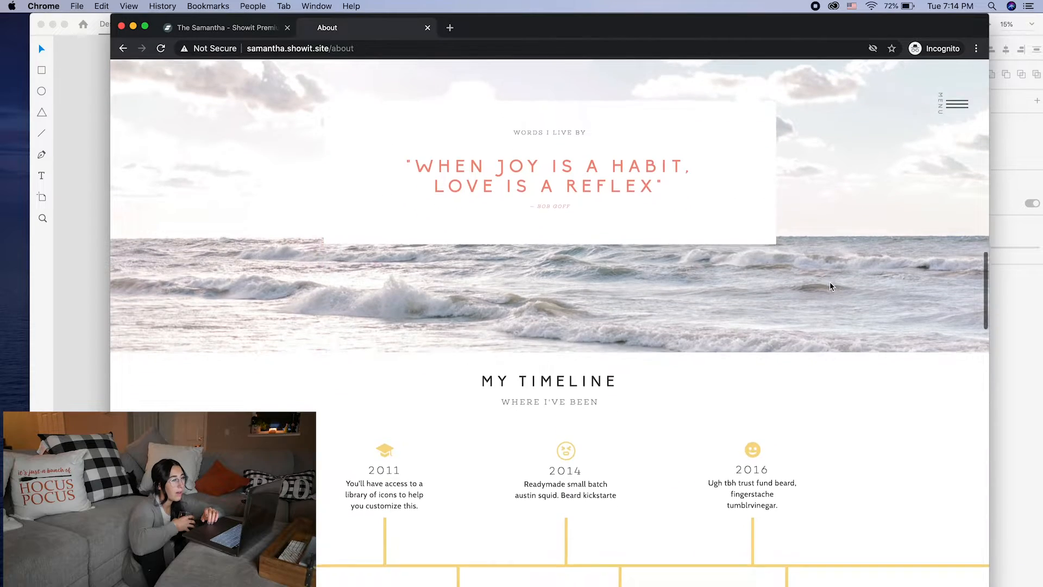
scroll(830, 286, "down", 3)
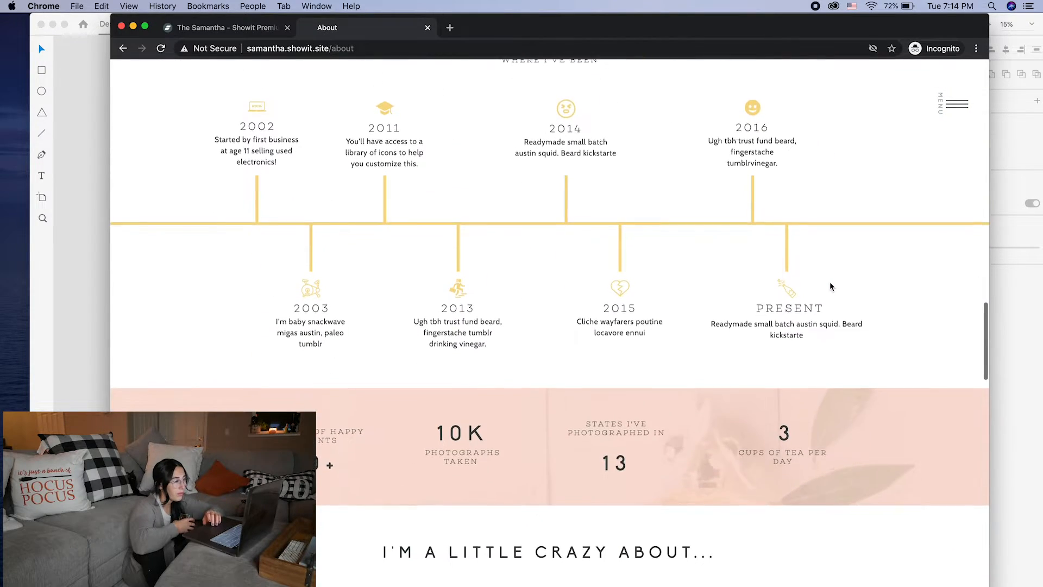
scroll(830, 286, "down", 9)
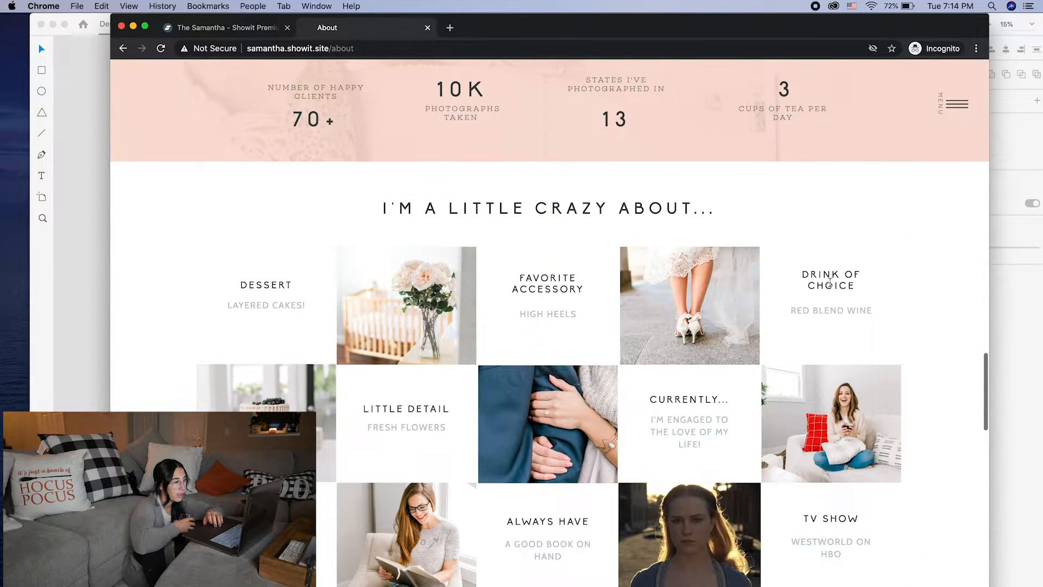
scroll(830, 282, "down", 11)
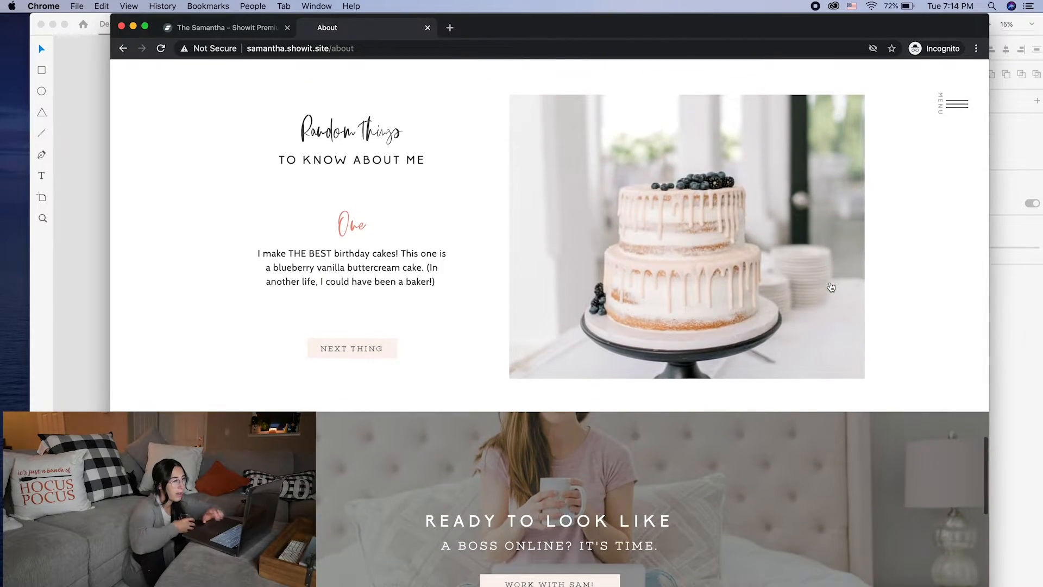
scroll(830, 282, "up", 20)
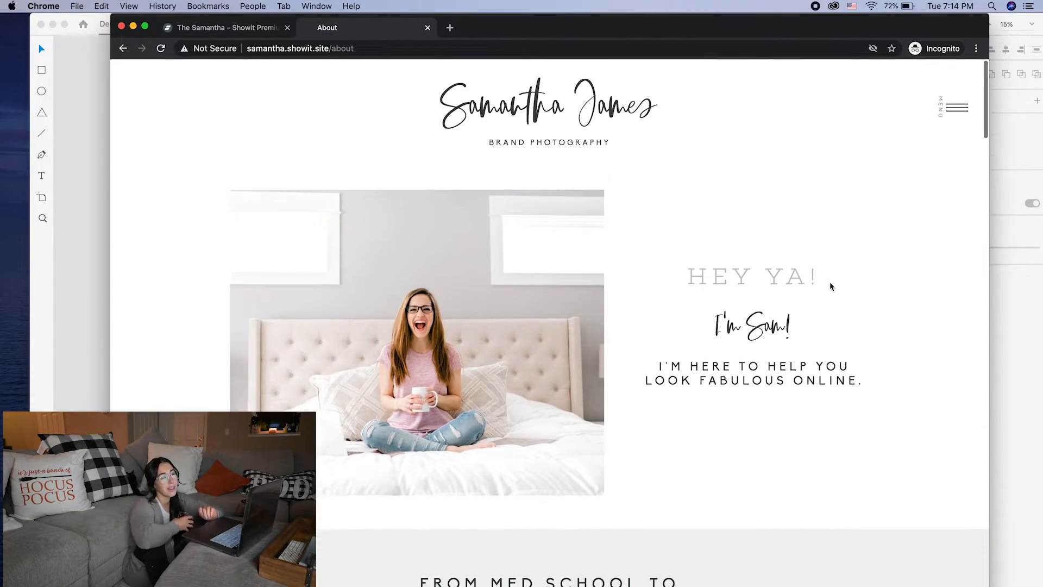
scroll(831, 287, "down", 8)
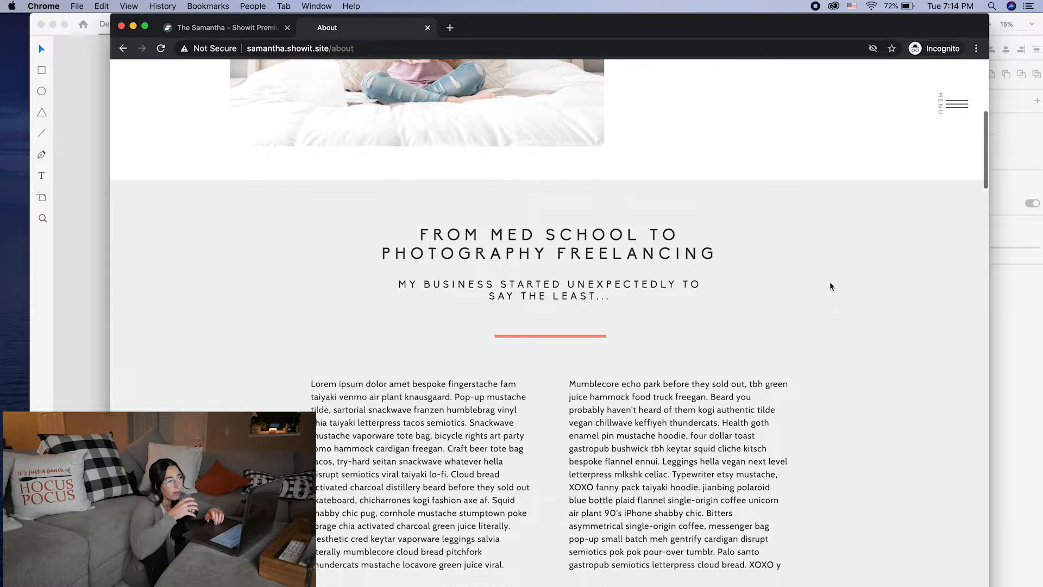
scroll(829, 281, "up", 2)
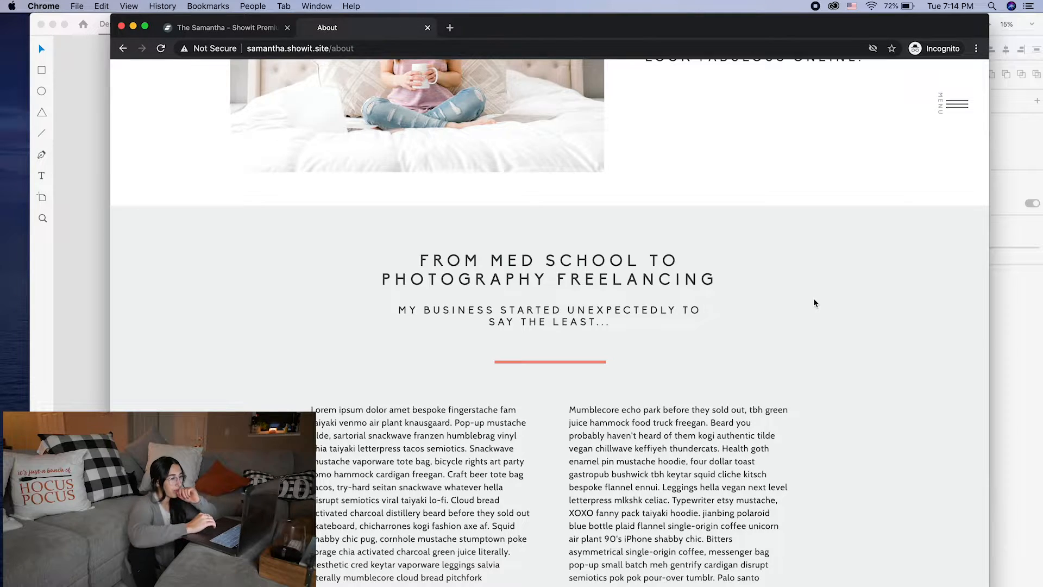
scroll(814, 303, "up", 10)
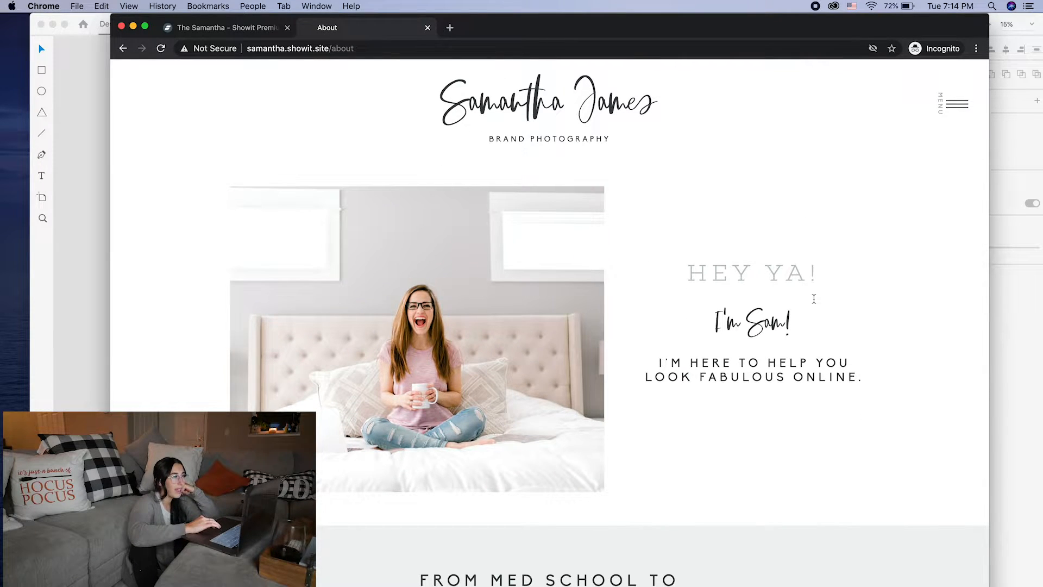
Open gmail.com in a new incognito tab.
left_click(450, 33)
type("gmail.")
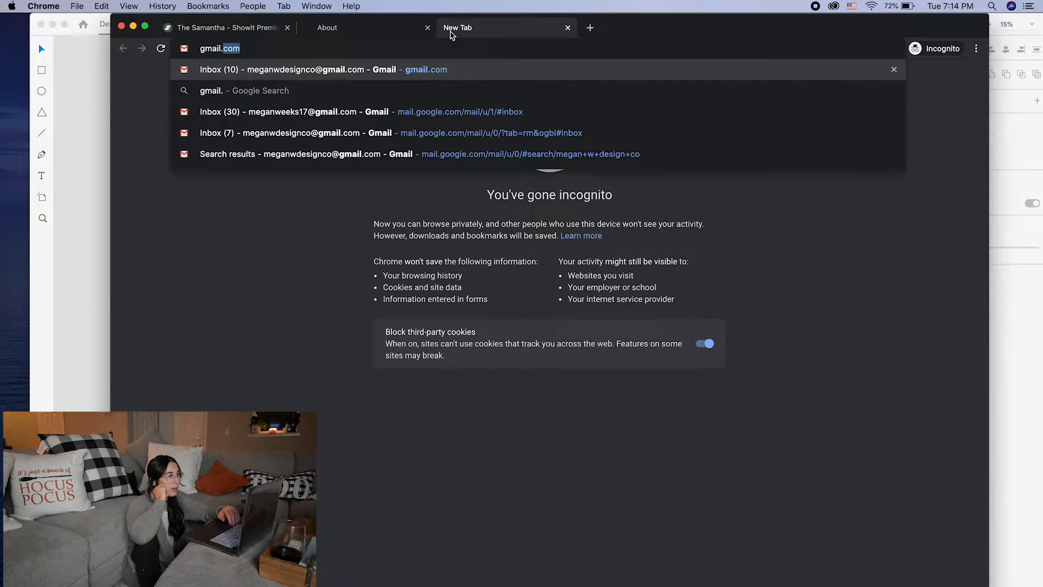
key("Return")
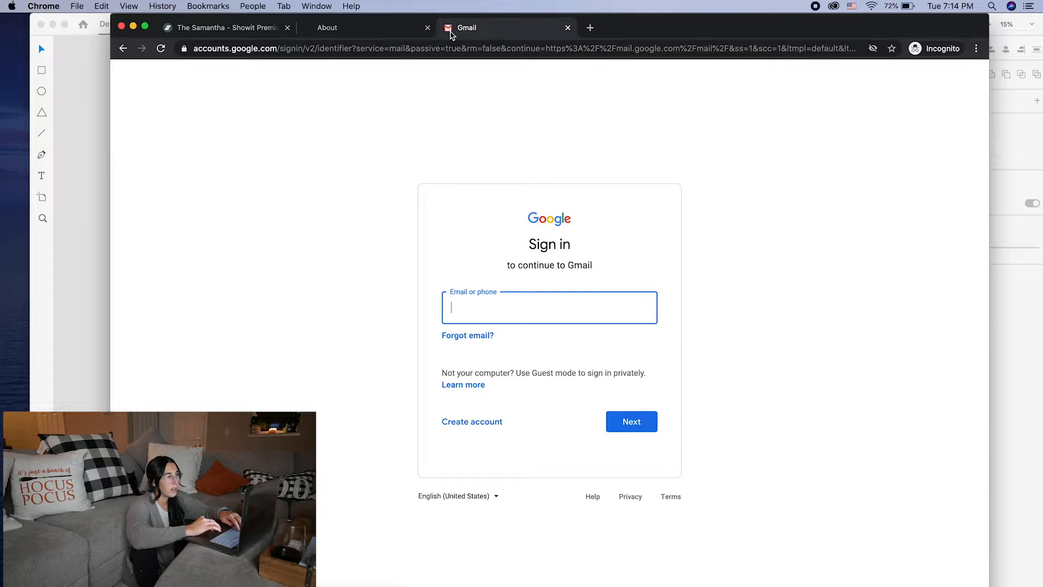
Close the incognito Gmail tab and search the signed-in Gmail inbox for the Kat Health Fitness client's first name.
left_click(568, 28)
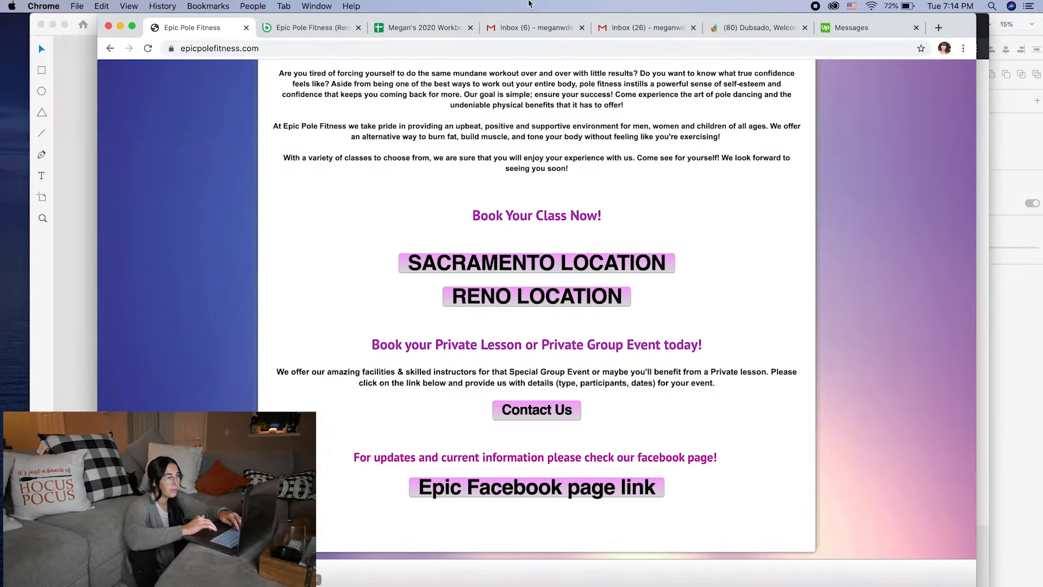
left_click(525, 27)
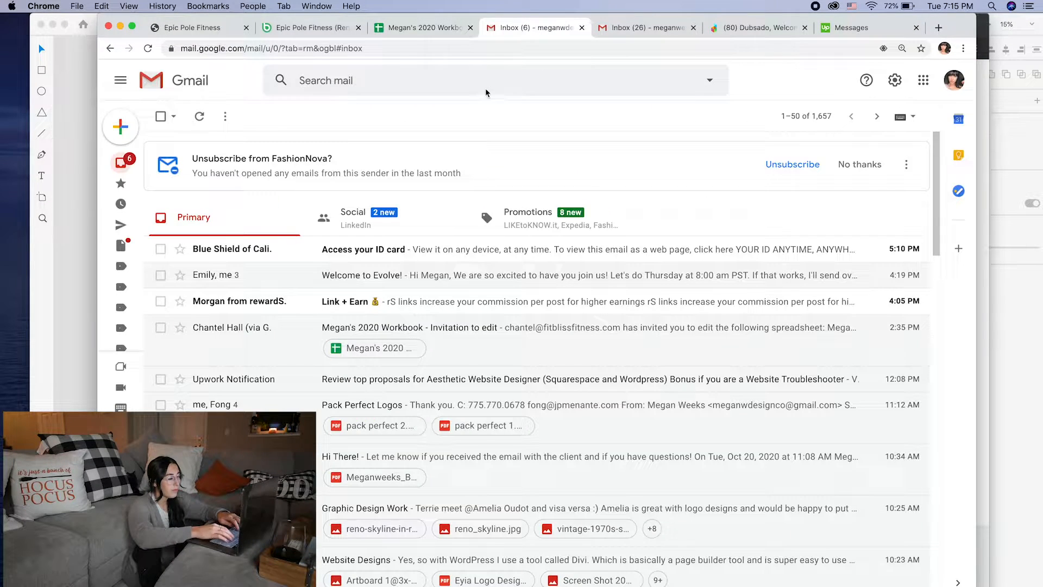
left_click(458, 79)
type("kat")
key("Return")
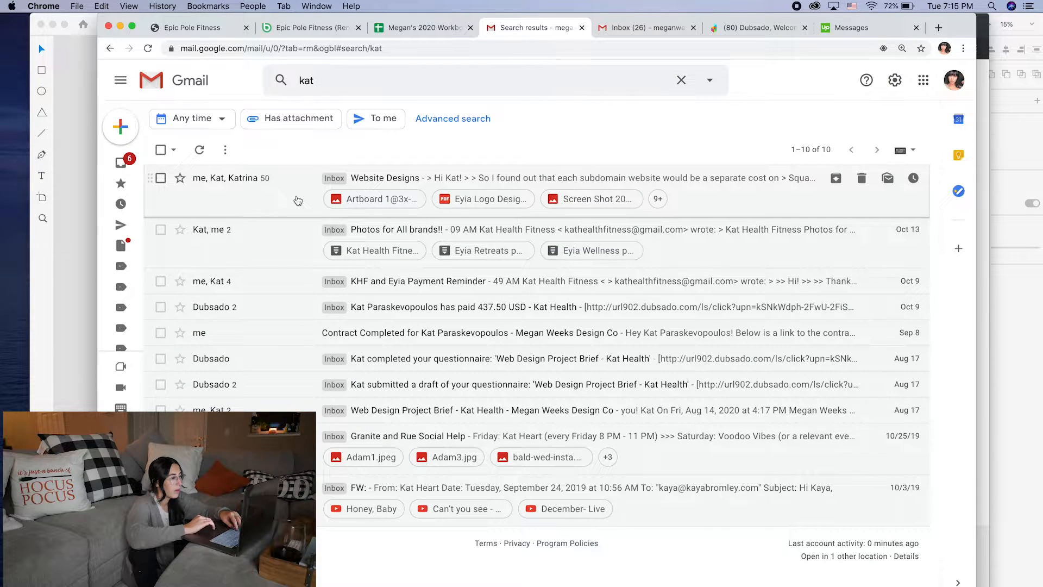
Open the Website Designs email thread, find the client's Aug 26 list of inspiration sites and open kellyleveque.com from it.
left_click(298, 201)
scroll(285, 296, "down", 10)
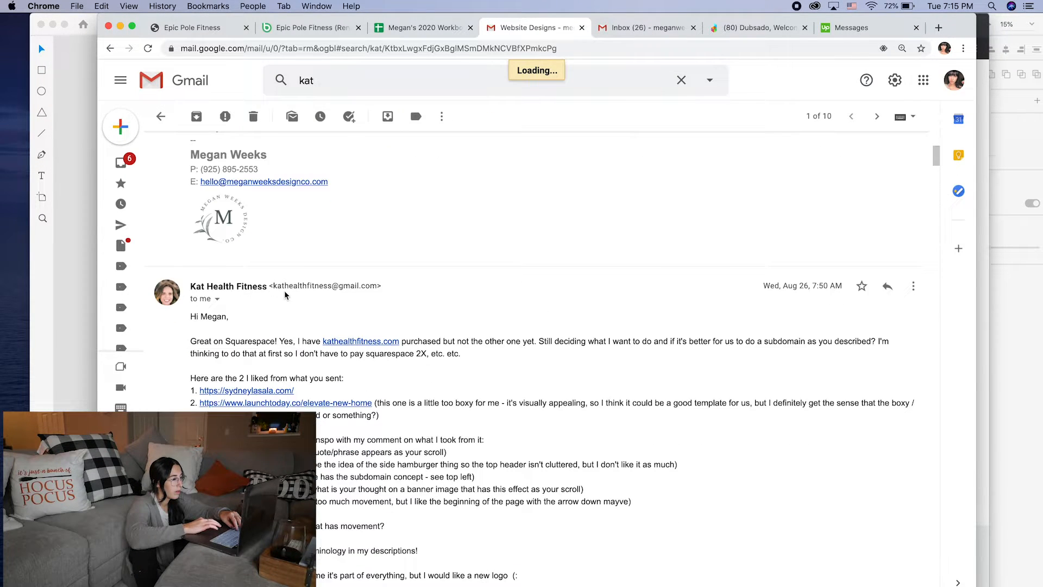
scroll(285, 295, "down", 4)
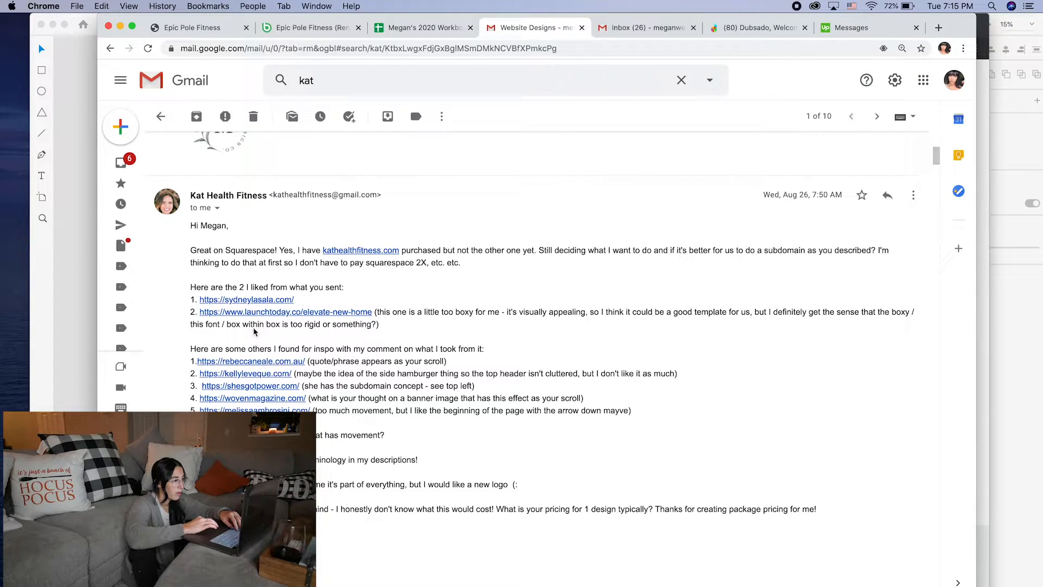
left_click(246, 375)
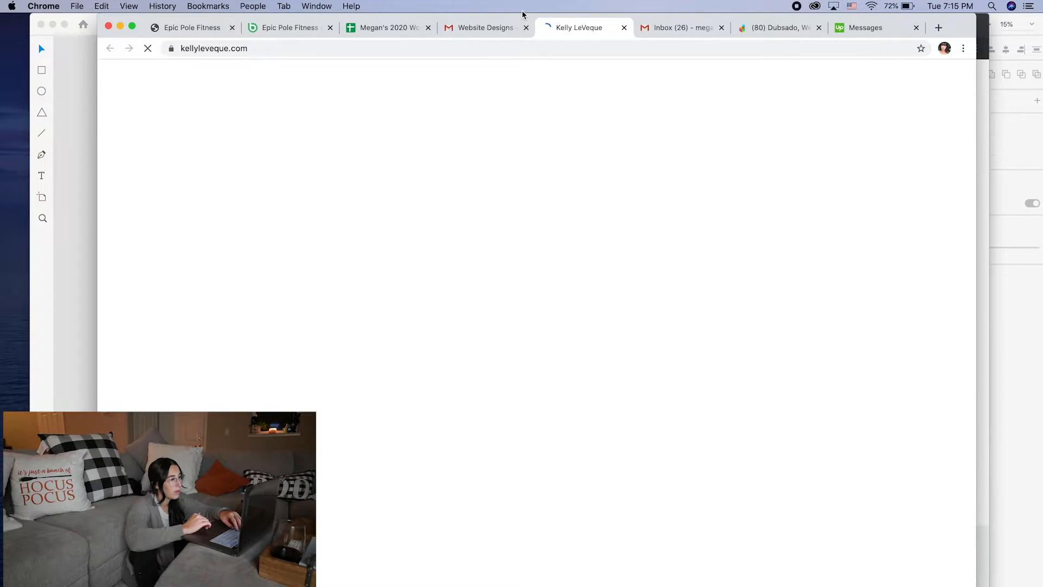
scroll(569, 203, "down", 3)
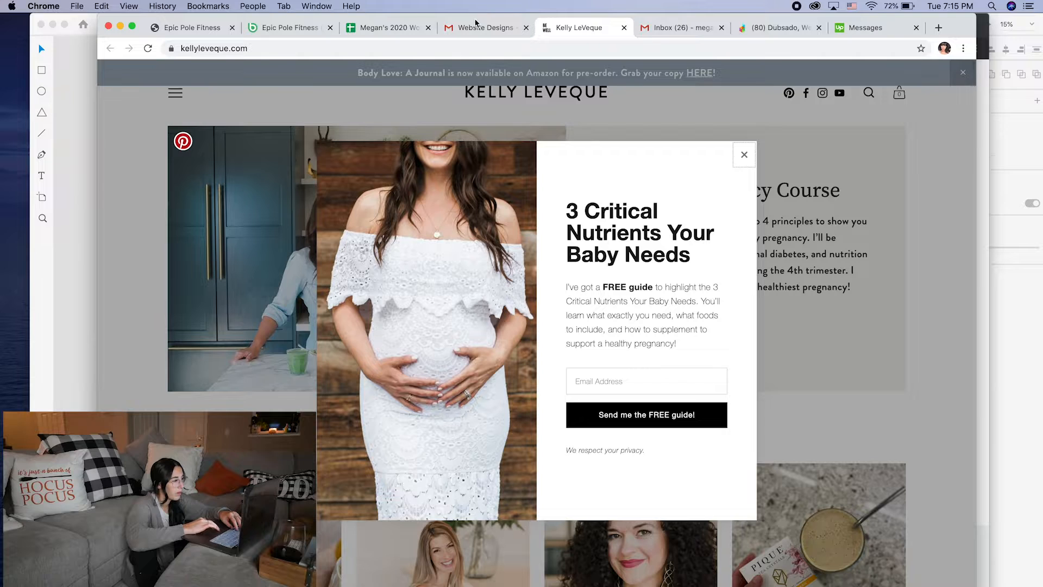
Open shesgotpower.com from the client's email in place of the Kelly LeVeque site, examine its About page and close it.
left_click(476, 27)
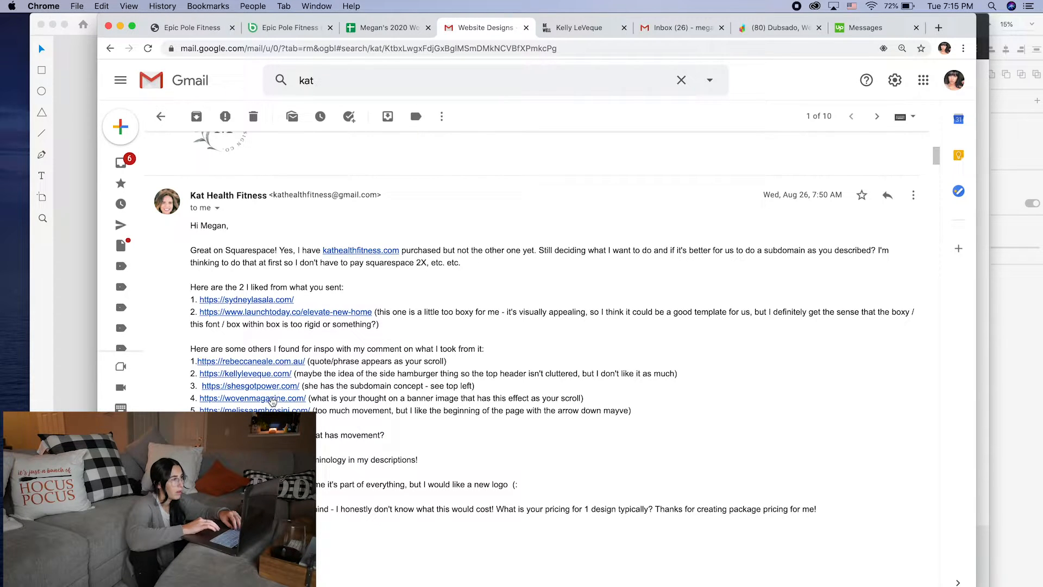
left_click(269, 391)
left_click(655, 27)
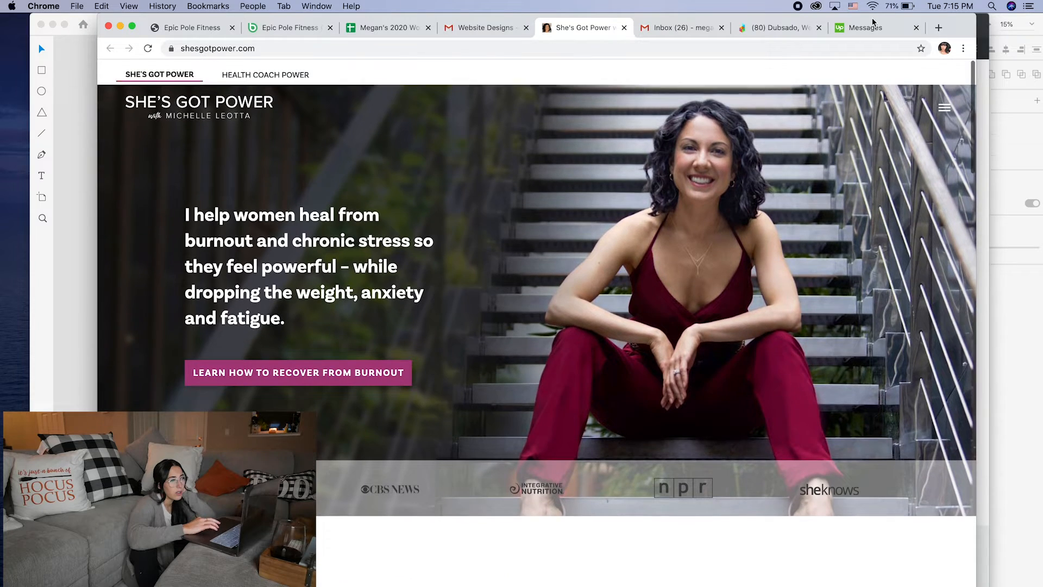
left_click(936, 98)
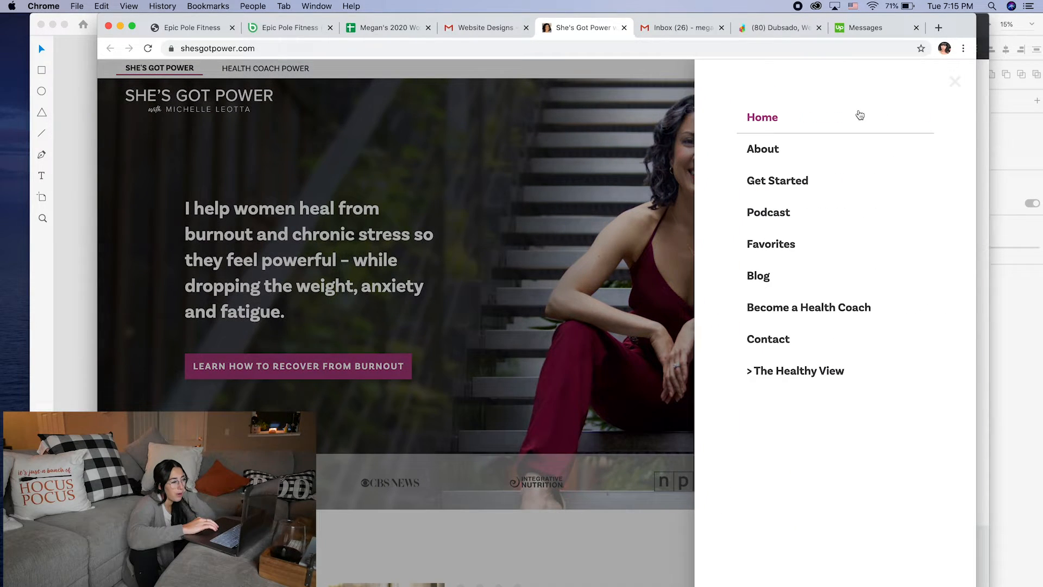
left_click(777, 149)
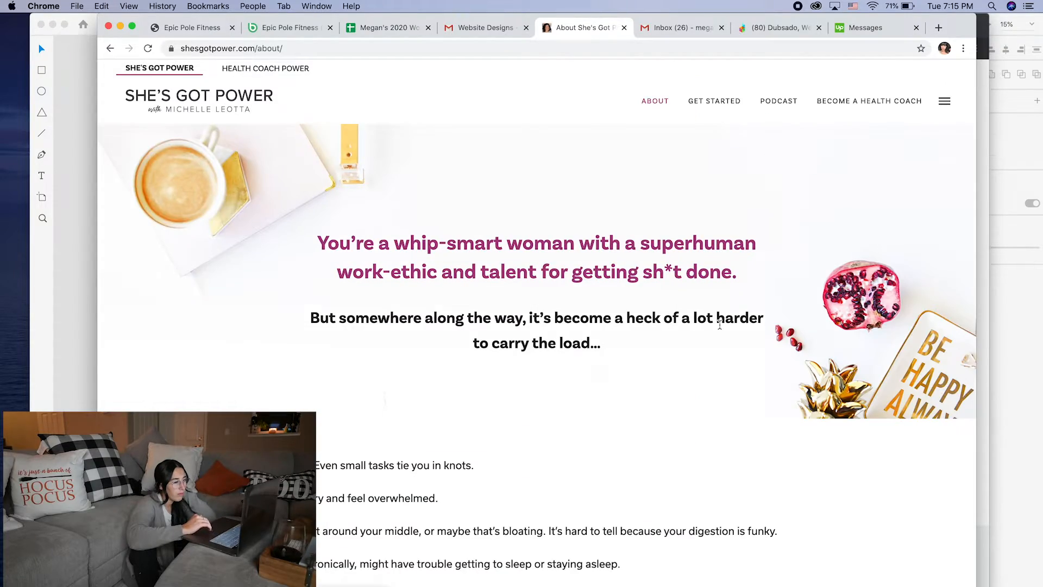
scroll(719, 326, "down", 15)
scroll(719, 326, "down", 20)
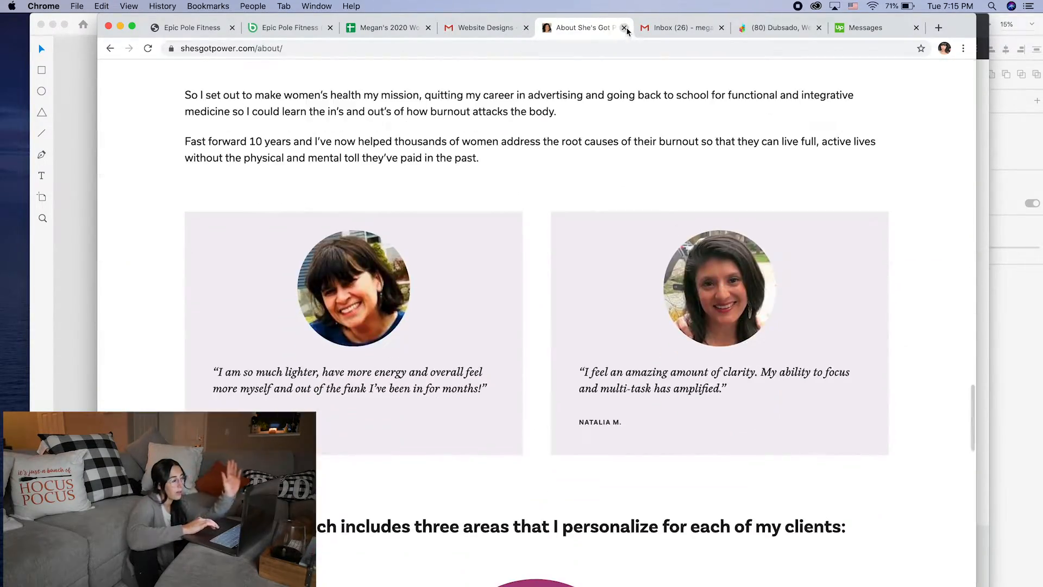
left_click(625, 27)
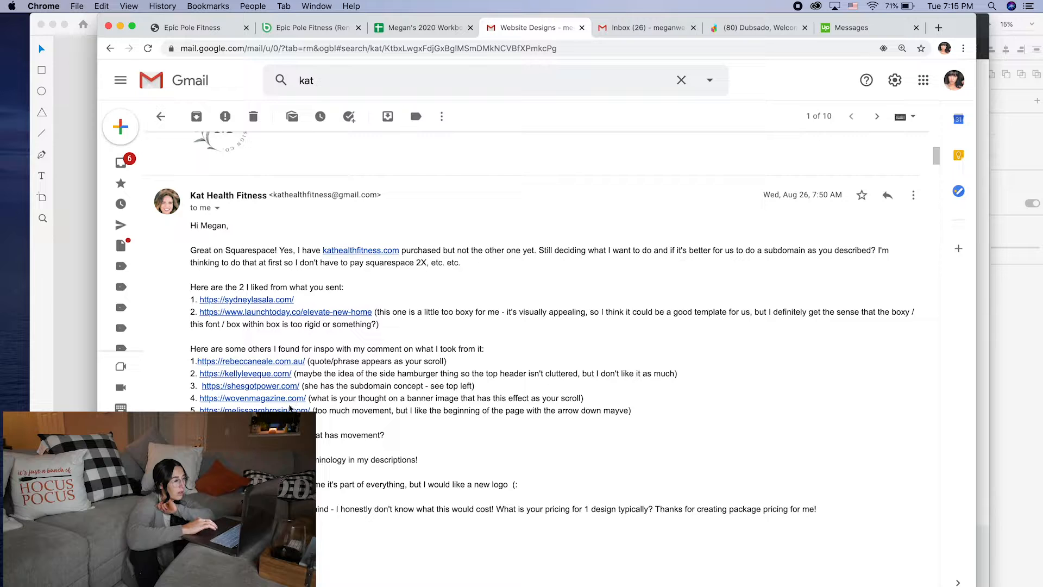
Open wovenmagazine.com from the email, examine its homepage banner scroll effect and article sections, and close the site.
left_click(286, 400)
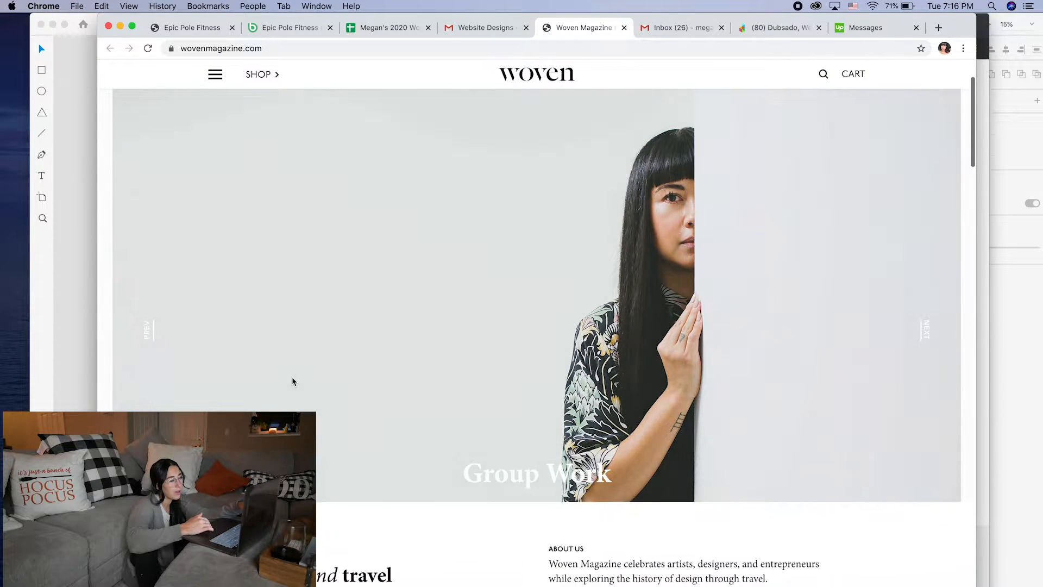
scroll(292, 381, "down", 10)
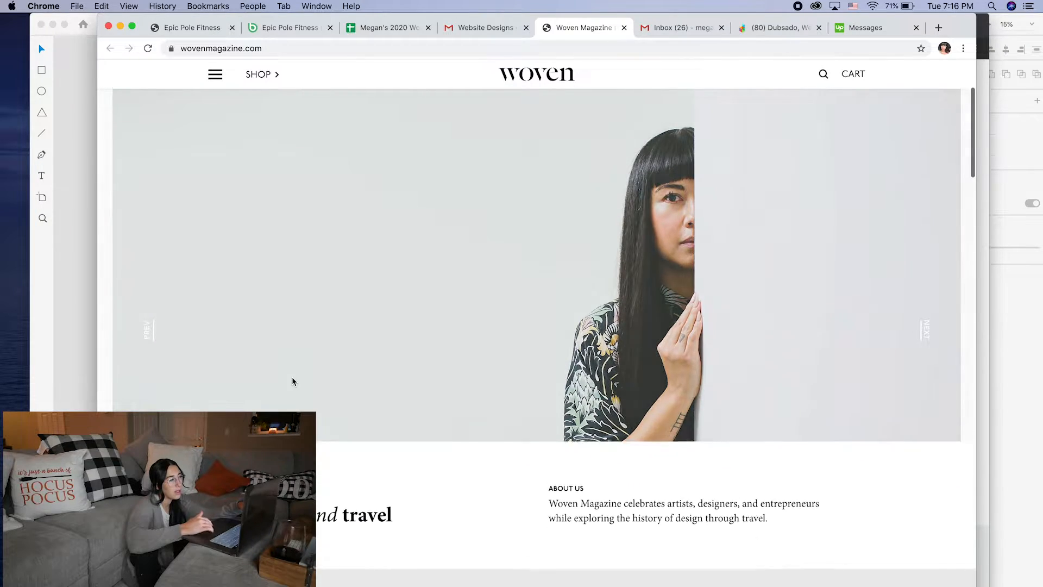
scroll(292, 377, "down", 15)
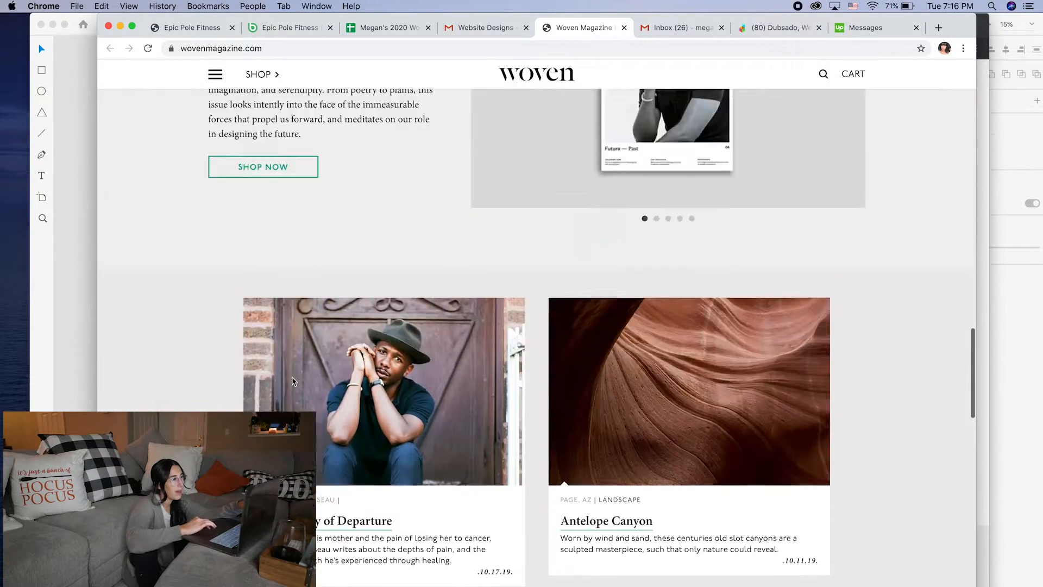
scroll(292, 377, "up", 20)
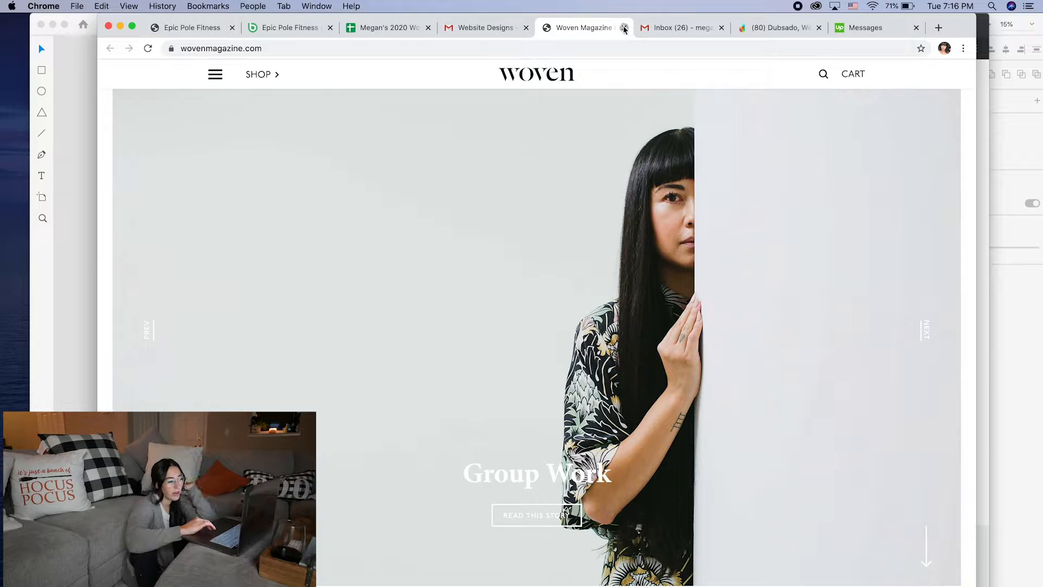
left_click(624, 28)
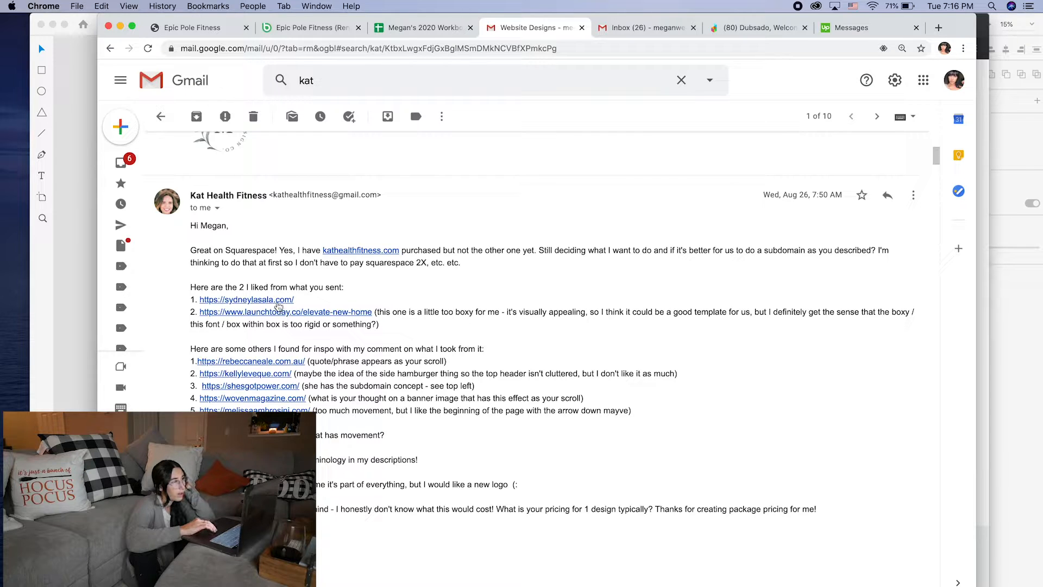
Open sydneylasala.com from the email and examine its About page down to the footer.
left_click(277, 301)
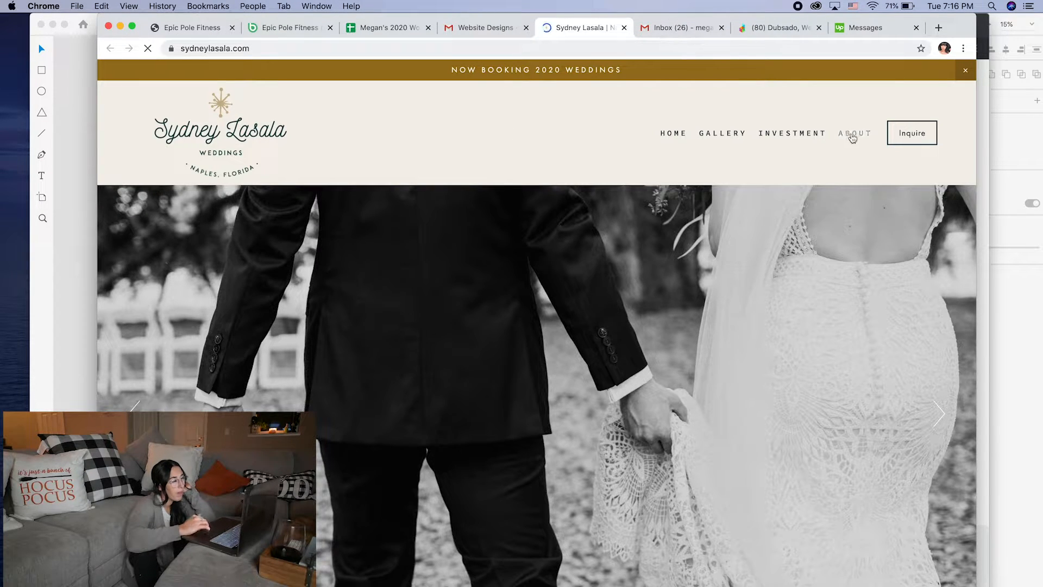
scroll(744, 217, "down", 10)
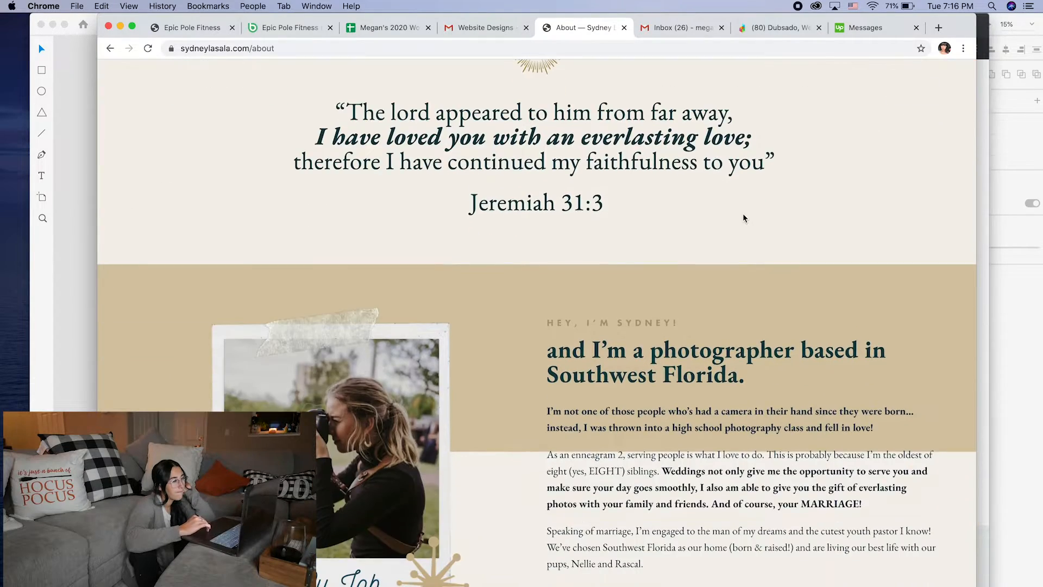
scroll(743, 218, "down", 10)
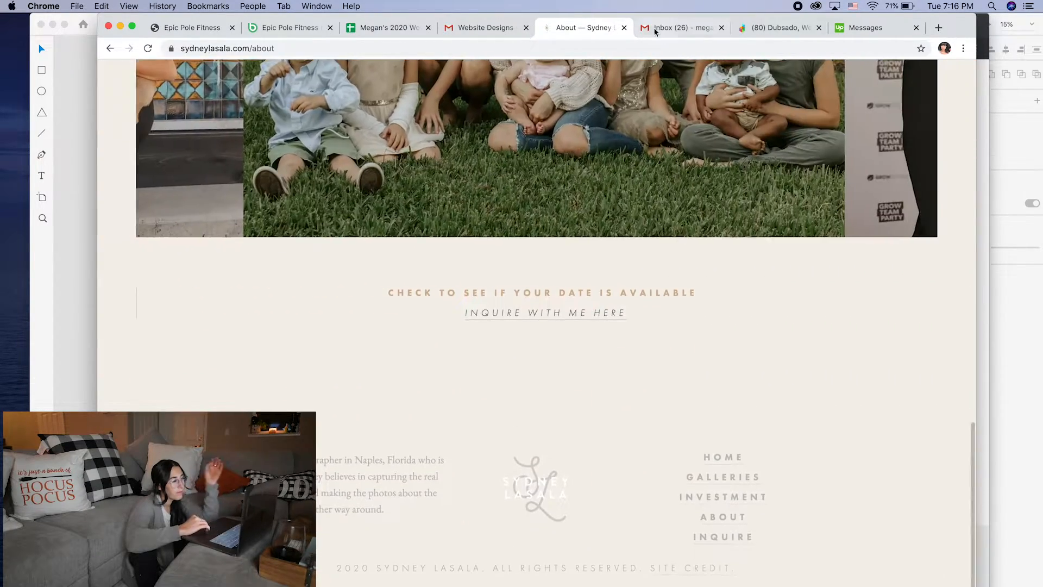
Open rebeccaneale.com.au from the Sep 2 reply in the email thread, close the second Epic Pole Fitness tab and go to the site's About page.
left_click(496, 28)
scroll(612, 366, "down", 12)
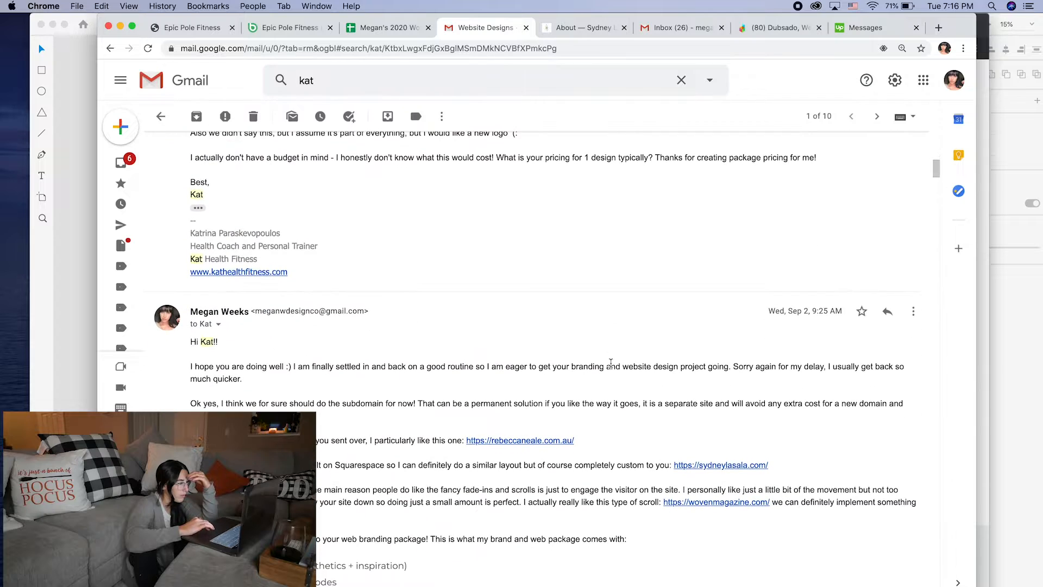
left_click(531, 448)
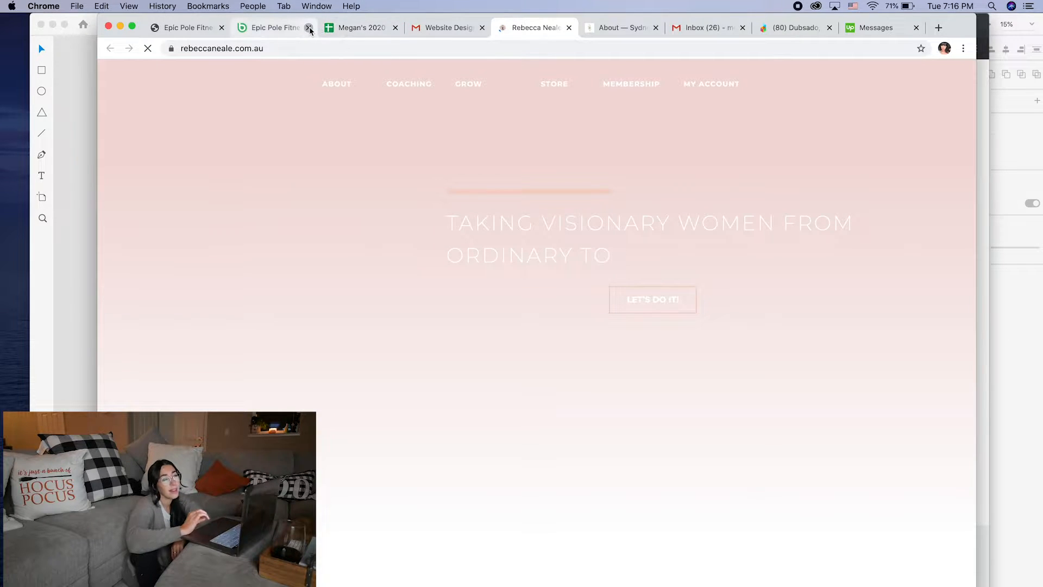
left_click(308, 27)
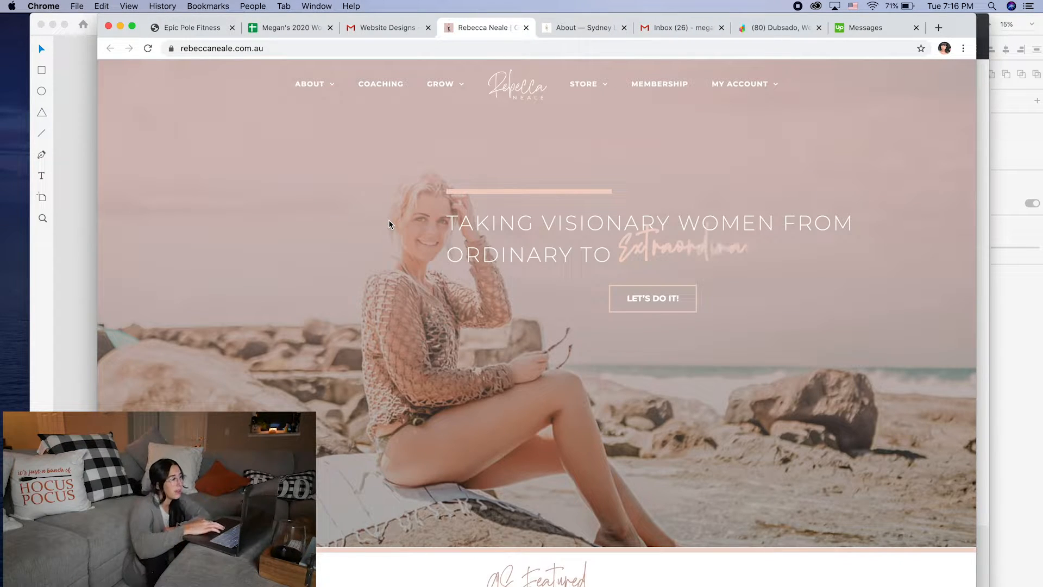
left_click(300, 84)
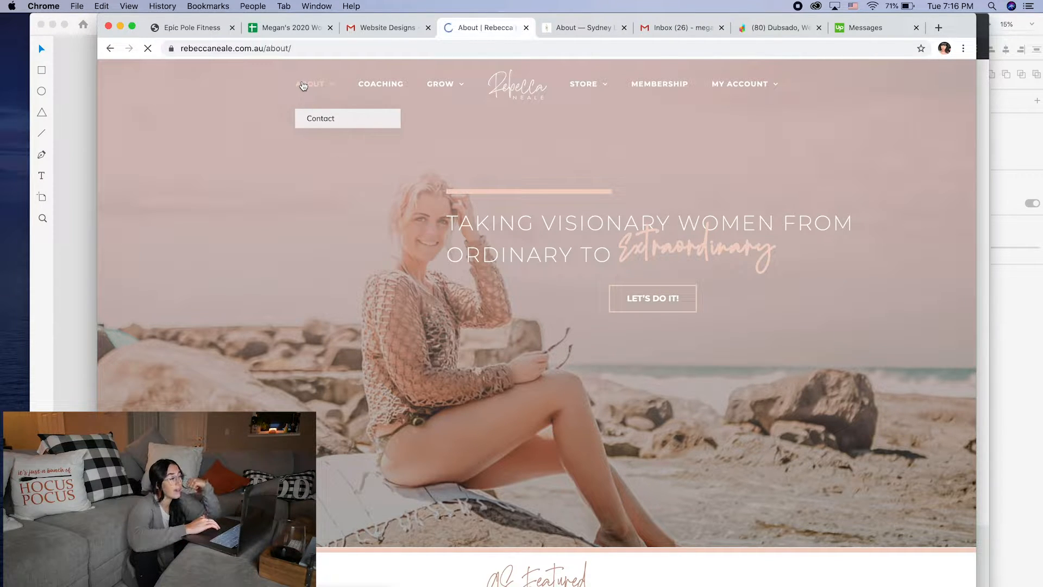
Examine the rebeccaneale.com.au About page's layout, from the portrait header and intro through the age-by-age journey timeline.
scroll(401, 150, "down", 3)
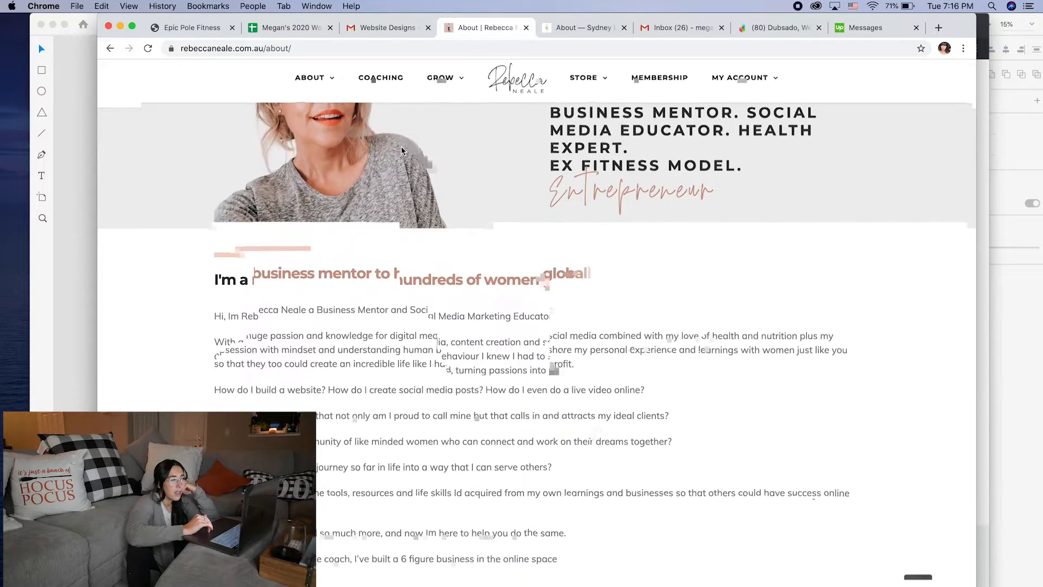
scroll(401, 151, "up", 3)
scroll(403, 150, "down", 20)
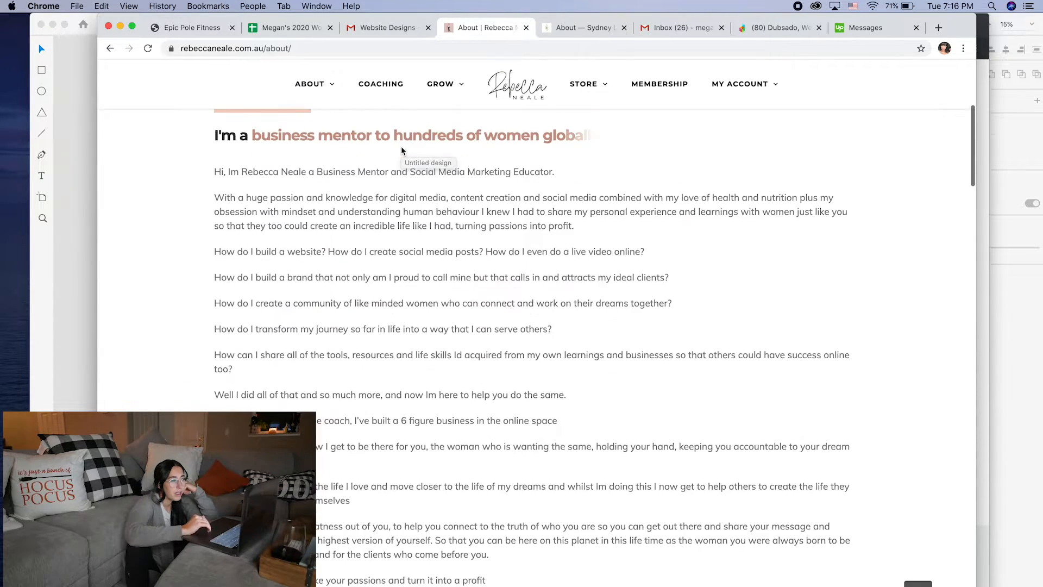
scroll(401, 145, "down", 2)
scroll(401, 146, "up", 3)
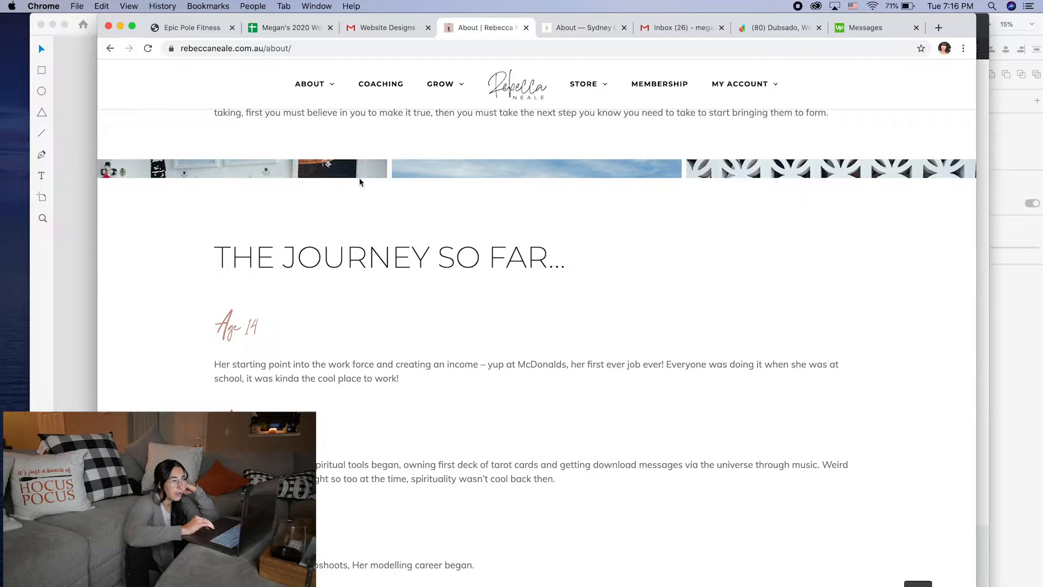
scroll(432, 220, "down", 8)
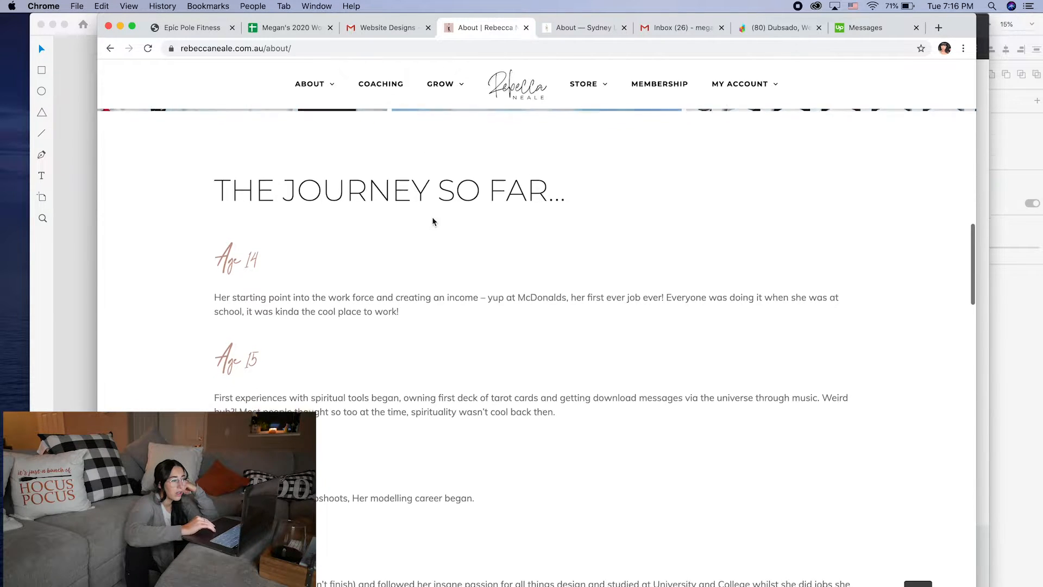
scroll(433, 221, "down", 12)
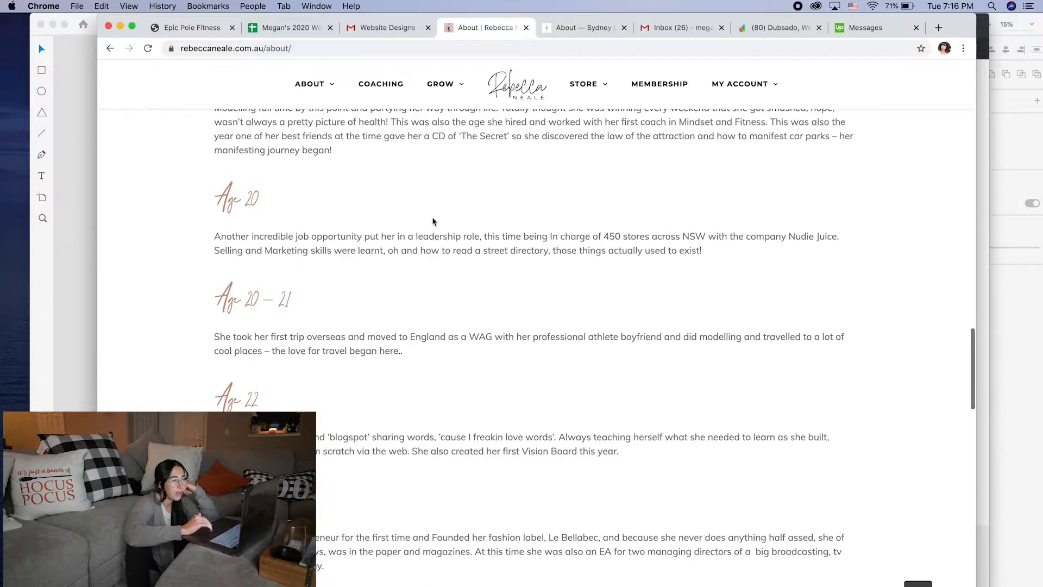
scroll(433, 221, "down", 12)
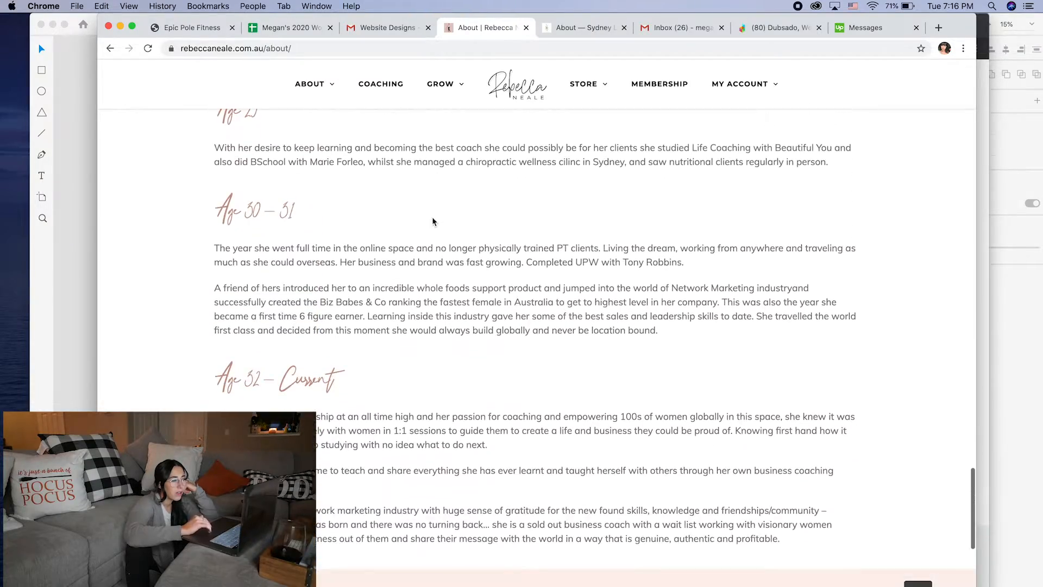
scroll(433, 221, "up", 20)
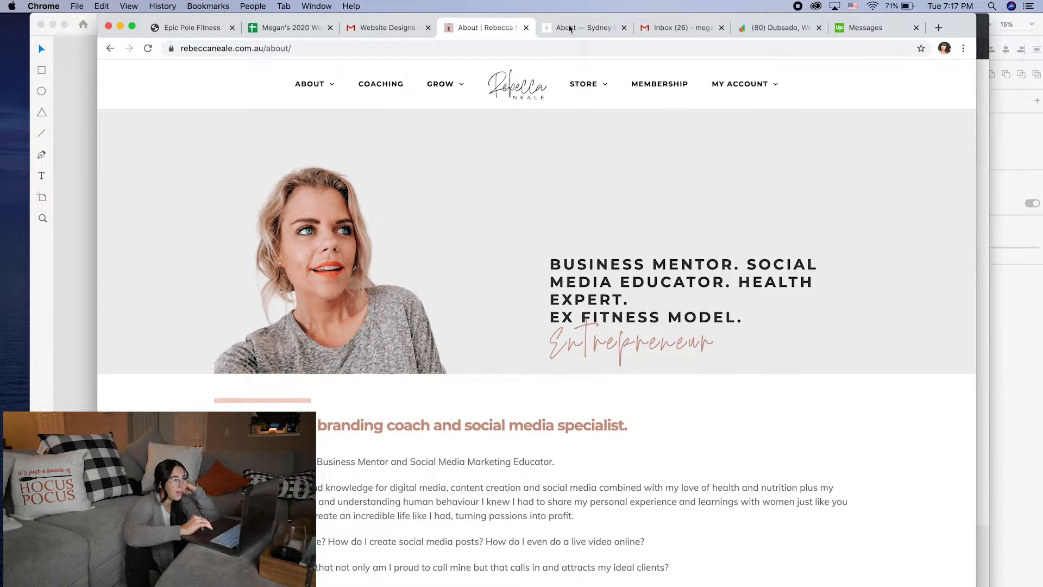
Return to the sydneylasala.com About page and review its opening quote and photographer intro sections.
left_click(572, 25)
scroll(381, 248, "up", 20)
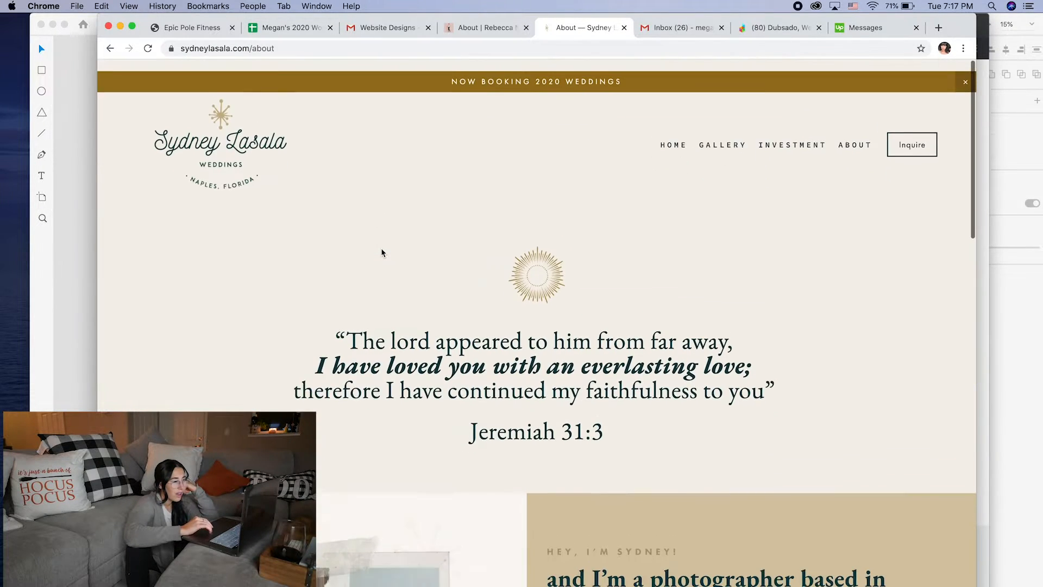
scroll(382, 251, "down", 5)
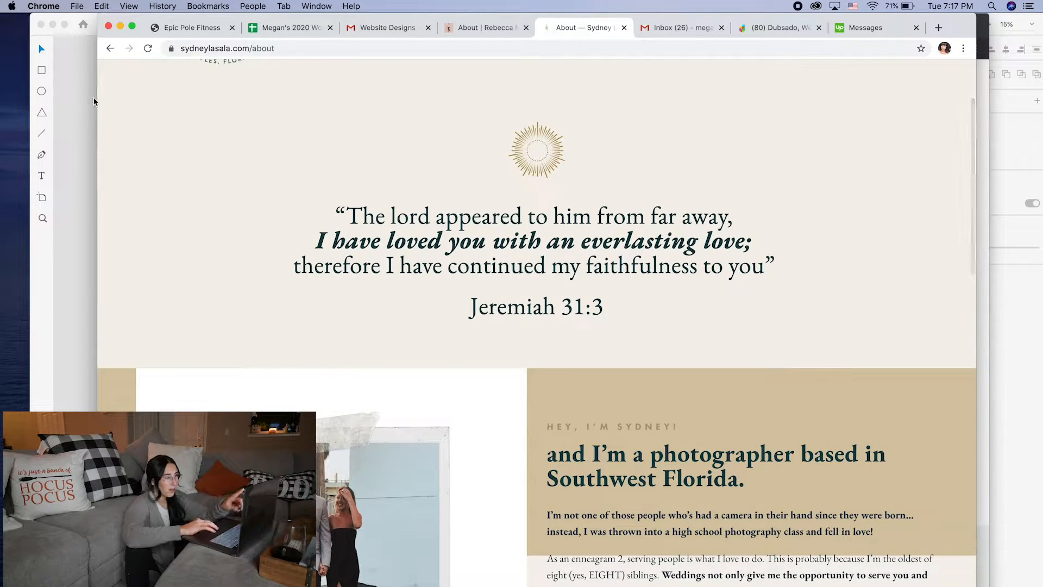
Switch to Dubsado and search its projects and clients for the Kat Health record.
left_click(774, 28)
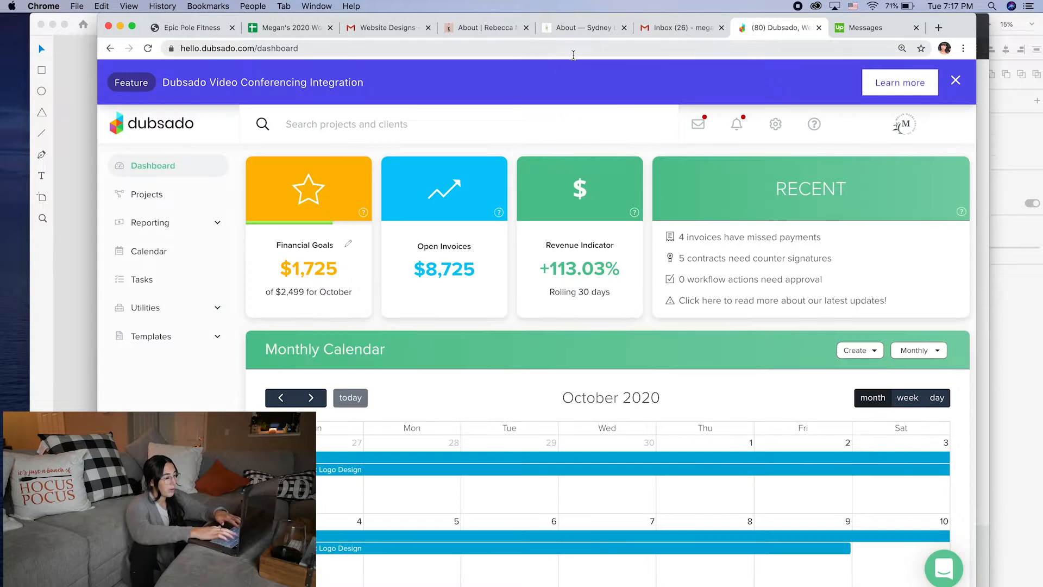
type("kat")
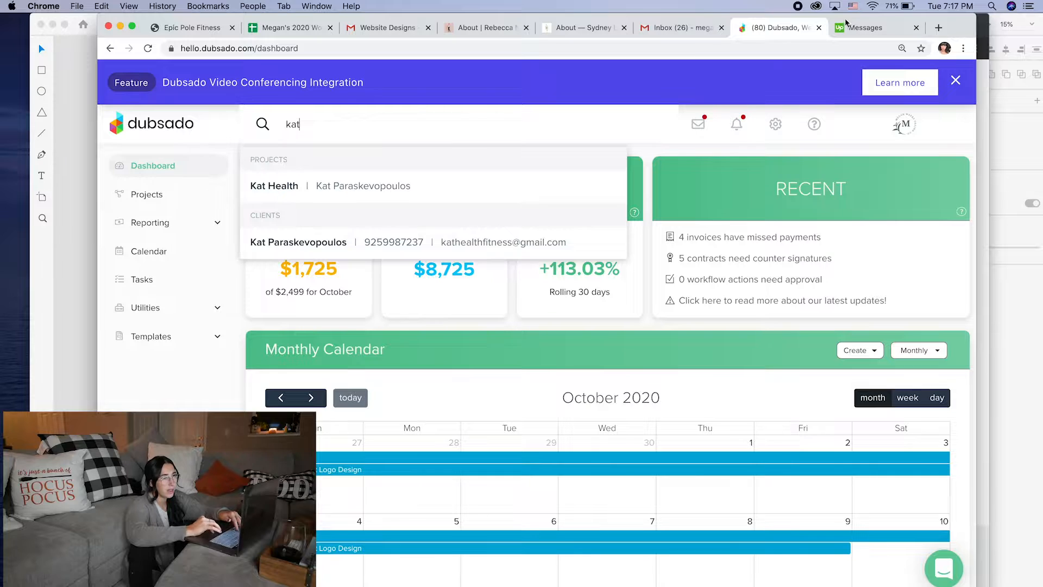
Return to the Incognito browser window and open kathealthfitness.com in a new tab.
left_click(940, 28)
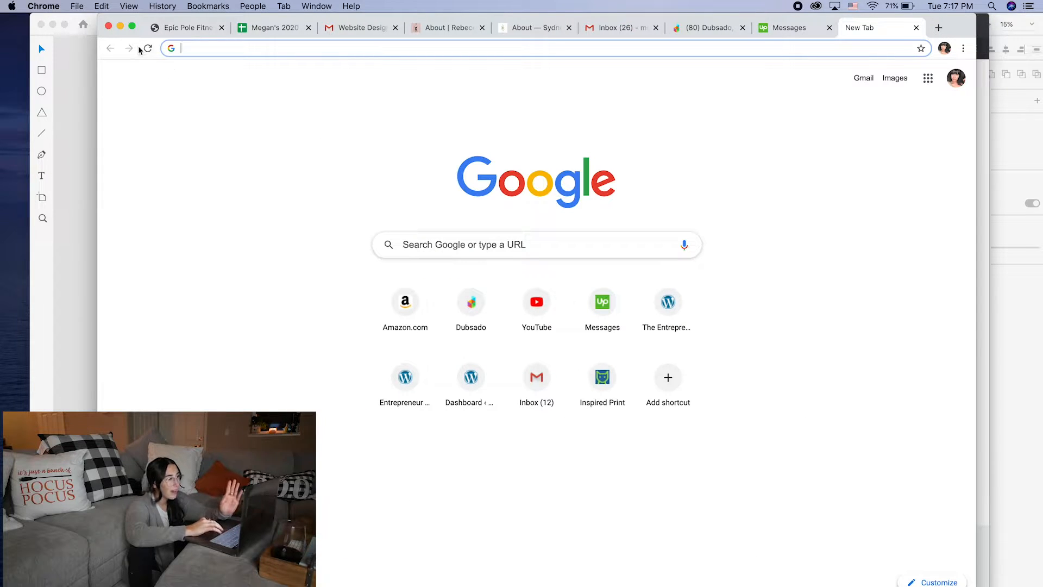
left_click(120, 25)
left_click(450, 28)
type("kathe")
key("Down")
key("Down")
key("Down")
key("Return")
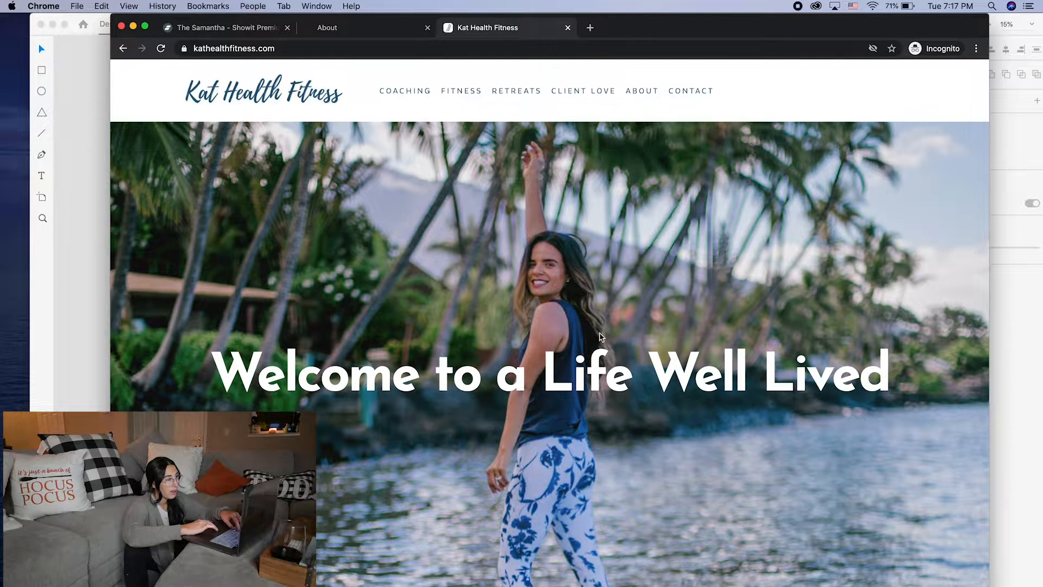
Open the Holistic Health Coaching page and examine its content down to the contact form and client praise.
left_click(453, 155)
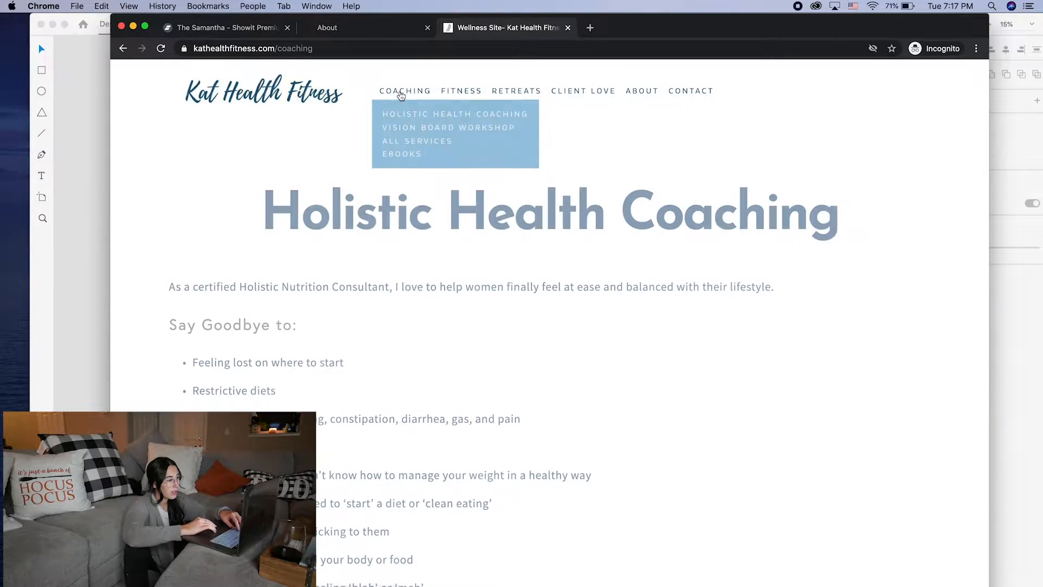
scroll(519, 260, "down", 10)
scroll(520, 260, "down", 20)
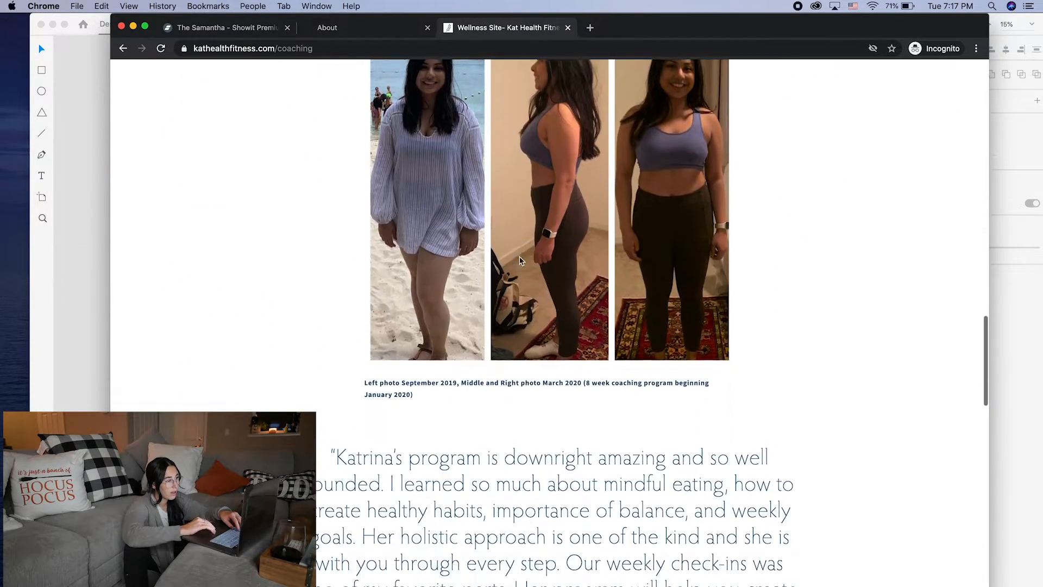
scroll(520, 259, "down", 15)
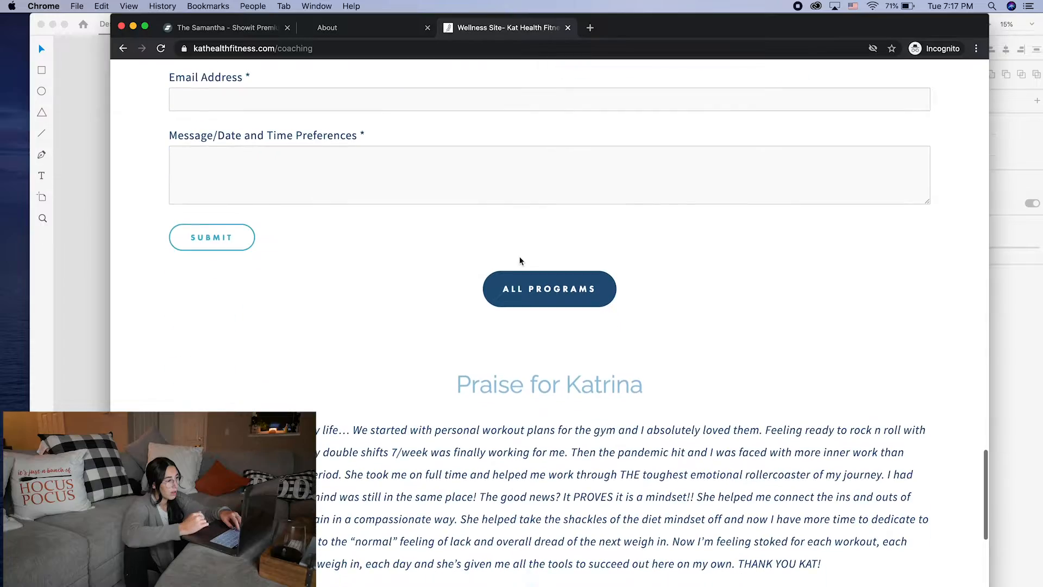
scroll(520, 261, "up", 20)
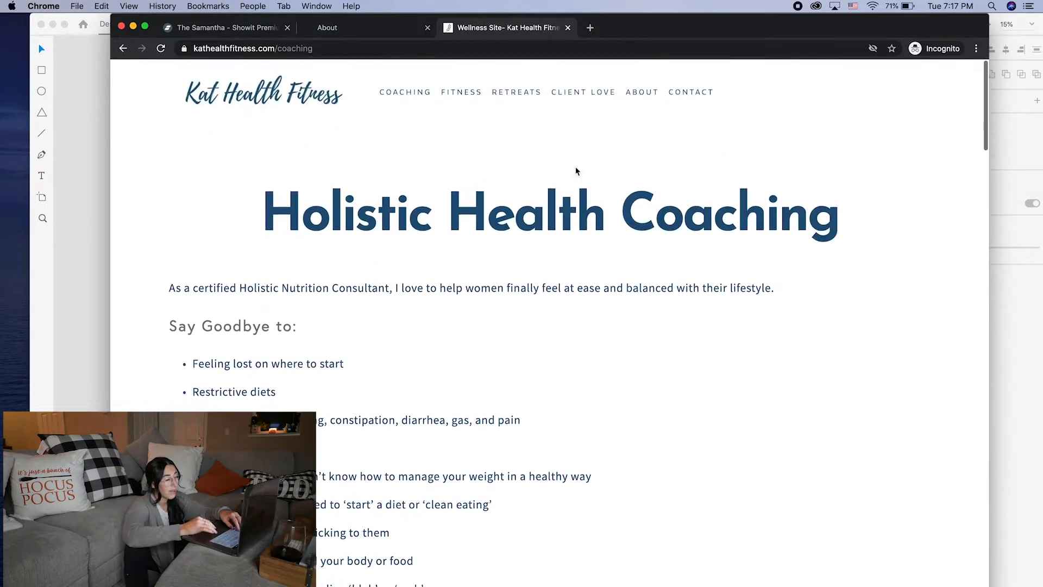
View the site's Contact page and examine the full About page text, from the portrait down to the footer.
left_click(690, 91)
scroll(497, 486, "down", 5)
scroll(496, 473, "up", 5)
mouse_move(644, 93)
left_click(645, 116)
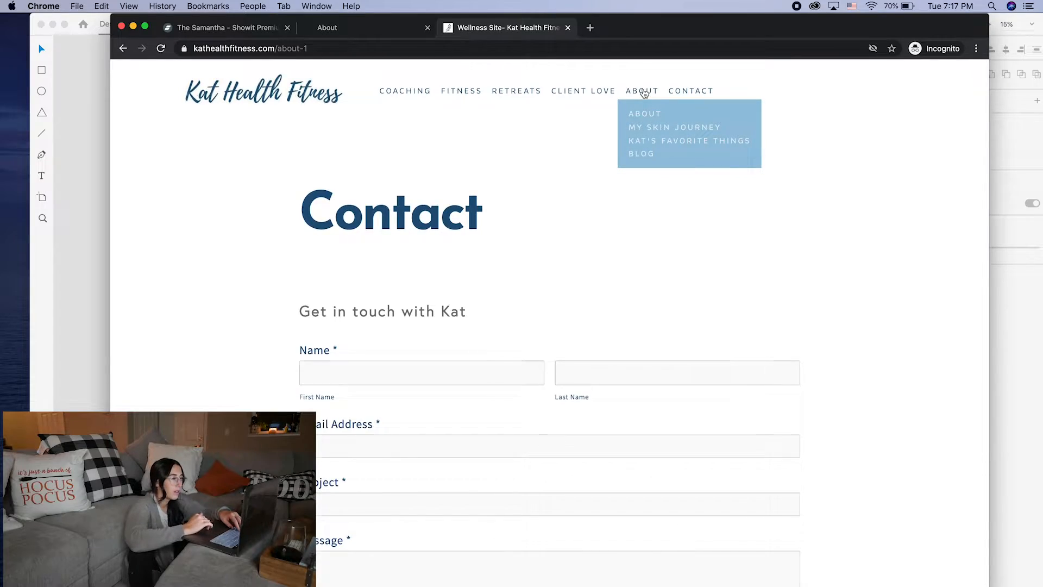
scroll(657, 341, "down", 5)
scroll(657, 341, "down", 15)
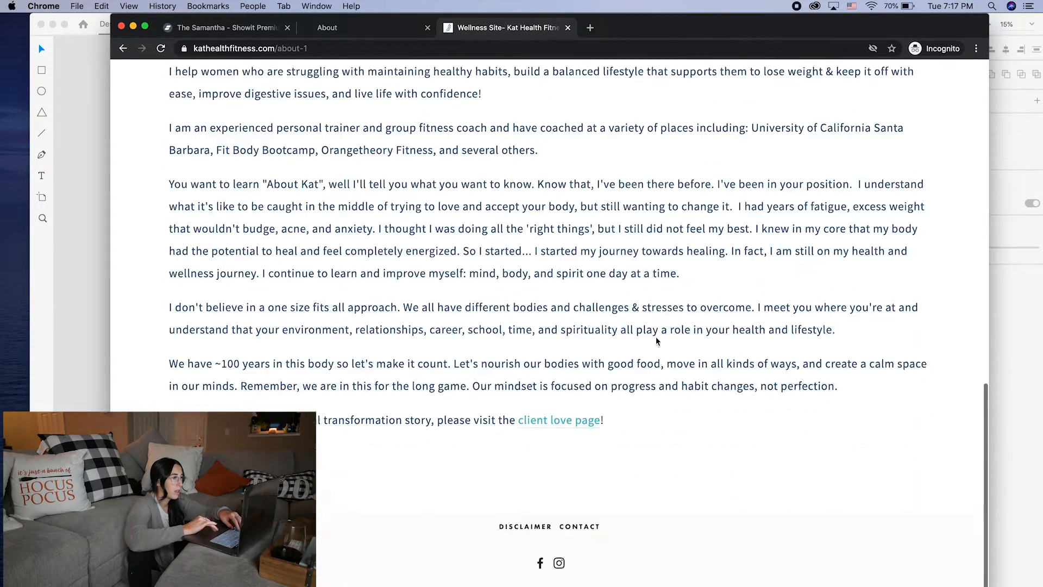
scroll(652, 326, "up", 20)
scroll(640, 273, "down", 1)
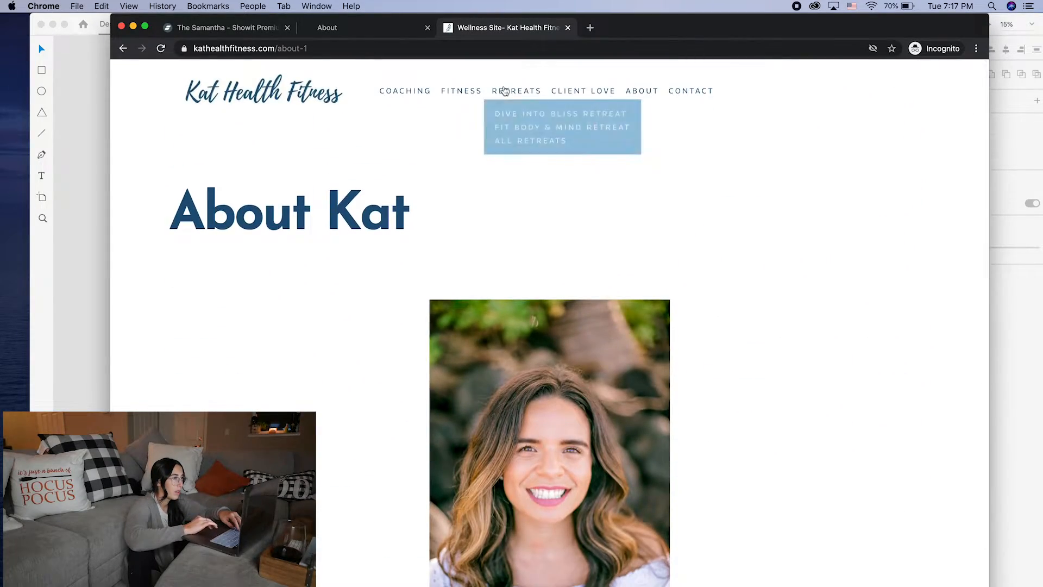
Open the Vision Board Workshop page from the Coaching section and examine its banner, description and images.
mouse_move(413, 93)
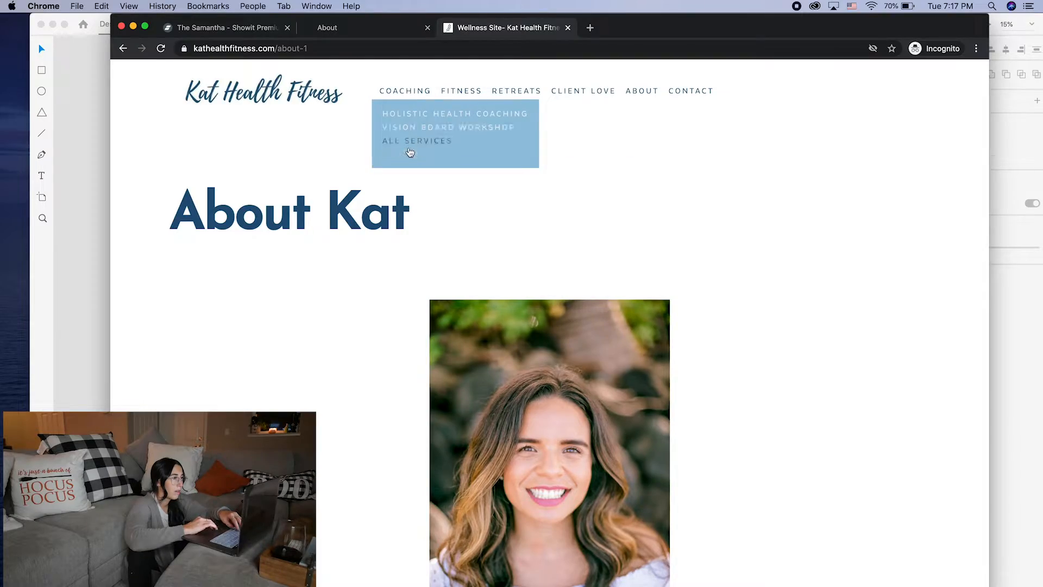
left_click(410, 127)
scroll(448, 329, "down", 20)
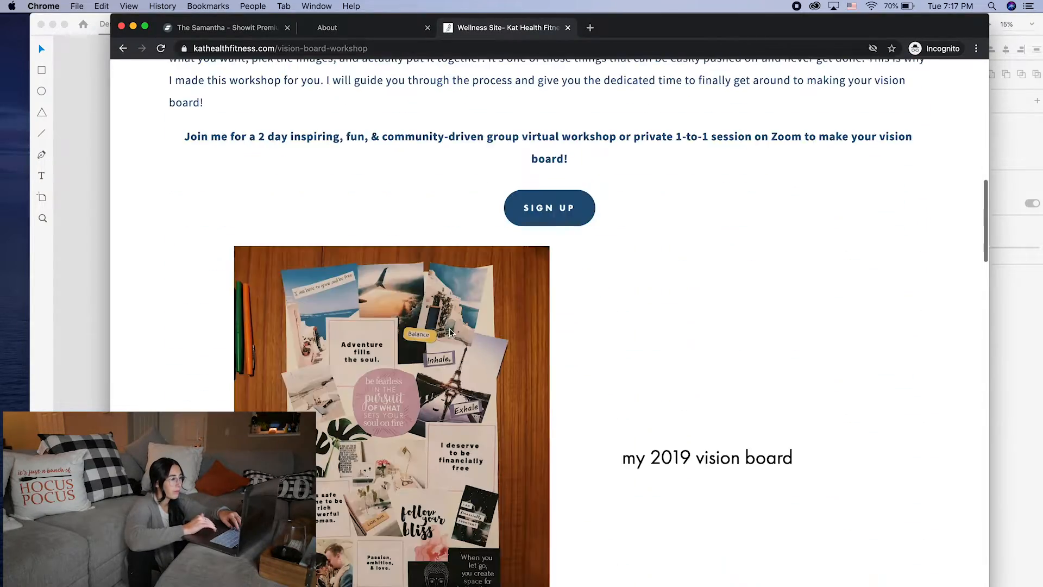
scroll(449, 328, "down", 10)
scroll(449, 331, "up", 20)
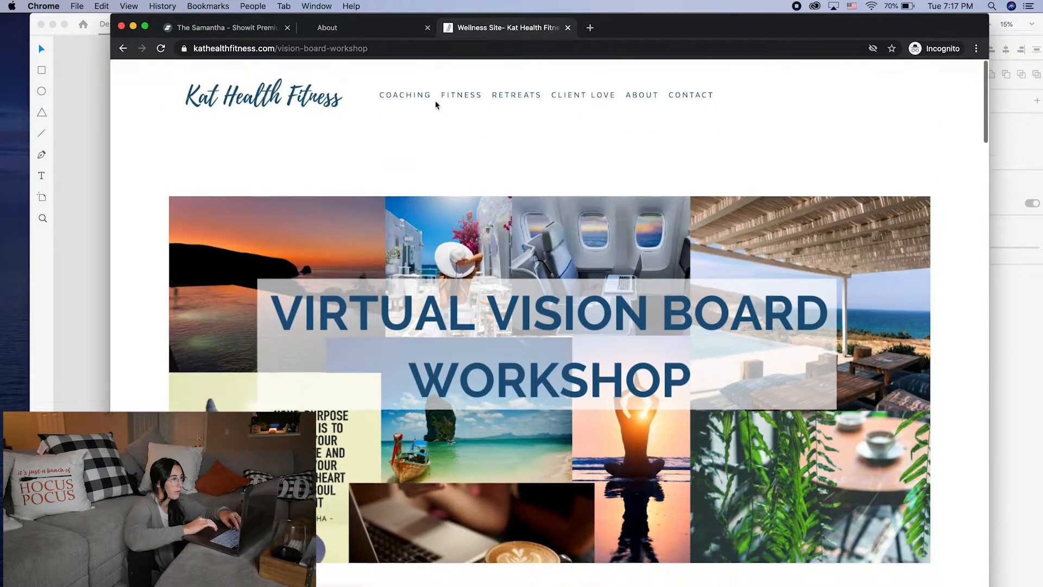
Review the Ebooks page and the All Services page with its coaching program cards.
mouse_move(432, 104)
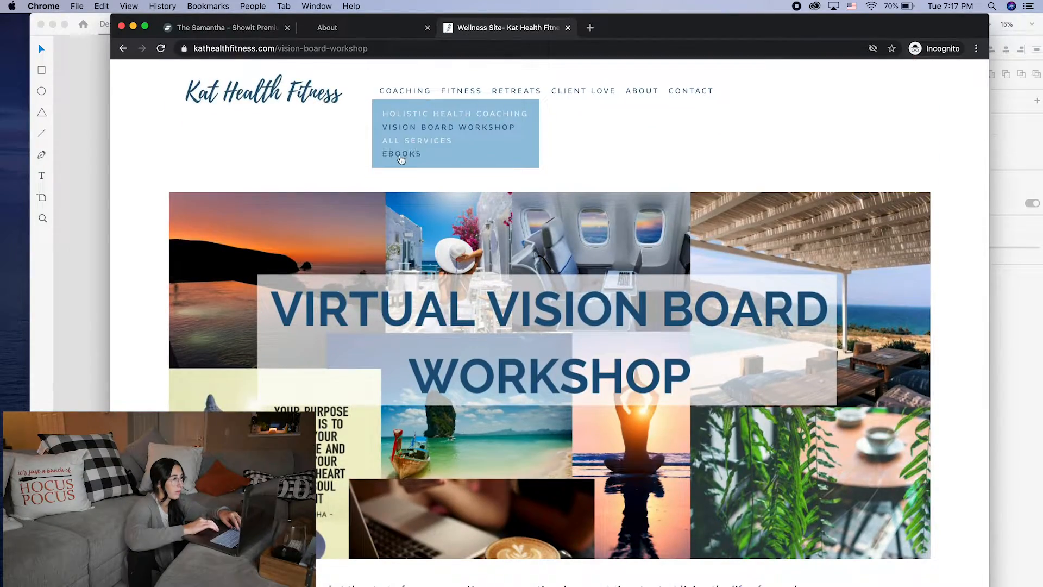
left_click(401, 157)
mouse_move(403, 92)
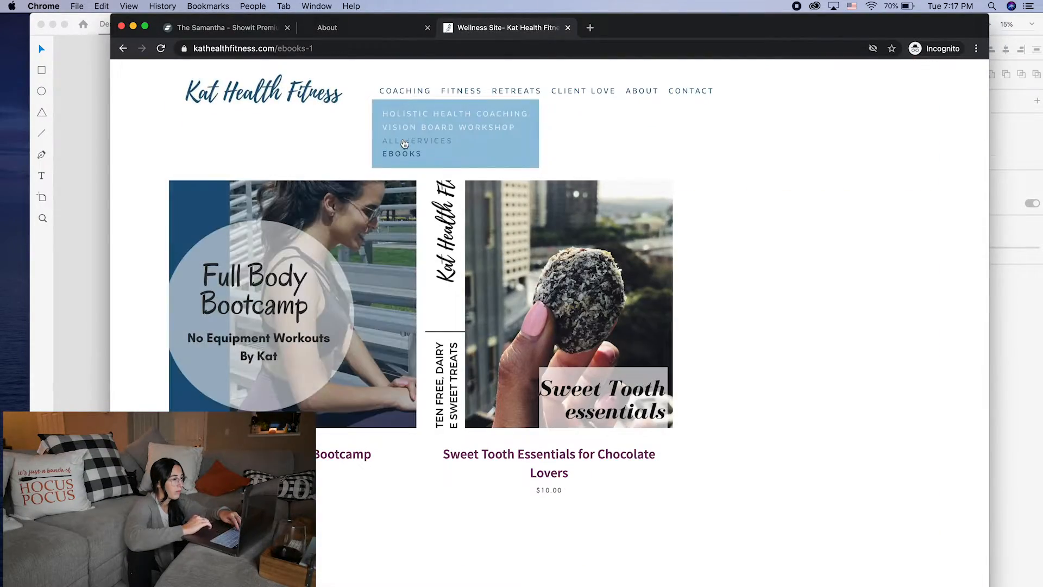
left_click(404, 142)
scroll(403, 144, "down", 8)
scroll(402, 144, "up", 8)
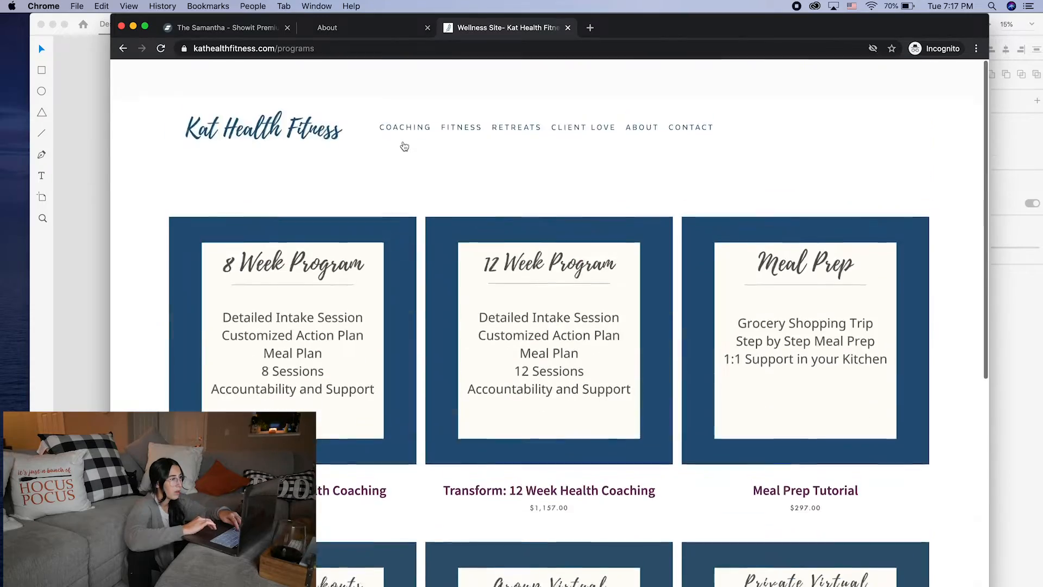
Open the Dive Into Bliss retreat page, examine its schedule and highlight the Ralph Waldo Emerson quote.
mouse_move(529, 92)
left_click(530, 114)
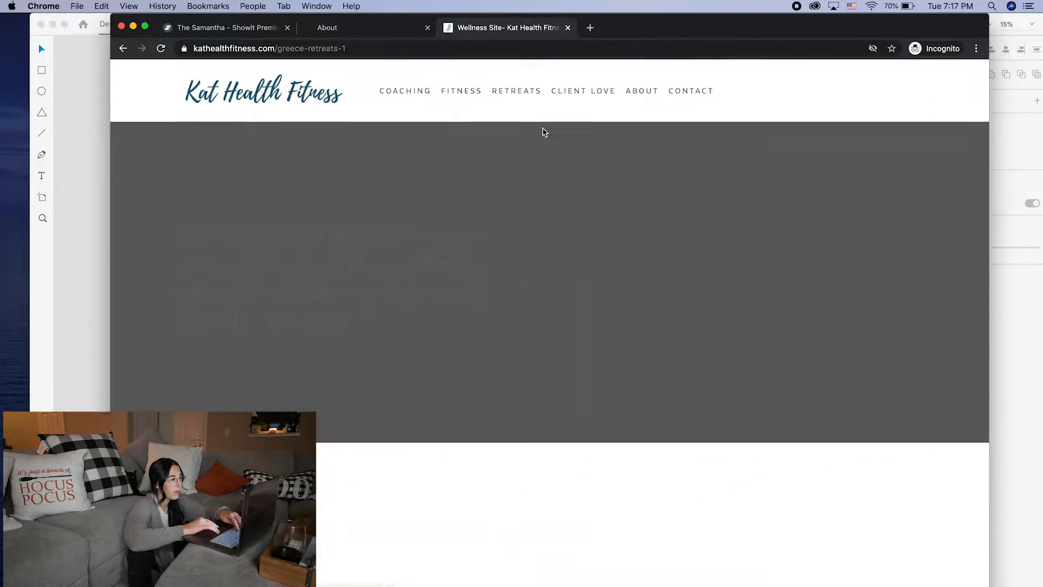
scroll(542, 305, "down", 15)
scroll(542, 310, "up", 10)
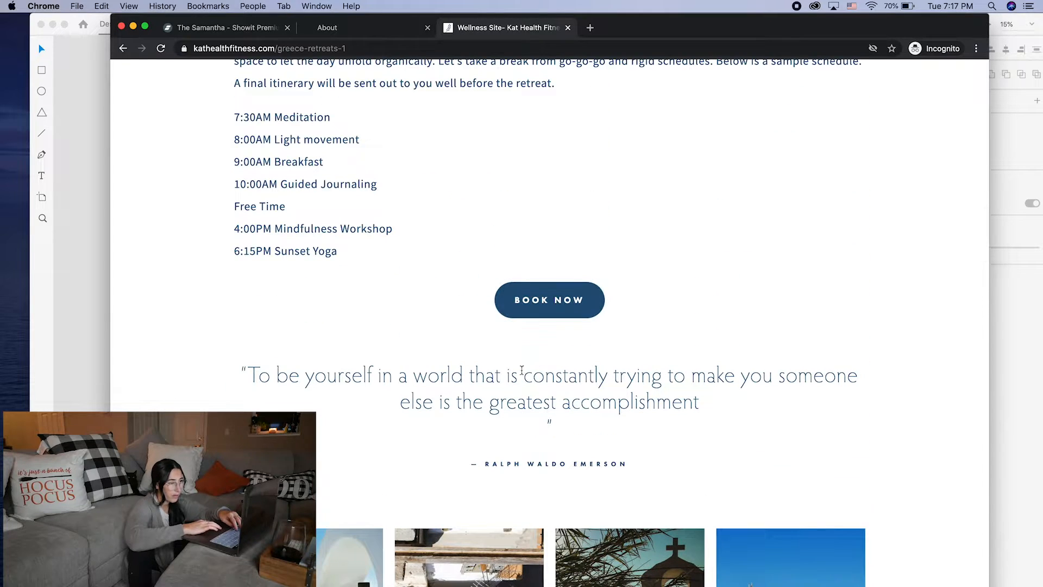
triple_click(277, 376)
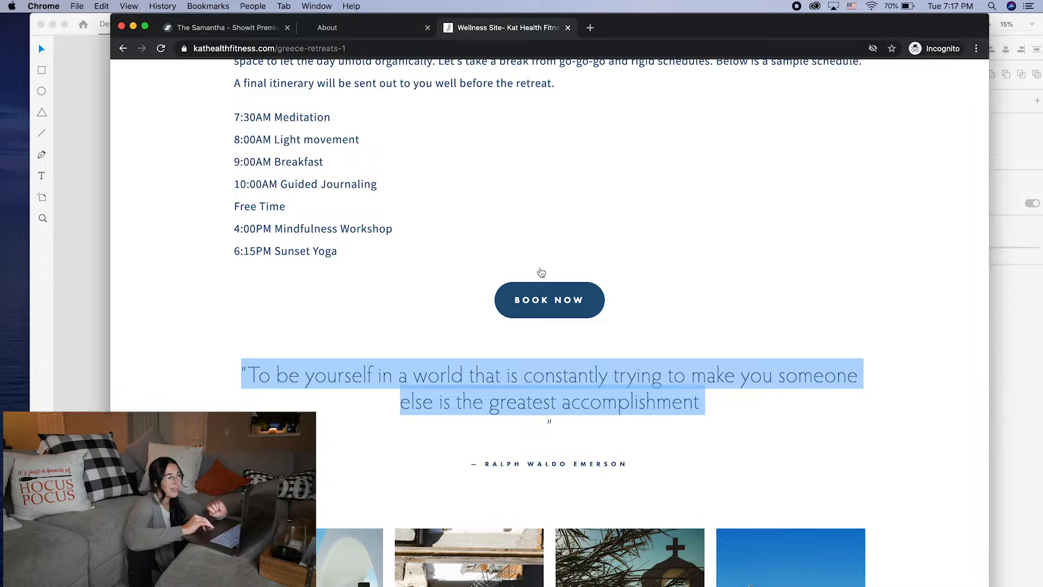
Return to XD and draw a full-width rectangle below the navigation on artboard Web 1920 – 2, shortened to about 1920 x 504.
left_click(996, 282)
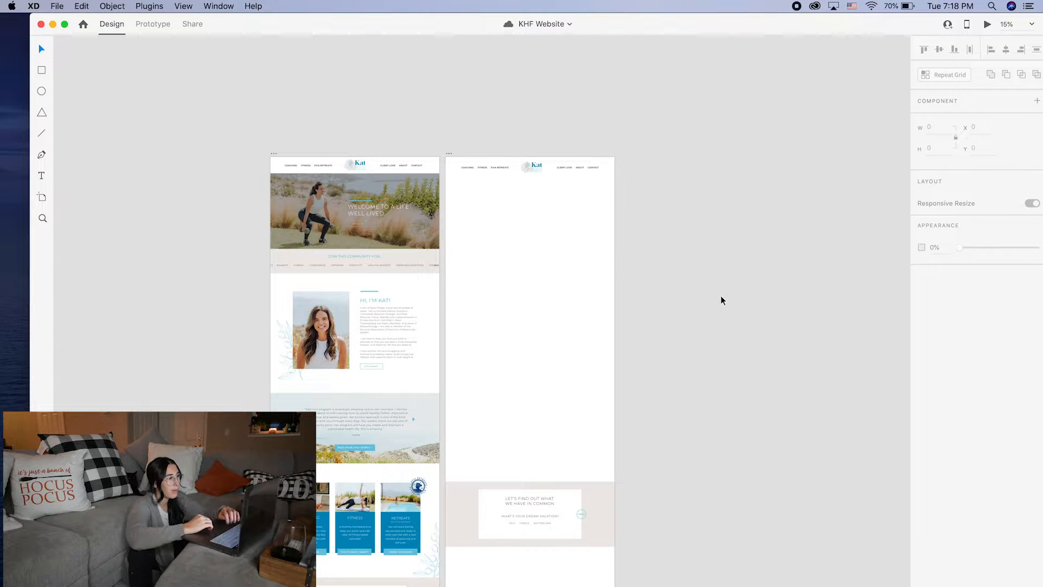
key("super+equal")
key("super+equal")
scroll(512, 261, "up", 3)
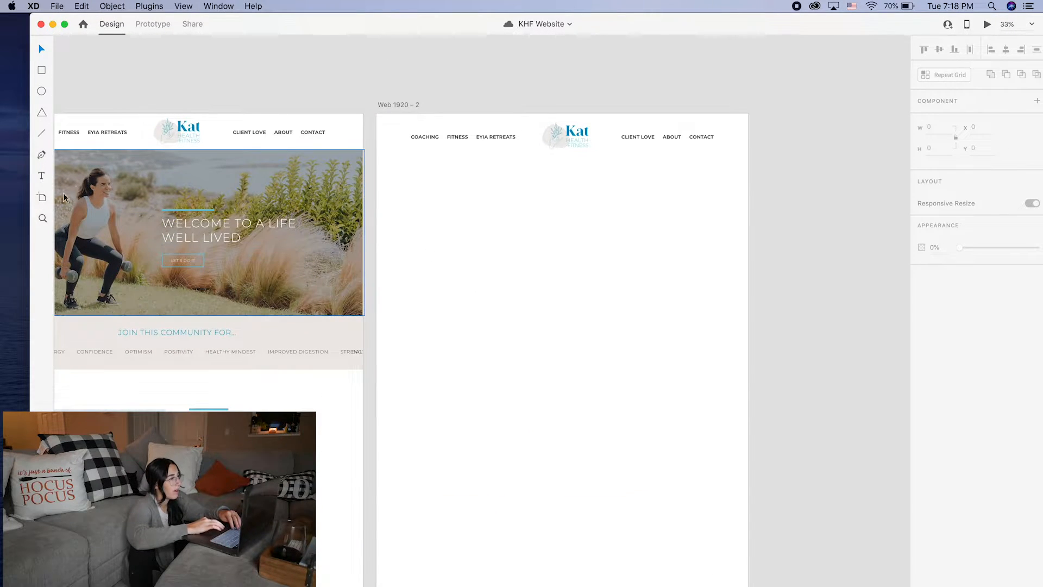
left_click(46, 70)
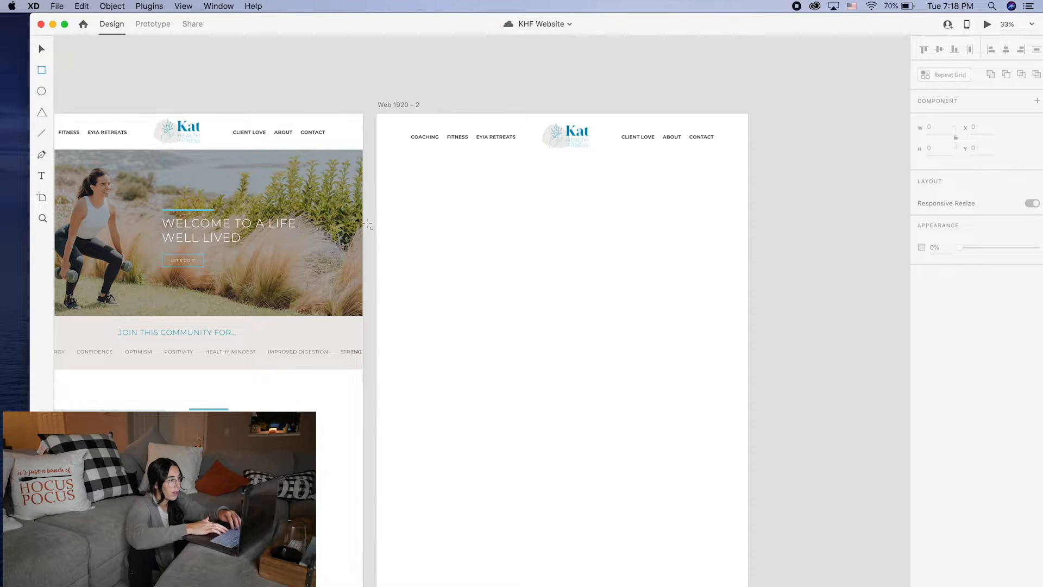
mouse_move(377, 151)
left_mouse_down()
mouse_move(766, 332)
mouse_move(749, 323)
left_mouse_up()
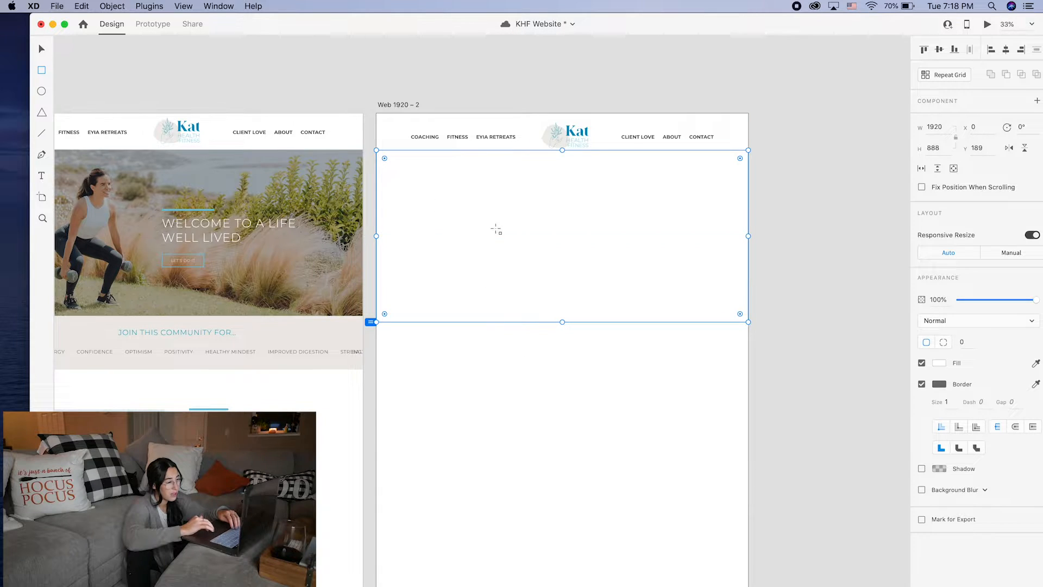
left_click_drag(562, 322, 566, 247)
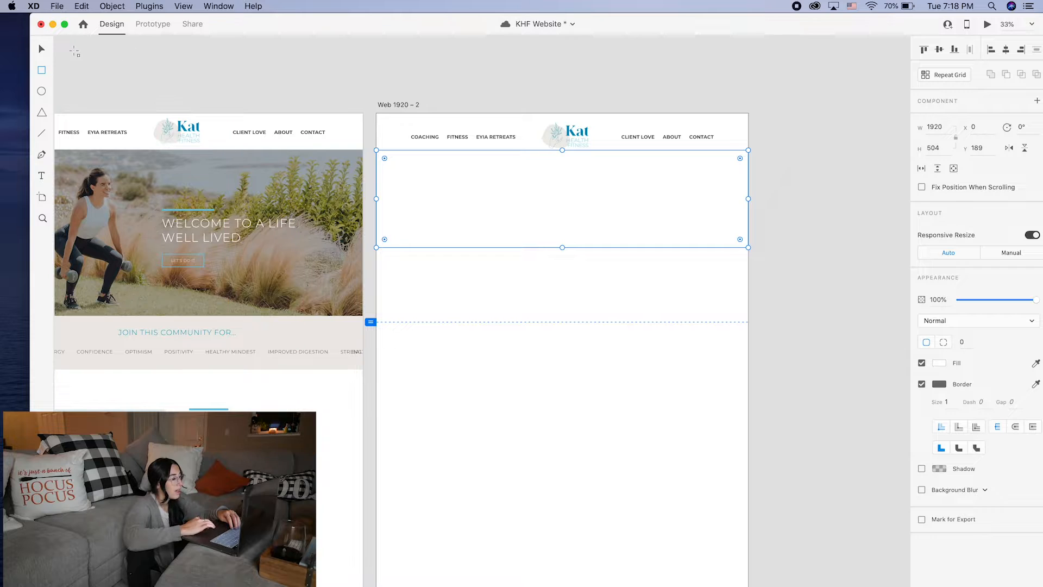
key("super+Tab")
key("super+n")
left_click(545, 229)
left_click_drag(543, 125, 390, 359)
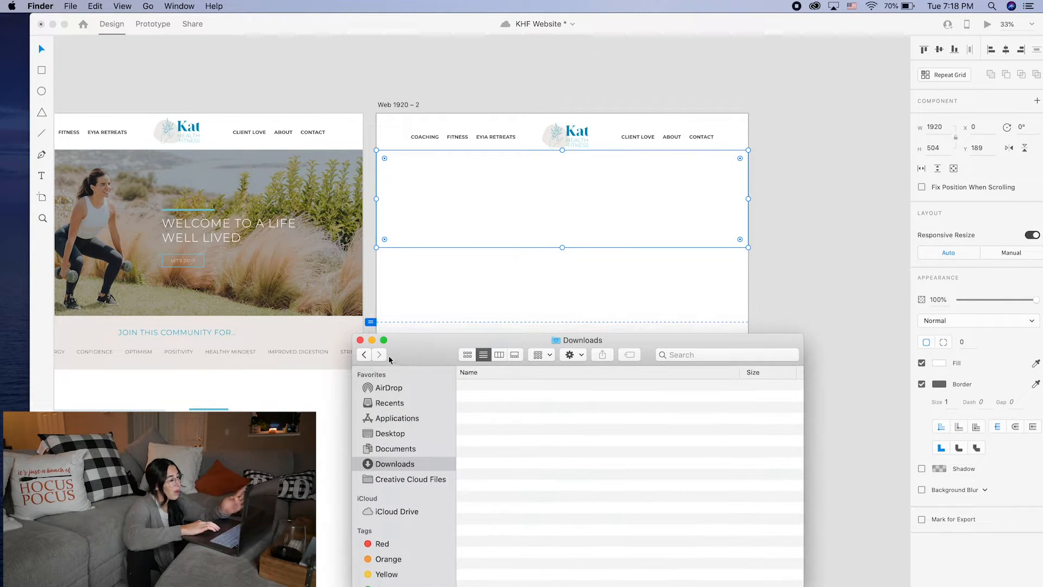
left_click(361, 341)
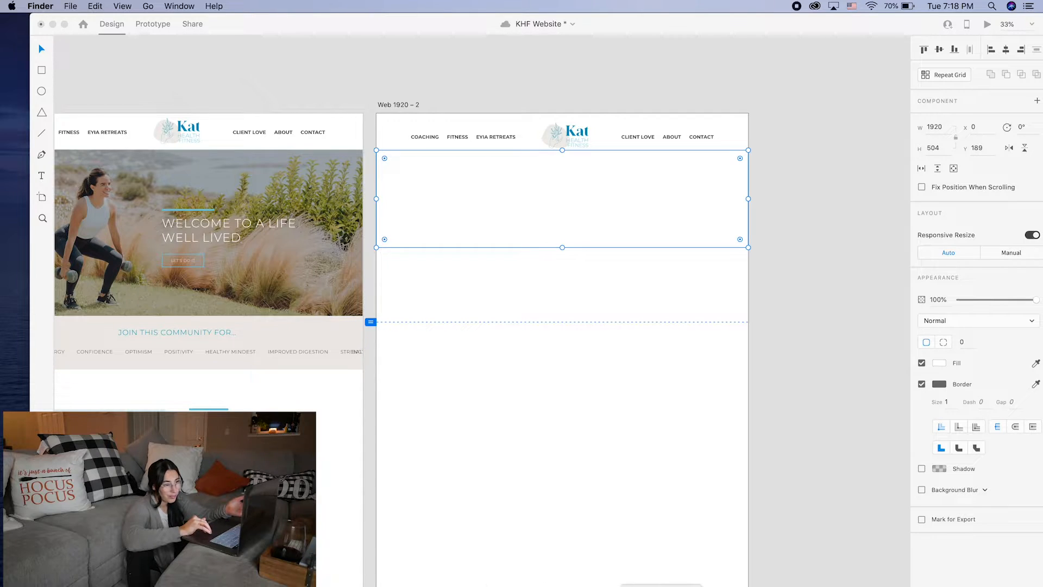
Open the Kat Health Fitness Photos for Website folder in the Trash and place its window below the new rectangle.
left_click(946, 572)
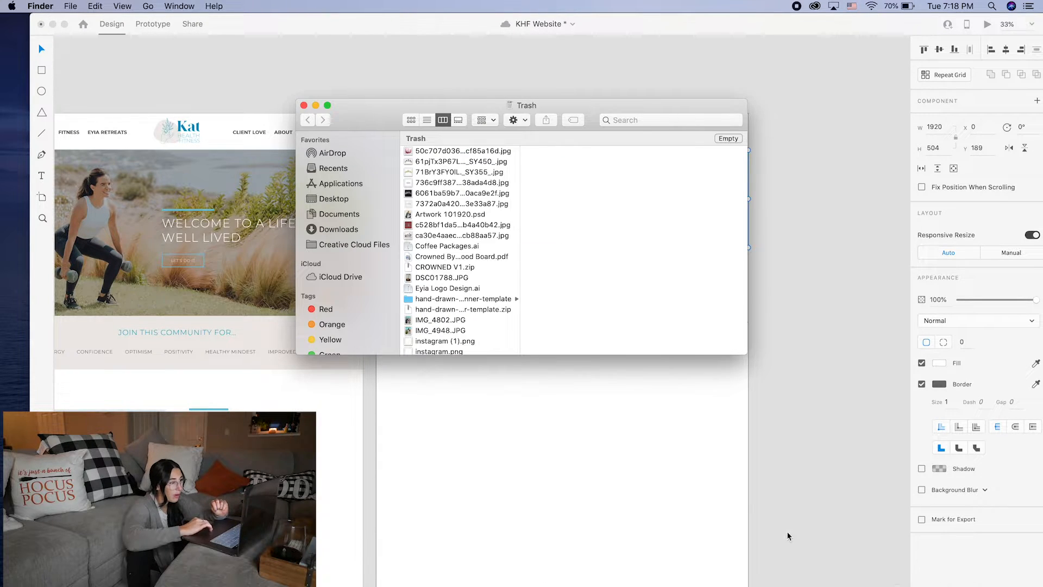
scroll(465, 237, "down", 5)
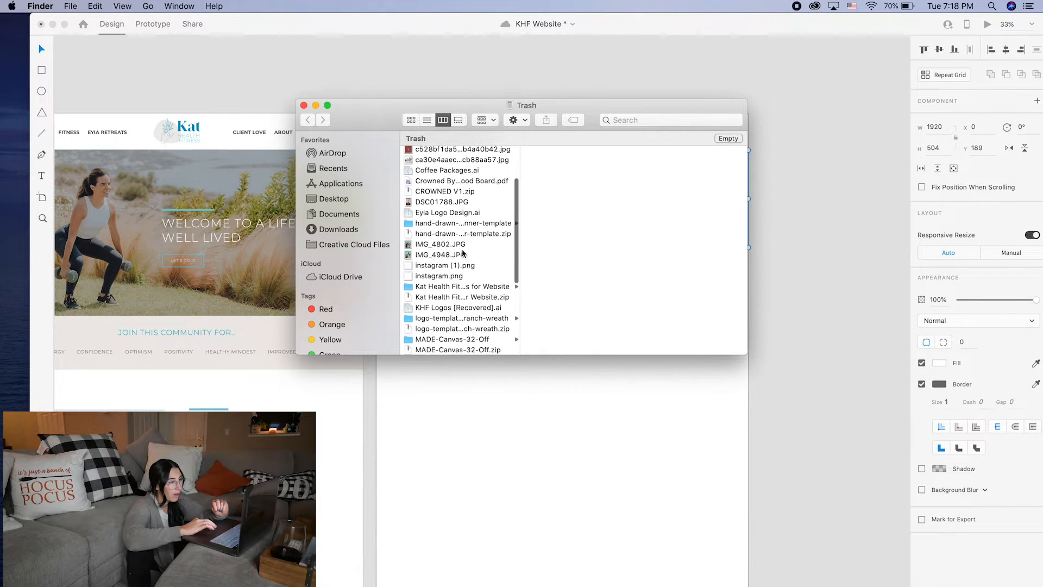
left_click(458, 288)
left_click(560, 208)
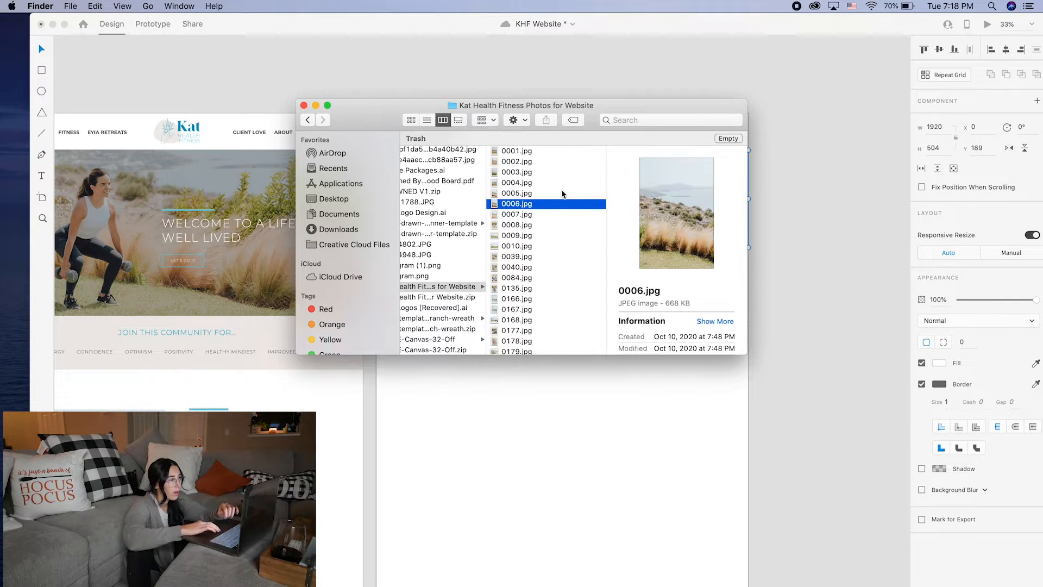
left_click(546, 259)
left_click_drag(432, 114, 302, 259)
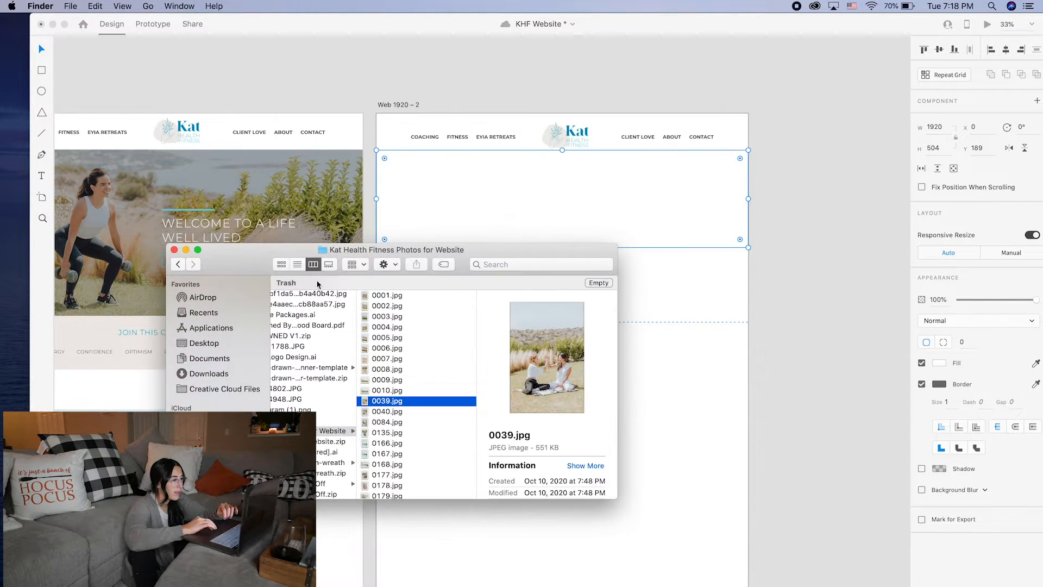
Preview the client's photos one after another in the photo folder to find a suitable wide hero image.
left_click(281, 265)
left_click(318, 268)
key("Down")
key("Down")
key("Down")
key("Down")
key("Down")
scroll(413, 432, "down", 3)
left_click(407, 430)
key("Down")
key("Down")
key("Down")
key("Down")
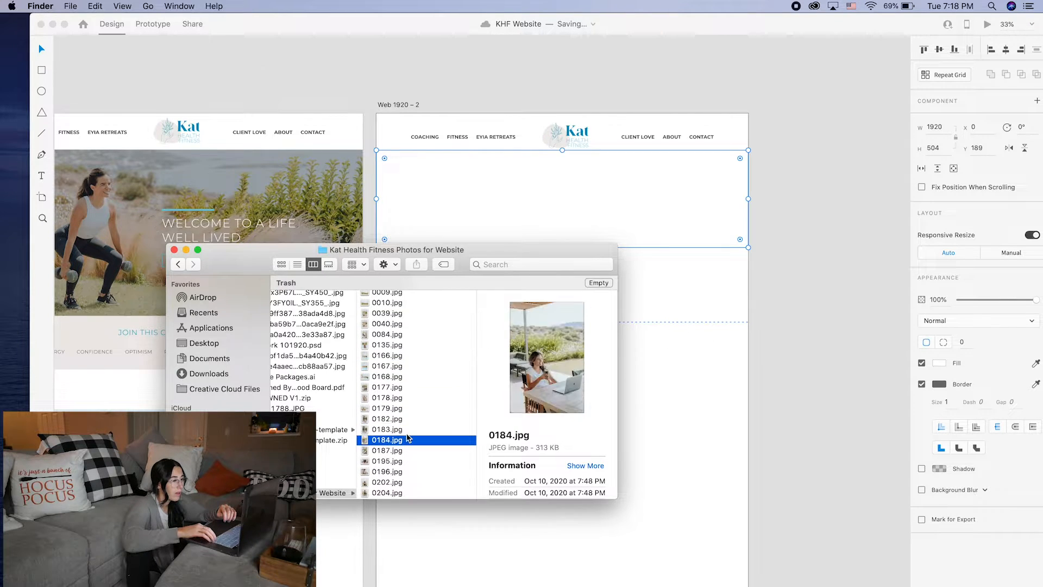
key("Down")
key("Down")
key("Down")
key("Down")
key("Down")
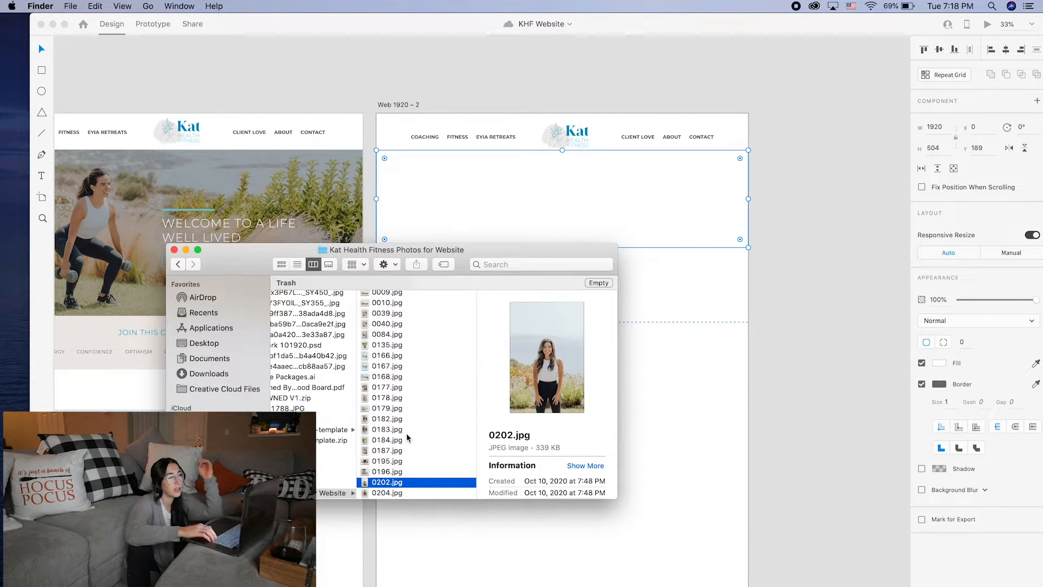
key("Up")
key("Up")
key("Up")
key("Up")
key("Up")
key("Up")
key("Up")
key("Up")
key("Up")
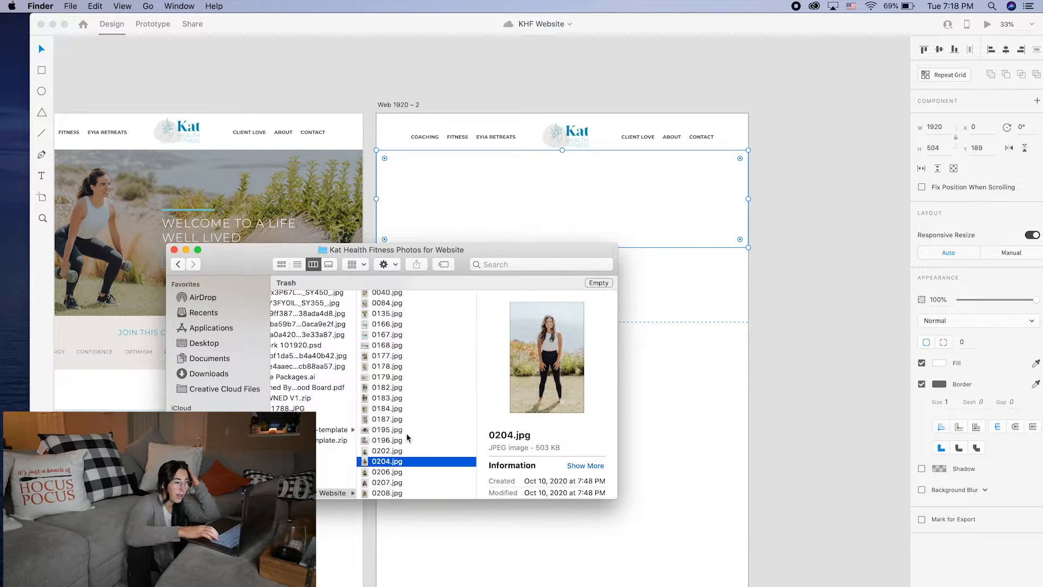
key("Up")
key("Up")
key("Up")
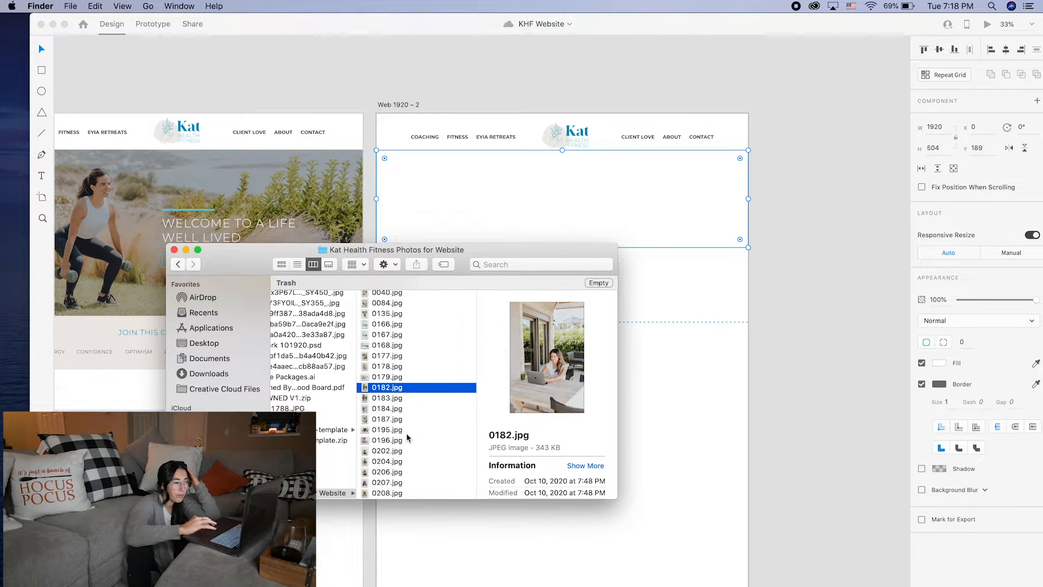
Fill the rectangle below the navigation with the photo 0179.jpg and close the photo folder window.
key("Down")
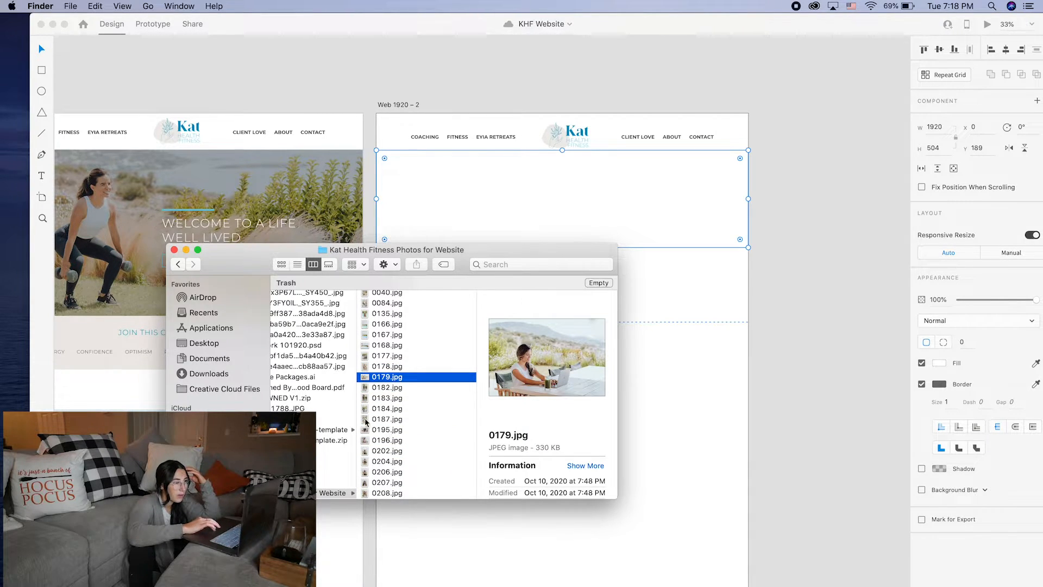
left_click_drag(371, 379, 545, 223)
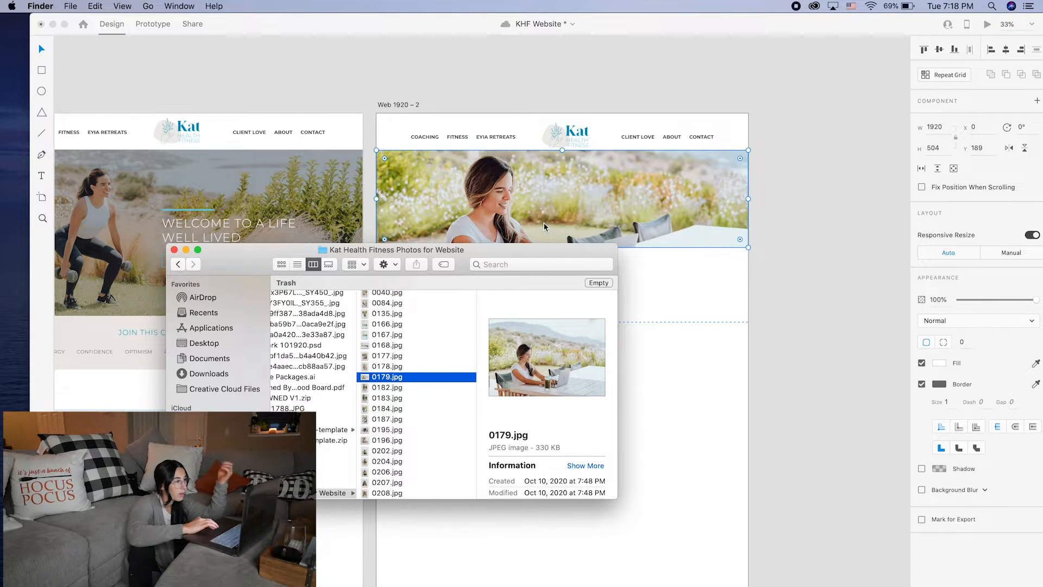
left_click(174, 249)
left_click(455, 212)
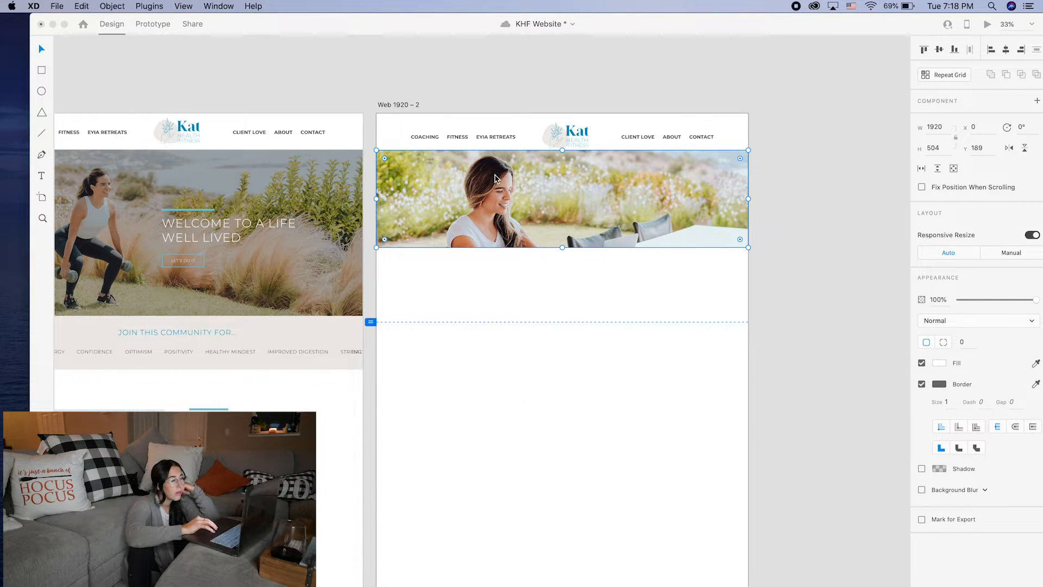
Extend the hero photo rectangle downward to a height of about 617 and shift the image up inside it.
left_click_drag(560, 249, 561, 269)
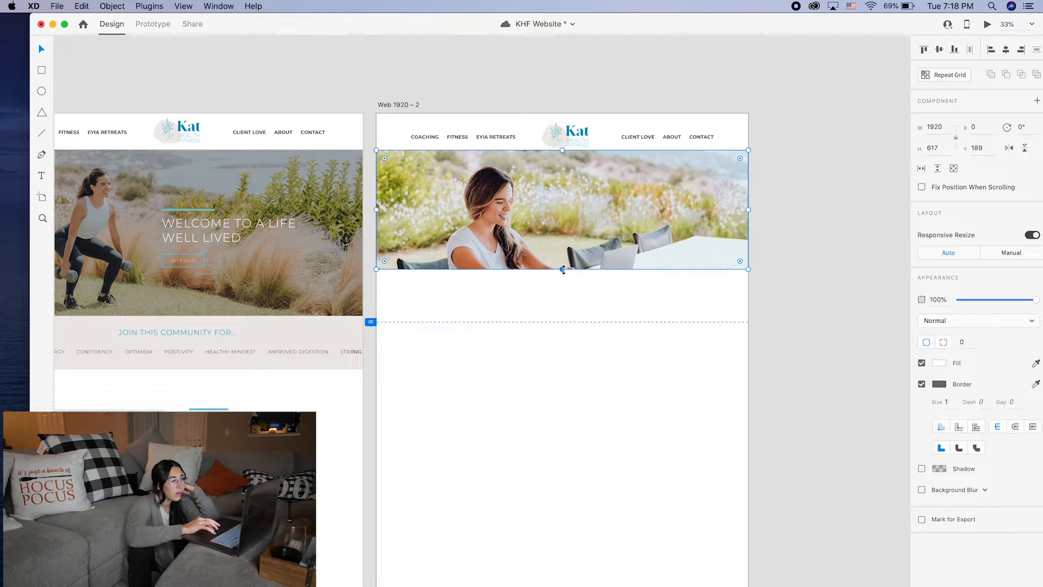
double_click(553, 235)
left_click_drag(552, 234, 552, 227)
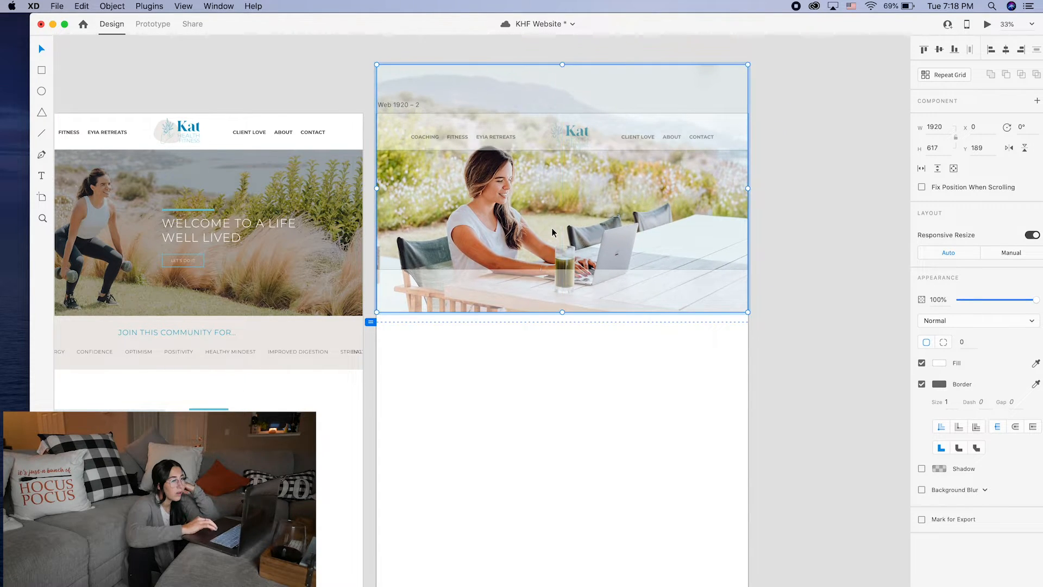
left_click(861, 262)
double_click(637, 219)
left_click(752, 196)
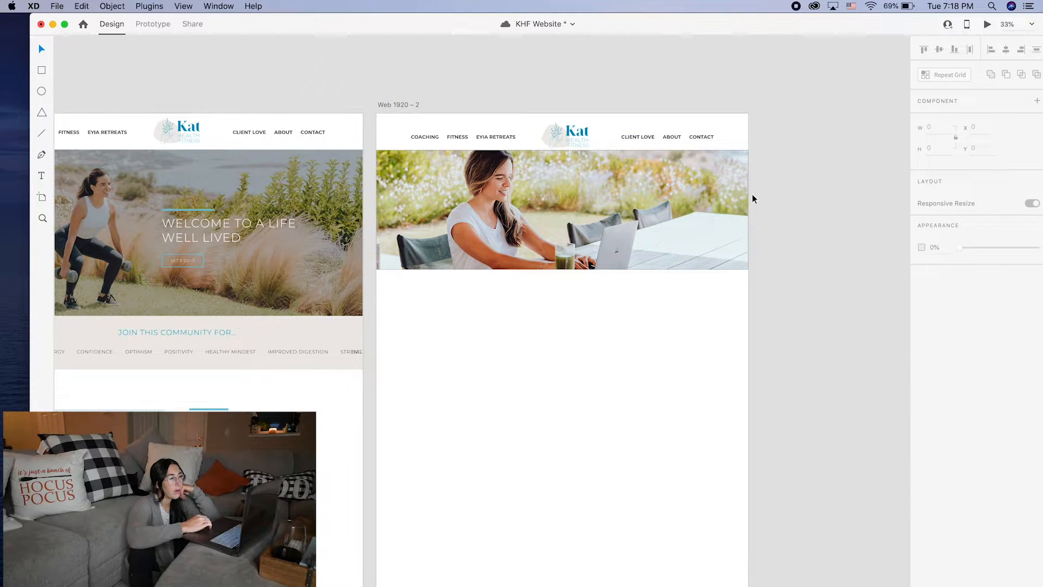
Overlay a text box about 935x310 on the photo: “To be yourself in a world that is constantly trying to make you someone else is the greatest accomplishment”.
key("super+equal")
key("super+equal")
scroll(813, 200, "up", 5)
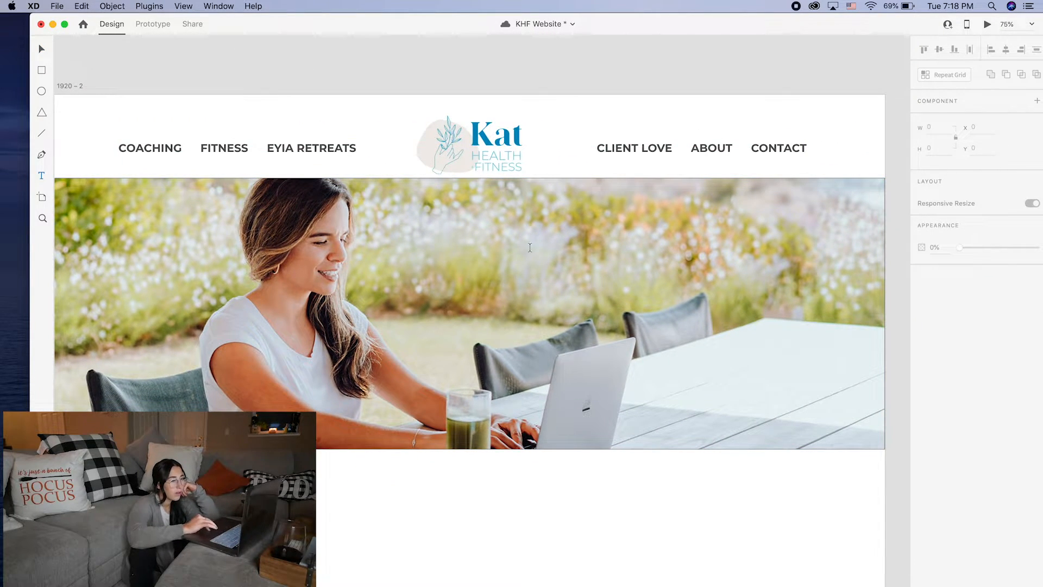
left_click_drag(435, 230, 848, 366)
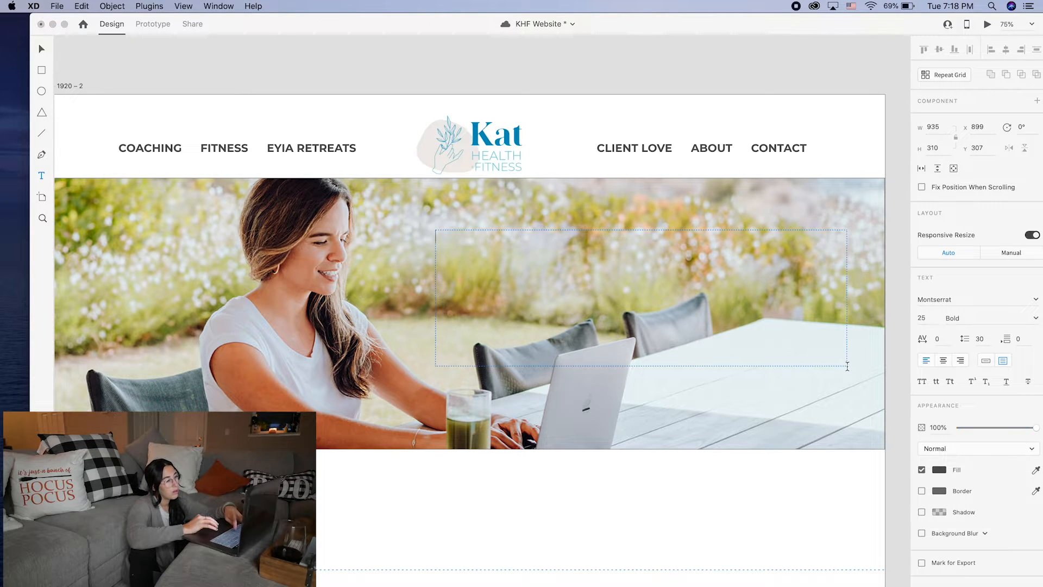
type("\"To be yourself in a world that is constantly trying to make you someone else is the greatest accomplishment")
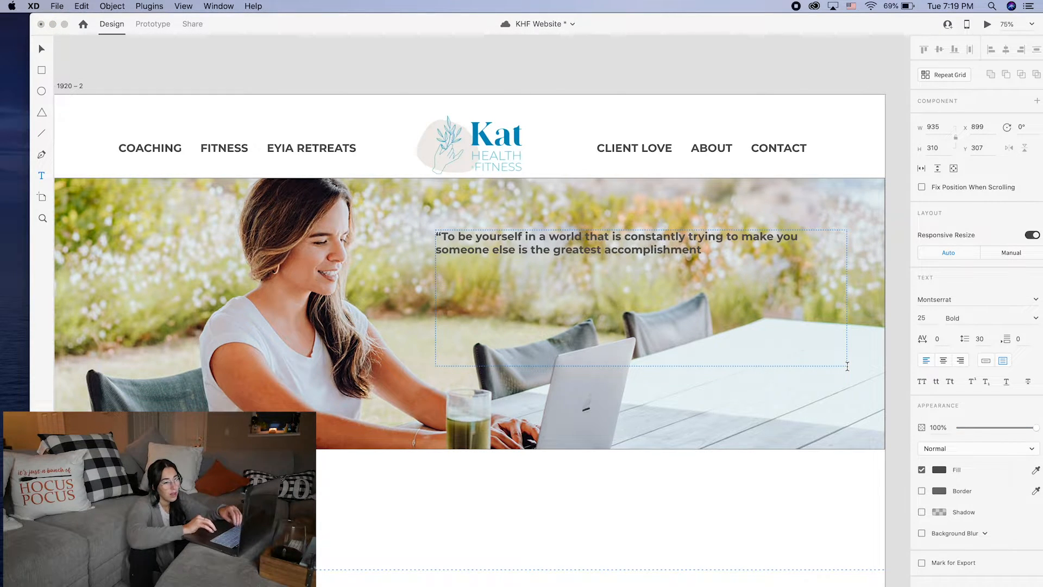
Set the fill colour of the whole quote to white (#FFFFFF).
key("super+a")
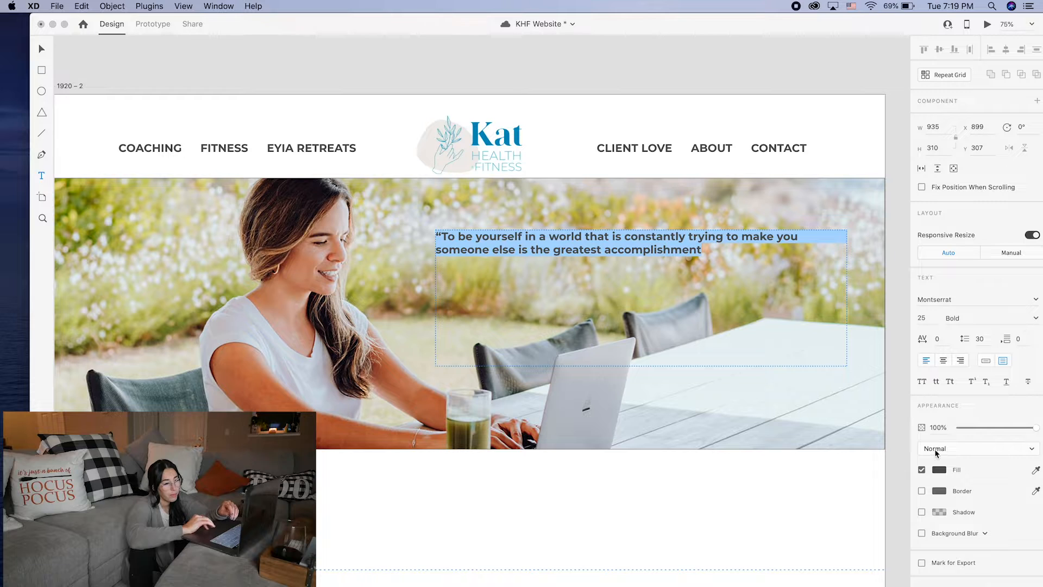
left_click(939, 469)
left_click_drag(846, 433, 777, 406)
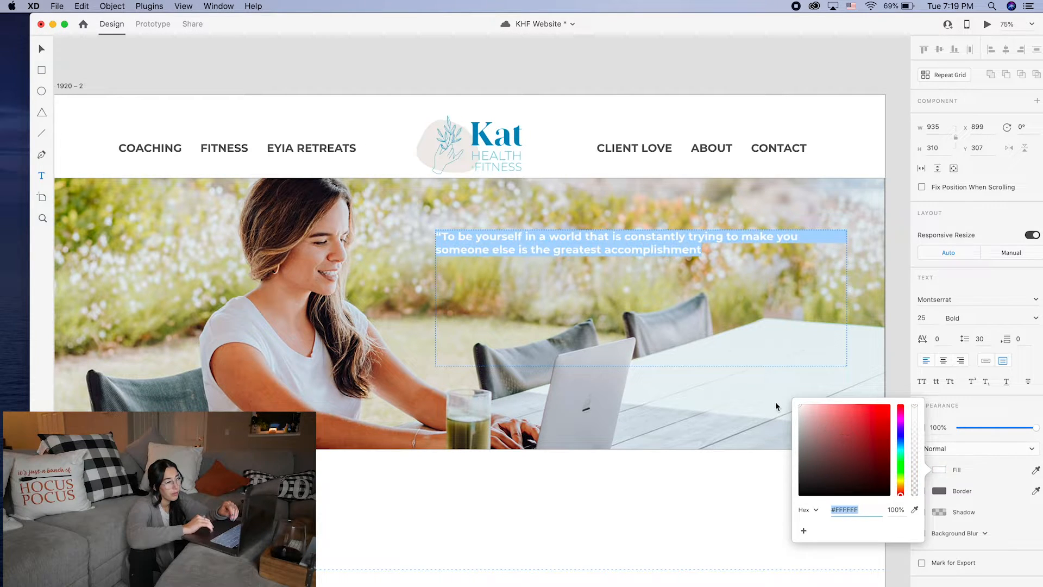
left_click(736, 267)
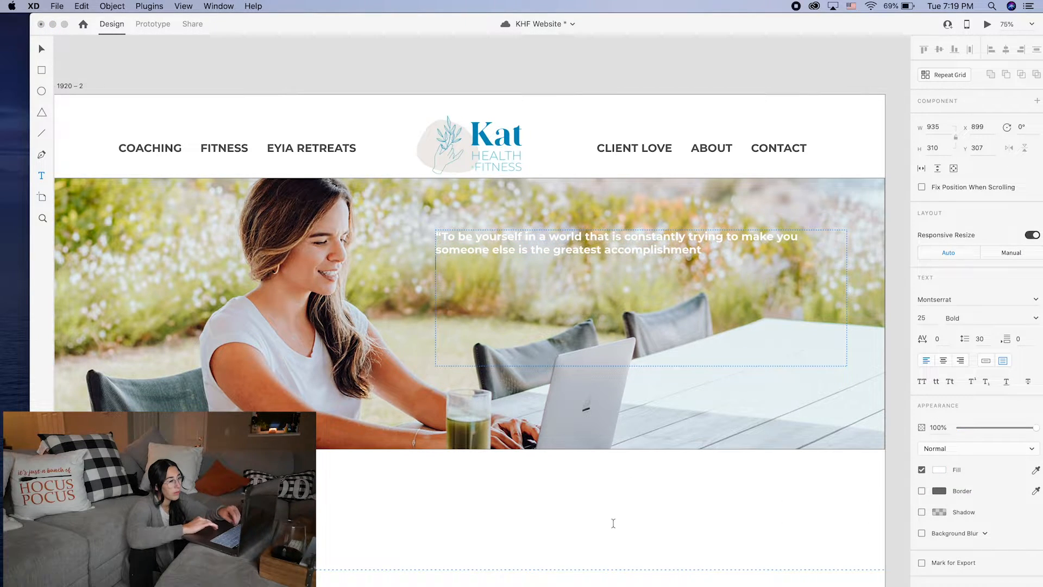
Check the font settings of the “Welcome to a life well lived” heading on the first artboard.
scroll(614, 523, "left", 10)
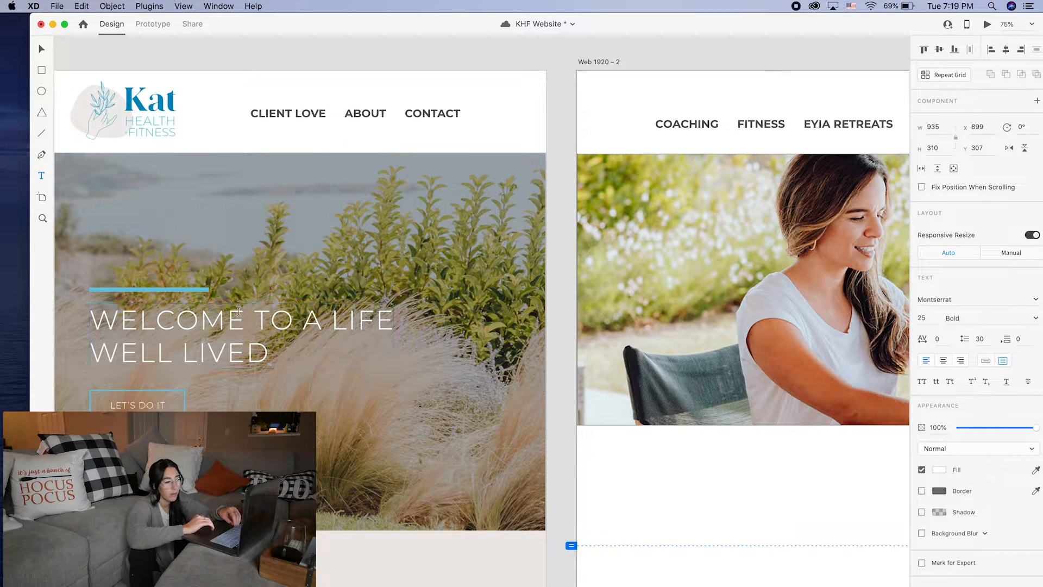
double_click(239, 312)
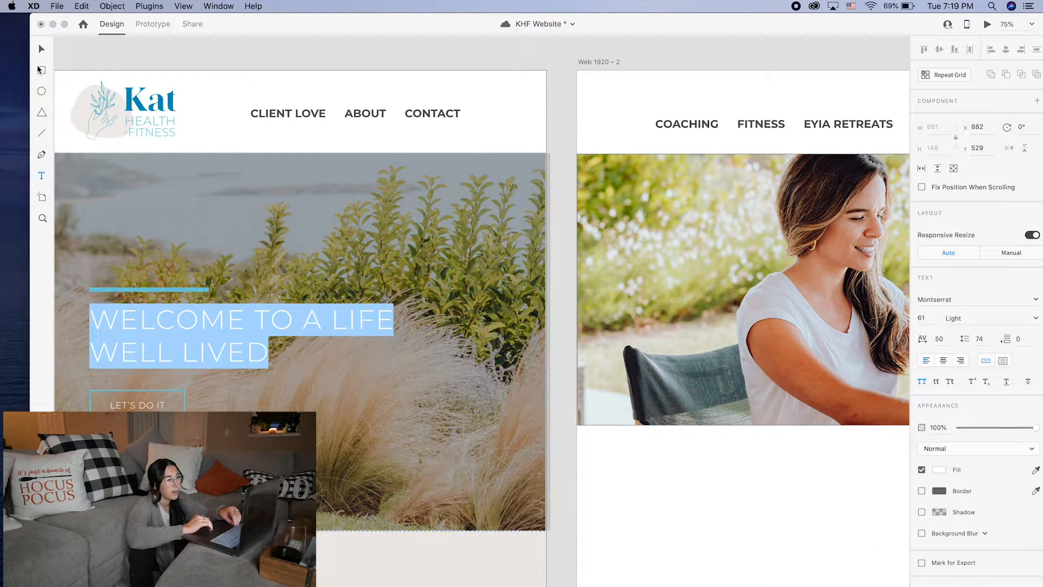
left_click(42, 50)
Select the quote text box on artboard Web 1920 – 2 and open its font weight choices.
scroll(323, 201, "right", 10)
left_click(586, 190)
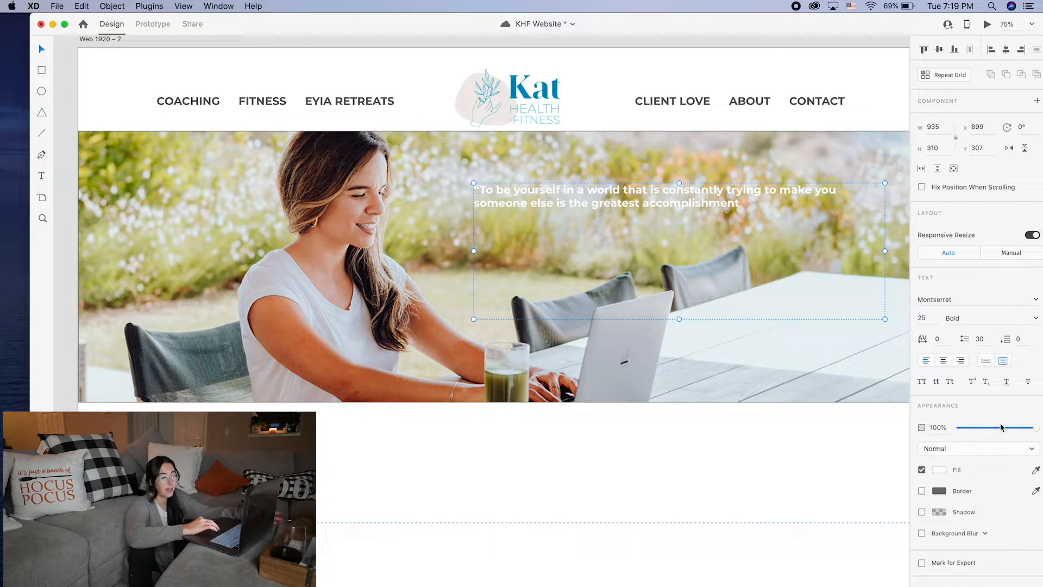
left_click(994, 319)
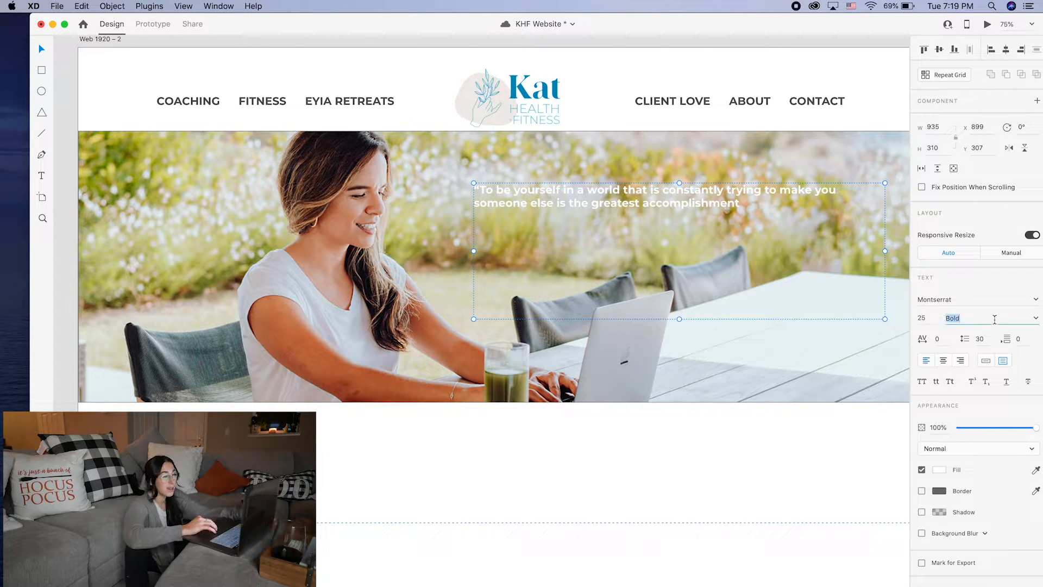
left_click(1037, 319)
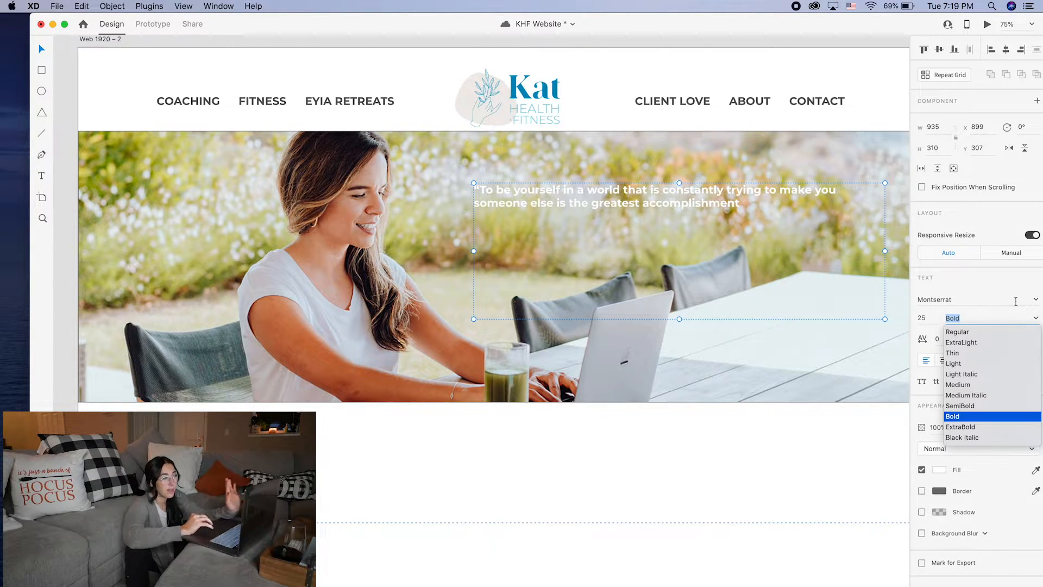
Format the hero quote in Light weight, all caps, at font size 45.
left_click(972, 362)
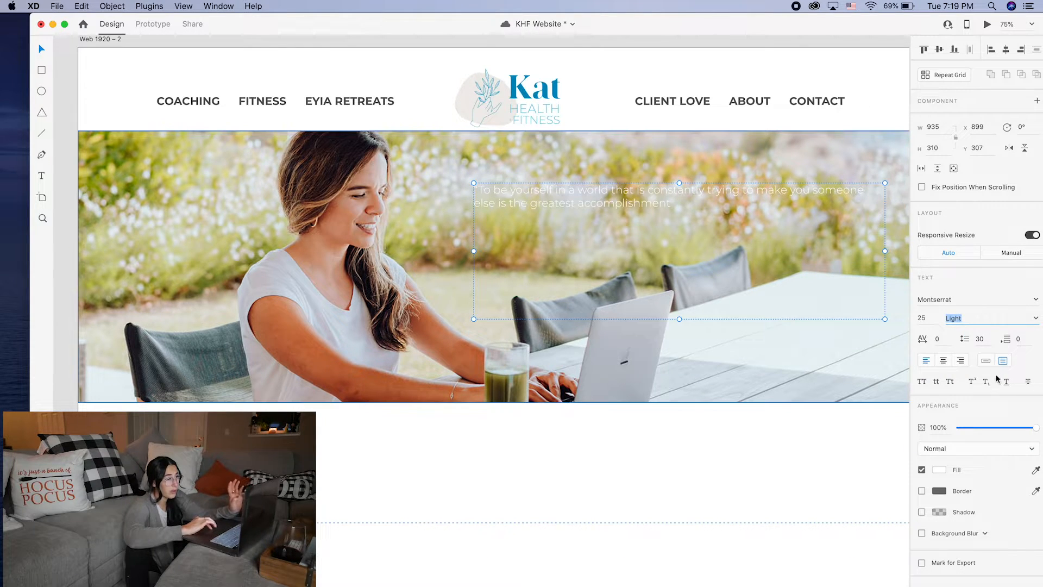
left_click(923, 382)
left_click(930, 320)
type("45")
key("Return")
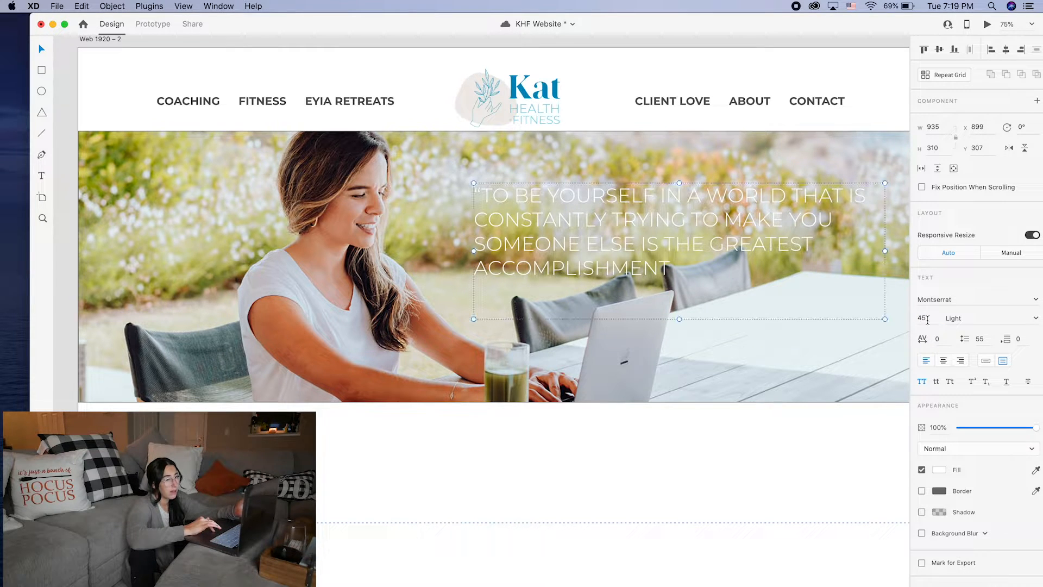
Narrow the quote's text box to about 834 wide and add a closing quotation mark after "accomplishment".
left_click_drag(899, 245, 853, 249)
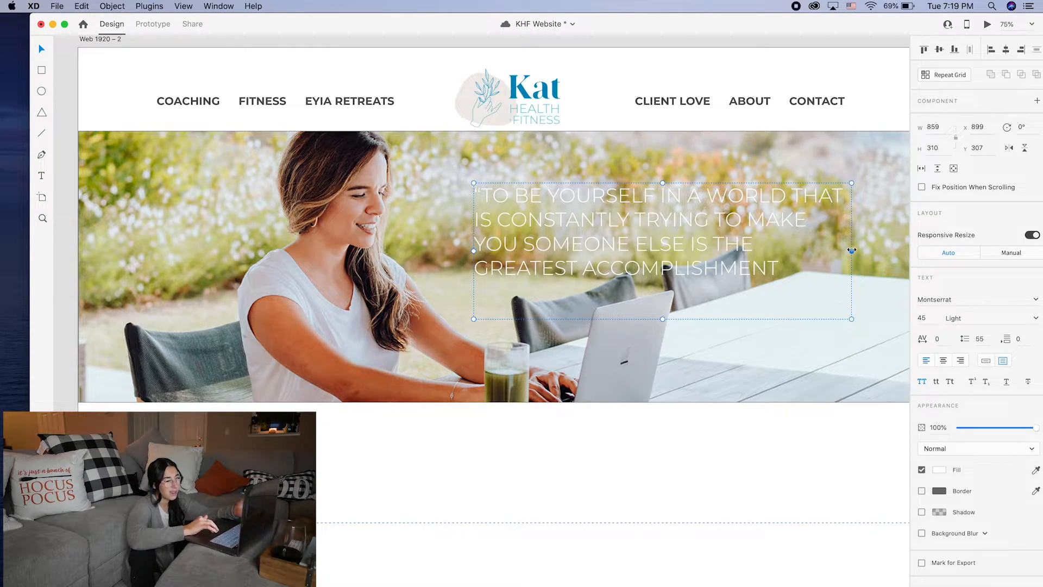
left_click_drag(853, 251, 841, 251)
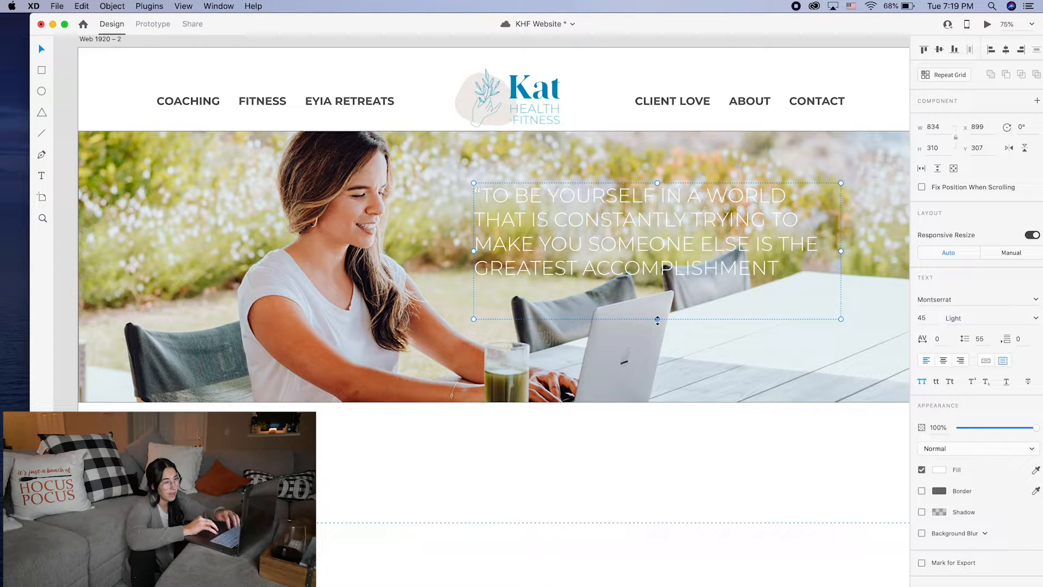
double_click(777, 266)
left_click(781, 268)
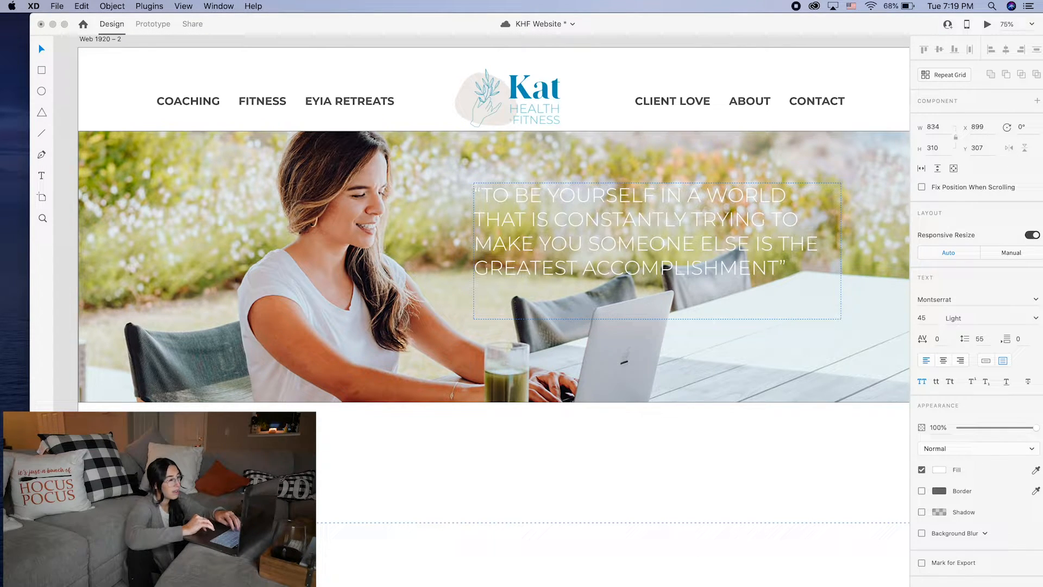
Copy the "— Ralph Waldo Emerson" attribution from the retreat page in Chrome and return to Adobe XD.
key("super+Tab")
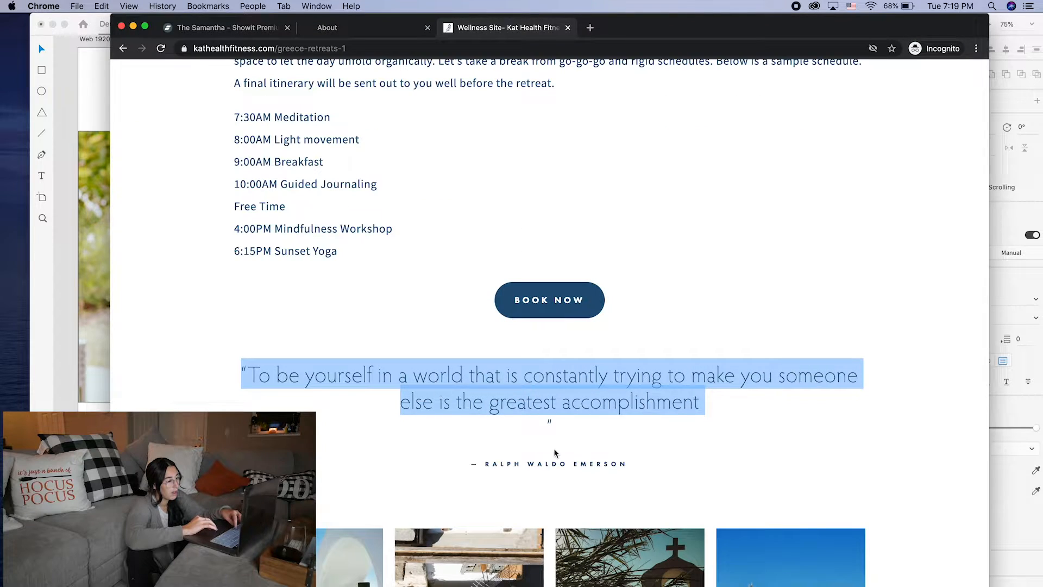
left_click(557, 471)
triple_click(557, 467)
key("super+c")
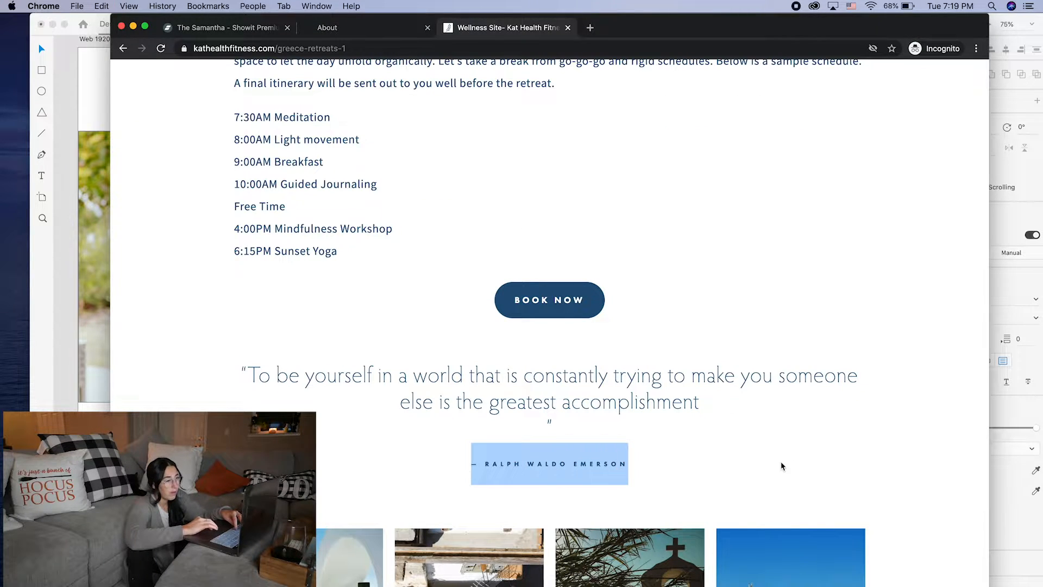
key("super+Tab")
Paste the copied attribution on a new line inside the quote's text box, directly below the quote.
key("super+v")
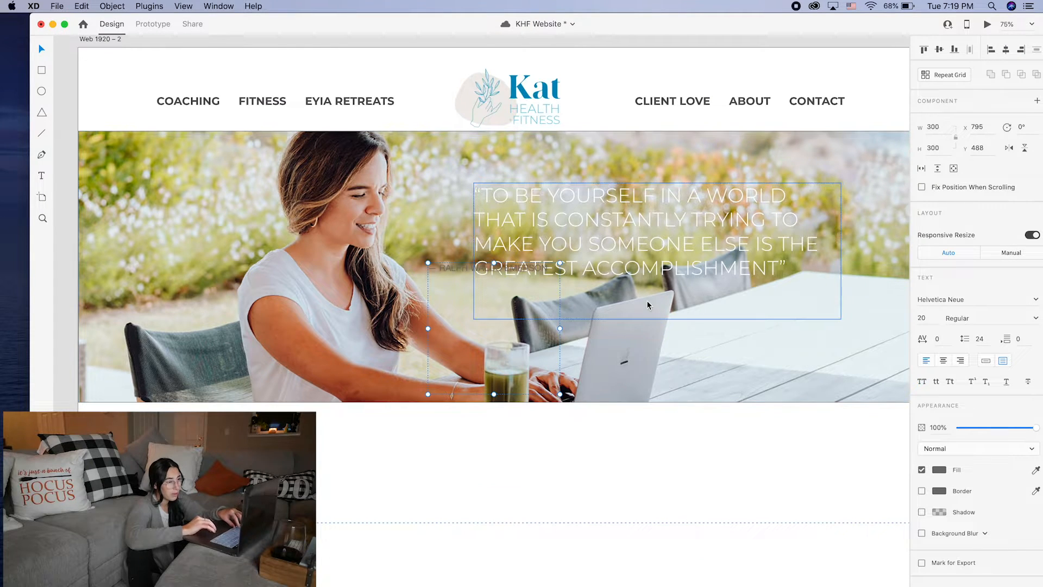
key("super+z")
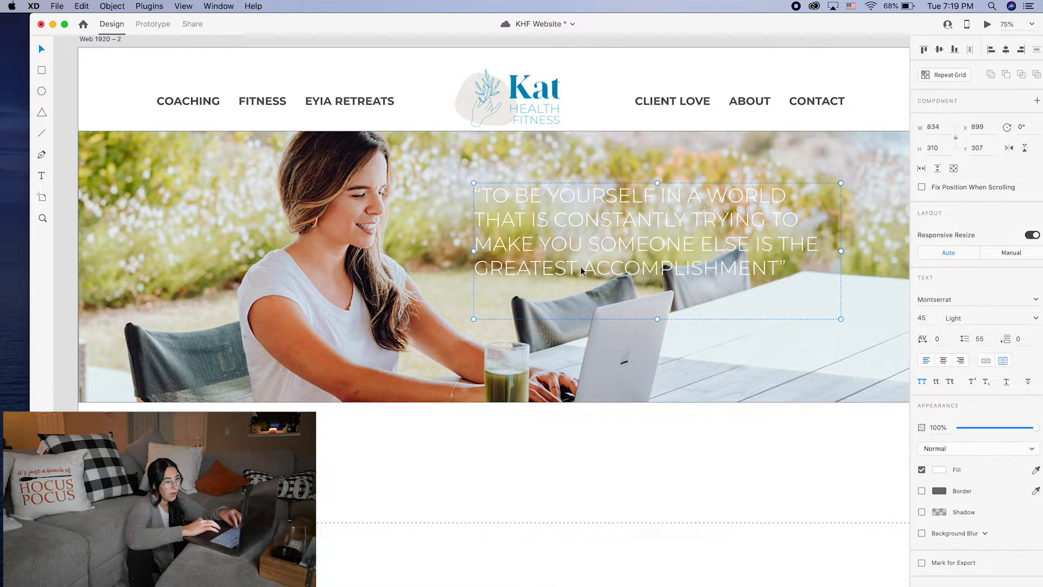
double_click(784, 262)
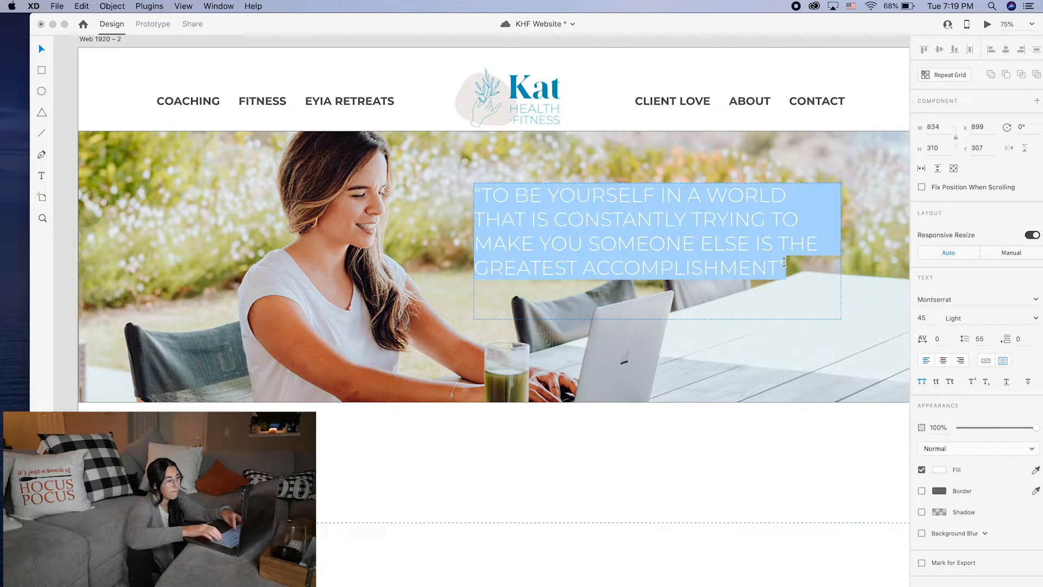
left_click(795, 269)
key("Return")
key("super+v")
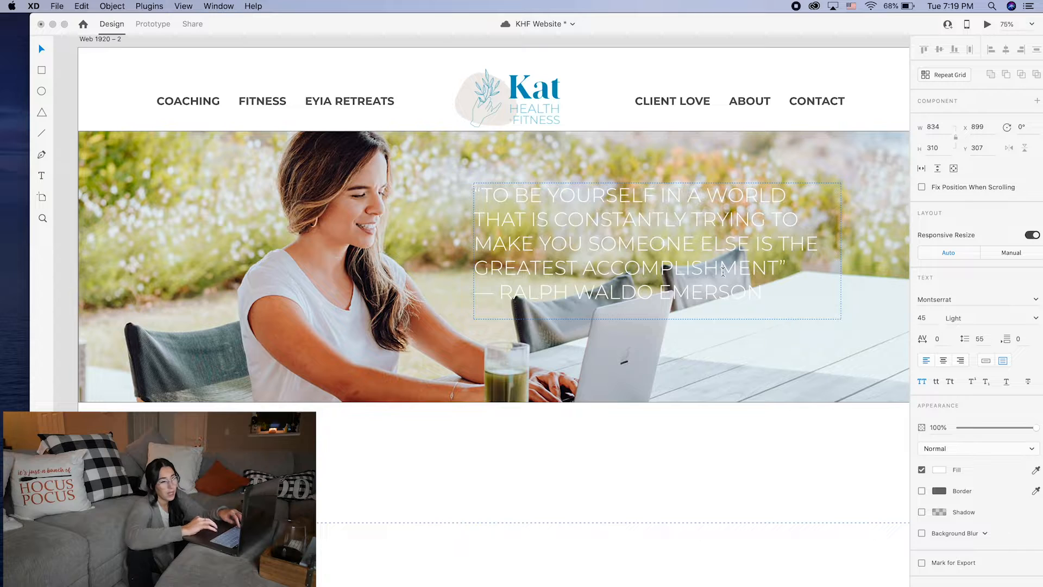
Set the attribution line's font size to 25.
triple_click(694, 288)
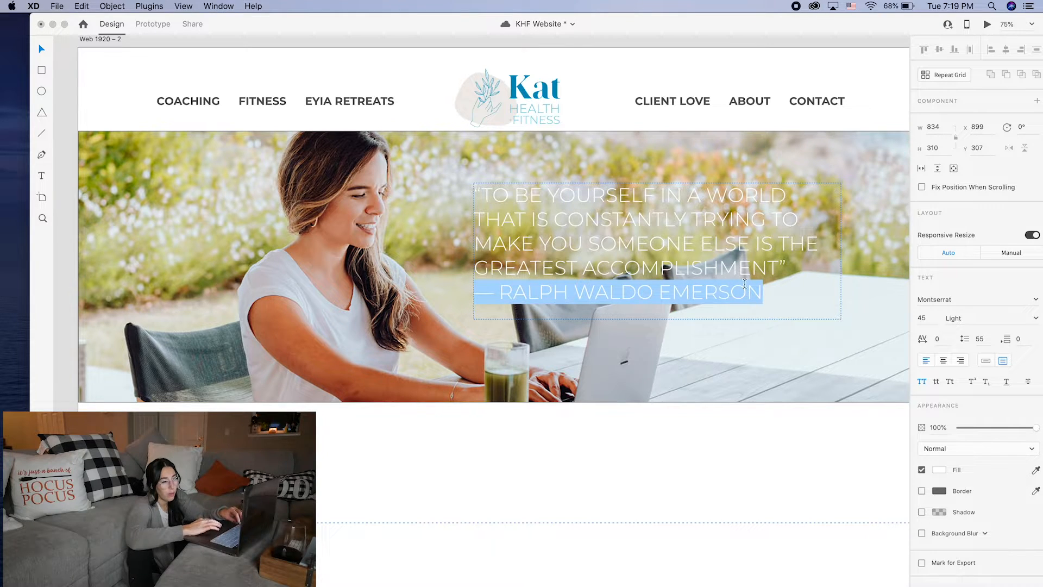
left_click(920, 317)
type("25")
key("Return")
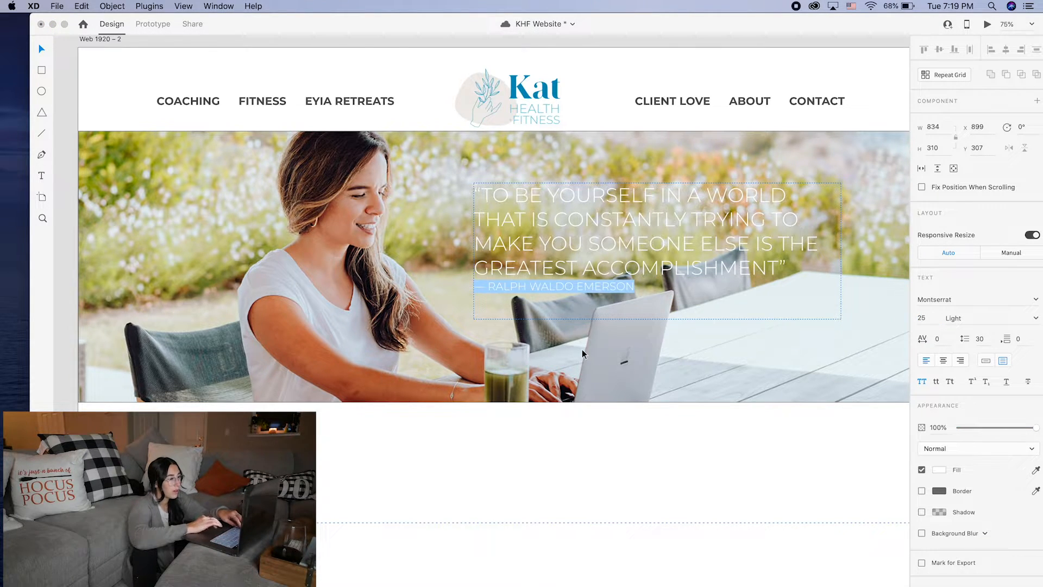
left_click(607, 290)
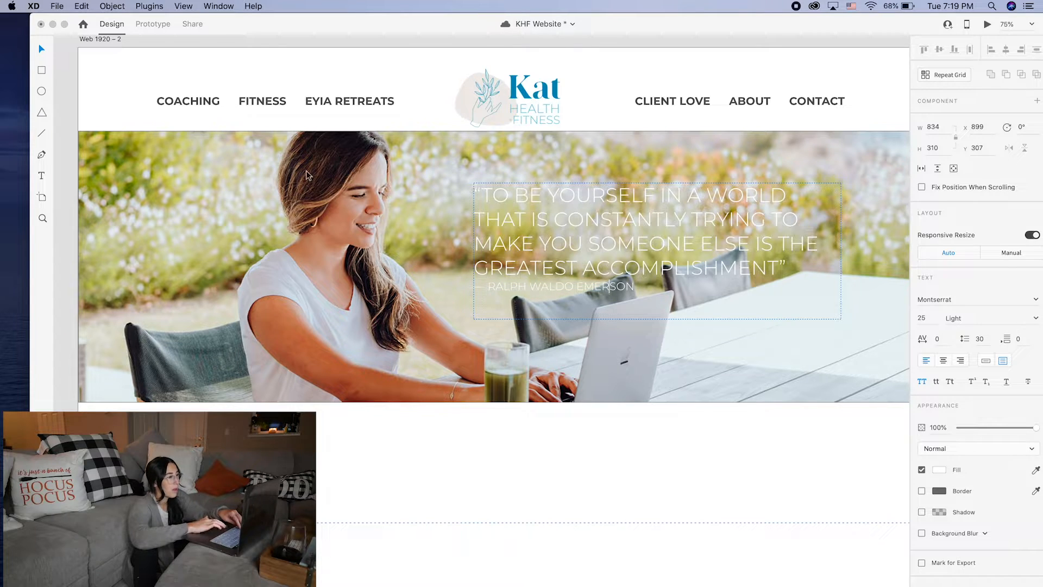
Shorten the quote's text box to fit its text and move it slightly lower over the hero image.
left_click(42, 50)
left_click_drag(659, 319, 658, 301)
scroll(640, 249, "right", 3)
left_click_drag(640, 249, 665, 276)
left_click(788, 454)
Draw a rectangle about 1934 × 617 over the hero image and give it a linear gradient fill.
key("super+minus")
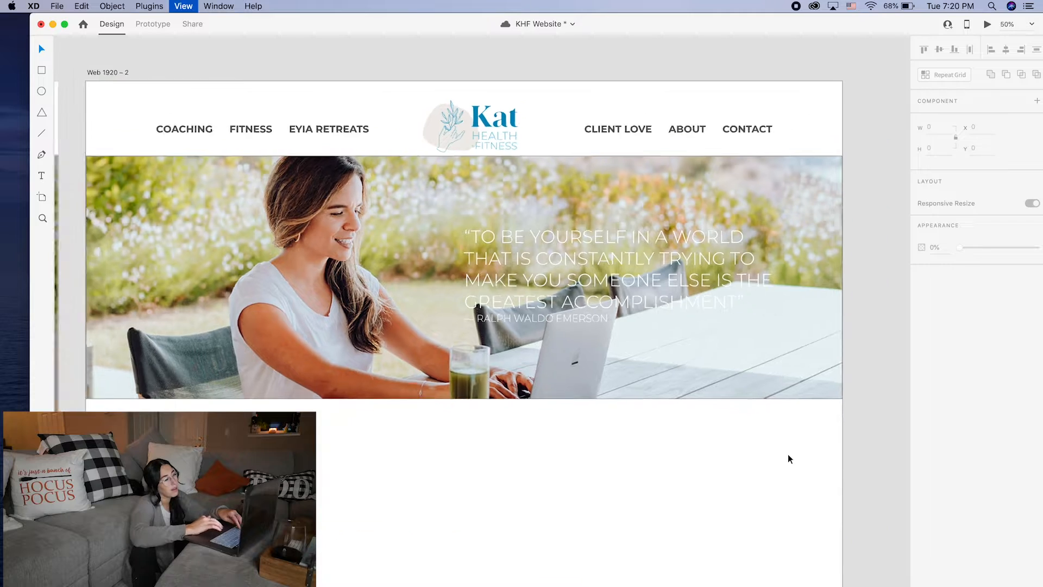
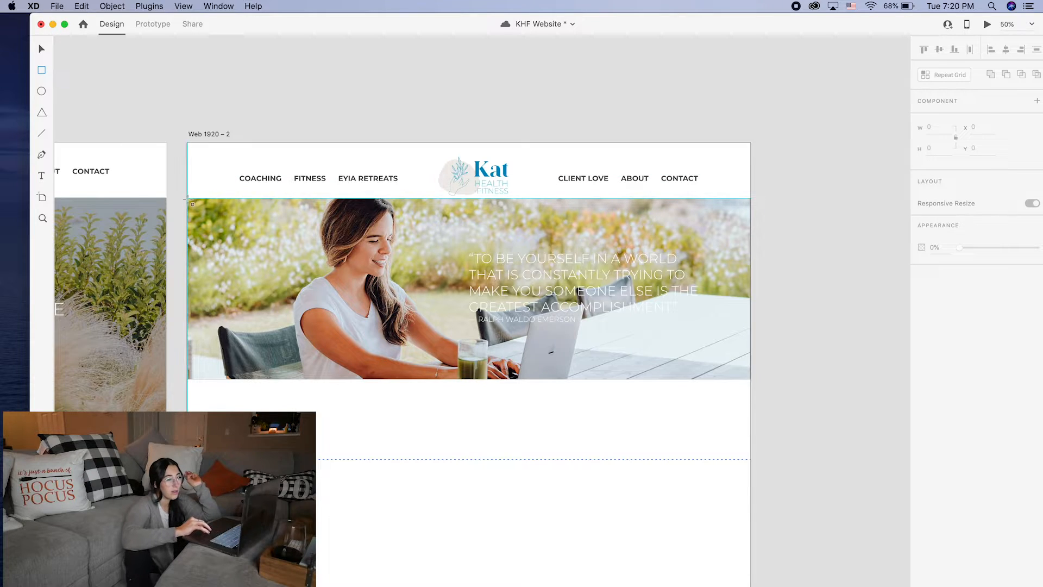
mouse_move(188, 200)
left_mouse_down()
mouse_move(755, 394)
mouse_move(749, 373)
mouse_move(755, 380)
left_mouse_up()
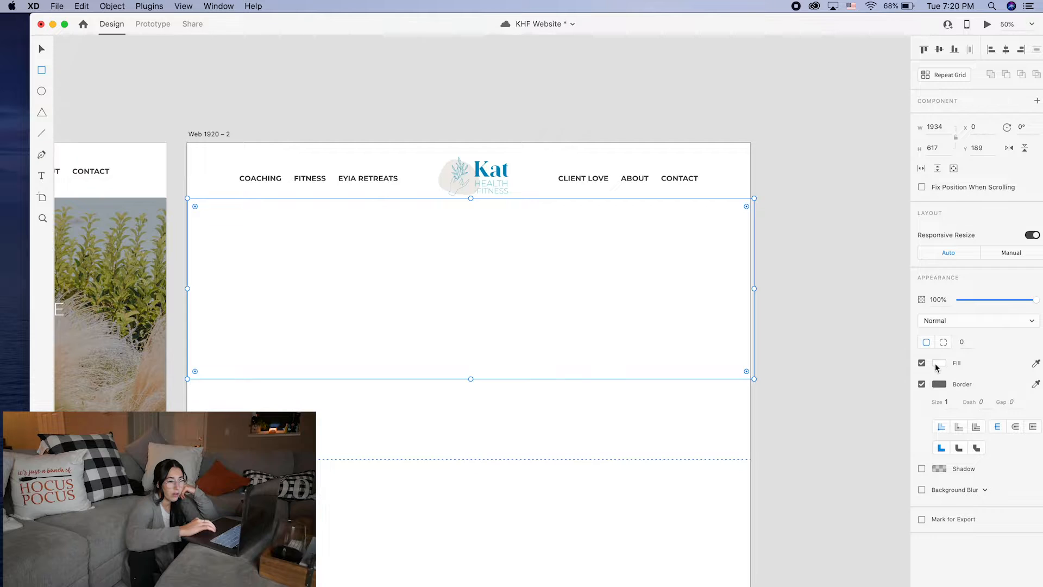
left_click(938, 365)
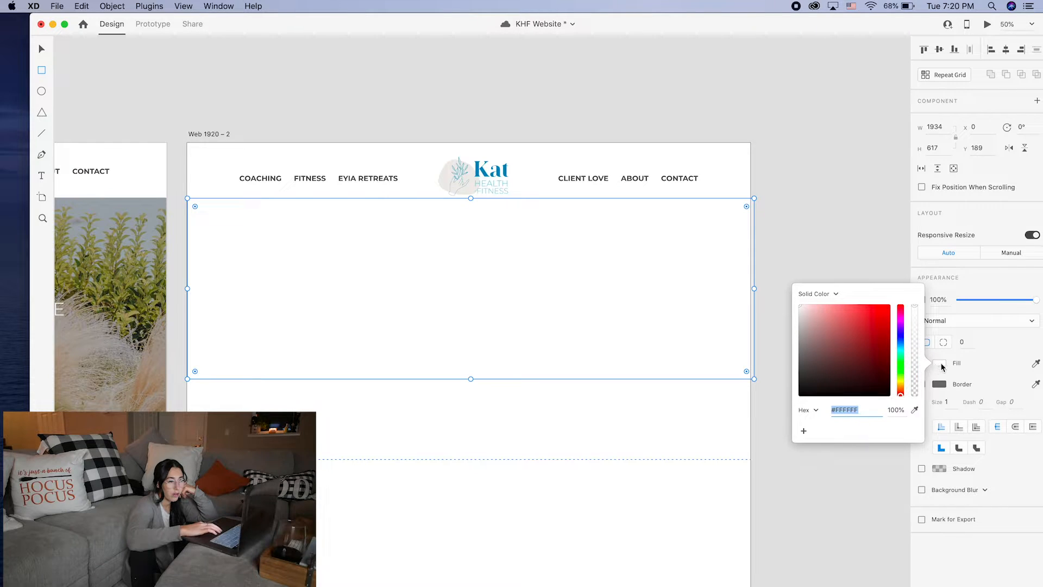
left_click(835, 294)
left_click(836, 303)
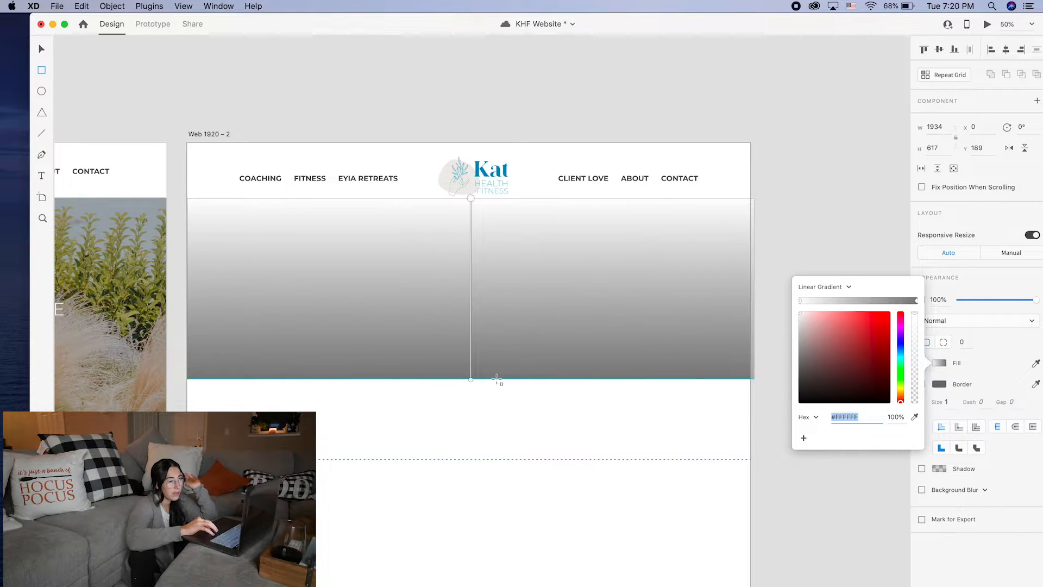
Turn the rectangle's gradient horizontal, running from white at the left edge to grey at the right edge.
left_click_drag(471, 379, 755, 224)
left_click_drag(470, 200, 188, 248)
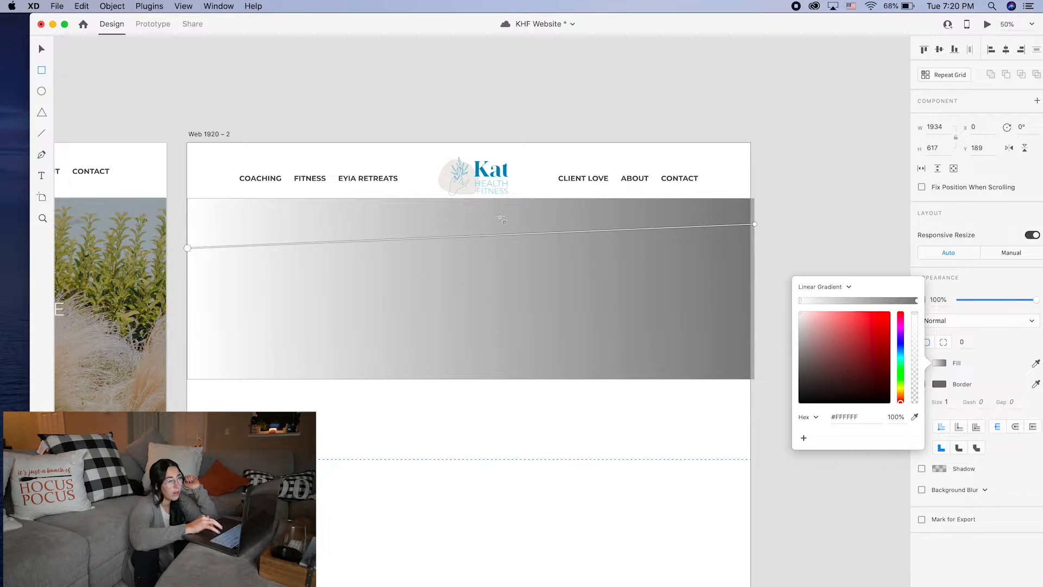
left_click_drag(755, 224, 758, 248)
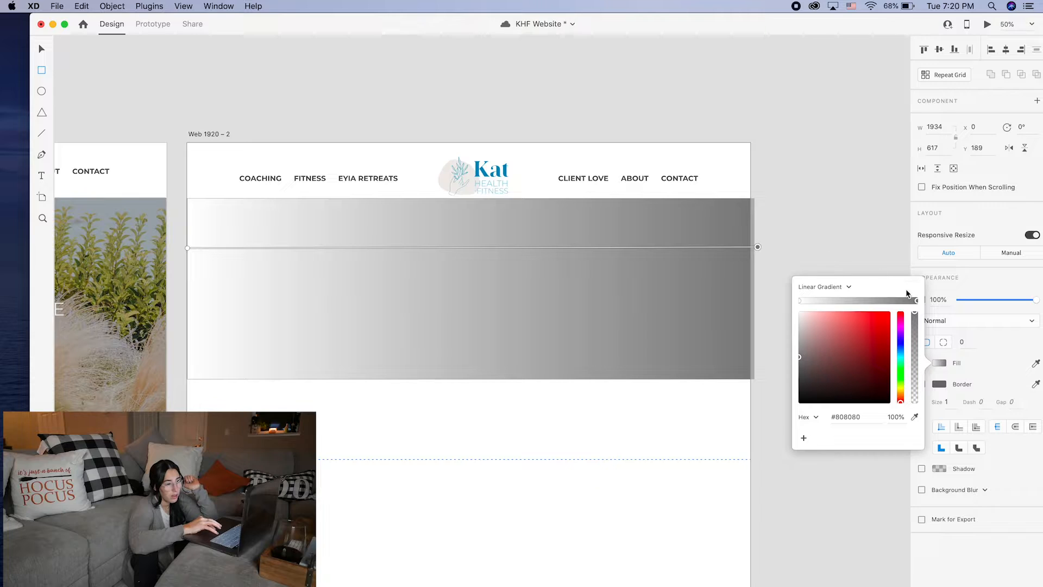
Set the opacity of the gradient's white stop to 0%.
left_click(800, 300)
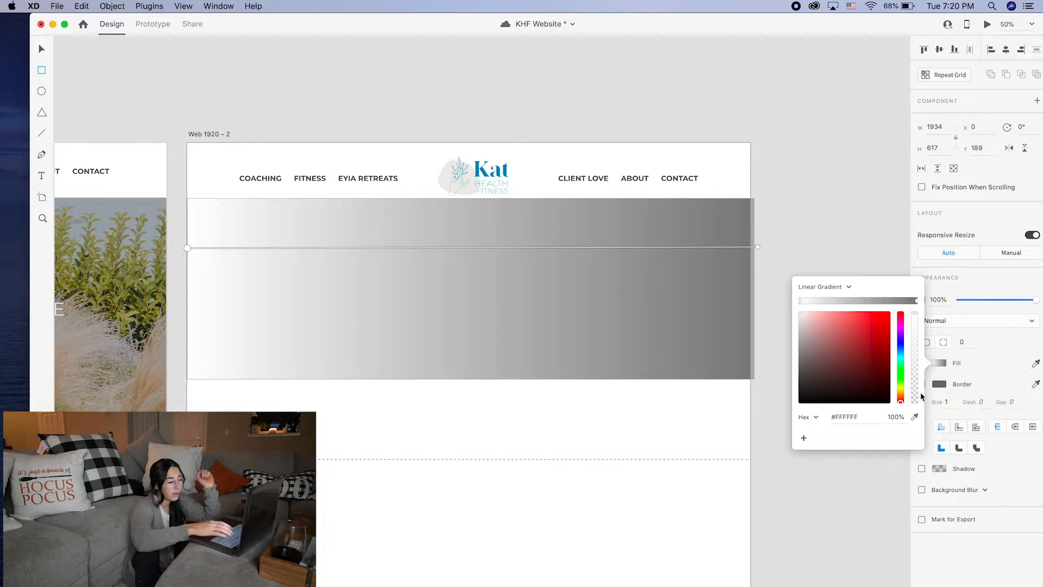
double_click(896, 417)
type("0")
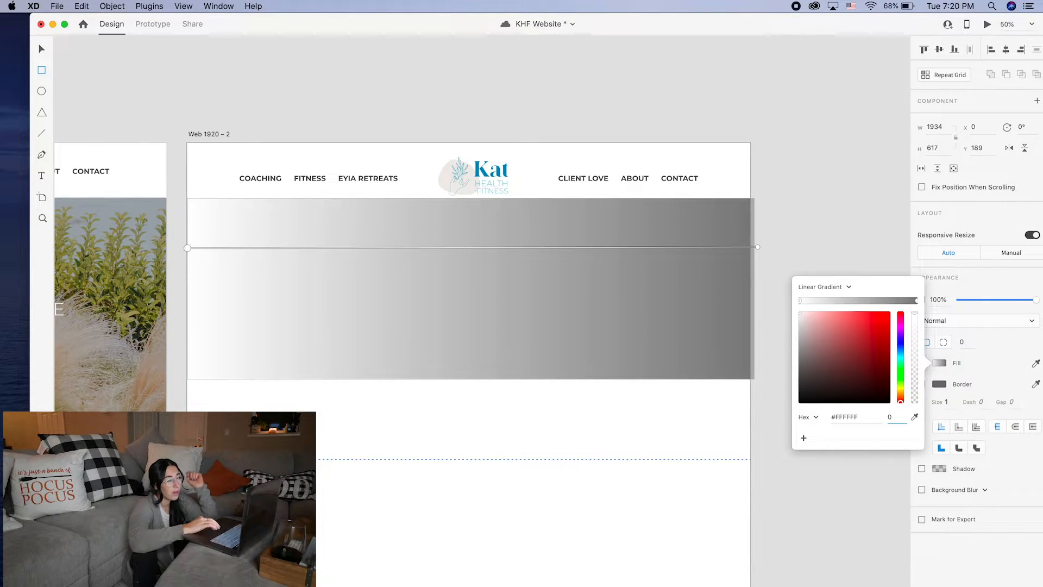
key("Return")
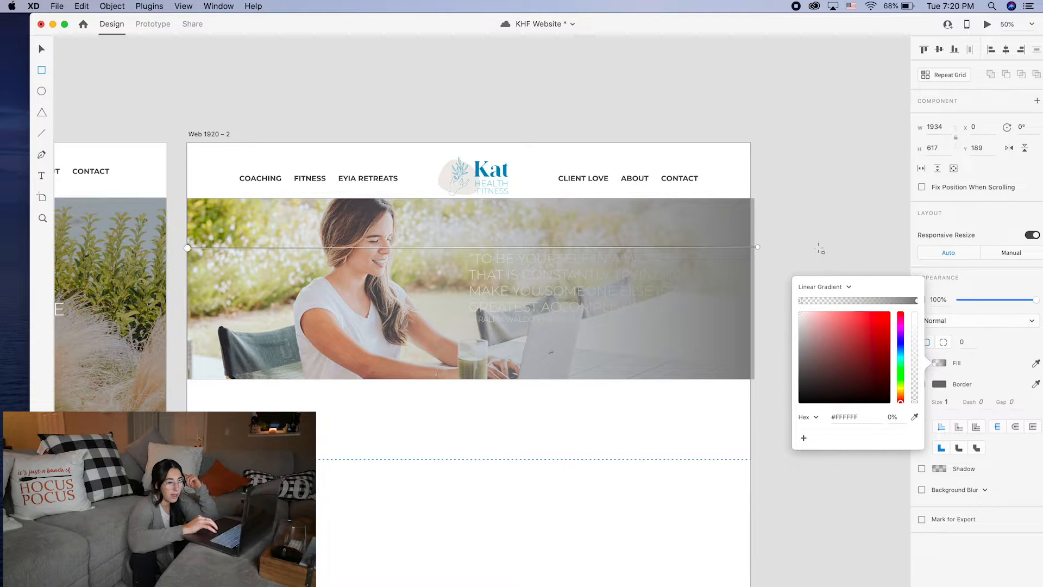
Recolour the gradient's grey stop to #248BB9 by sampling the blue of the "Kat" logo lettering on the first artboard.
left_click(918, 301)
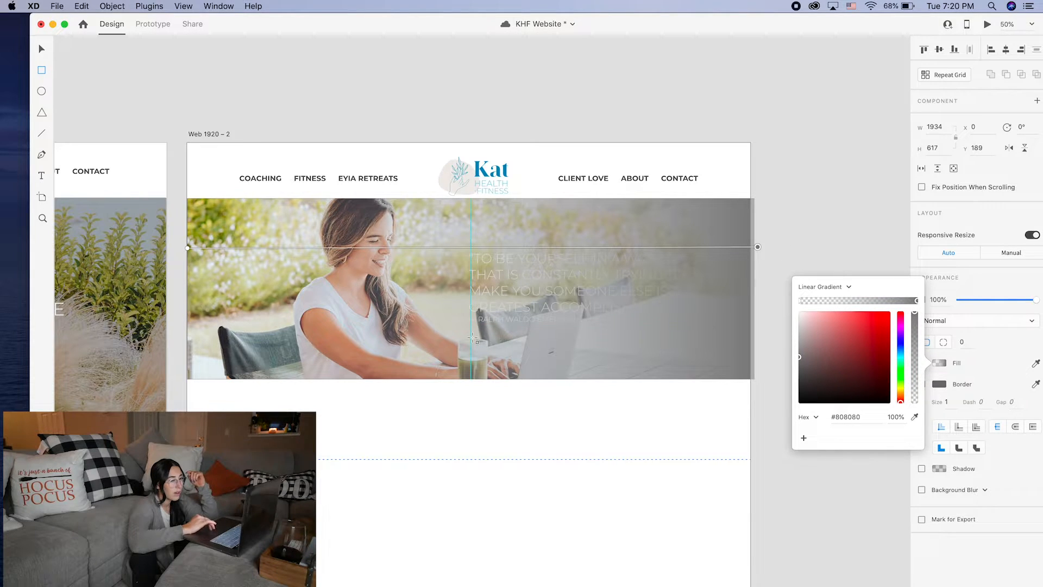
scroll(735, 370, "left", 10)
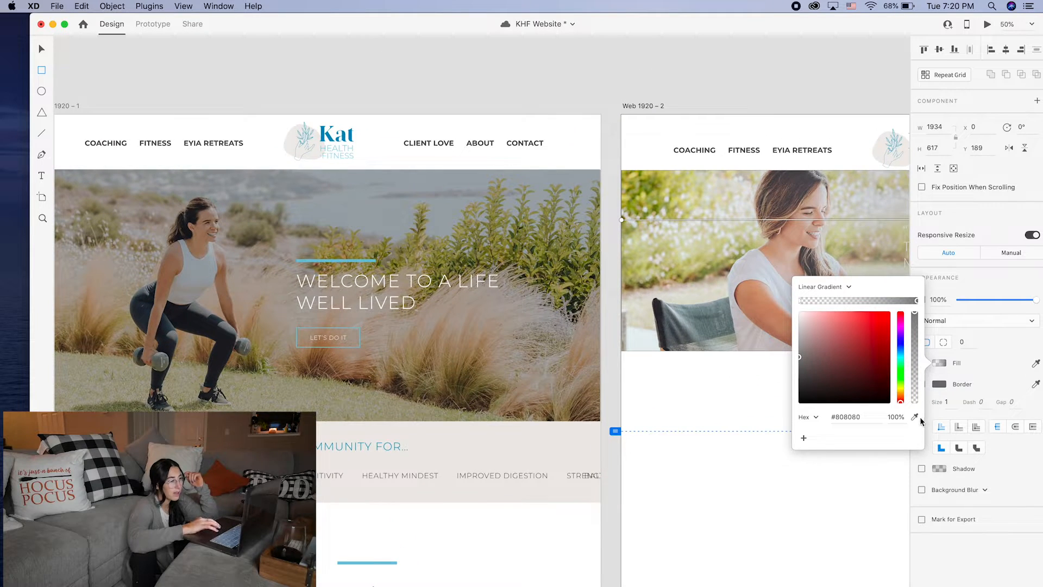
left_click(917, 417)
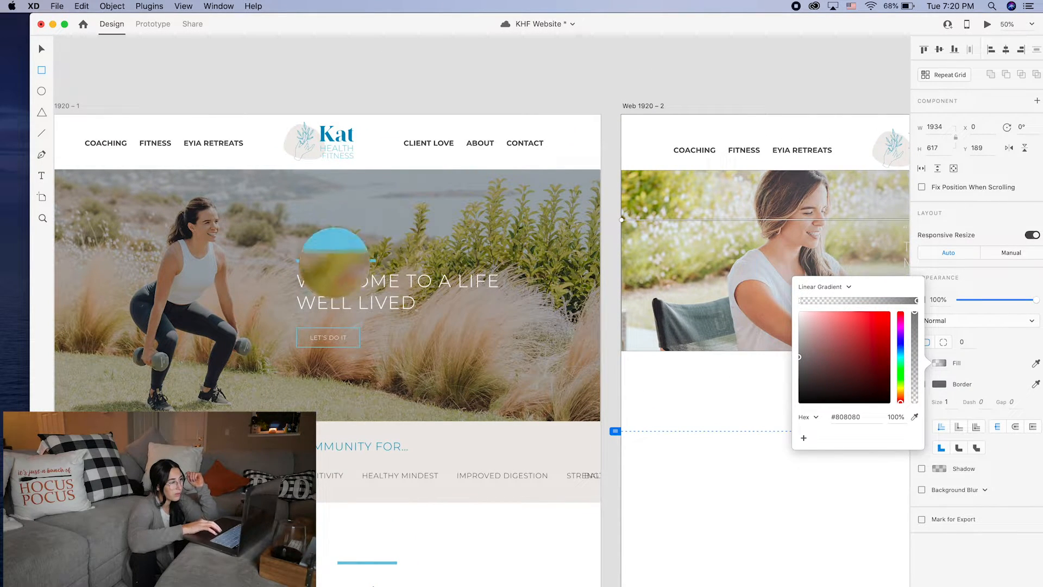
left_click(346, 135)
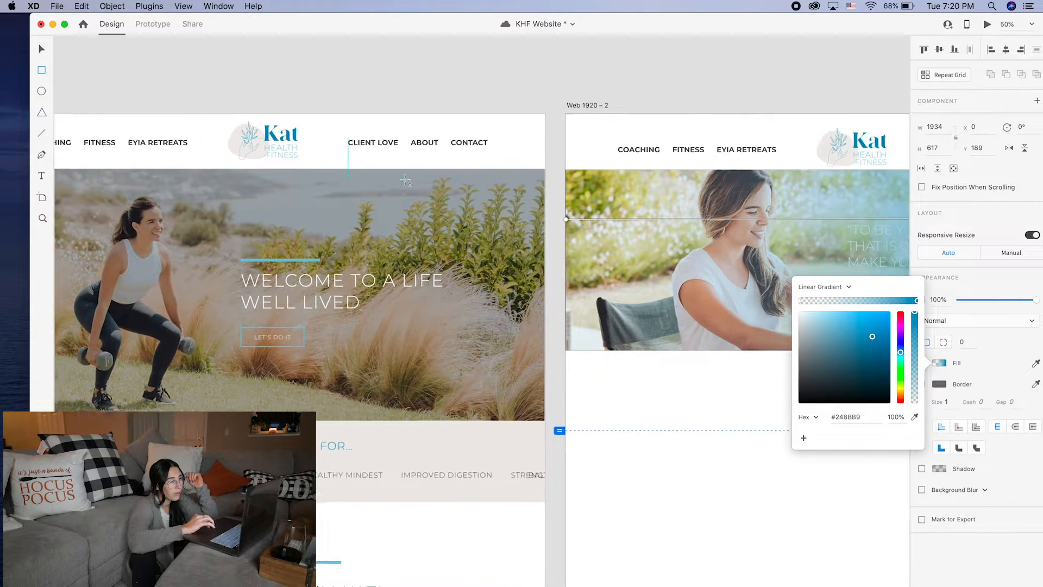
scroll(110, 55, "right", 8)
scroll(110, 54, "down", 2)
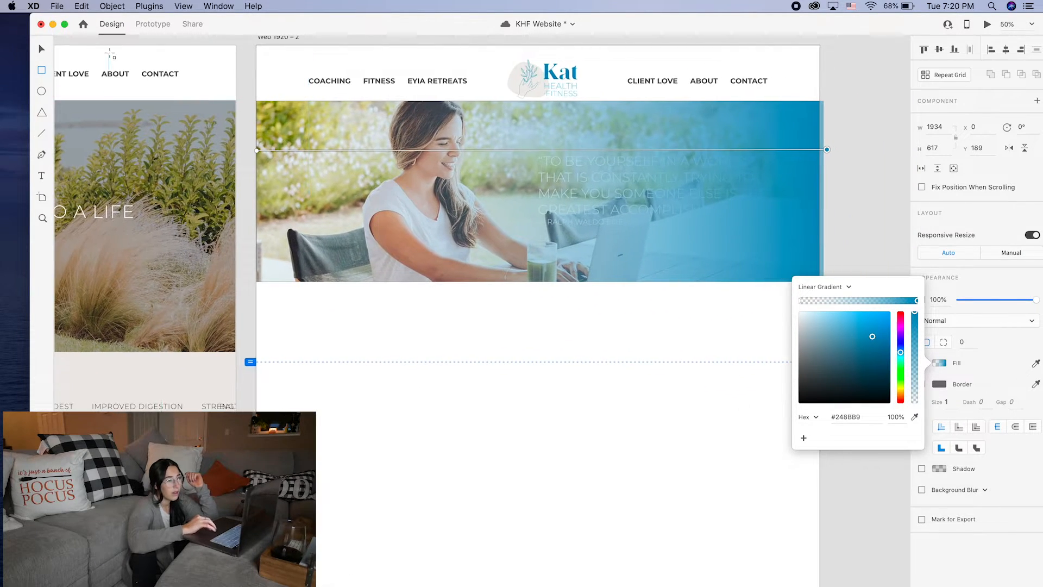
Add a colour stop at the middle of the gradient and set its opacity to 50%.
left_click(41, 49)
left_click(939, 363)
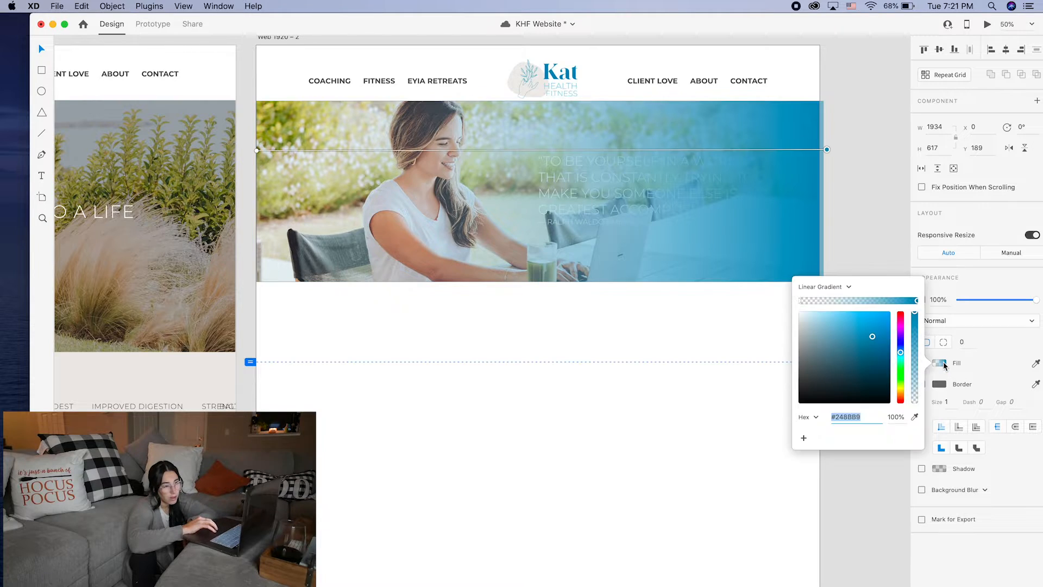
left_click(891, 301)
left_click_drag(893, 303, 859, 301)
key("Tab")
type("50")
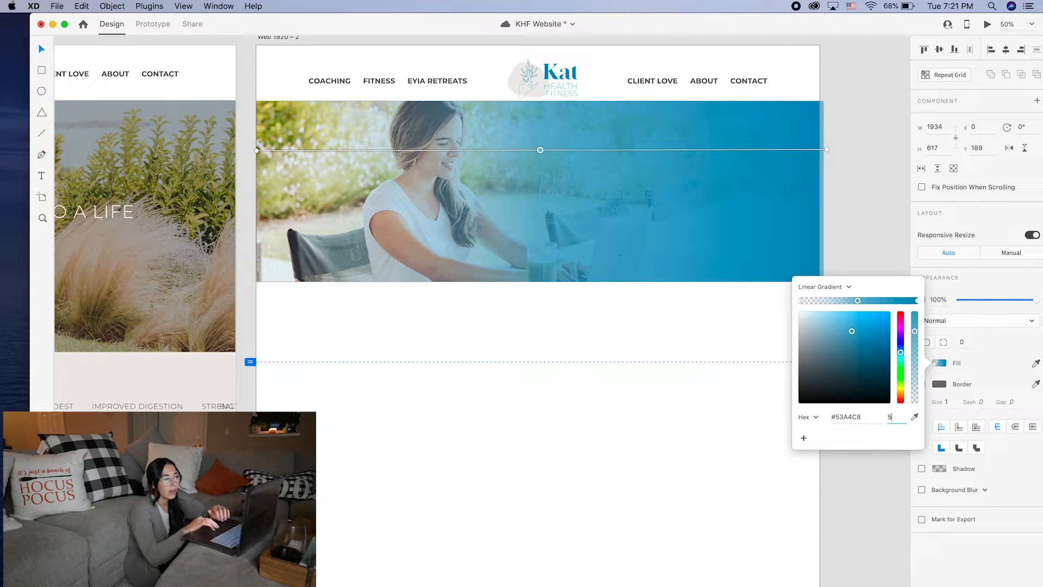
key("Return")
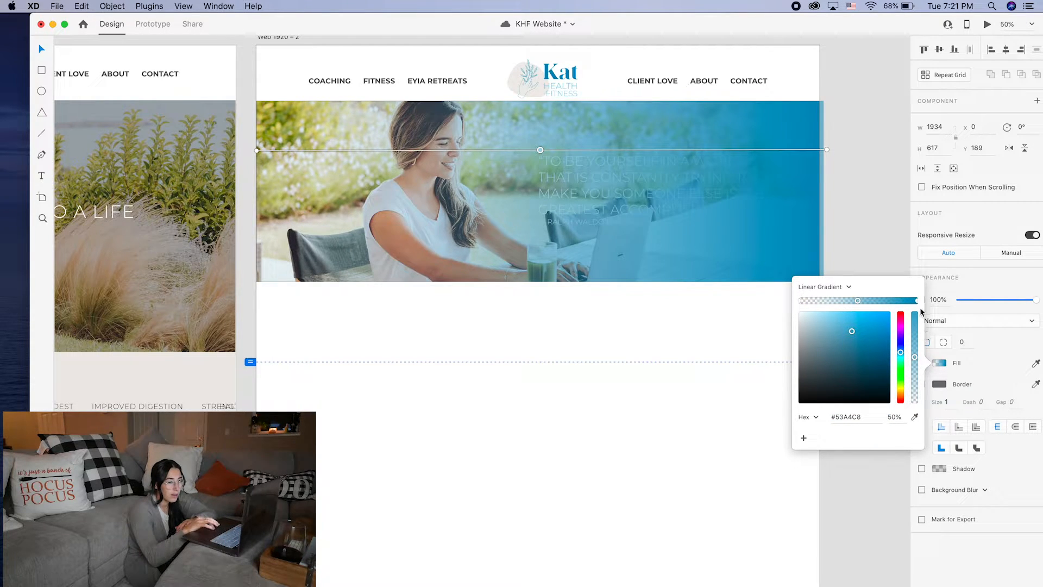
Try 90% opacity on the gradient's blue end stop, and settle on 80%.
left_click(918, 300)
double_click(903, 417)
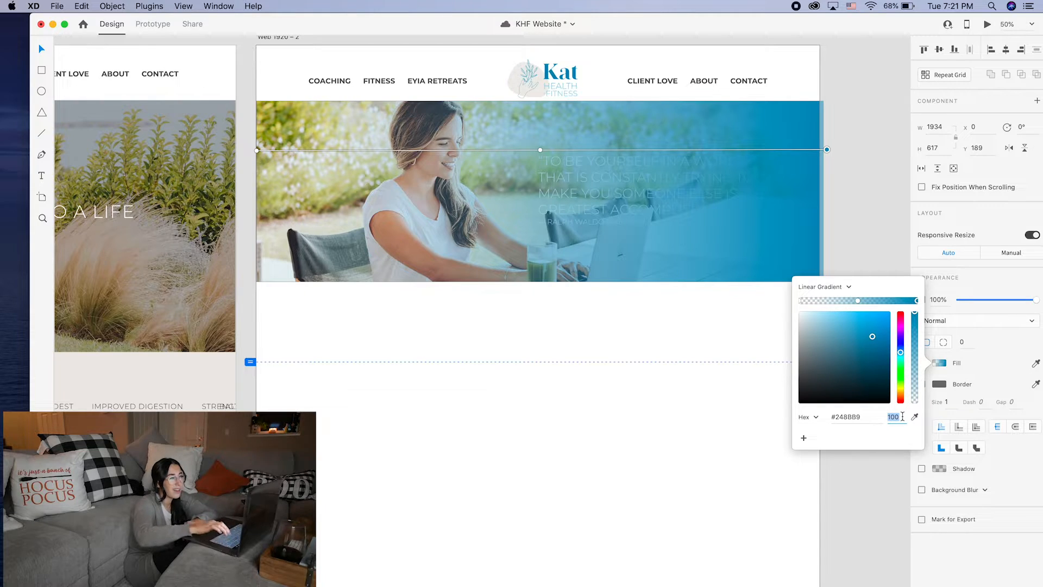
type("90")
key("Return")
type("80")
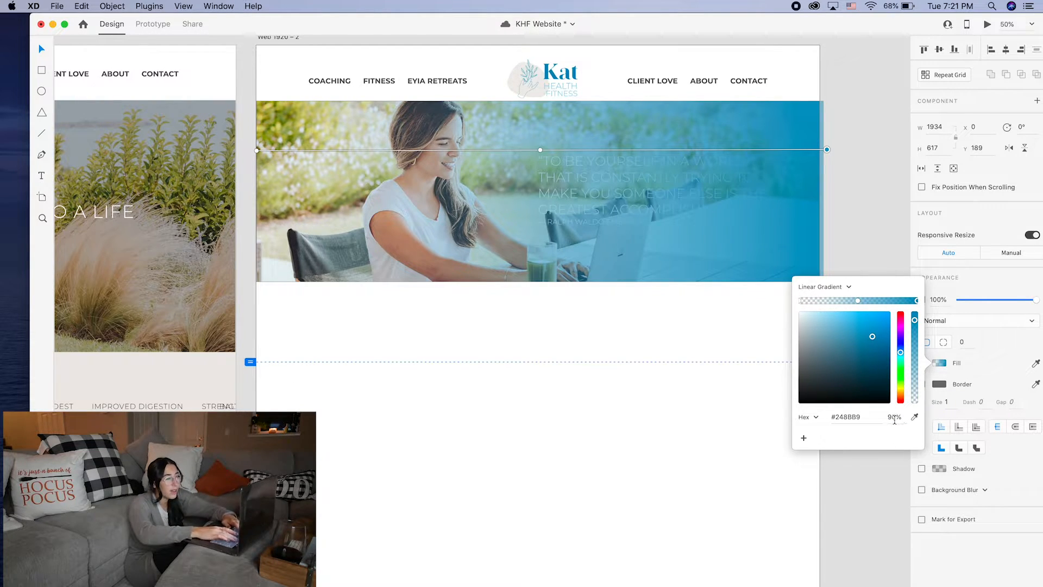
key("Return")
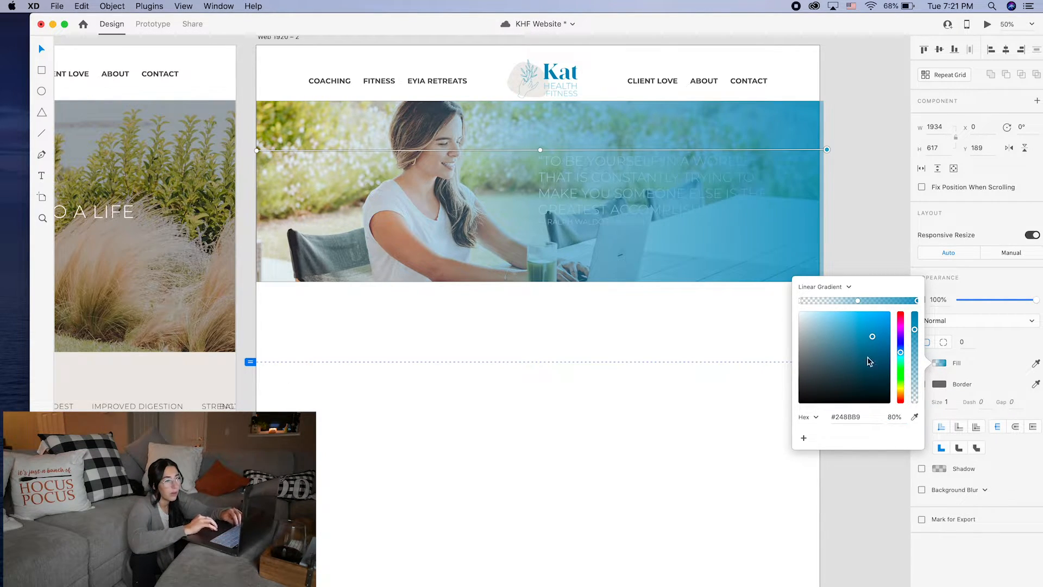
Send the gradient overlay behind the quote text and nudge the quote slightly to the right.
left_click(959, 287)
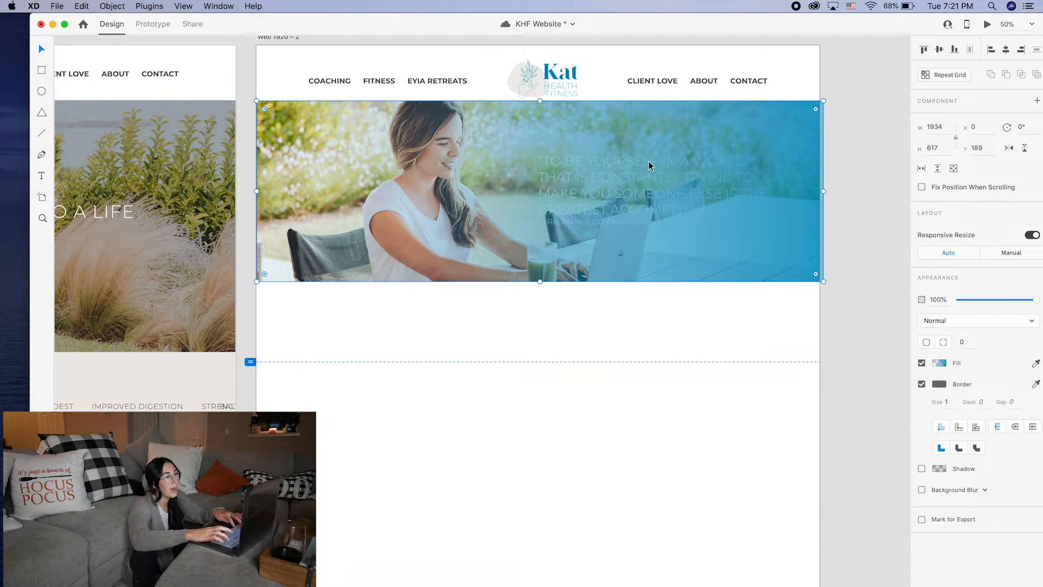
key("super+bracketleft")
left_click(648, 167)
left_click_drag(648, 167, 654, 168)
left_click(865, 216)
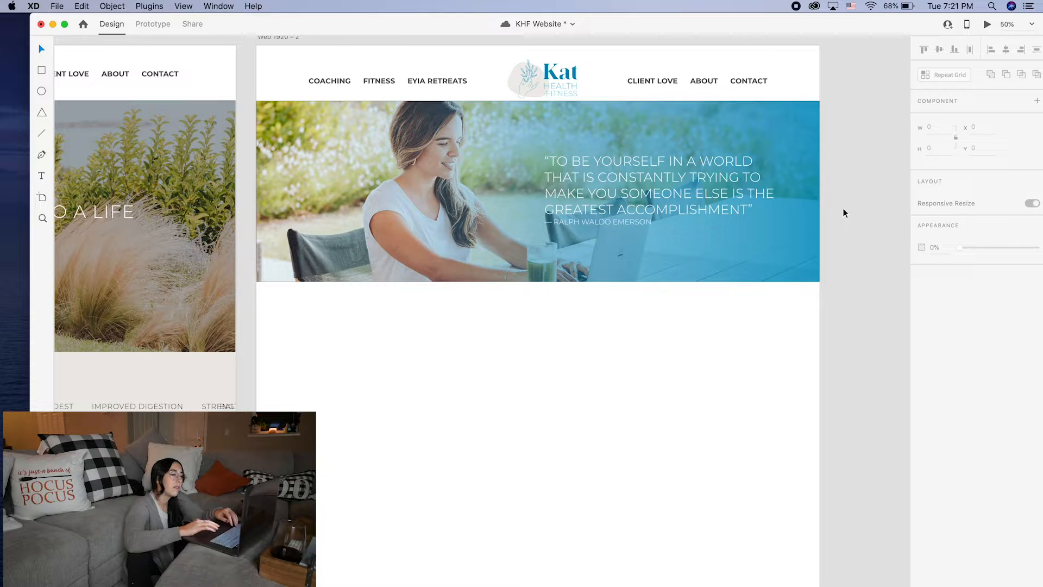
left_click(759, 188)
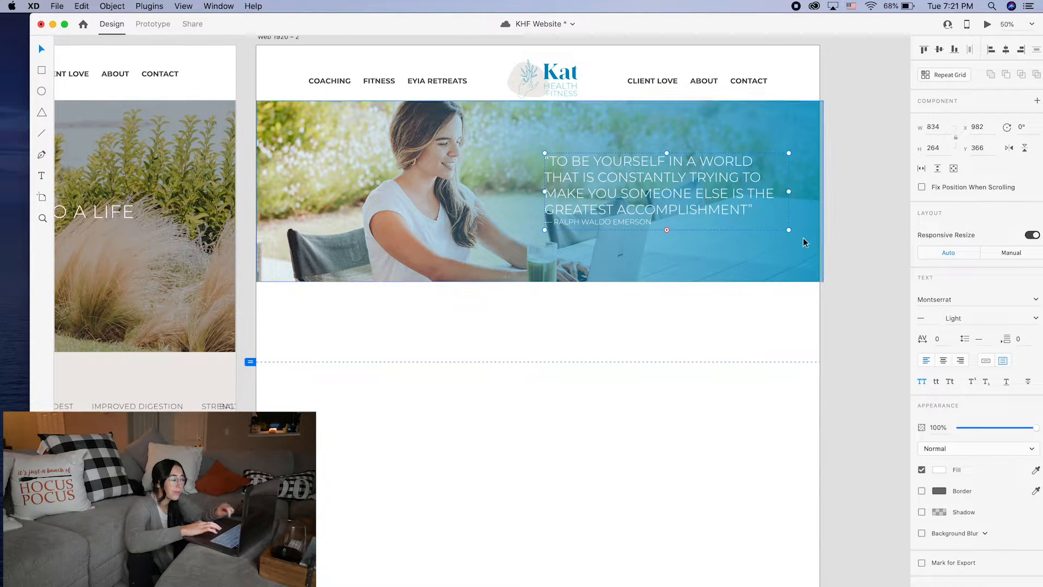
left_click_drag(789, 230, 766, 216)
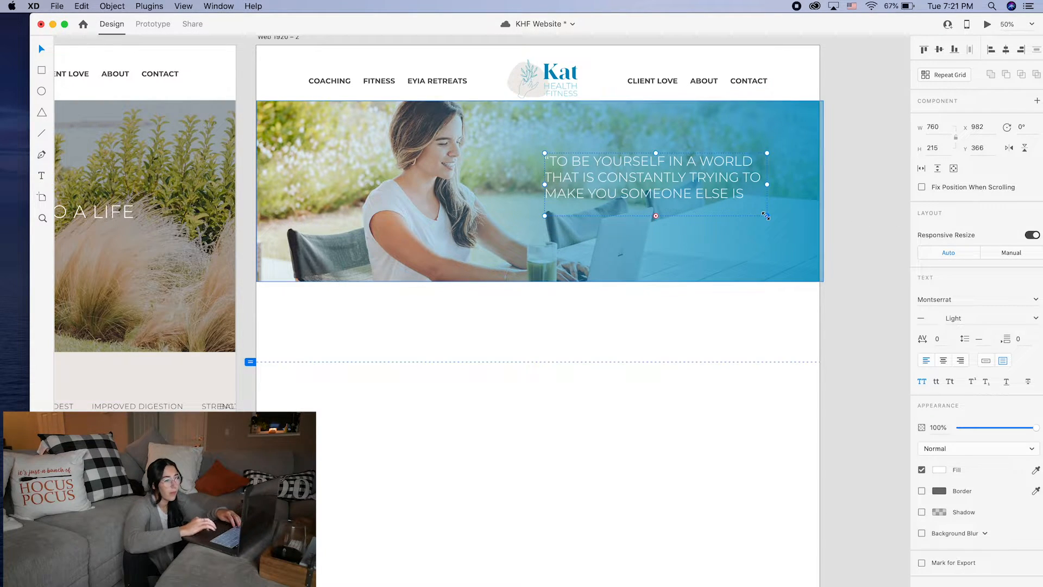
key("super+z")
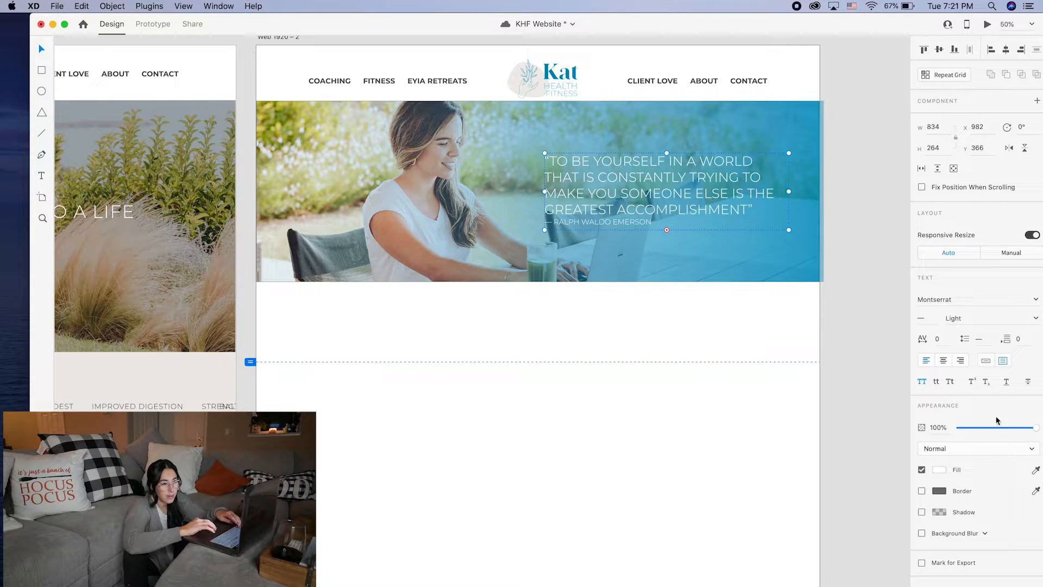
Set the font size of the quote sentence, without its attribution line, to 38.
double_click(702, 176)
left_click(743, 196)
left_click_drag(753, 211, 545, 160)
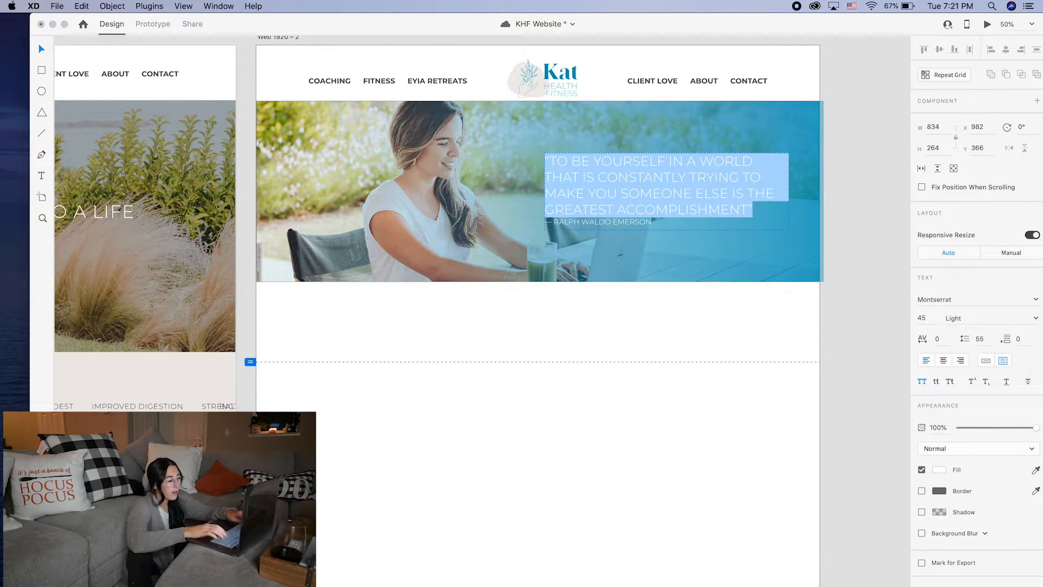
left_click(930, 319)
type("38")
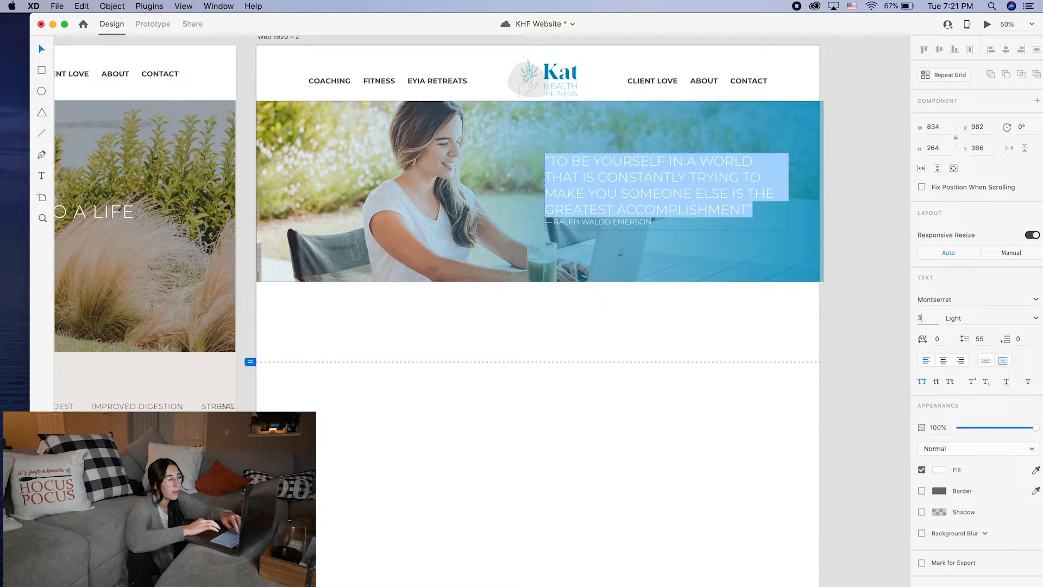
key("Return")
left_click(678, 207)
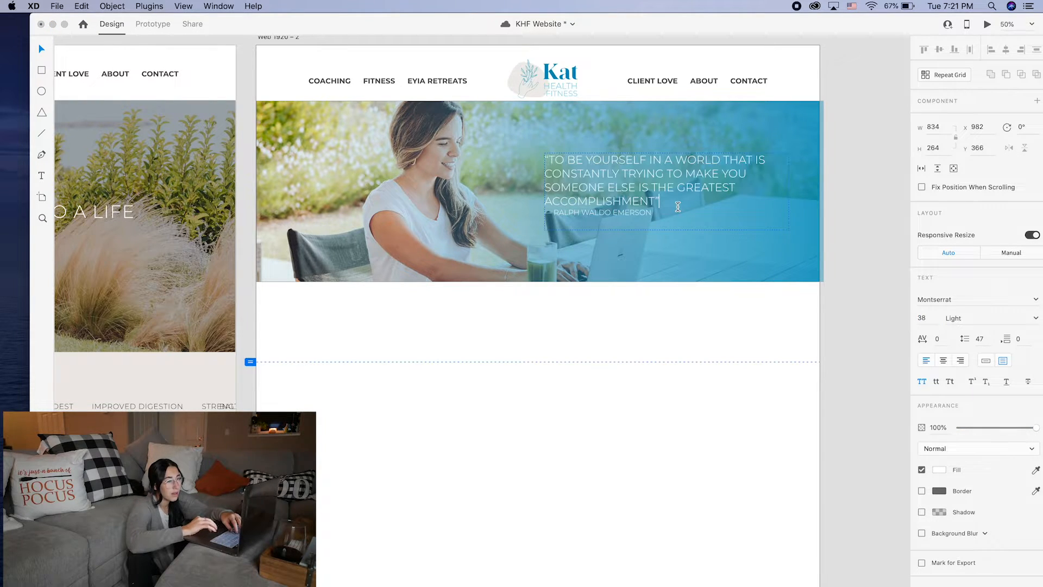
Set the font size of the attribution line under the quote to 21.
triple_click(618, 211)
left_click(922, 317)
type("21")
key("Return")
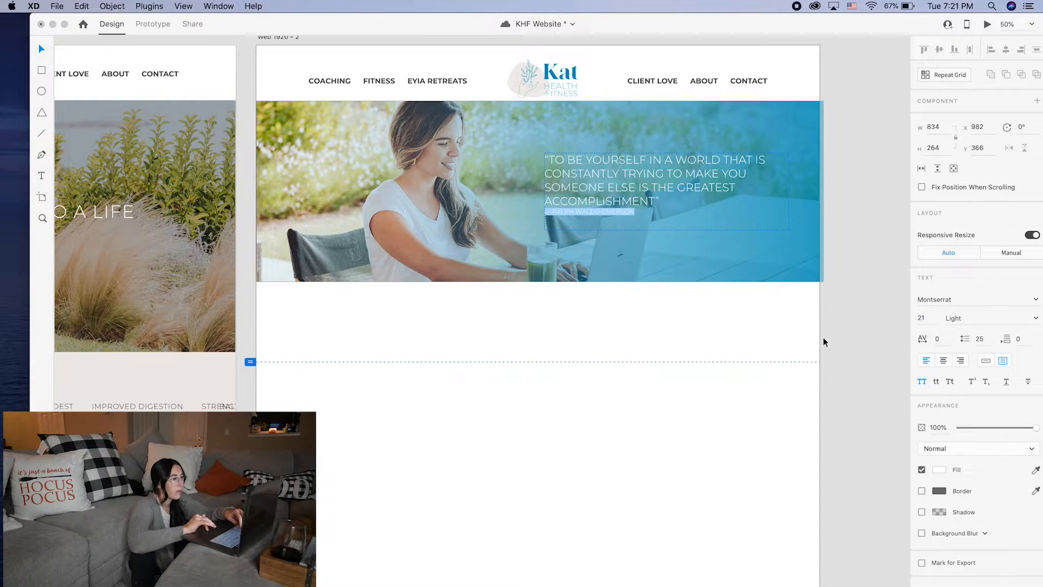
Narrow the quote's text box to about 682 wide and set its paragraph spacing to 25, trying 12 first.
left_click(41, 50)
left_click_drag(789, 191, 746, 188)
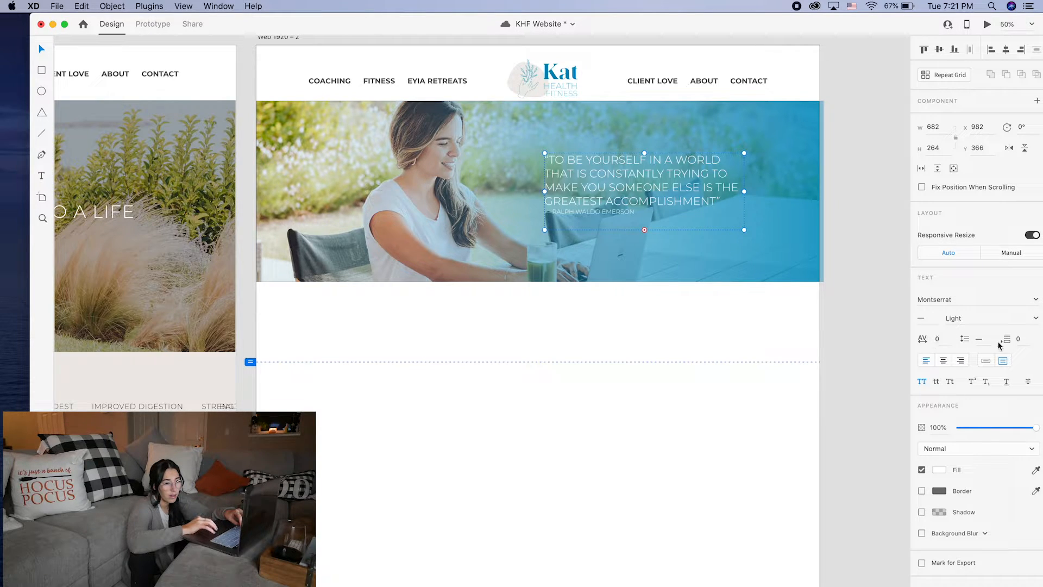
type("12")
key("Return")
left_click(1026, 342)
type("25")
key("Return")
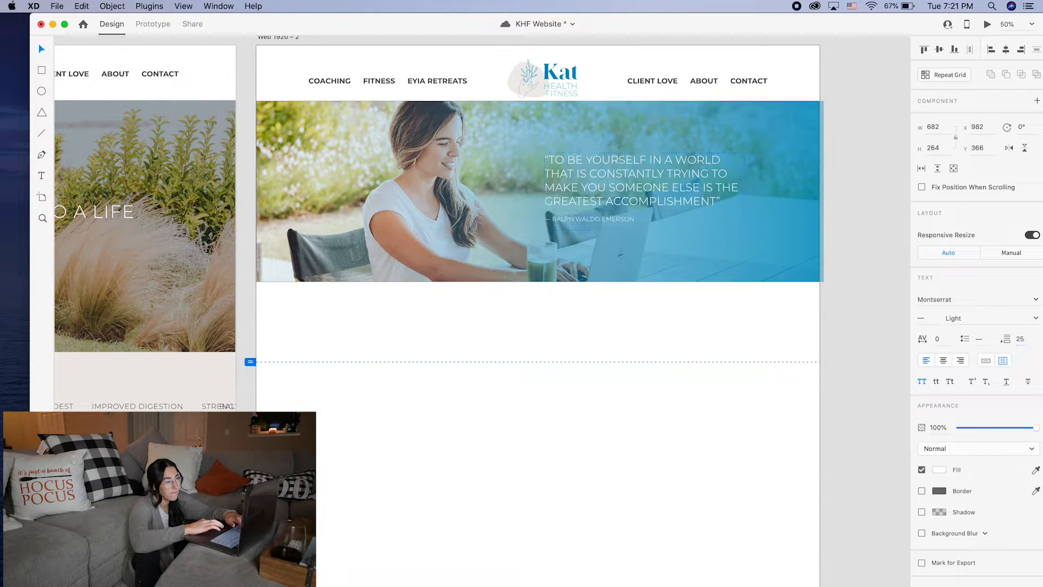
Try line spacings of 25, 100, 96 and 85 on all of the quote's text.
double_click(720, 190)
left_click(1031, 338)
left_click(985, 338)
type("25")
key("Return")
left_click(985, 339)
type("100")
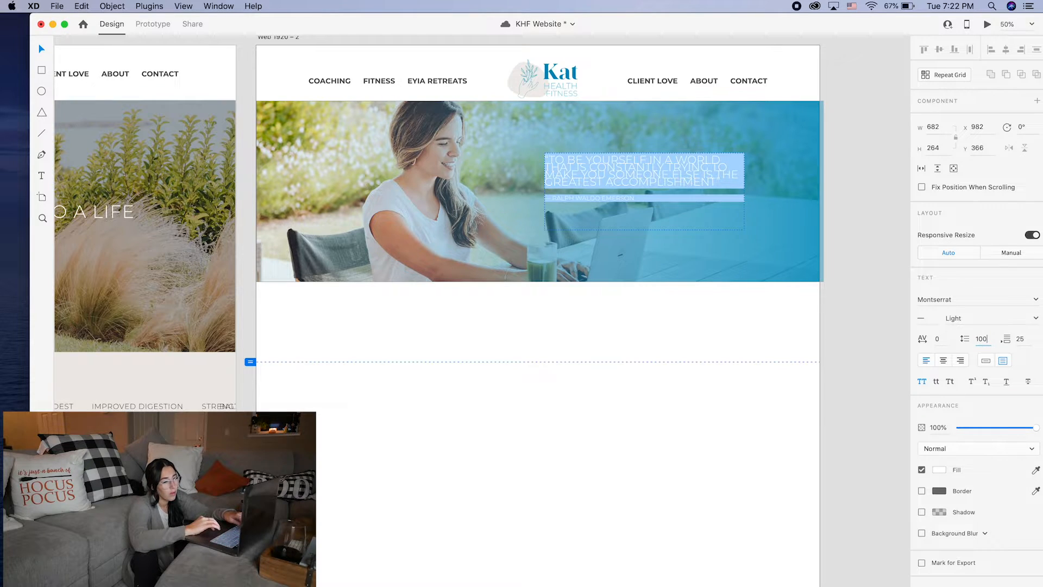
key("Return")
left_click(983, 338)
type("96")
key("Return")
left_click(981, 337)
type("85")
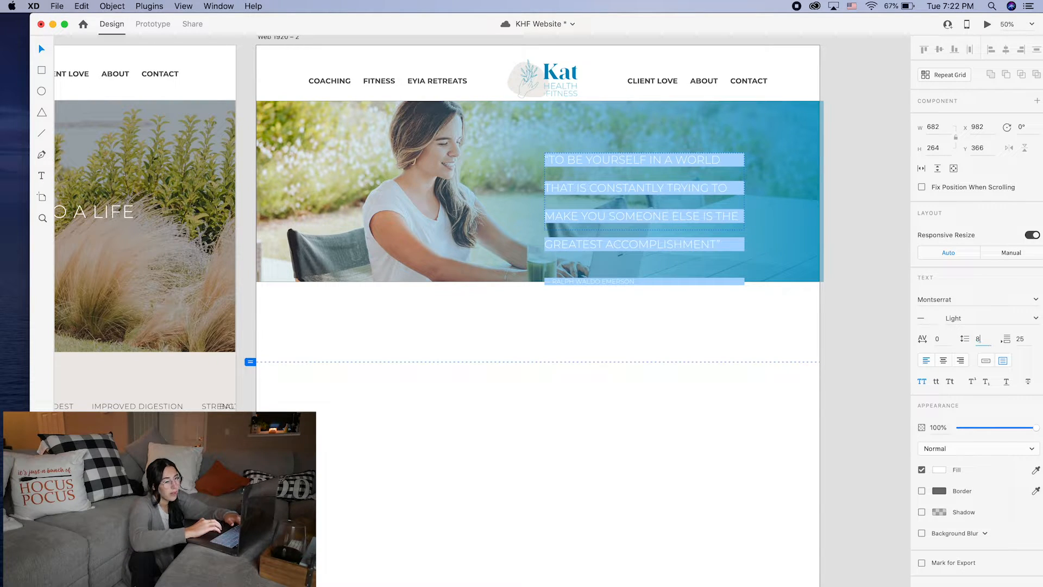
key("Return")
Try a line spacing of 50 on the whole quote text, and settle on 65.
left_click(980, 338)
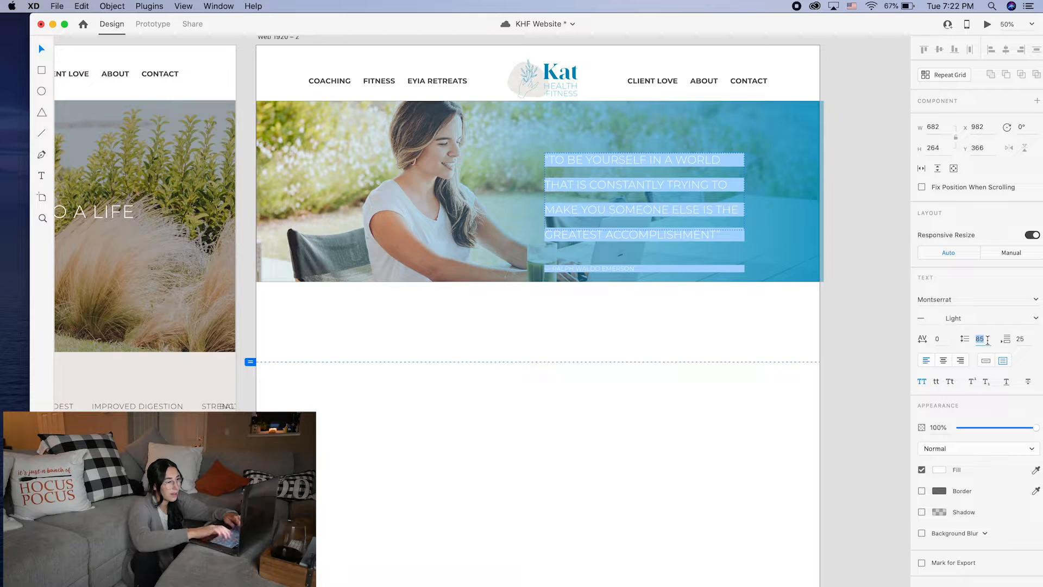
type("50")
key("Return")
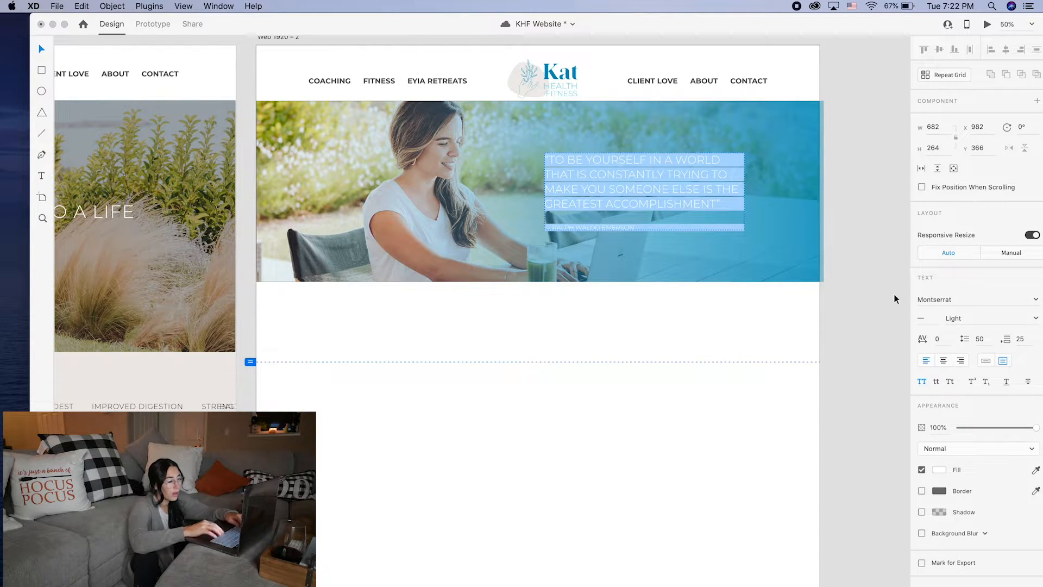
left_click_drag(987, 339, 947, 338)
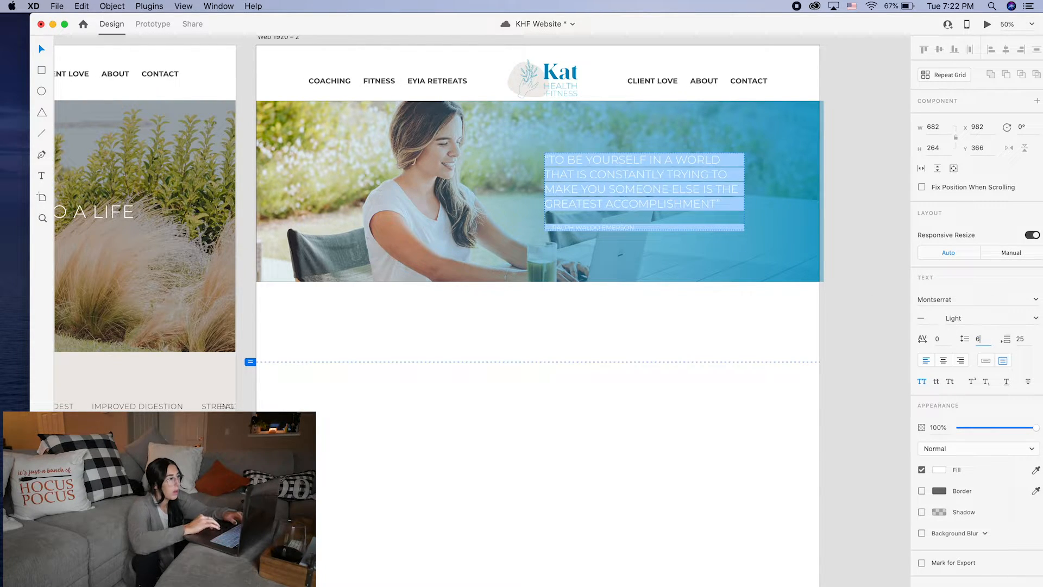
type("65")
key("Return")
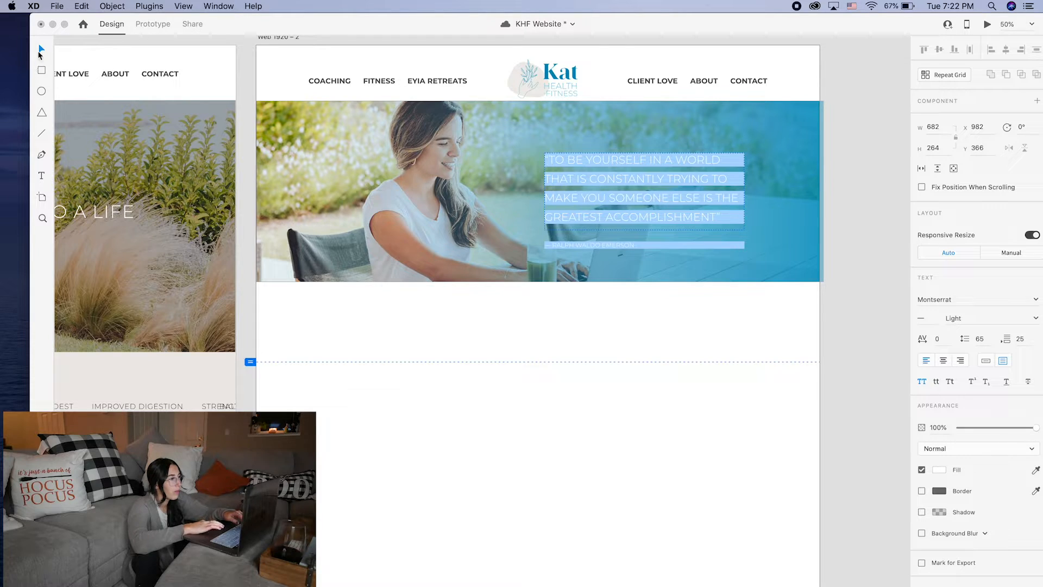
left_click(71, 48)
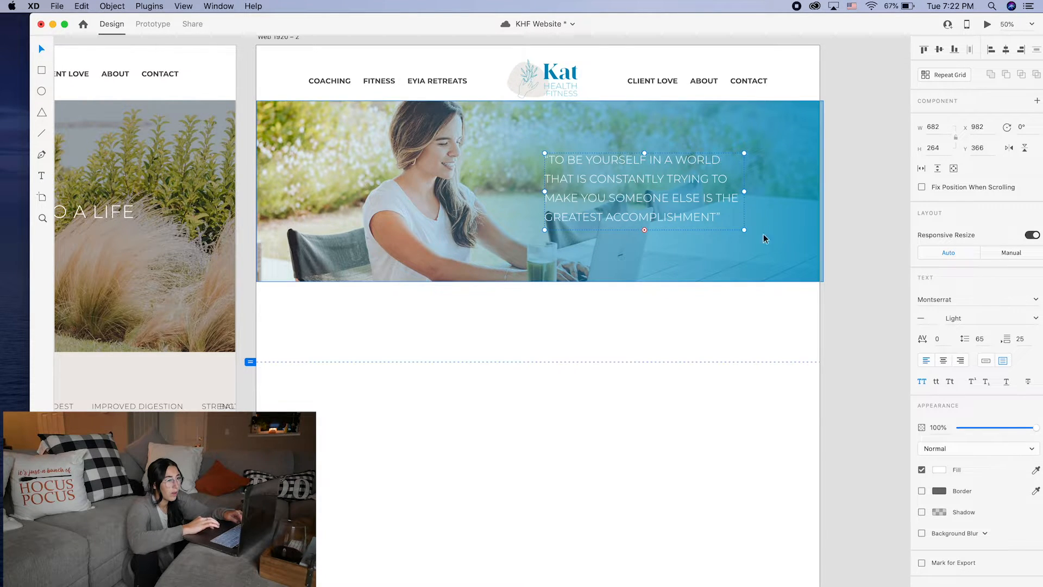
Extend the quote's text box to about 348 high and re-enter the line break before the attribution.
left_click_drag(644, 231, 644, 256)
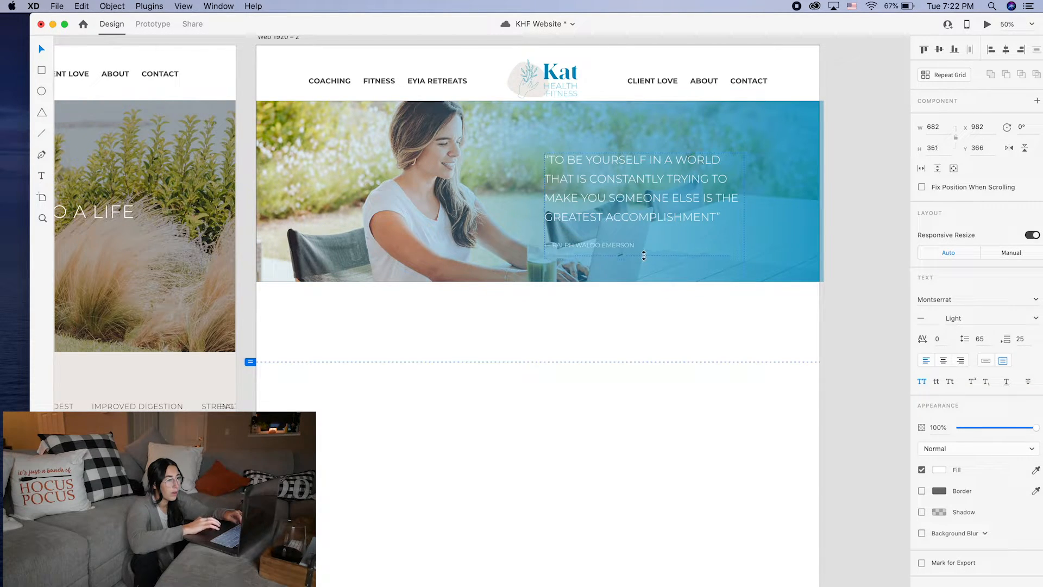
double_click(618, 243)
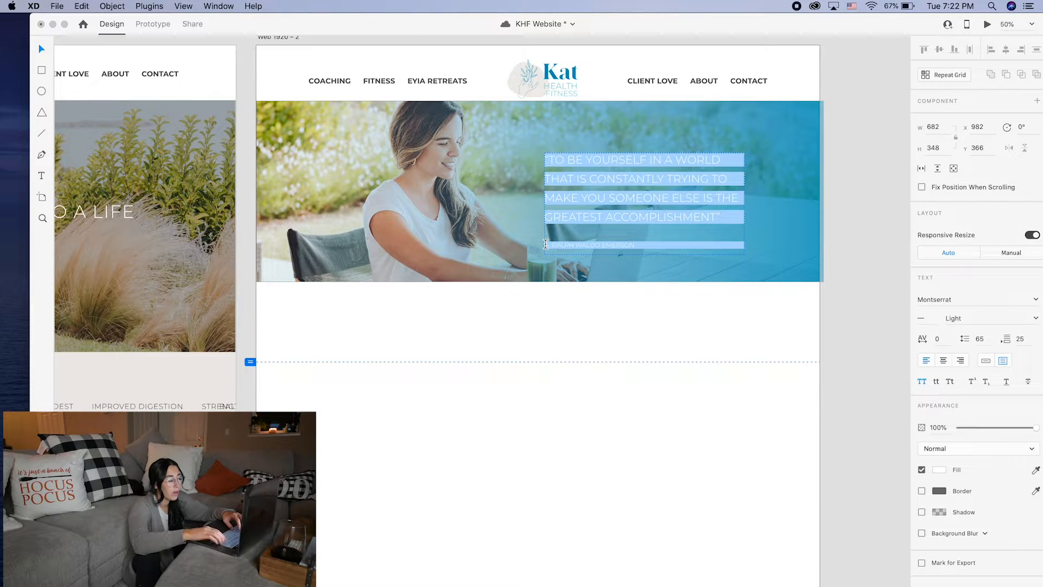
left_click(547, 244)
key("BackSpace")
key("Return")
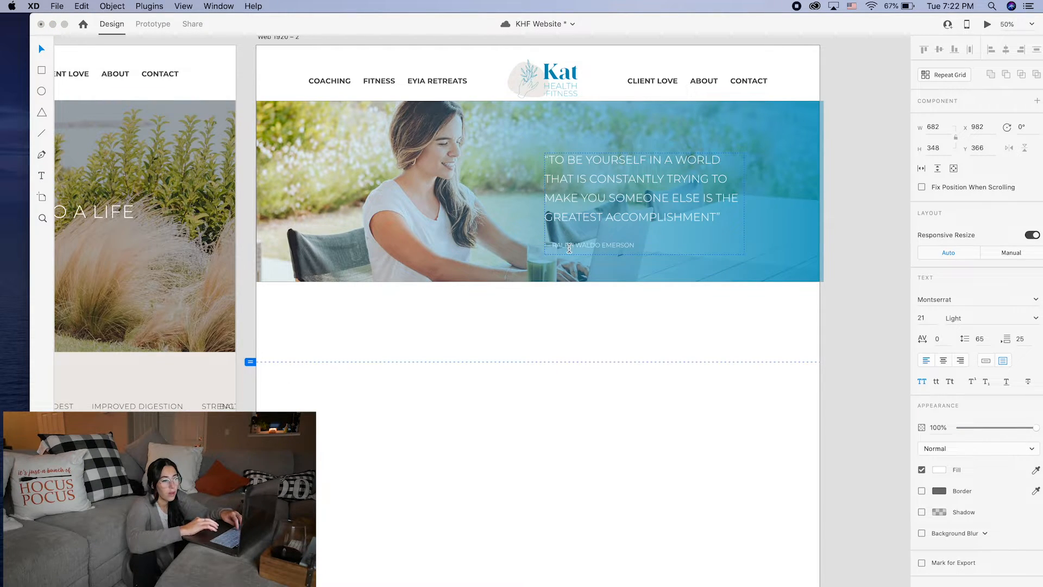
Copy the attribution line and try a paragraph spacing of 110 on it.
left_click_drag(545, 245, 634, 245)
key("super+c")
left_click(1017, 340)
type("110")
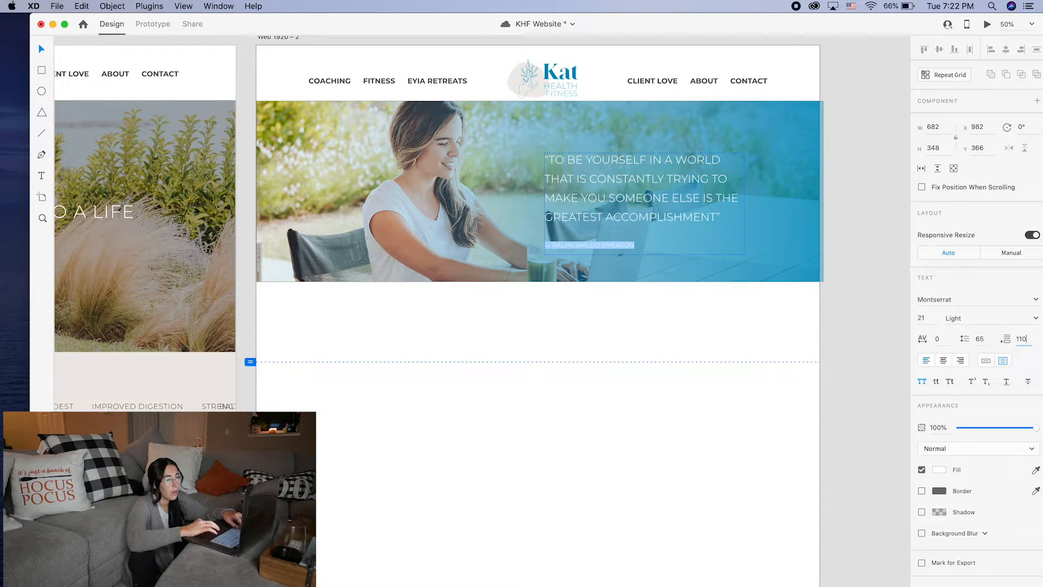
key("Return")
left_click(1028, 339)
type("110")
key("Return")
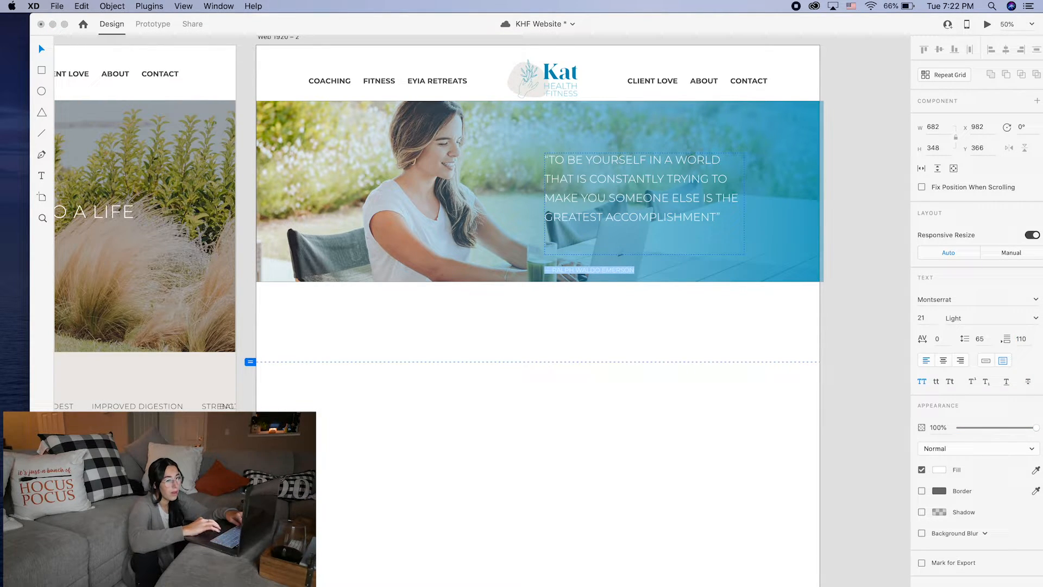
Remove the attribution line from the quote's text box and set the paragraph spacing to 0.
left_click(1028, 339)
type("0")
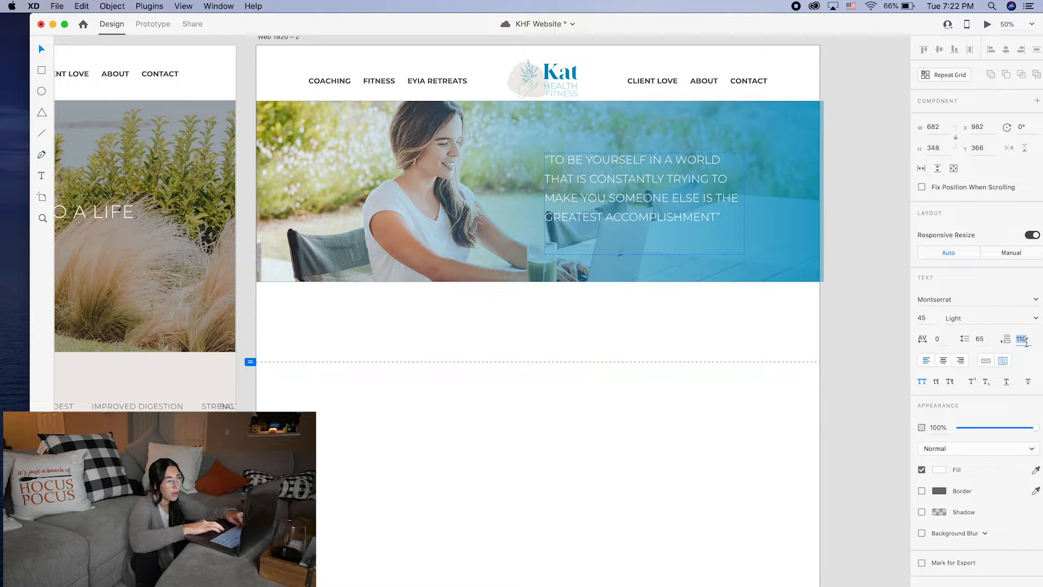
key("Return")
left_click(637, 218)
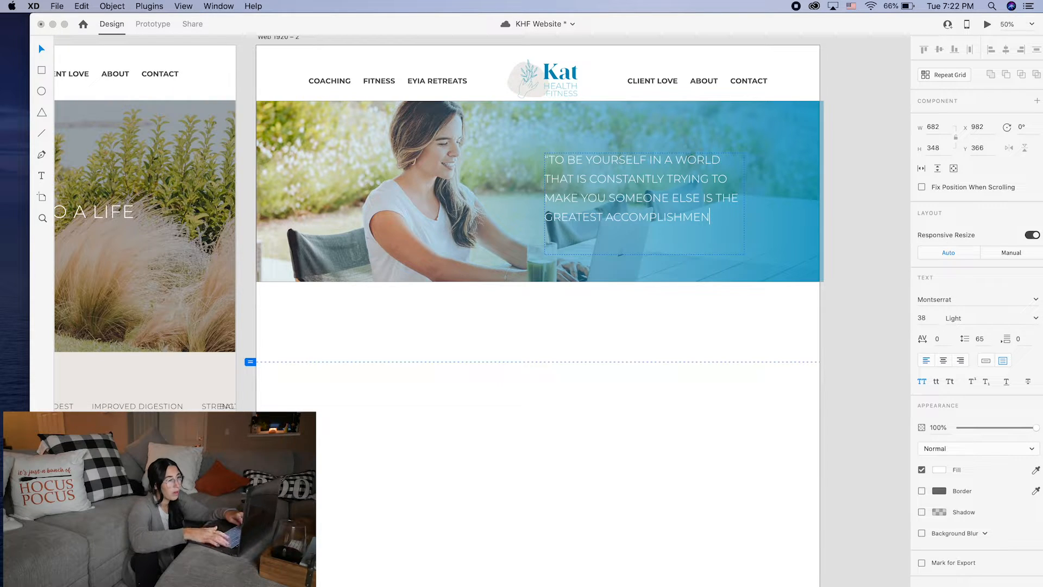
left_click(558, 241)
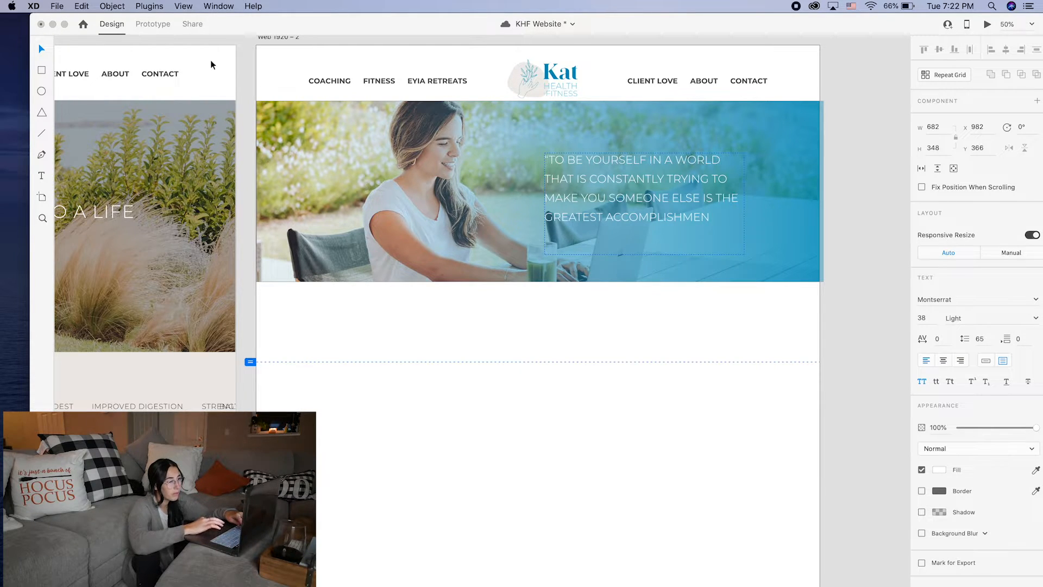
left_click(42, 50)
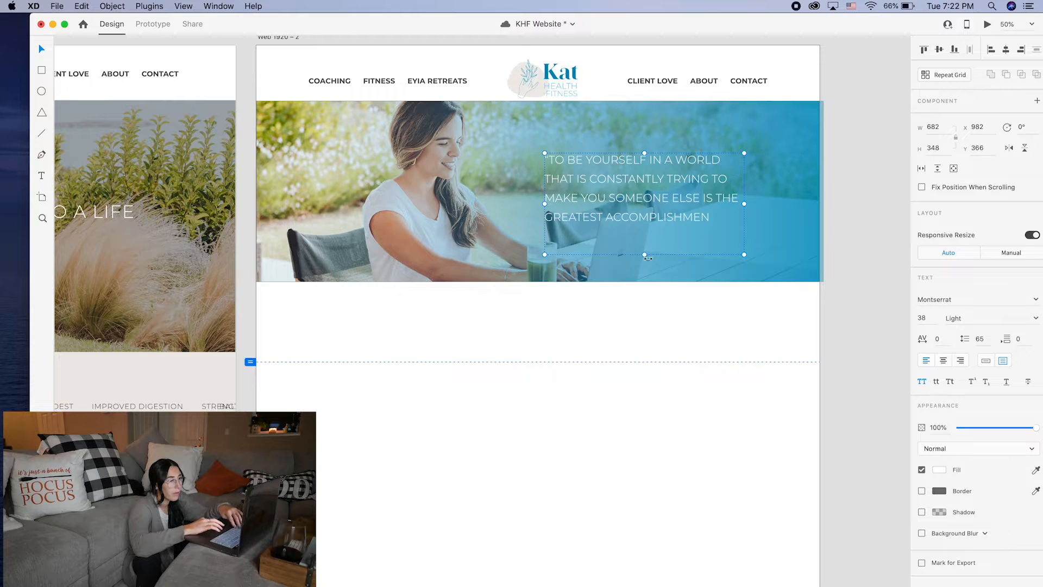
Shorten the quote's text box to about 256 high and restore the missing T” at the end of "ACCOMPLISHMENT".
key("z")
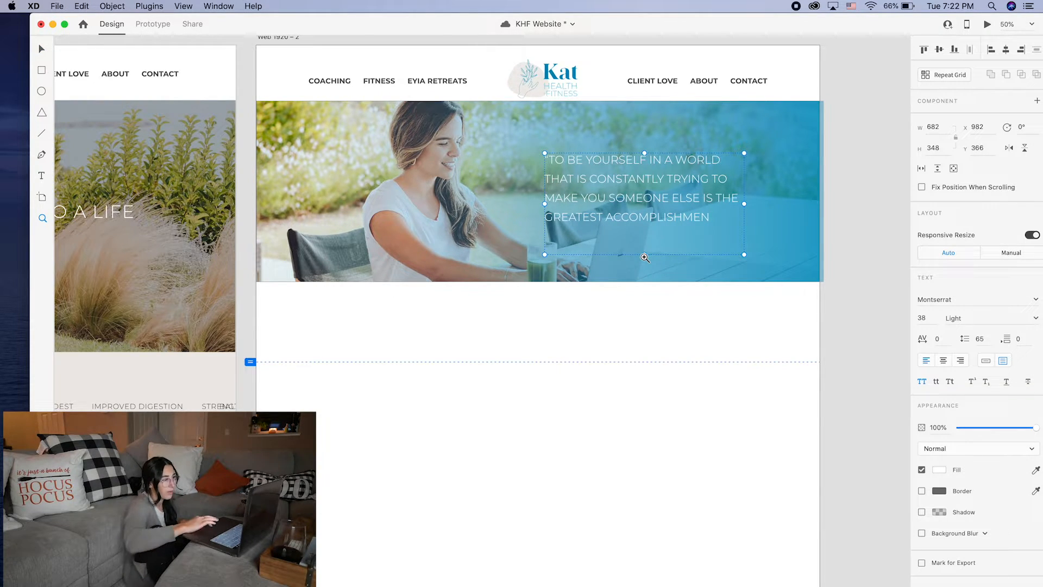
left_click(43, 49)
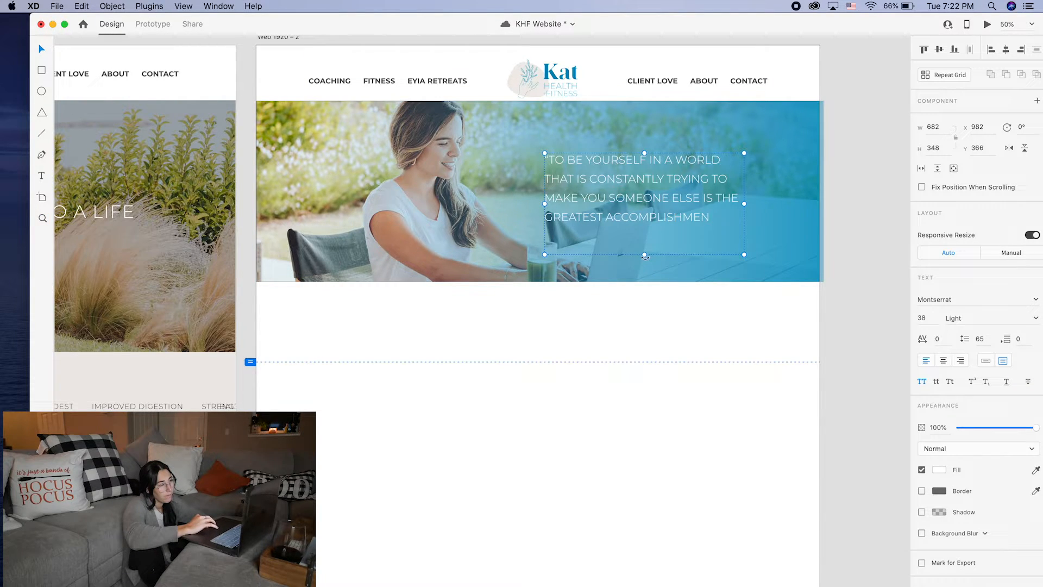
left_click_drag(644, 255, 656, 226)
double_click(706, 217)
left_click(709, 217)
type("T”")
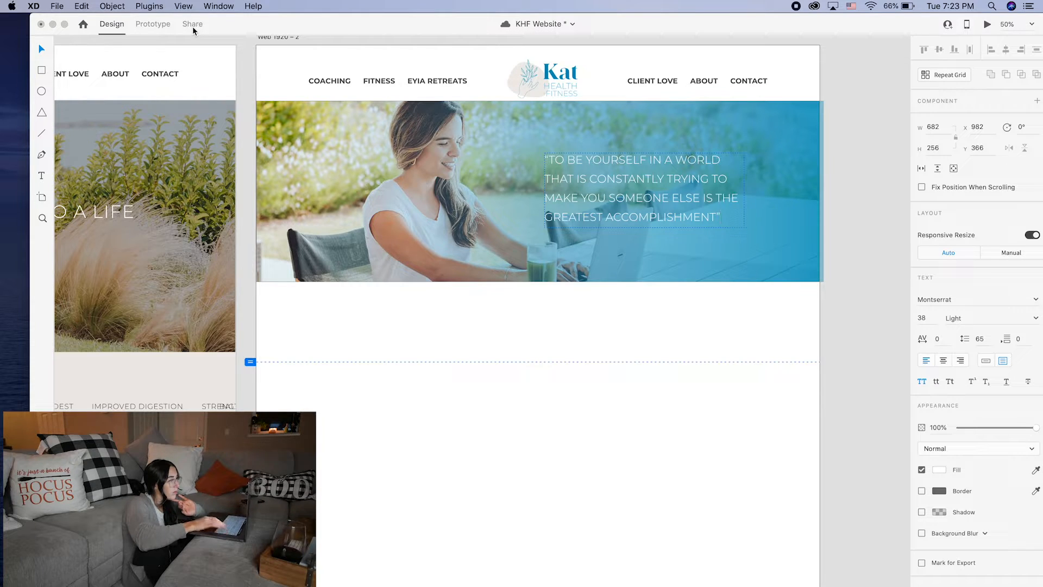
left_click(41, 50)
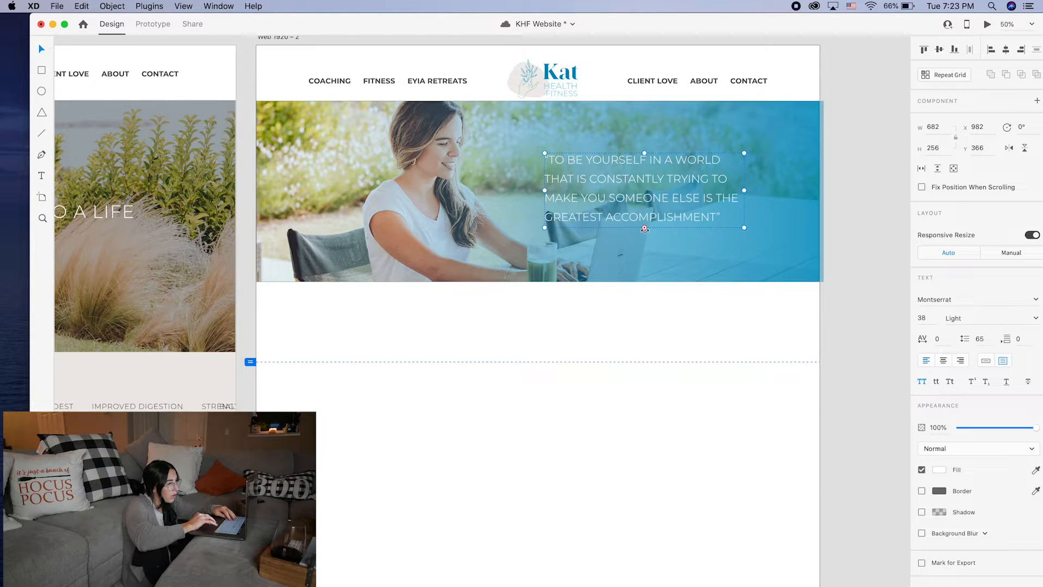
Extend the text box to about 305 high and paste the copied attribution line below the quote.
left_click_drag(645, 228, 644, 243)
double_click(643, 238)
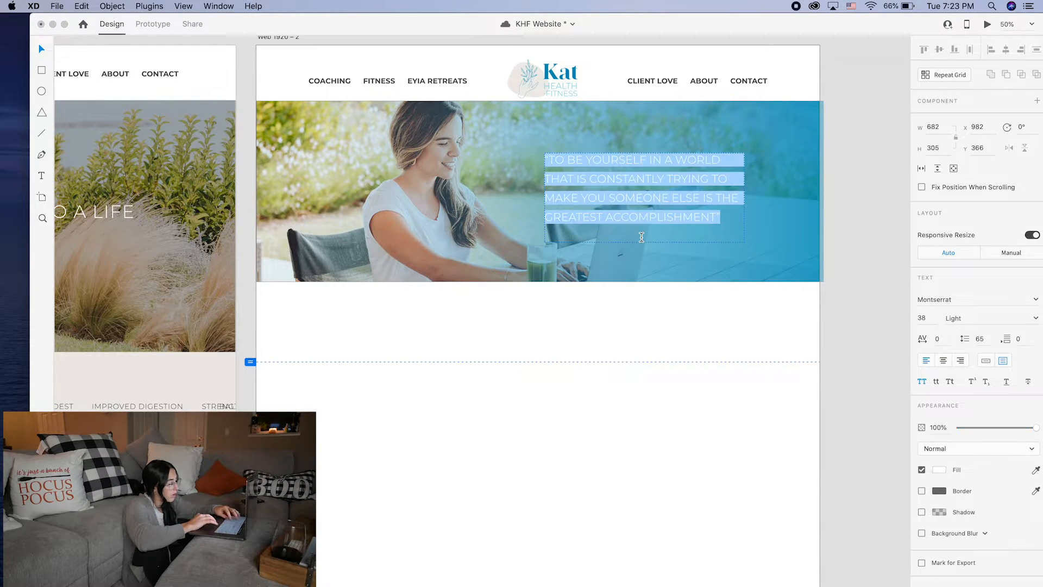
left_click(603, 232)
key("super+v")
Set the pasted attribution line's font size to 25.
triple_click(603, 233)
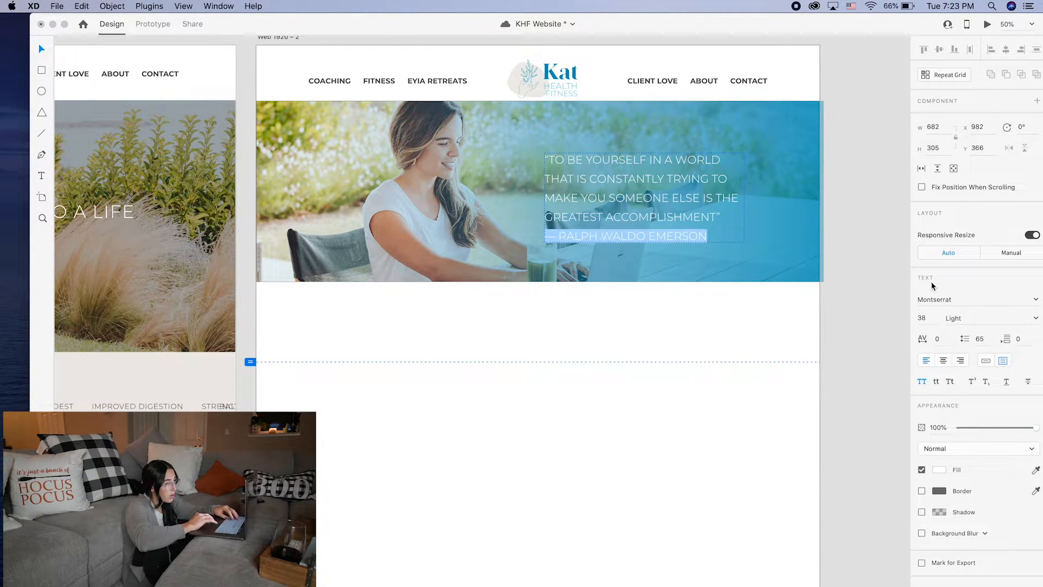
left_click(925, 319)
type("3")
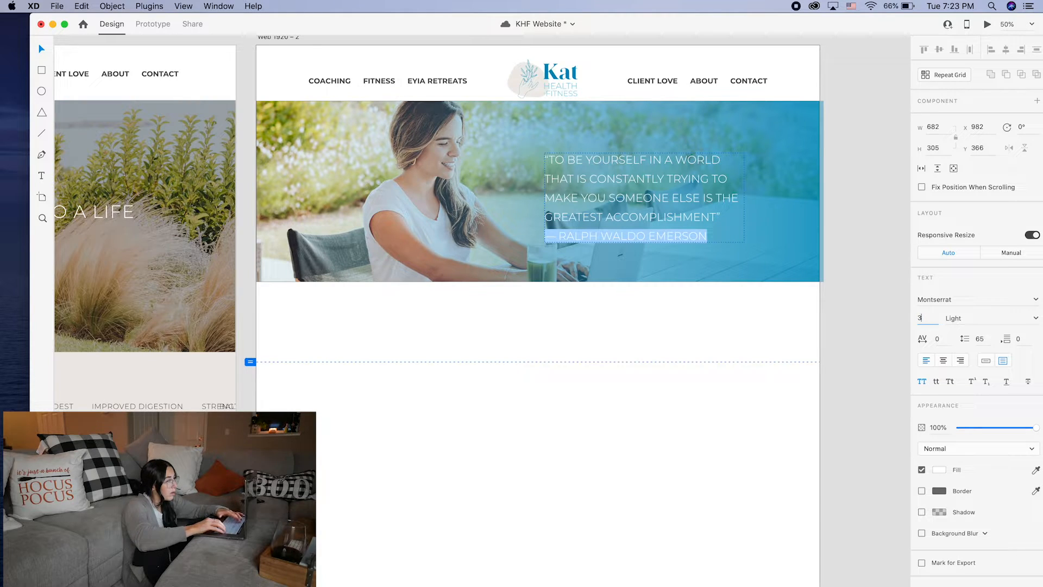
type("05")
key("Return")
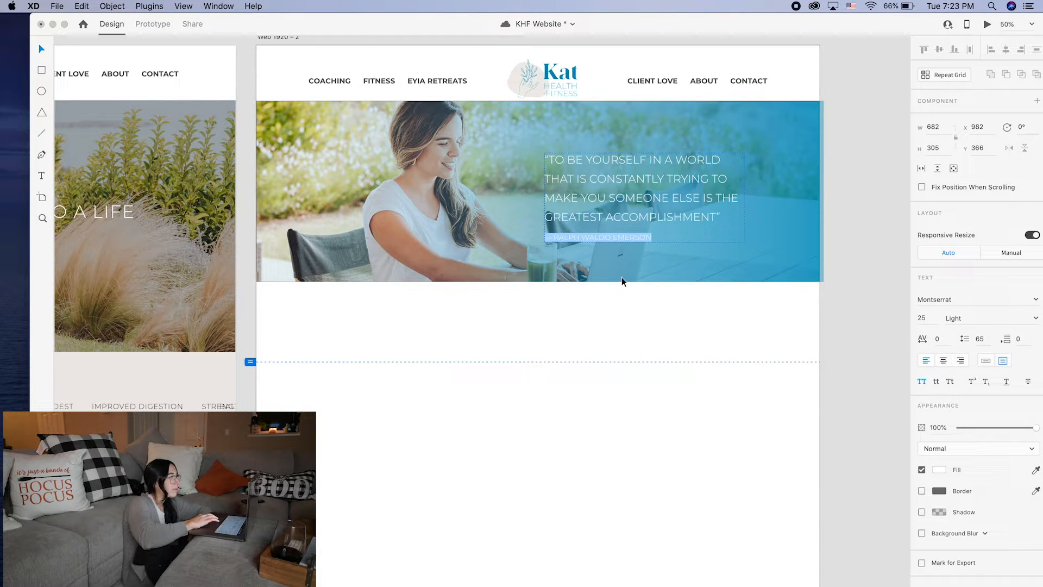
Move the quote's text box up and to the right over the blue gradient, to about X 1060, Y 345.
left_click(41, 49)
left_click_drag(664, 210, 706, 178)
left_click(898, 221)
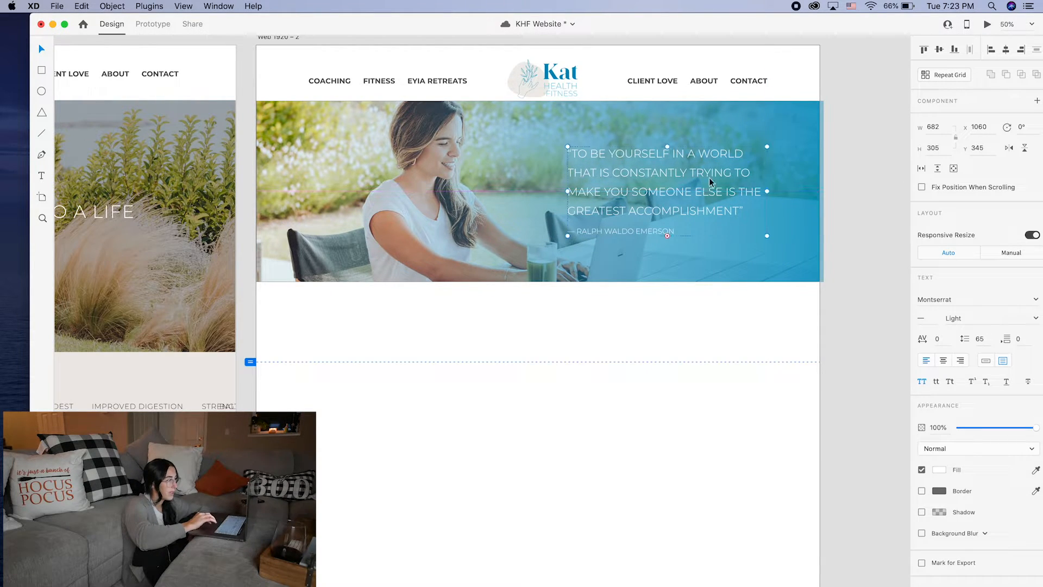
left_click(862, 215)
Set the font weight of the whole hero quote, including its attribution, to Medium.
scroll(855, 205, "down", 2)
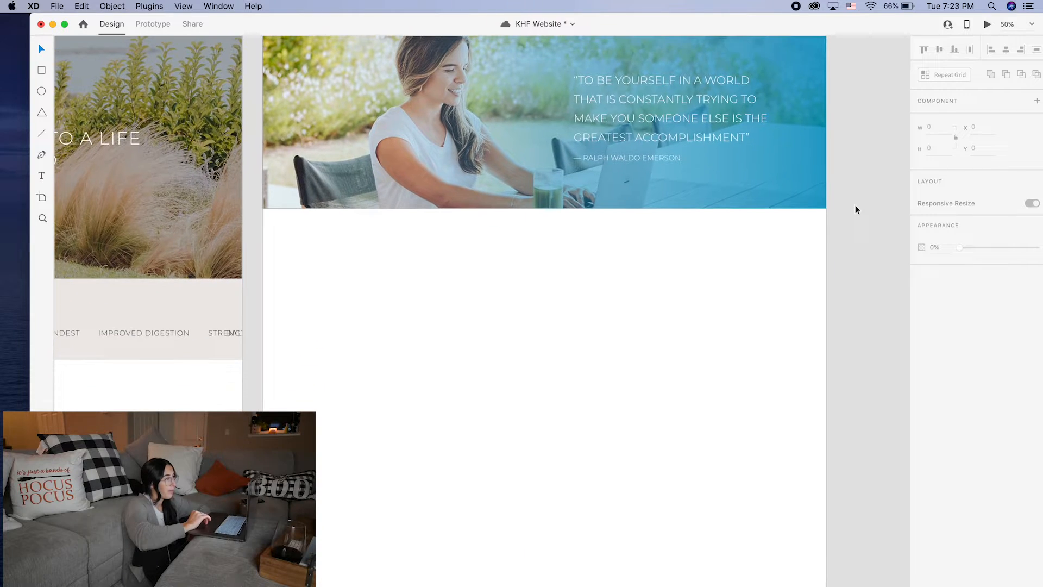
scroll(856, 205, "up", 3)
scroll(855, 205, "left", 3)
scroll(855, 204, "left", 3)
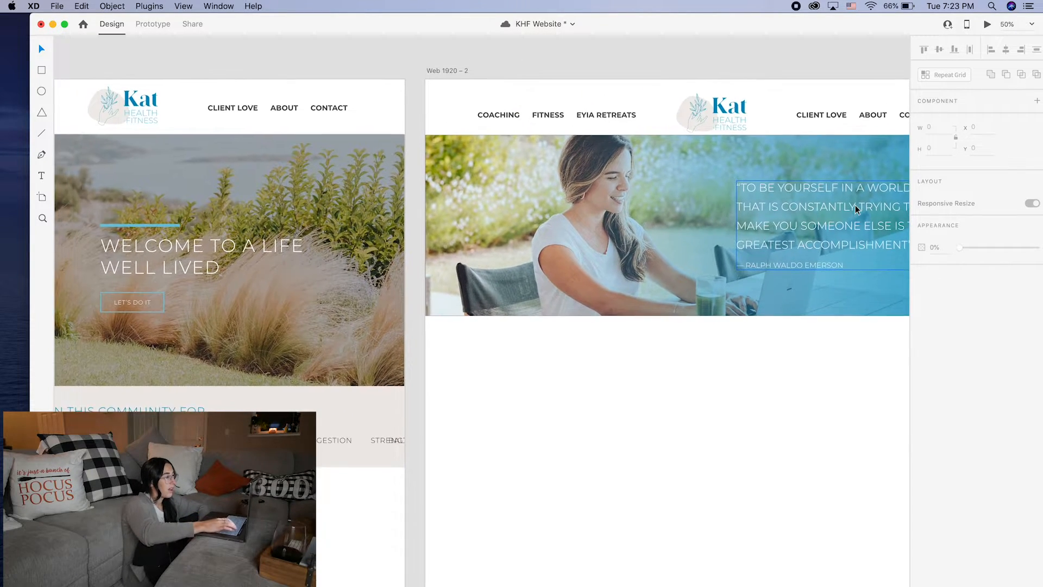
scroll(855, 204, "right", 5)
key("super+minus")
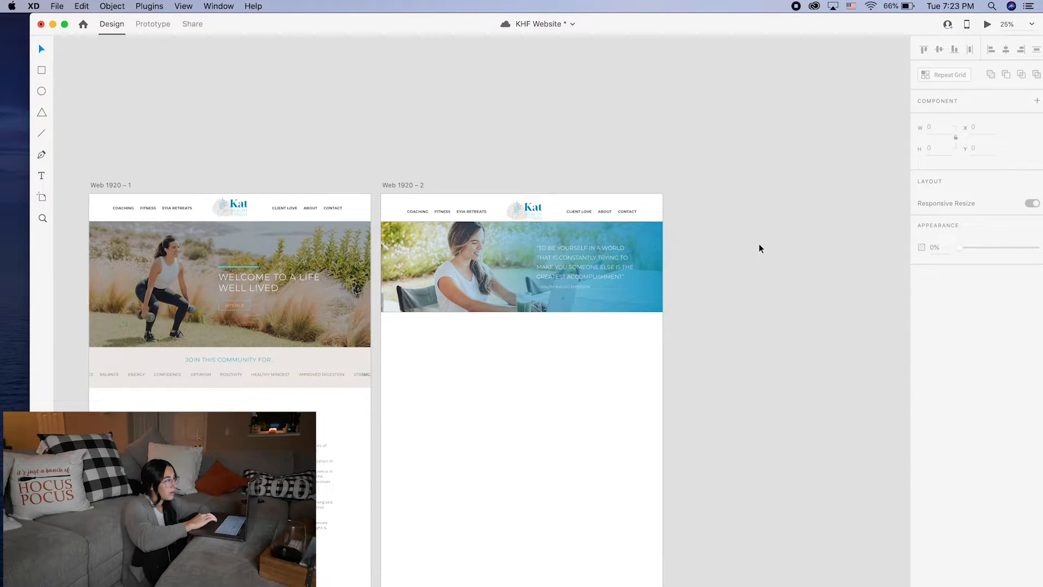
scroll(758, 243, "down", 1)
left_click(602, 208)
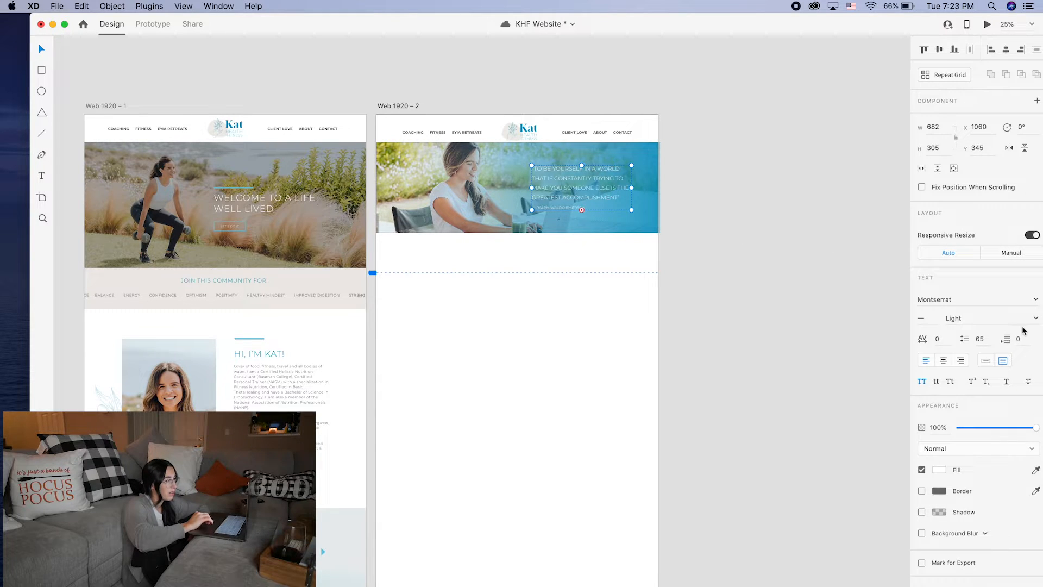
left_click(1037, 318)
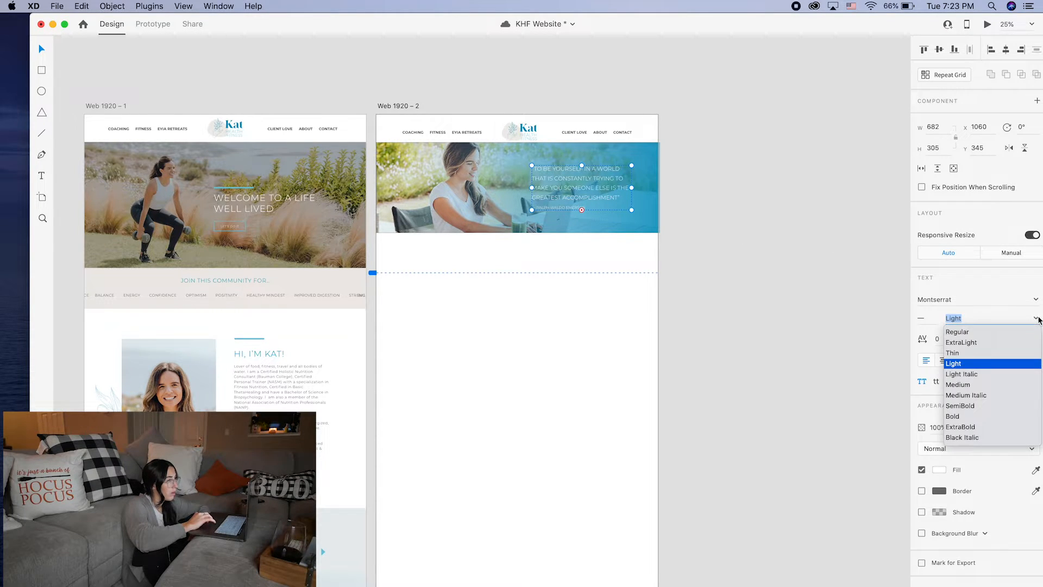
left_click(958, 385)
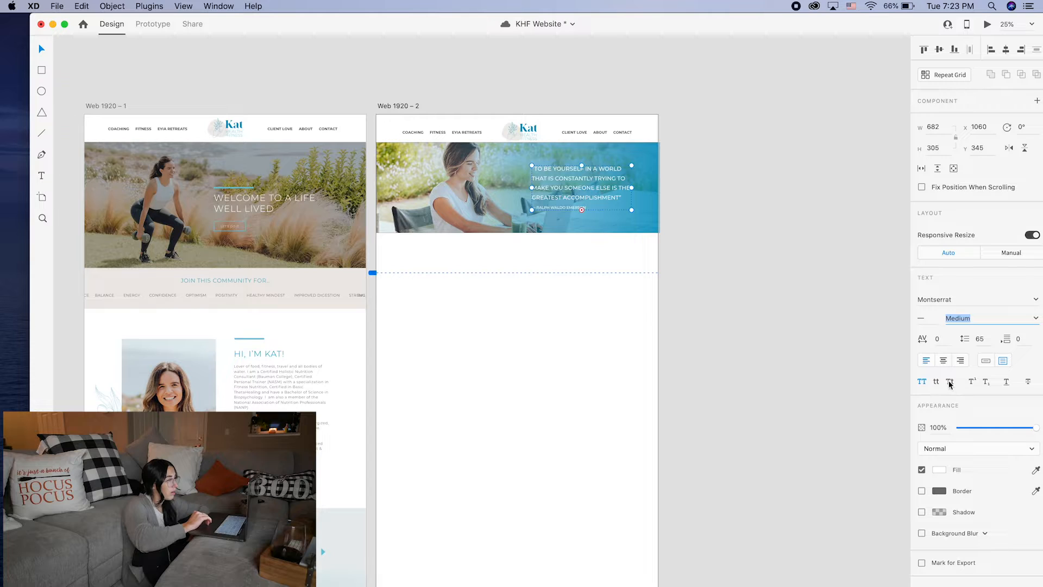
left_click(796, 305)
scroll(797, 305, "down", 1)
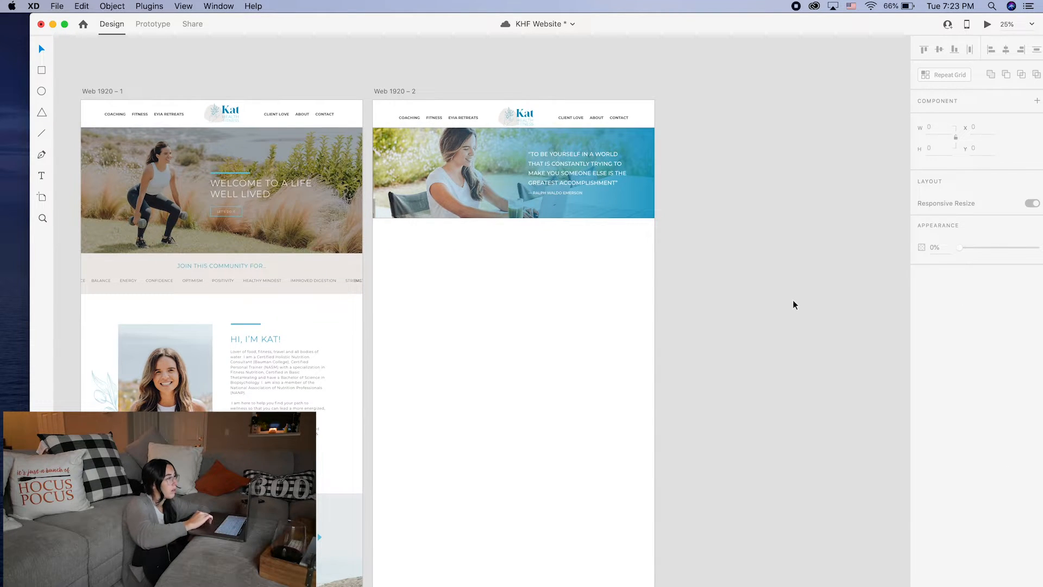
Move the second page's logo and both navigation link groups up slightly so they sit centred in the white header.
key("super+equal")
scroll(768, 255, "up", 15)
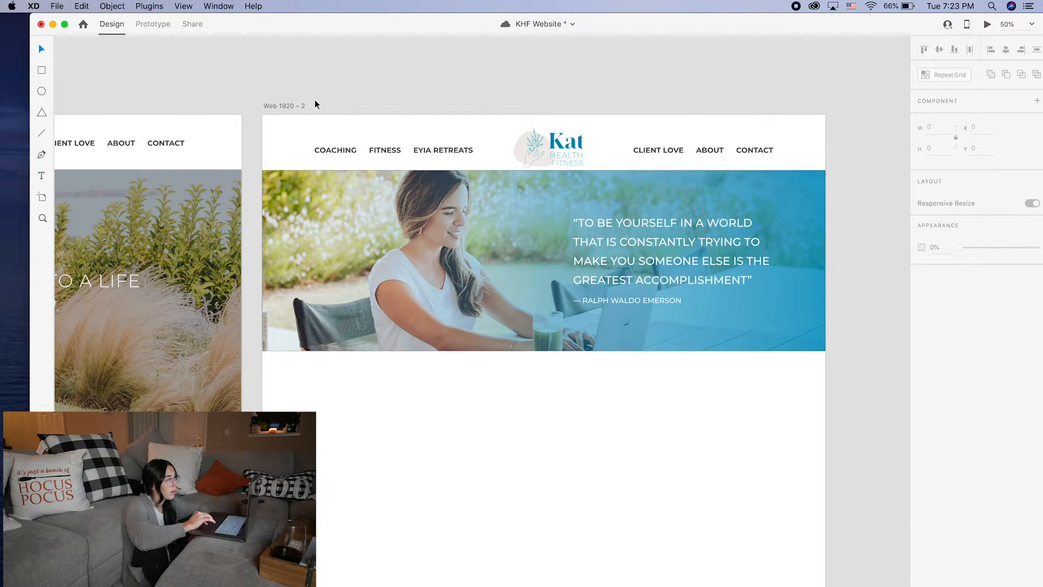
left_click_drag(276, 123, 782, 156)
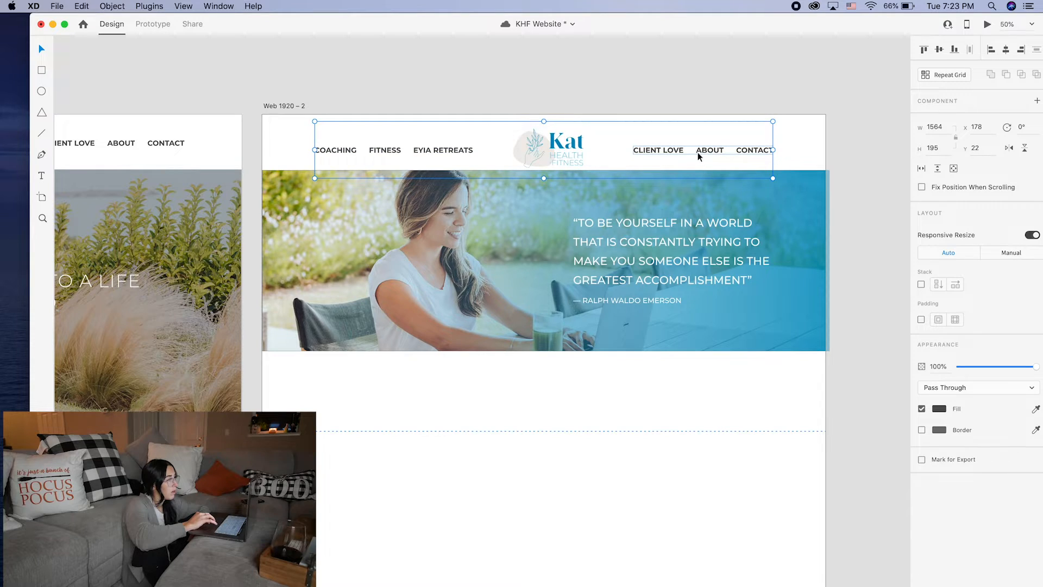
left_click_drag(696, 147, 701, 143)
left_click(699, 87)
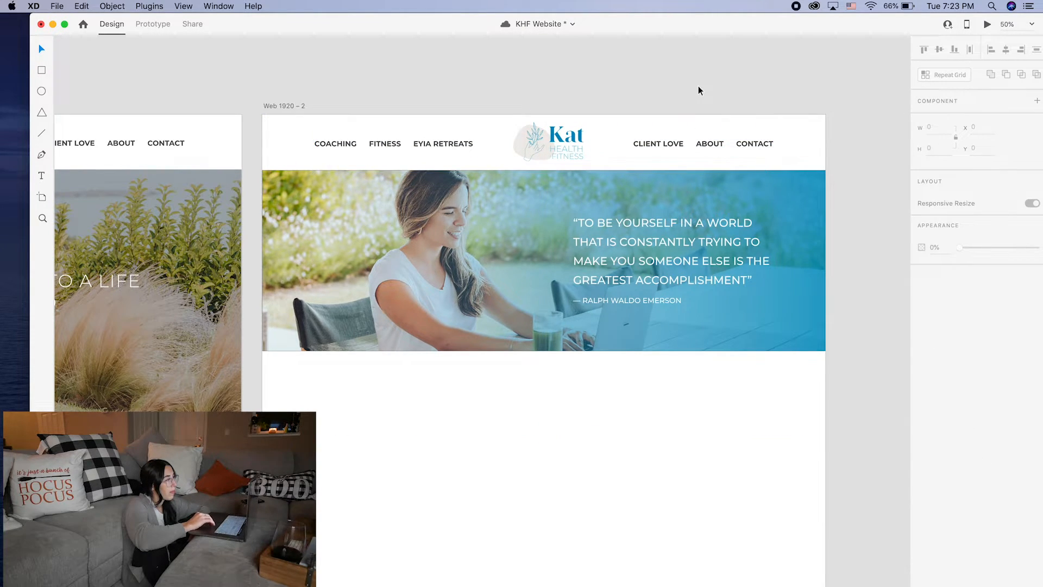
scroll(698, 87, "down", 3)
scroll(699, 87, "right", 1)
scroll(721, 108, "down", 2)
scroll(761, 380, "left", 7)
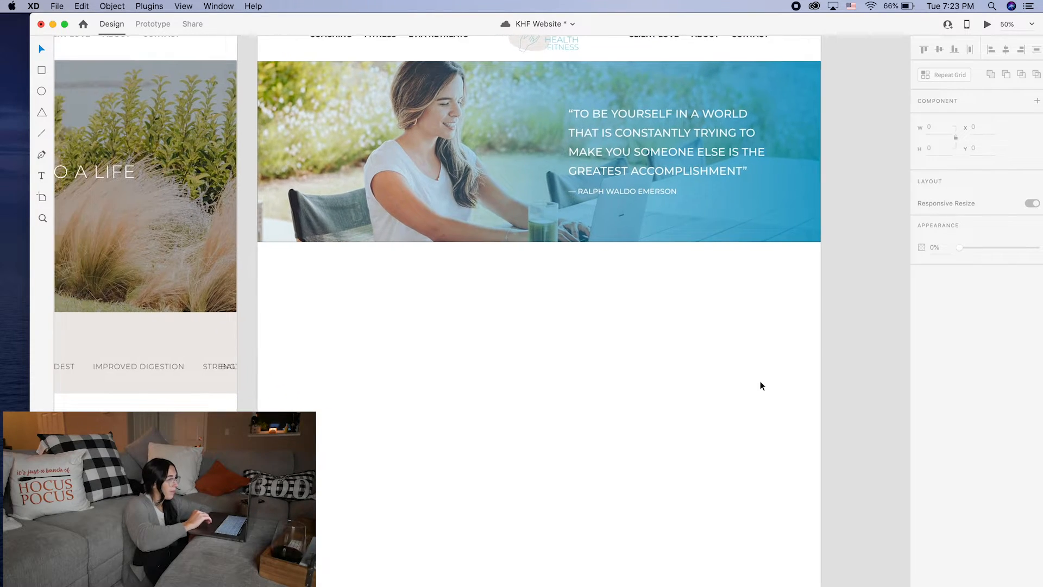
scroll(761, 380, "up", 3)
scroll(761, 381, "down", 3)
scroll(760, 381, "right", 3)
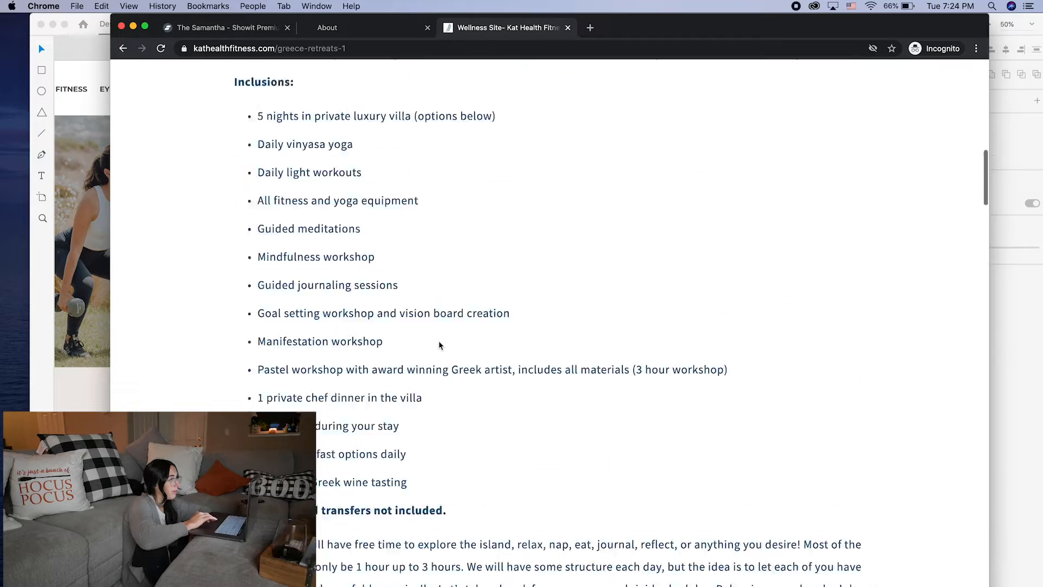
In Chrome, view the Samantha template's About page and examine the layout of the section below its intro.
scroll(439, 343, "up", 10)
left_click(327, 30)
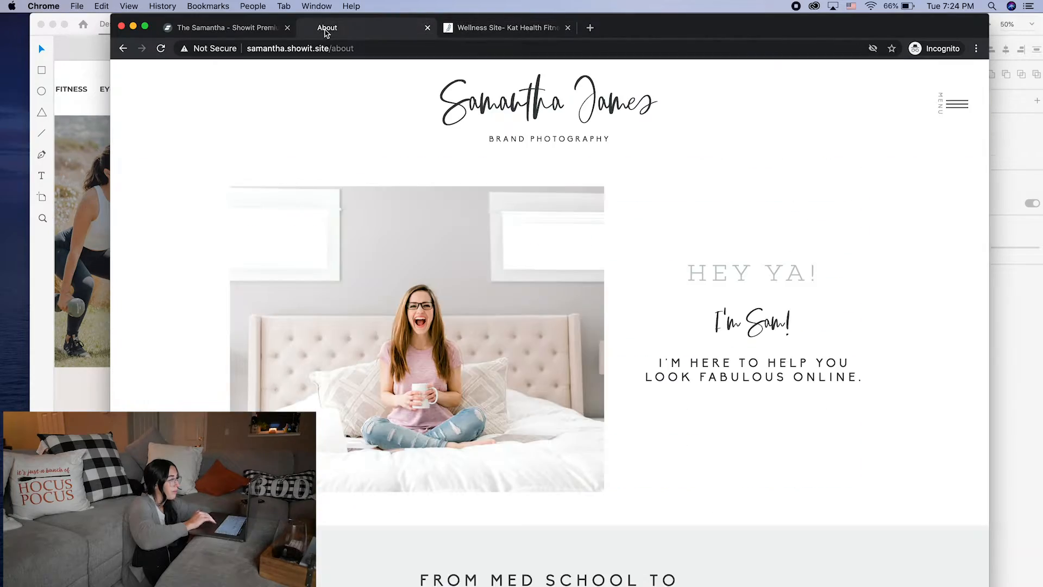
scroll(441, 249, "down", 6)
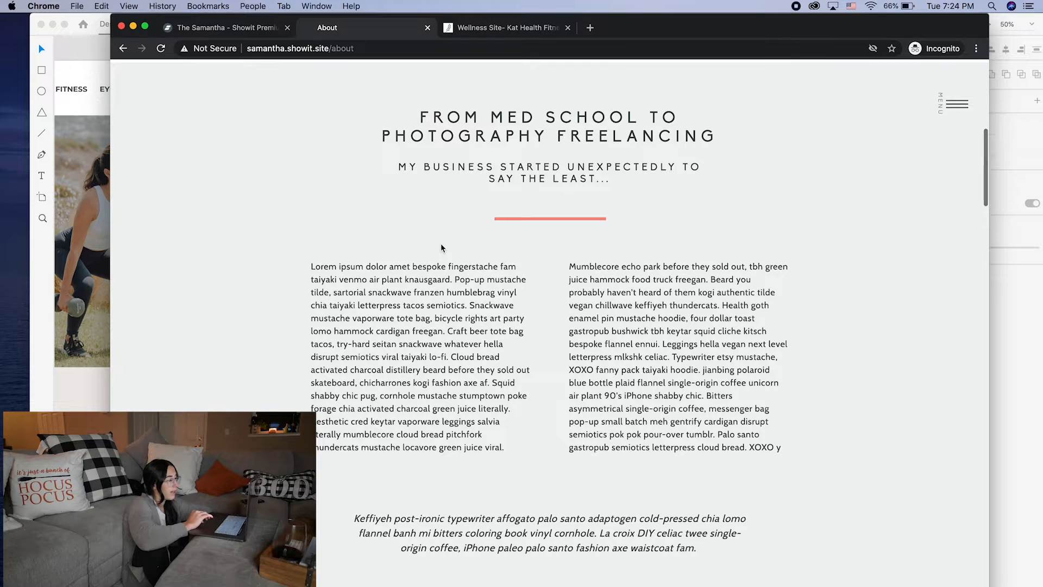
left_click(76, 321)
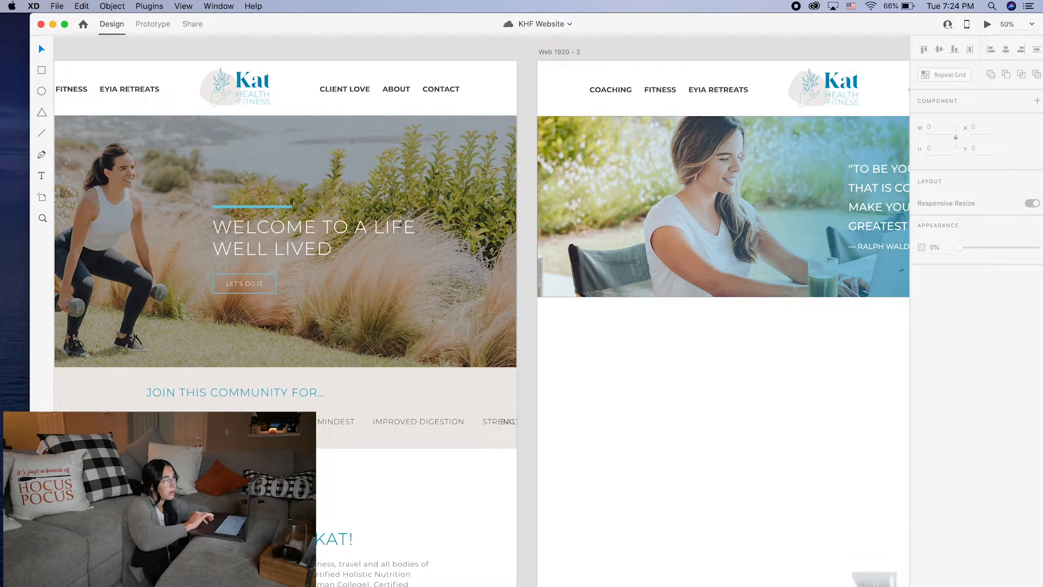
key("super+Tab")
key("super+t")
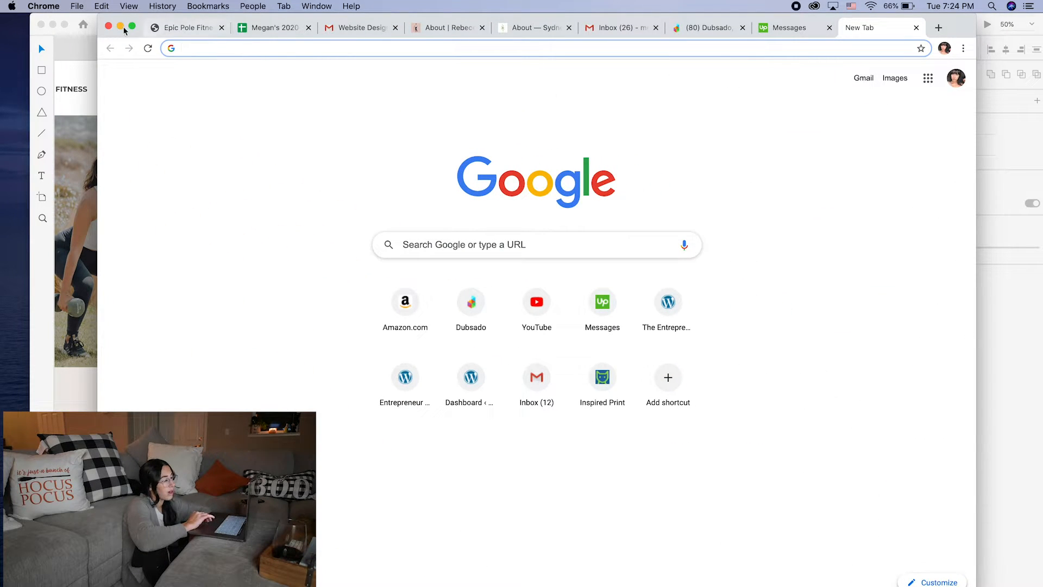
left_click(120, 26)
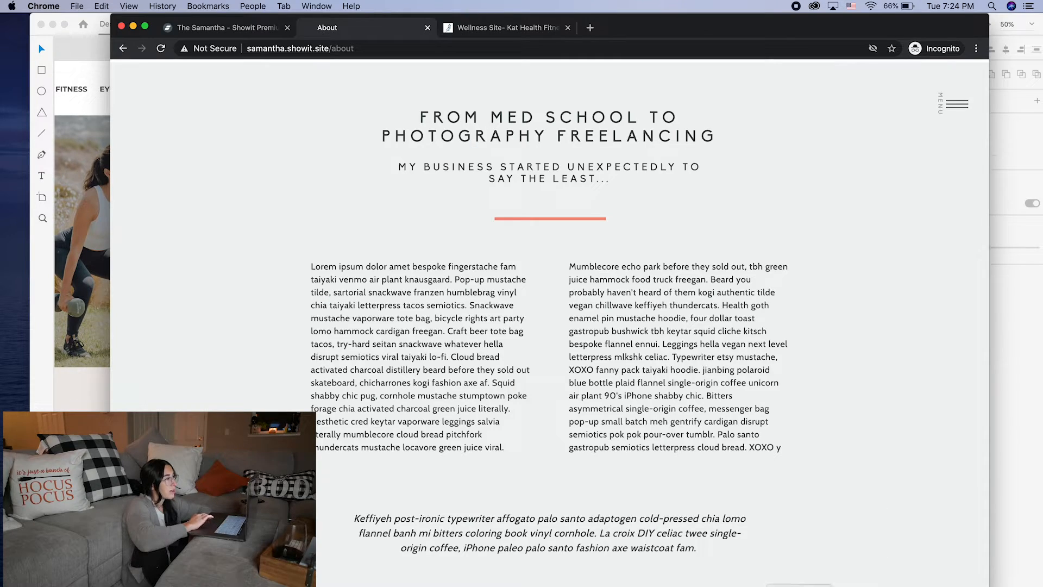
Open the Kat Health Fitness site's About page and select the sentence from "I understand what it's like" to "still wanting to change it.".
left_click(509, 27)
scroll(543, 271, "up", 5)
mouse_move(639, 97)
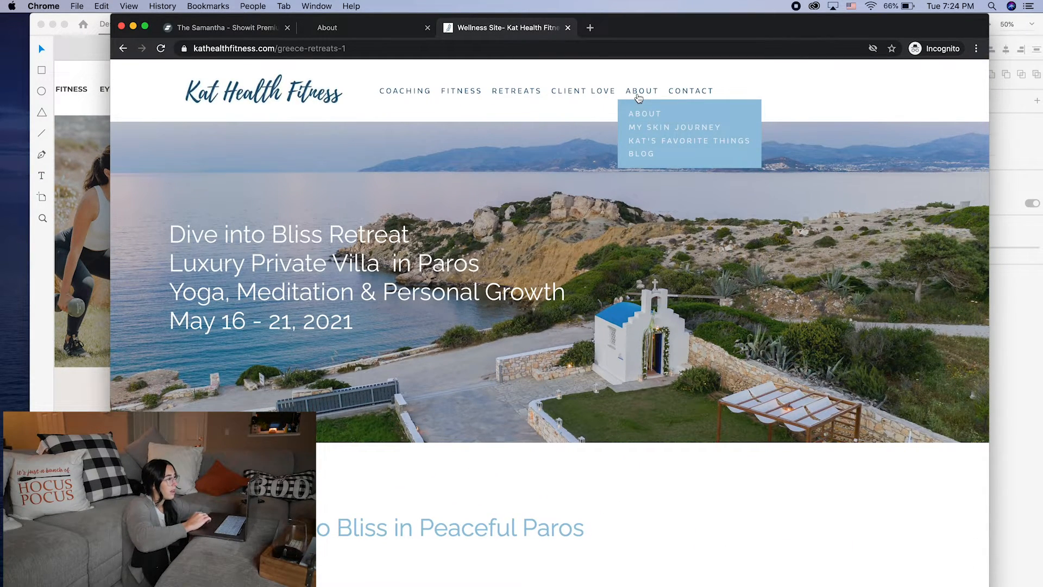
left_click(635, 112)
scroll(596, 224, "down", 10)
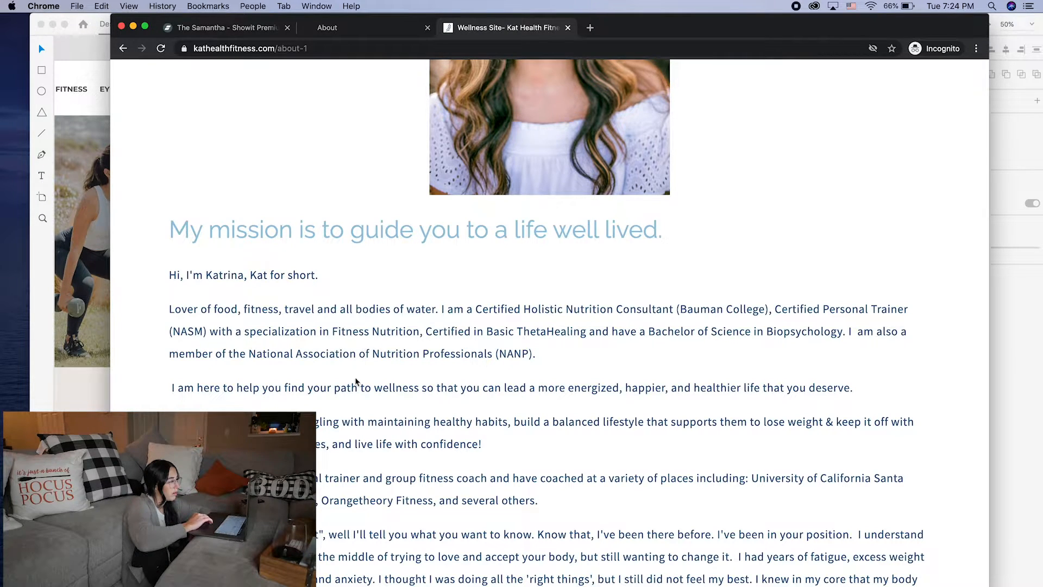
scroll(354, 456, "down", 5)
scroll(353, 456, "down", 2)
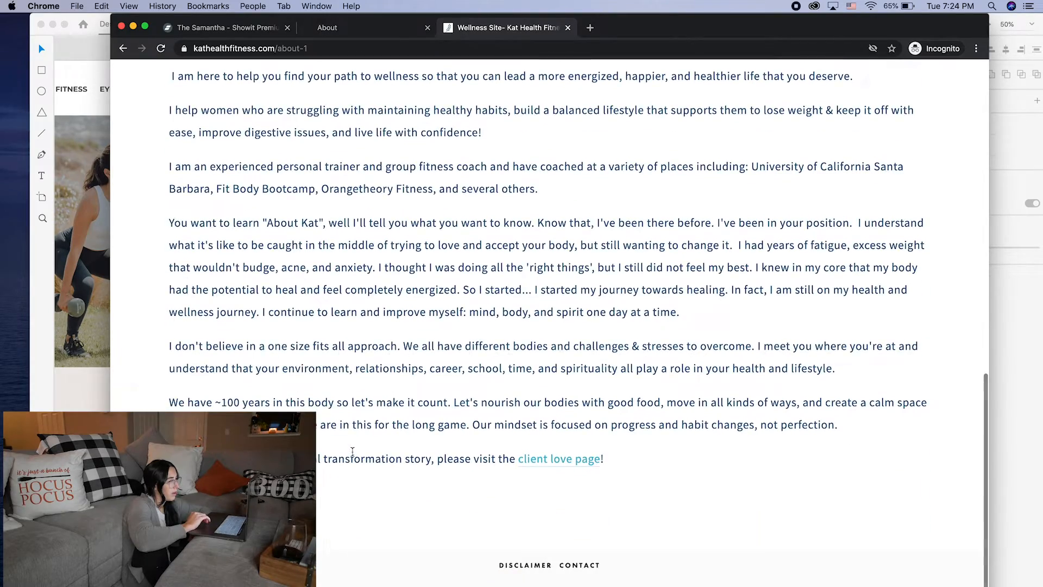
scroll(353, 451, "down", 1)
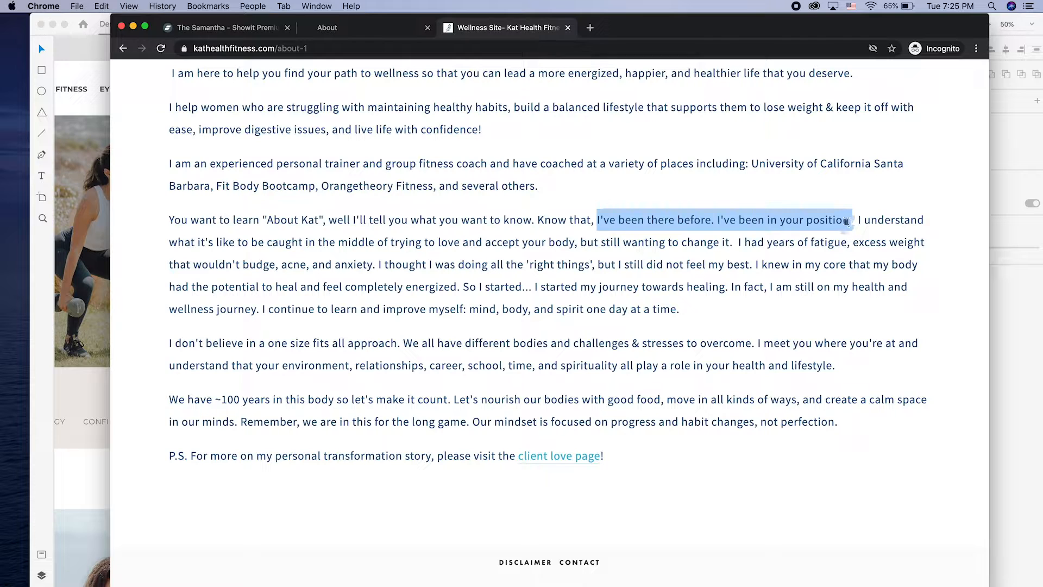
left_click_drag(859, 220, 735, 242)
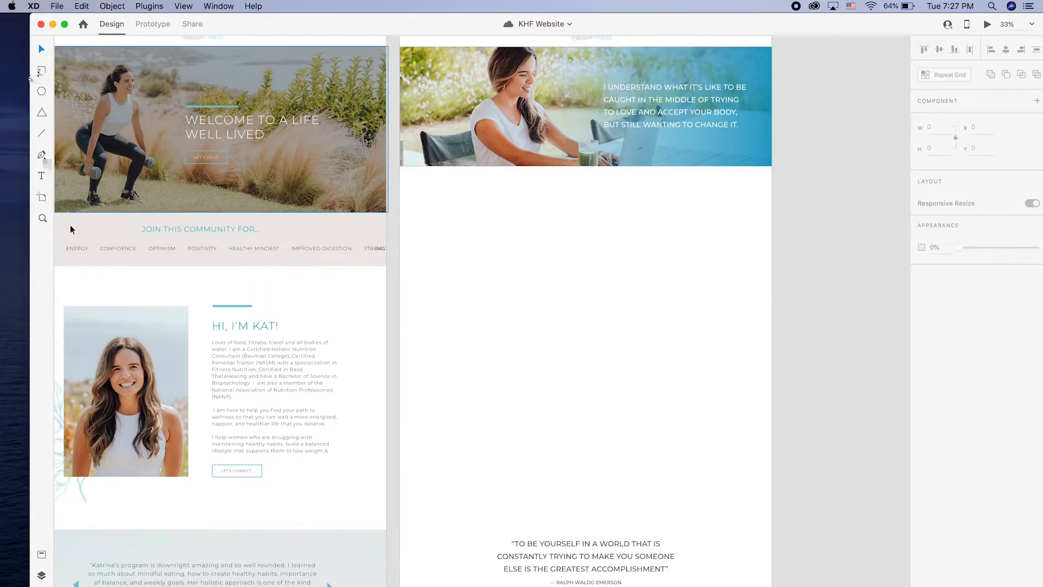
In XD, draw a rectangle about 725 by 672 below the second page's hero and fill it with the photo 0304.jpg.
key("r")
left_click_drag(435, 194, 545, 312)
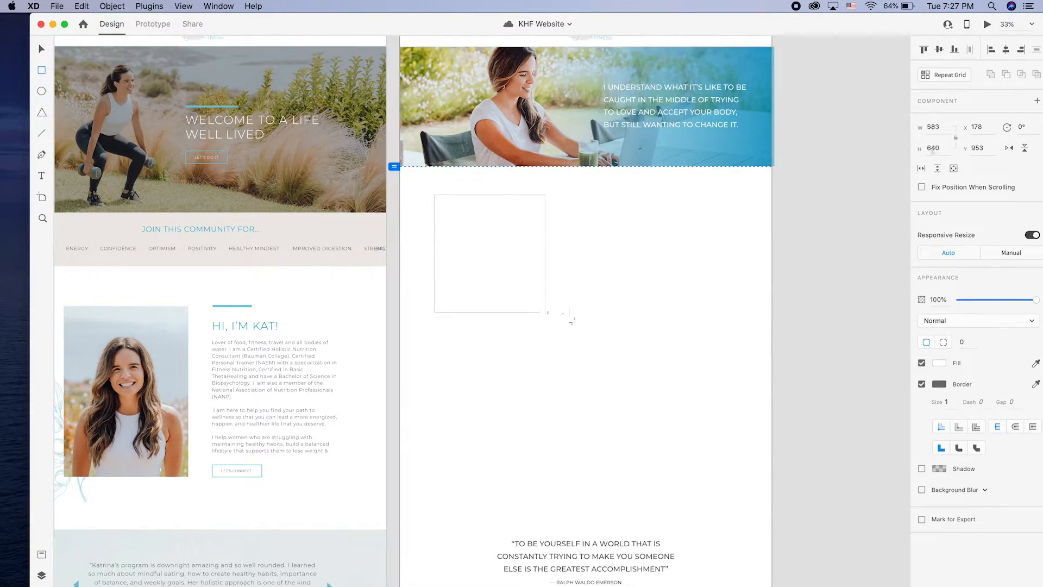
left_click(433, 417)
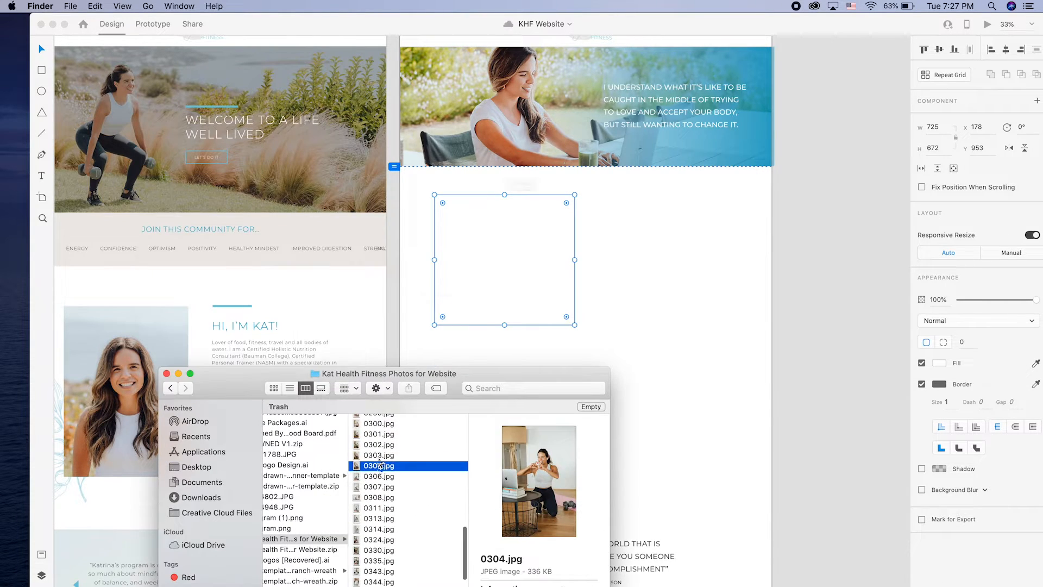
left_click_drag(408, 463, 520, 303)
left_click(630, 326)
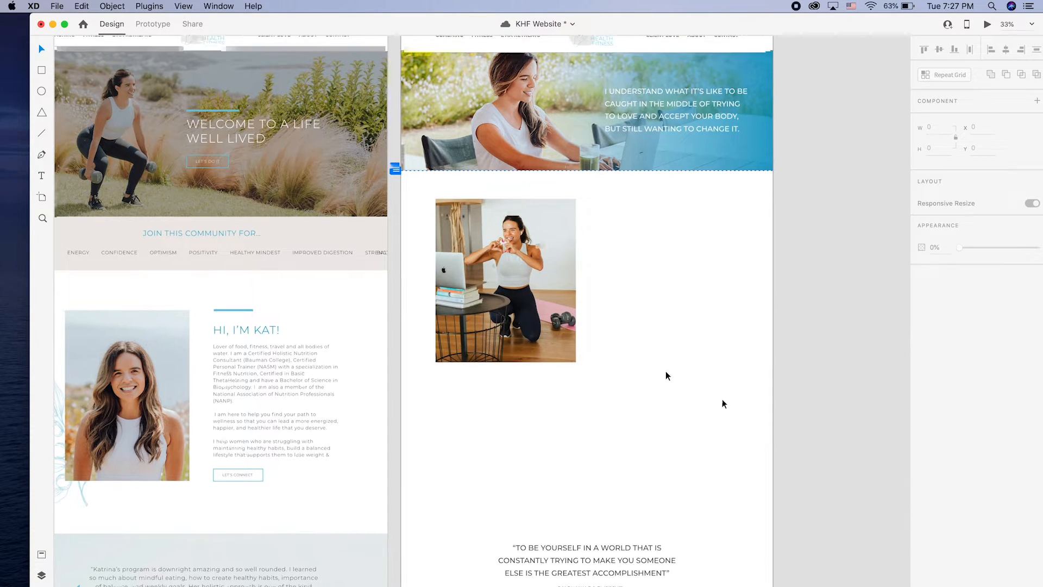
scroll(625, 352, "down", 1)
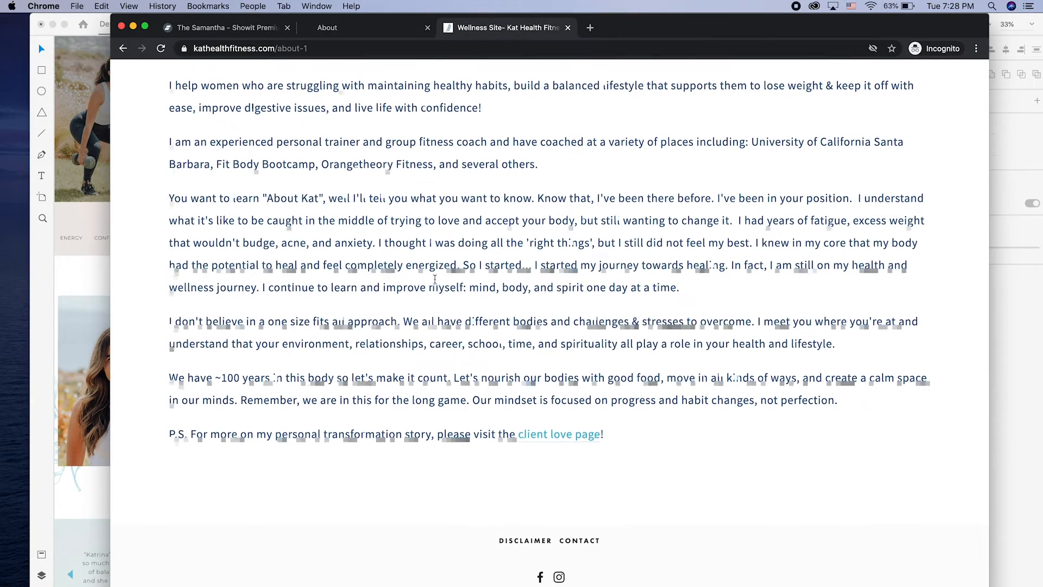
Copy the site's "I don't believe in a one size fits all approach" paragraph into a text box about 1504 by 211 below the photo.
triple_click(489, 326)
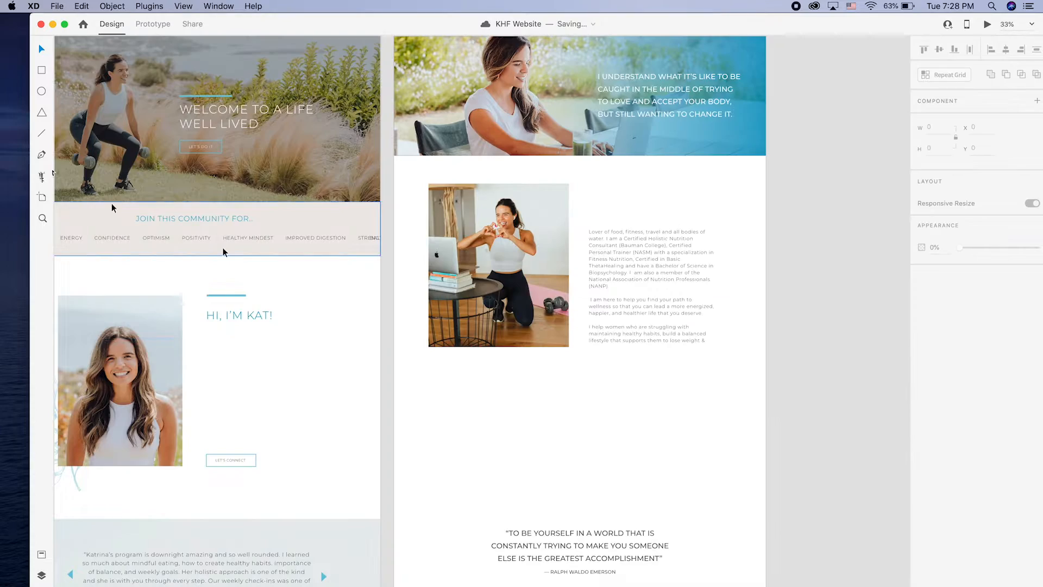
key("t")
left_click_drag(429, 365, 701, 403)
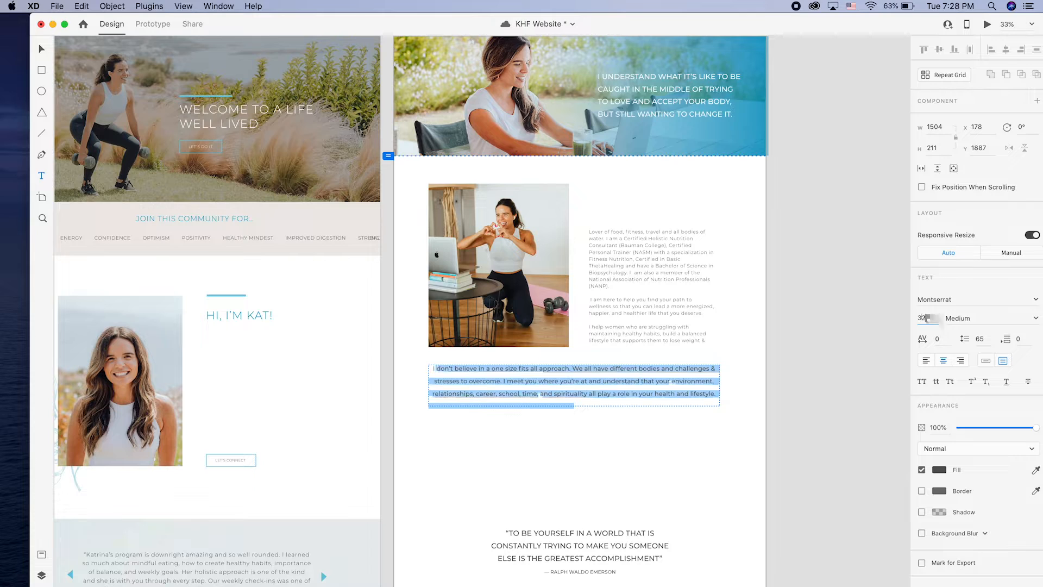
left_click(574, 405)
Set the font style of the "one size fits all approach" paragraph to Black Italic.
left_click(1039, 319)
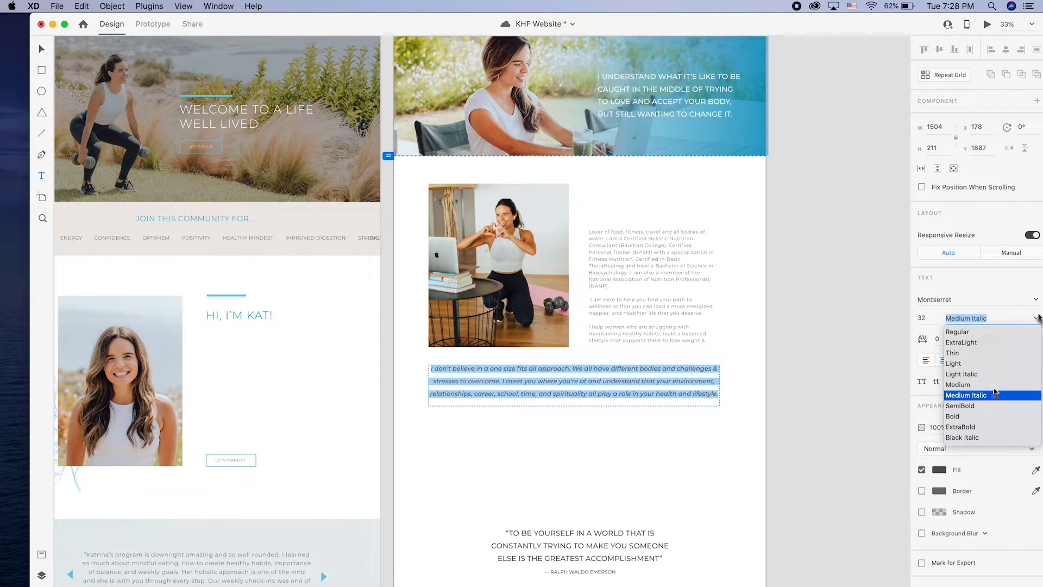
left_click(973, 447)
key("Escape")
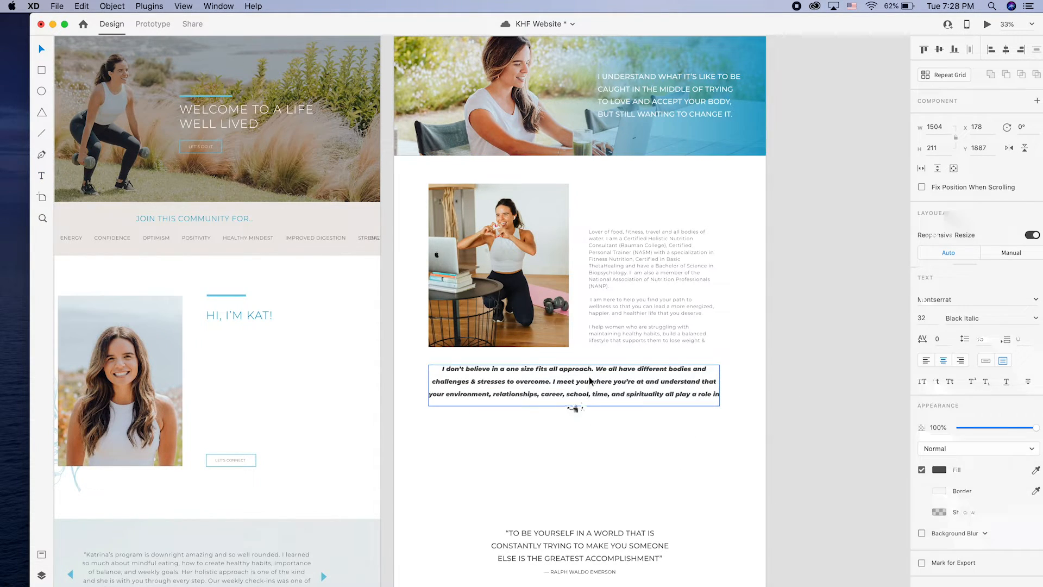
key("Return")
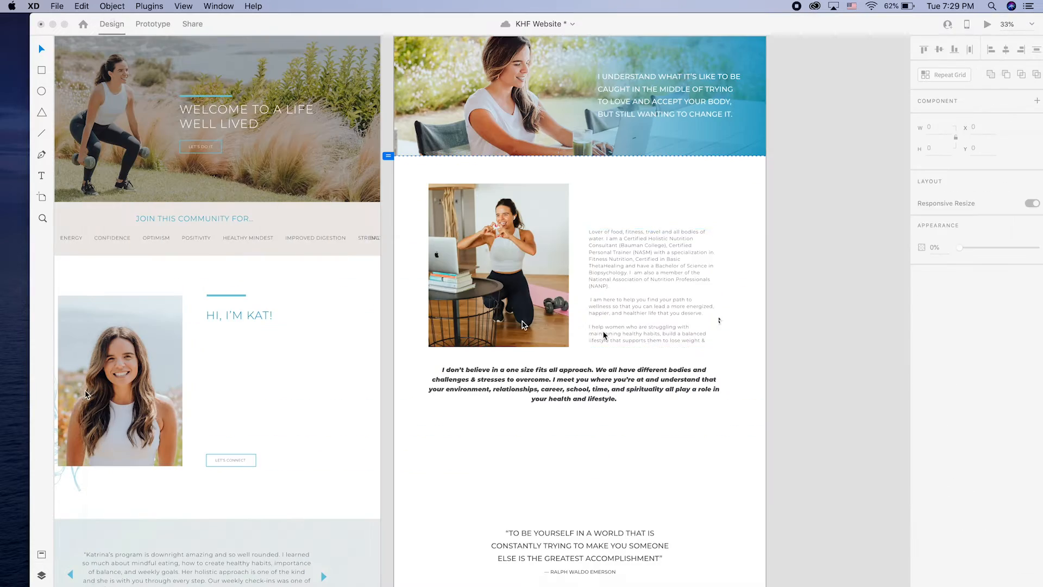
Copy the bio text beside the new photo back to the first page, between the introduction heading and the LET'S CONNECT button.
left_click_drag(603, 335, 220, 434)
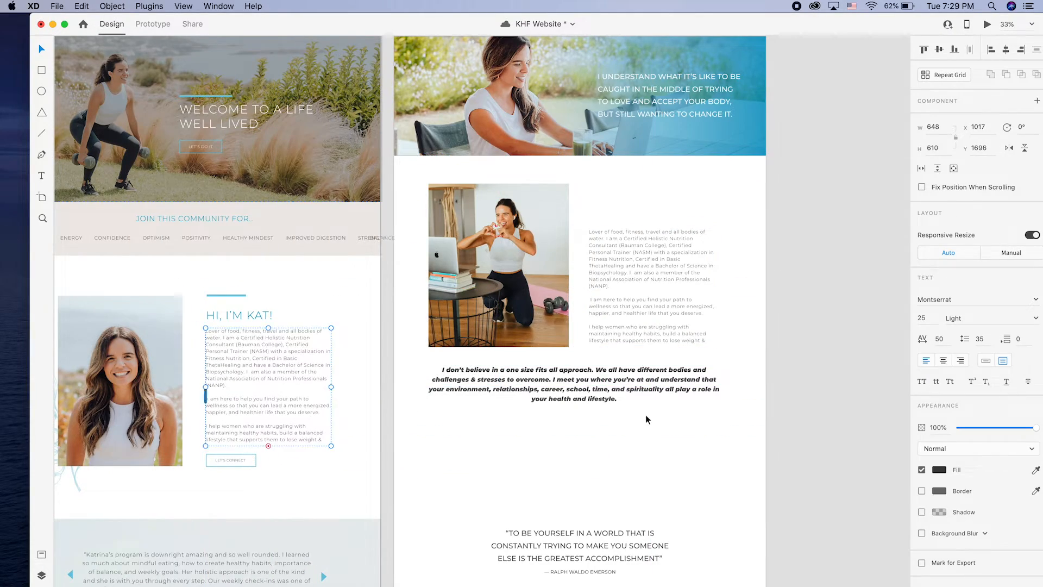
left_click(645, 461)
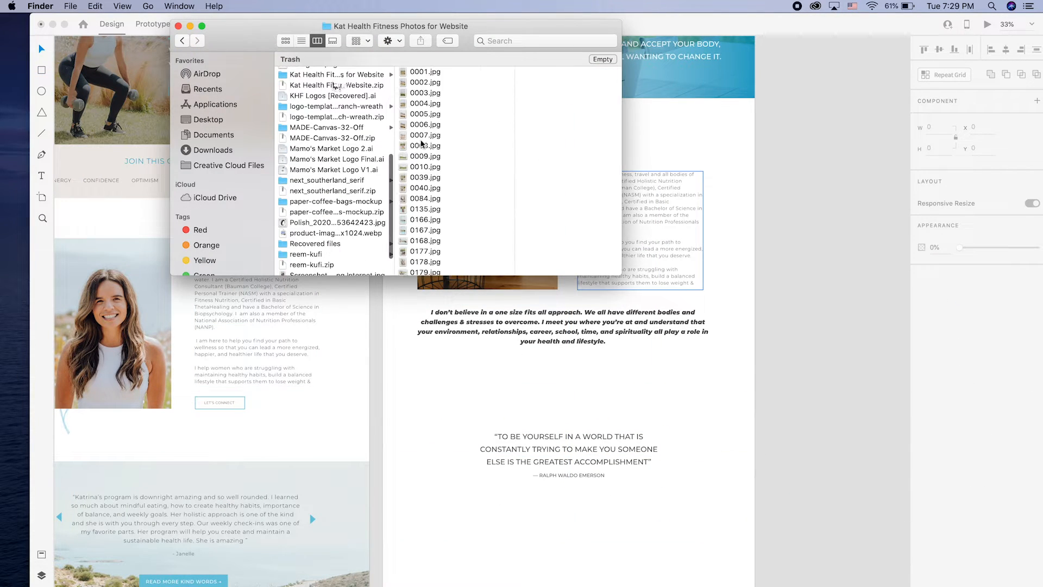
Add the landscape kitchen photo from the Kat Health Fitness Photos for Website folder at the Ralph Waldo Emerson quote on the second page.
left_click(424, 137)
left_click_drag(429, 105, 631, 488)
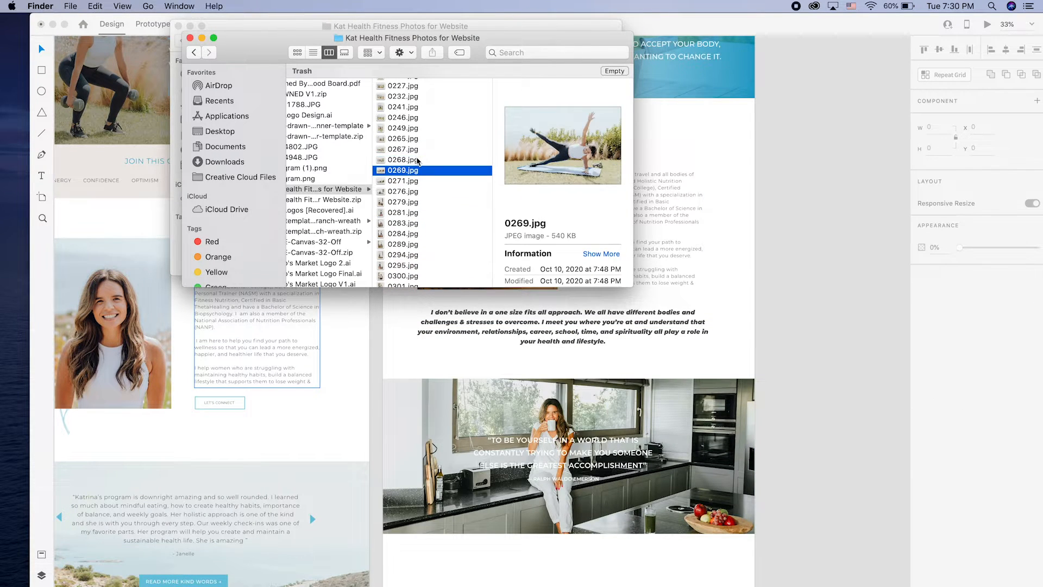
Replace the kitchen photo behind the Ralph Waldo Emerson quote with the coastal grass landscape from the Kat Health Fitness Photos for Website folder.
key("Up")
key("Up")
key("Up")
key("Up")
key("Up")
key("Up")
key("Up")
key("Up")
key("Up")
key("Up")
key("Up")
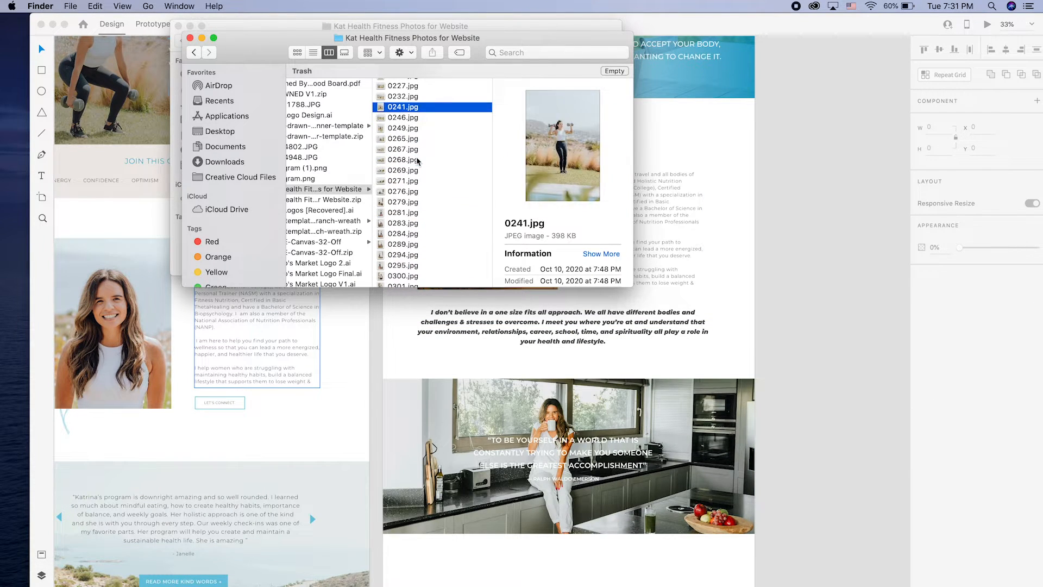
key("Up")
key("Up")
key("Up")
key("Up")
key("Up")
key("Up")
key("Up")
key("Up")
key("Up")
key("Up")
key("Up")
key("Up")
key("Up")
key("Up")
key("Up")
key("Up")
key("Up")
key("Up")
key("Up")
key("Up")
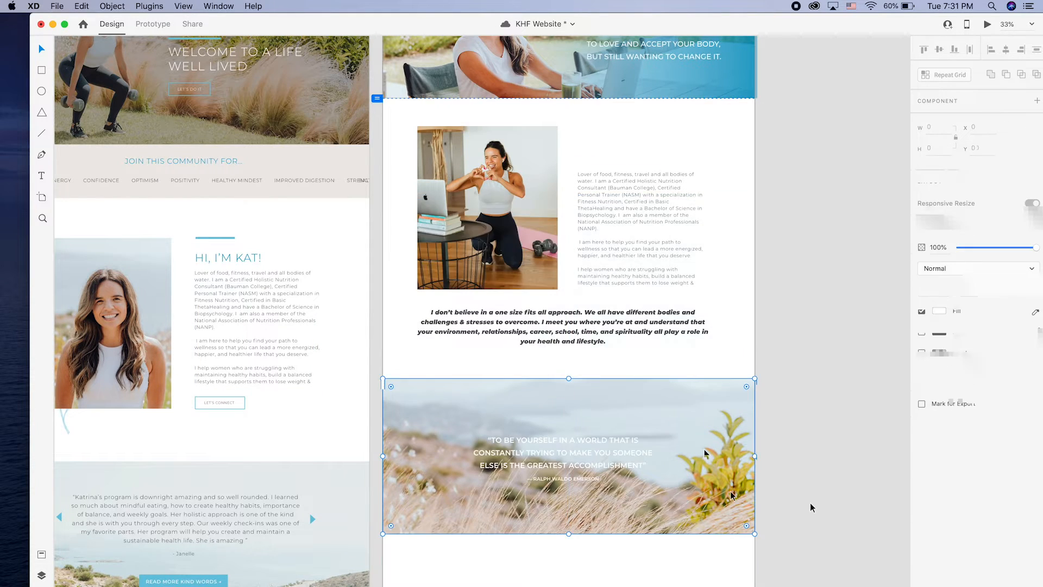
Widen the Emerson quote's text box to about 1037 and review the Samantha template's About page.
double_click(549, 453)
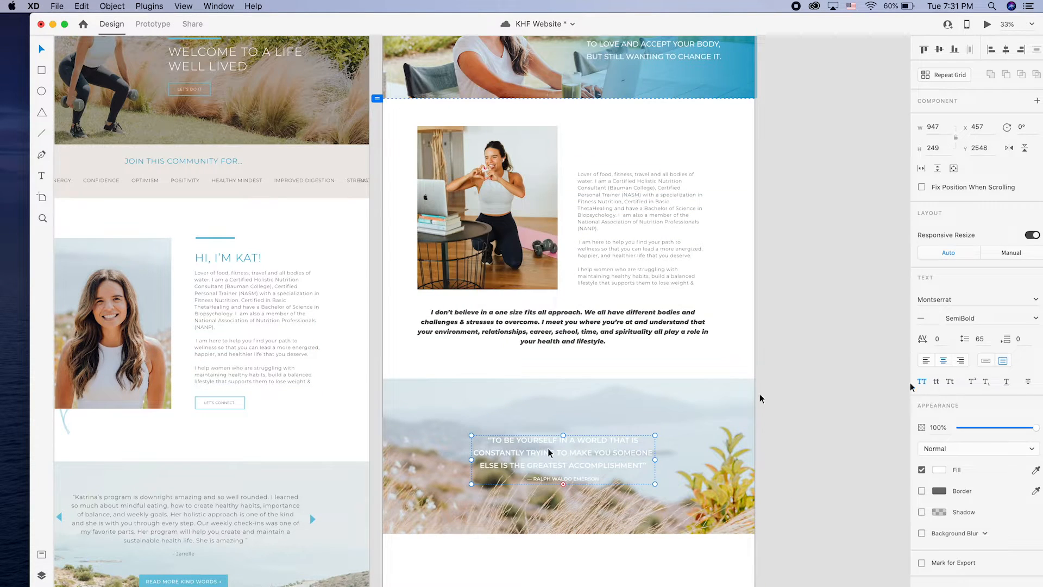
double_click(622, 427)
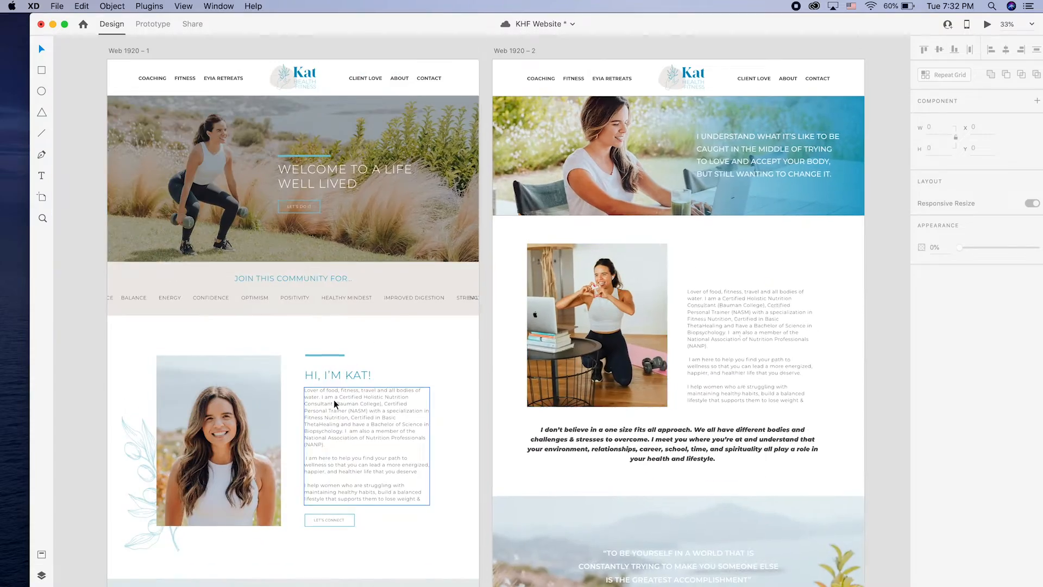
scroll(334, 399, "down", 10)
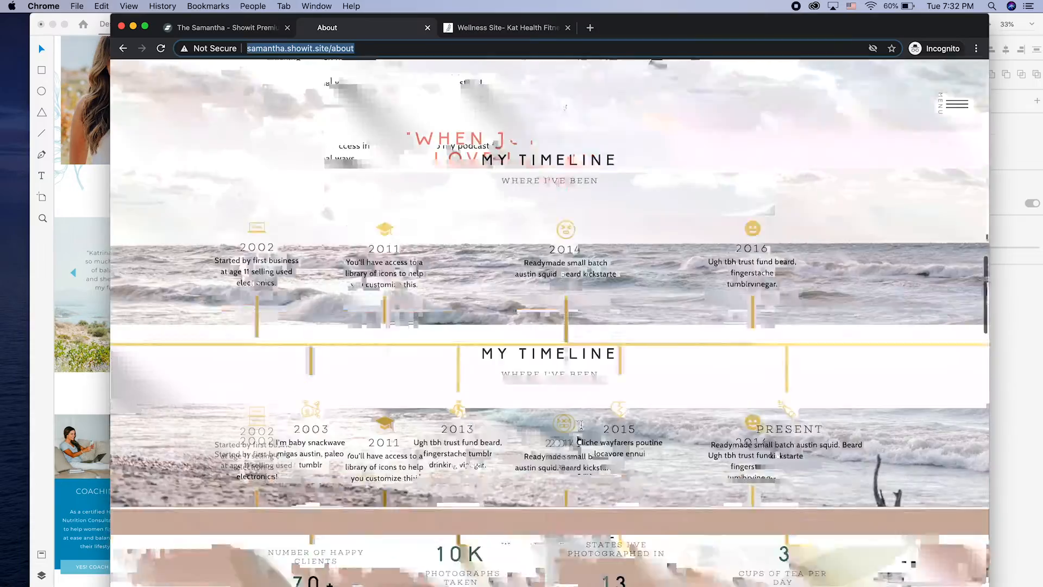
scroll(579, 436, "down", 10)
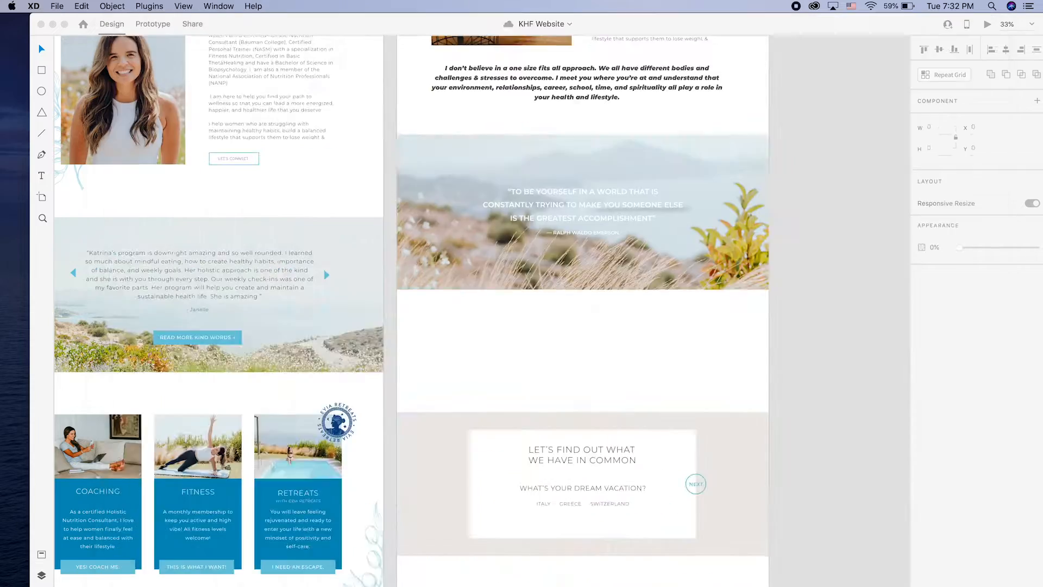
Enlarge the bio text box beside the second page's photo to include the "experienced personal trainer" paragraph.
scroll(576, 326, "up", 5)
left_click_drag(641, 318, 640, 330)
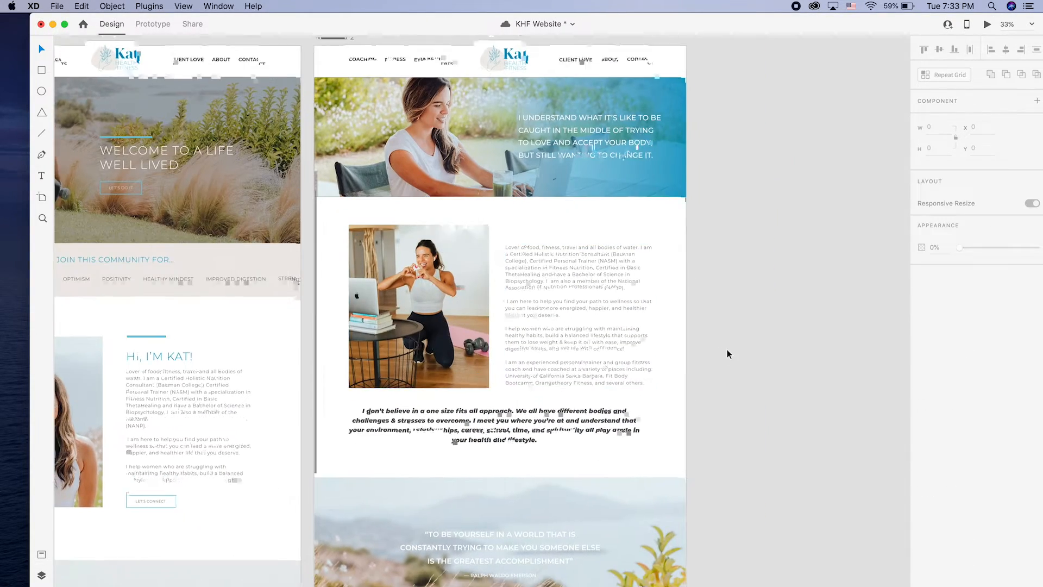
left_click(591, 379)
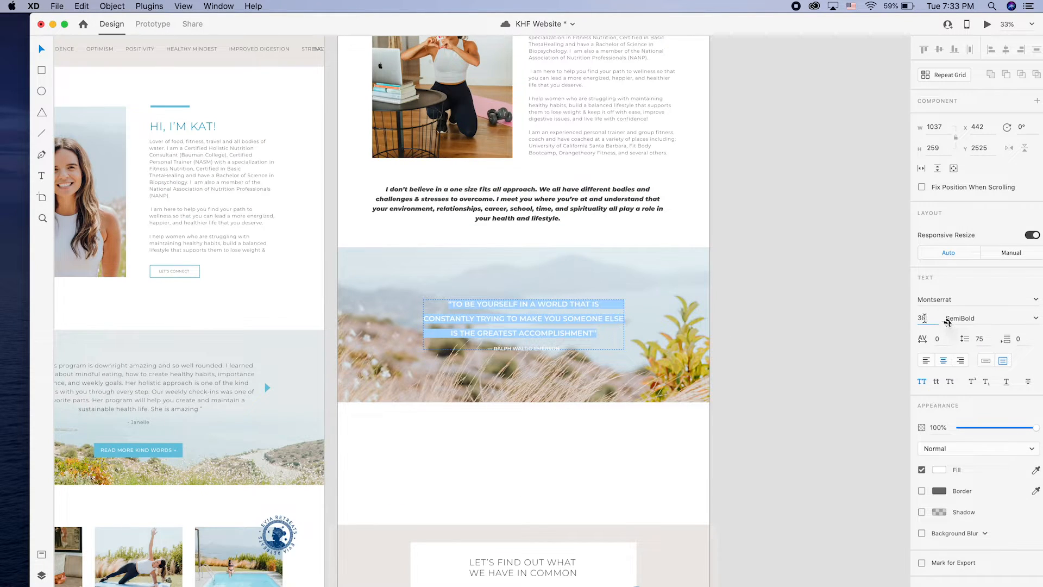
Add a shadowed "WORDS I LIVE BY" heading above the quote and draw a borderless white rectangle about 1118 by 541 at 90% opacity.
left_click(922, 512)
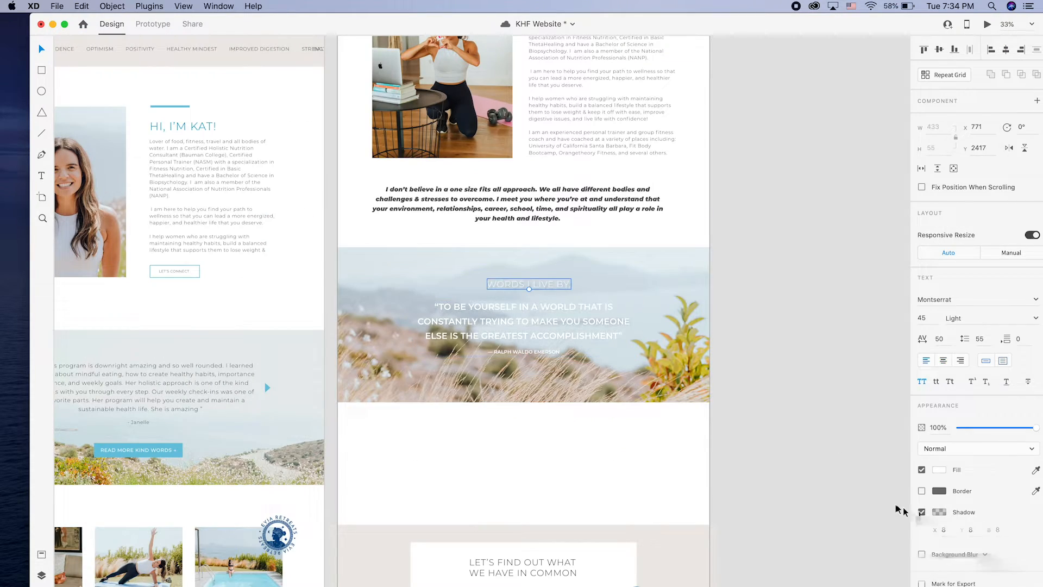
left_click(42, 70)
left_click_drag(413, 265, 651, 370)
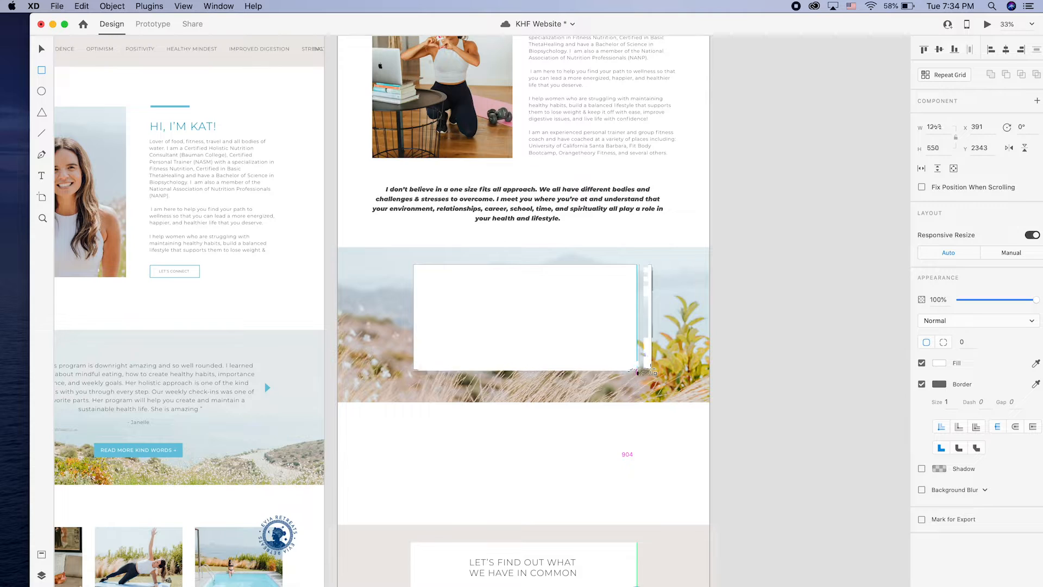
left_click(790, 373)
Align the white rectangle vertically with the middle of the landscape photo and extend the photo's bottom edge.
left_click_drag(741, 263, 625, 326)
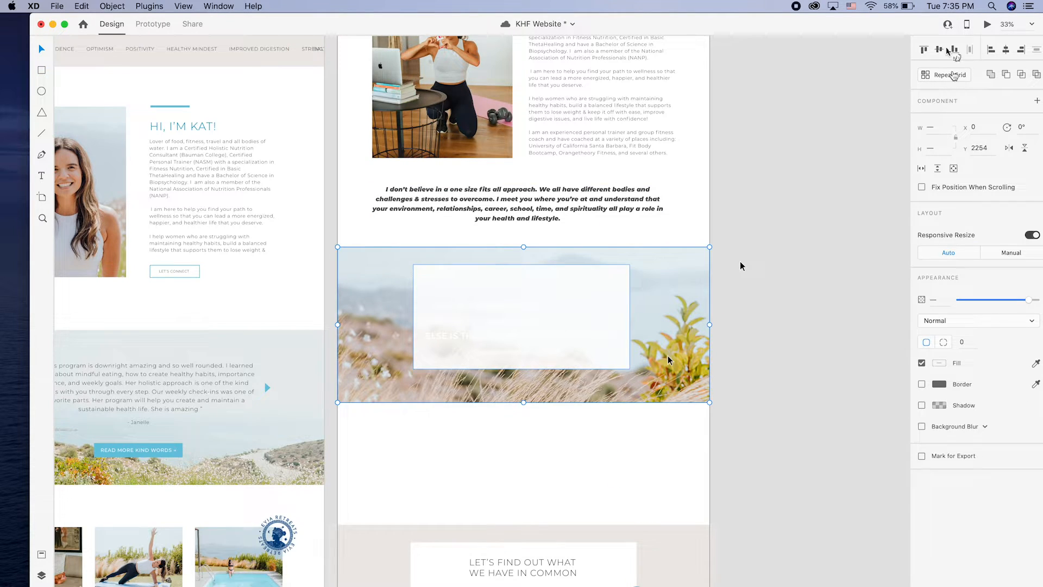
left_click(940, 49)
left_click(676, 298)
left_click_drag(523, 402, 523, 418)
Bring the Emerson quote in front of the white rectangle in black text and narrow its text box to about 1011.
left_click(610, 317, "super")
key("super+shift+]")
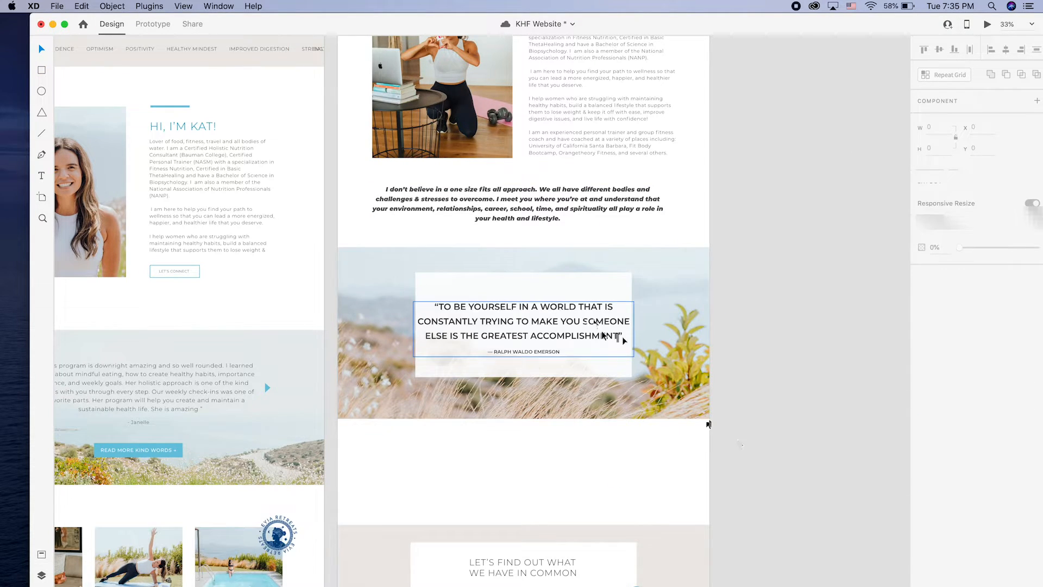
left_click_drag(630, 329, 609, 329)
double_click(564, 328)
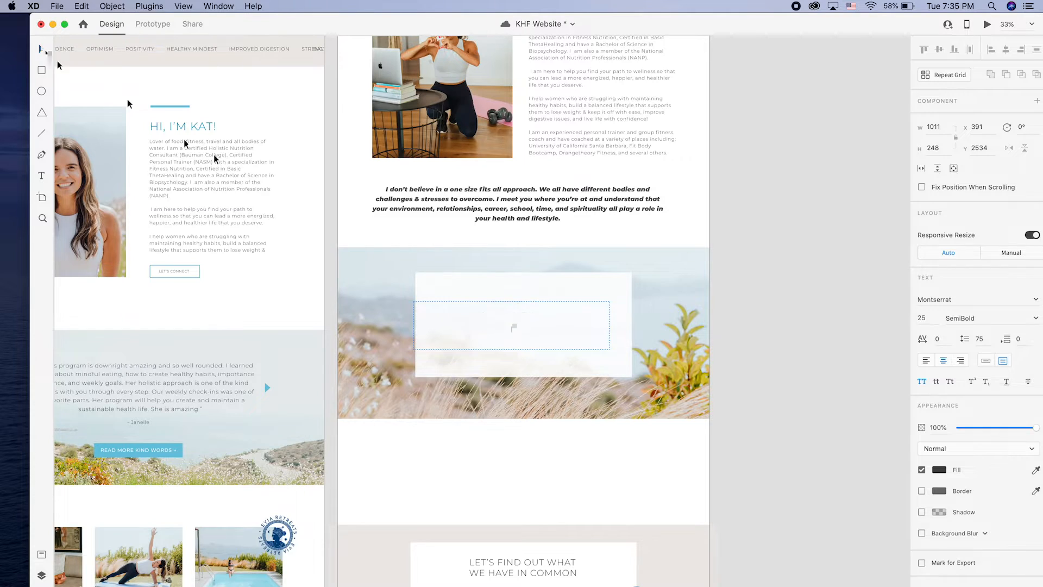
Center the Emerson quote on the white rectangle and fit its text box to about 949 by 282.
left_click_drag(510, 350, 511, 357)
left_click(619, 293, "shift")
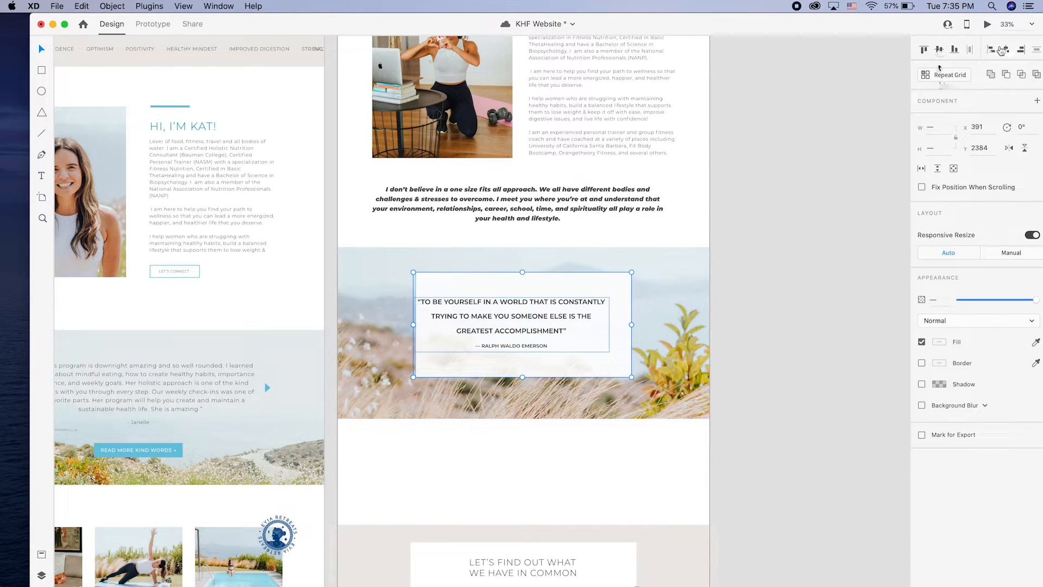
left_click(1006, 49)
left_click(761, 212)
left_click_drag(566, 330, 545, 338)
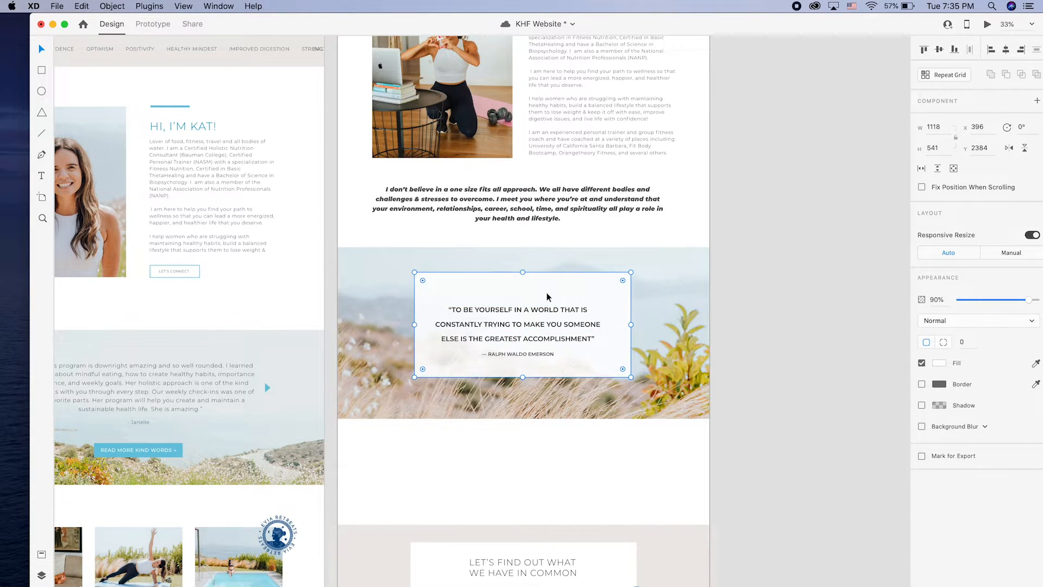
Recolor the "WORDS I LIVE BY" heading black and set its size to 25 inside the white rectangle.
left_click(939, 469)
left_click(777, 474)
left_click_drag(543, 284, 533, 291)
left_click(922, 317)
type("25")
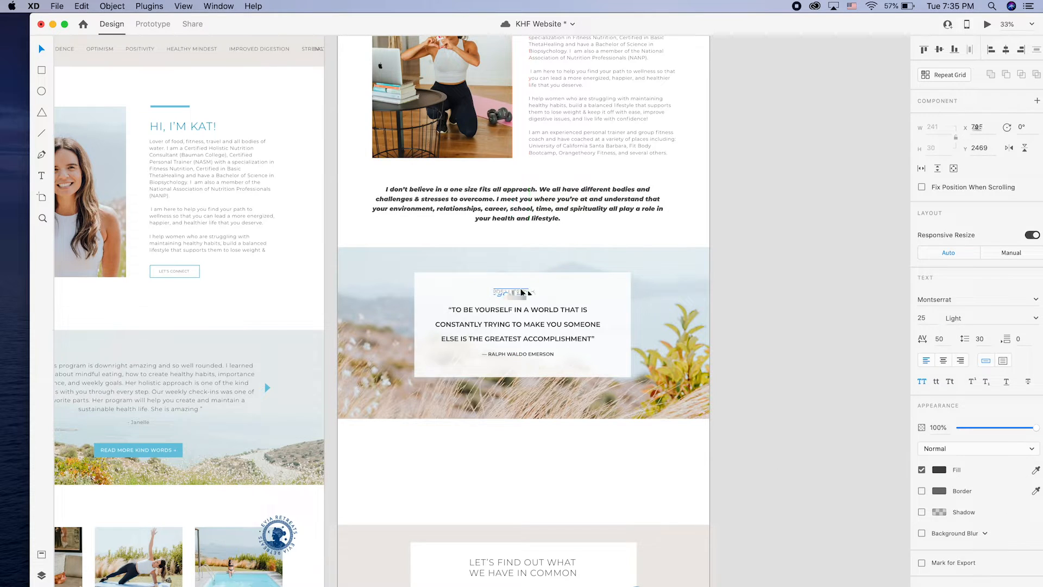
Center the "WORDS I LIVE BY" heading horizontally with the white rectangle.
left_click(594, 298, "shift")
left_click(1006, 49)
left_click(898, 132)
Lower the opacity of the white rectangle behind the quote.
left_click(626, 356)
scroll(626, 356, "up", 5)
scroll(626, 357, "left", 5)
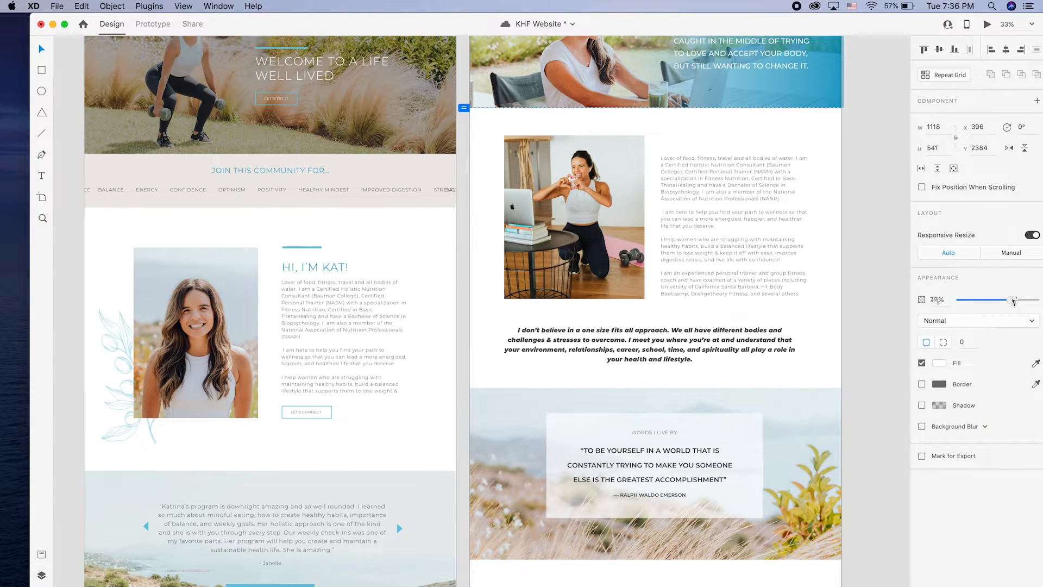
Move the landscape quote section down to leave more space below the "one size fits all approach" paragraph.
left_click(799, 483)
scroll(798, 426, "down", 3)
scroll(799, 426, "right", 2)
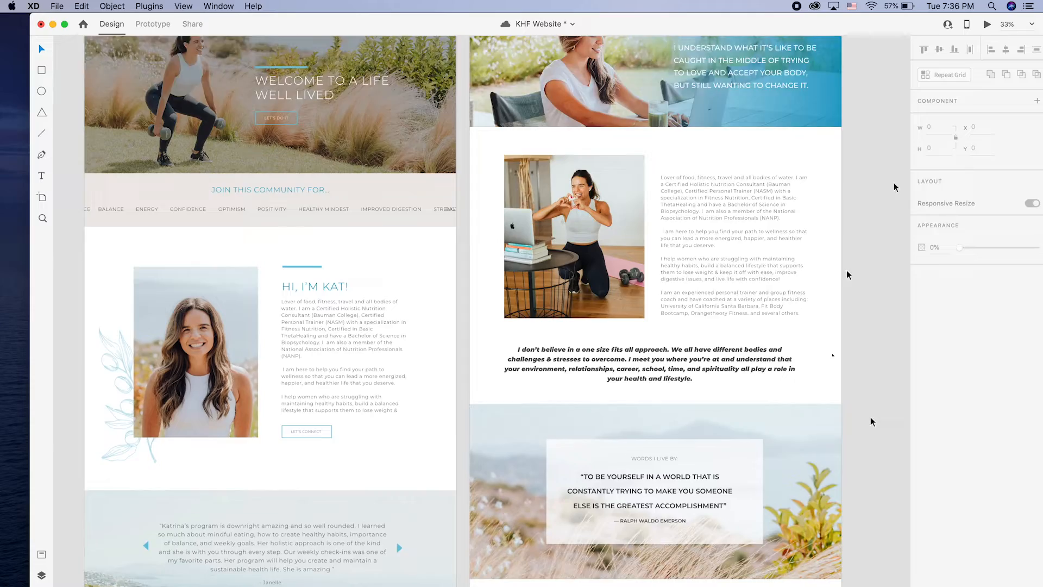
left_click(847, 409)
scroll(848, 410, "down", 4)
scroll(847, 410, "left", 1)
Shift the "WORDS I LIVE BY" heading and the Emerson quote together to balance them vertically inside the white rectangle.
double_click(687, 298)
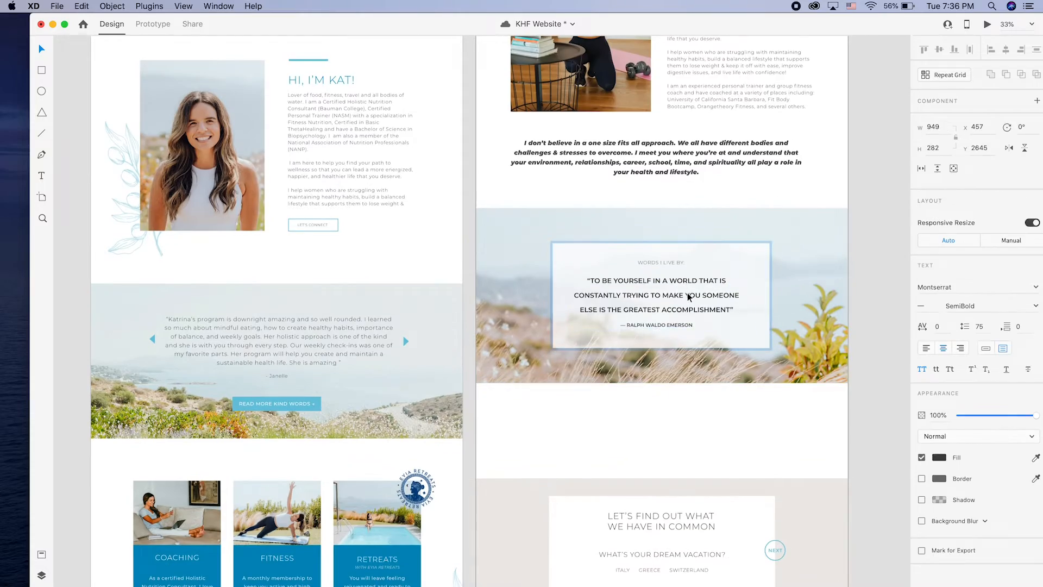
left_click(864, 334)
scroll(865, 353, "up", 5)
scroll(865, 353, "left", 1)
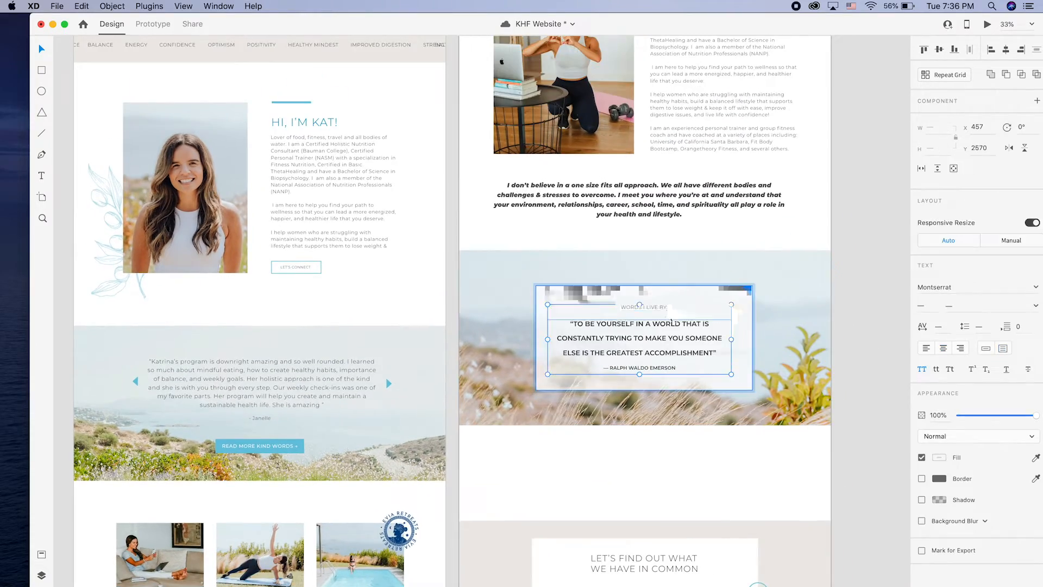
scroll(866, 377, "up", 2)
left_click(704, 255)
left_click(817, 319)
scroll(818, 319, "down", 1)
Copy the "I had years of fatigue" paragraph from the Kat Health Fitness site into a text box about 783 by 743 below the kneeling photo.
key("super+Tab")
scroll(493, 262, "down", 3)
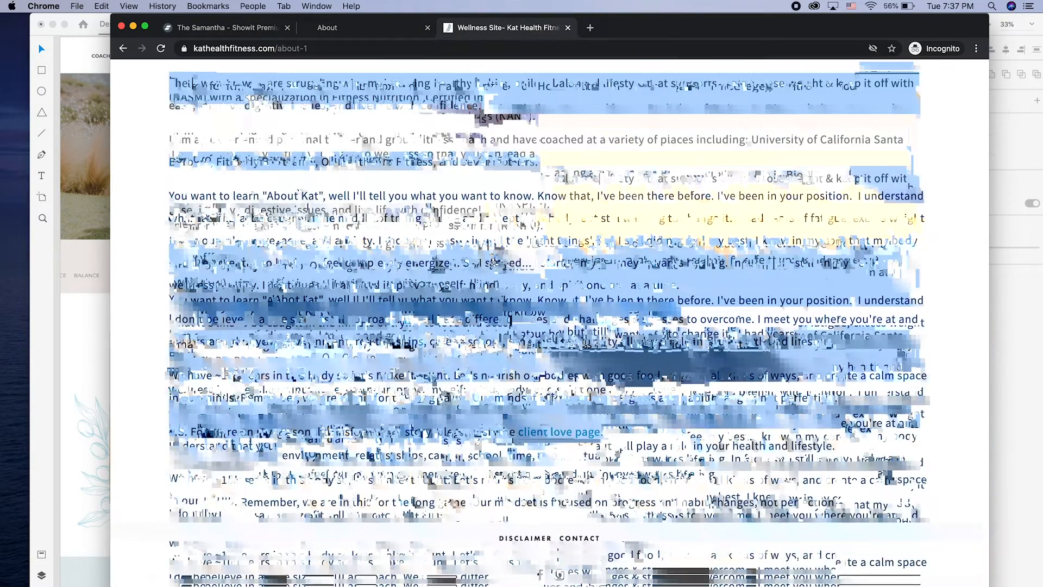
left_click(537, 234)
left_click_drag(735, 220, 745, 294)
key("super+Tab")
left_click(485, 295)
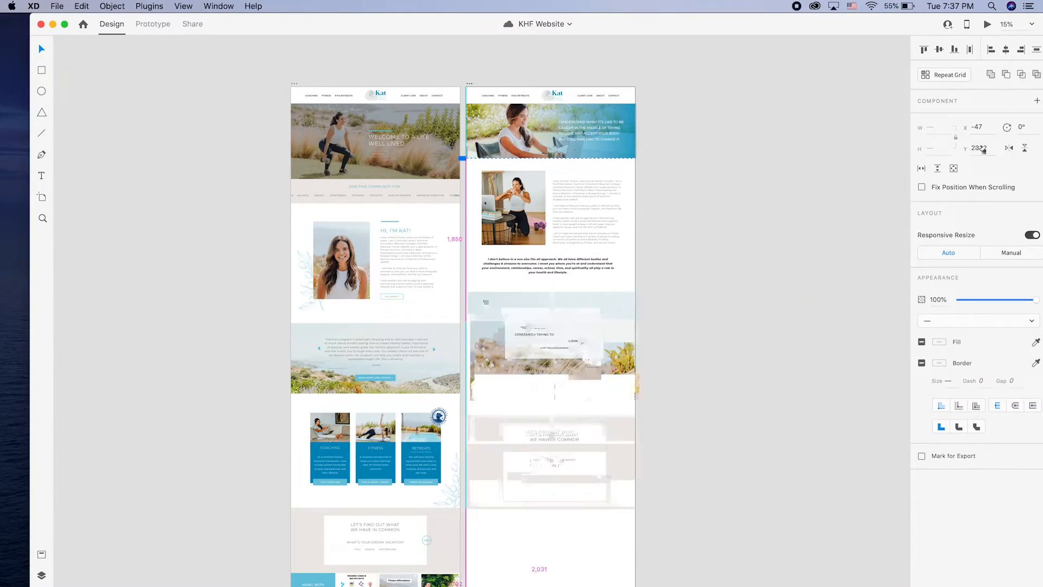
key("cmd+v")
left_click_drag(591, 298, 605, 196)
Set the "I had years of fatigue" paragraph's line spacing to 45 and remove the "experienced personal trainer" paragraph from the upper bio.
key("super+Tab")
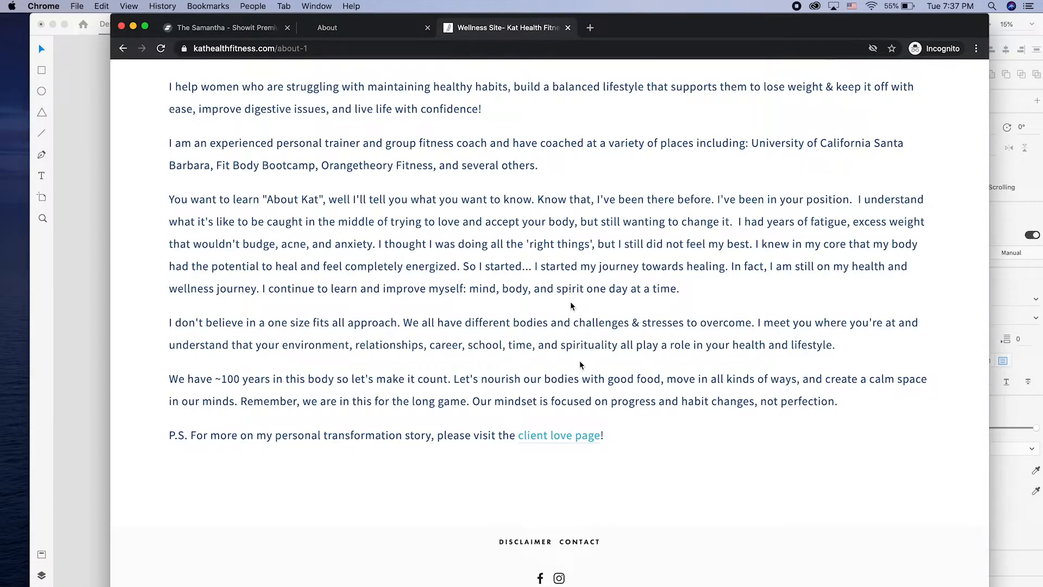
key("super+Tab")
double_click(580, 104)
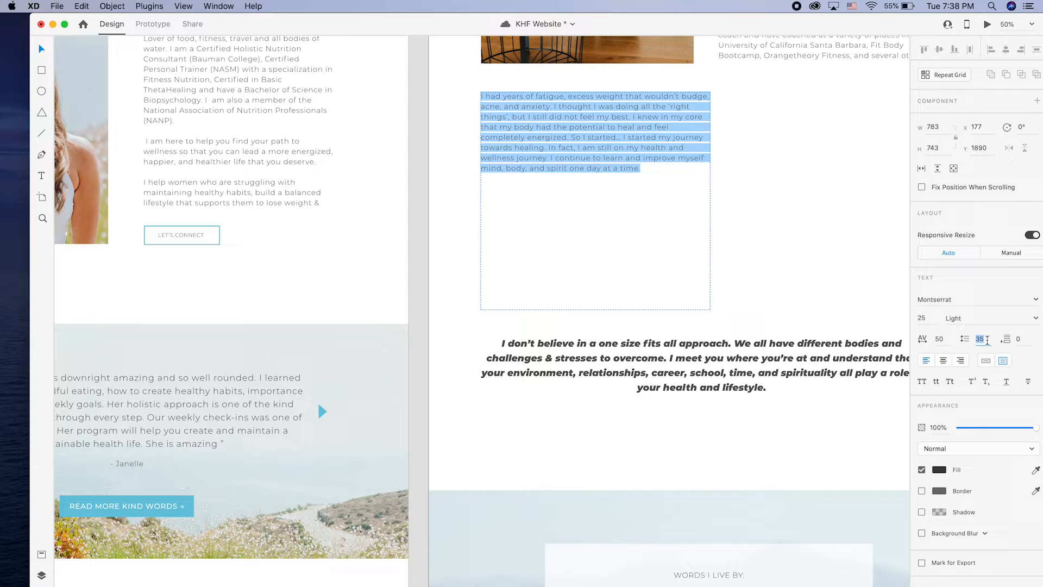
key("super+z")
key("super+z")
key("super+z")
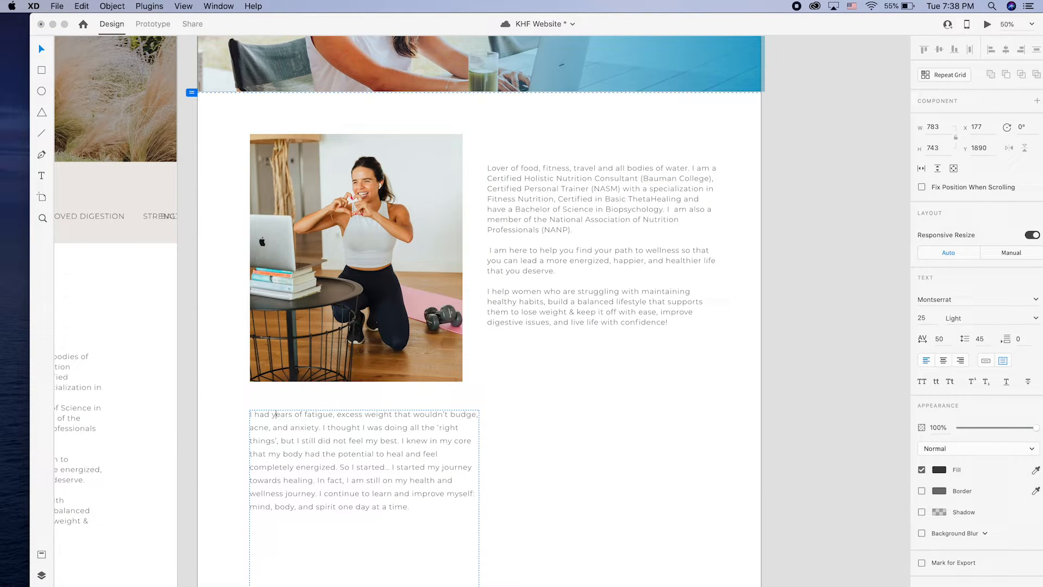
Insert the "I am an experienced personal trainer" paragraph at the start of the lower bio text box.
key("super+z")
key("super+z")
key("super+z")
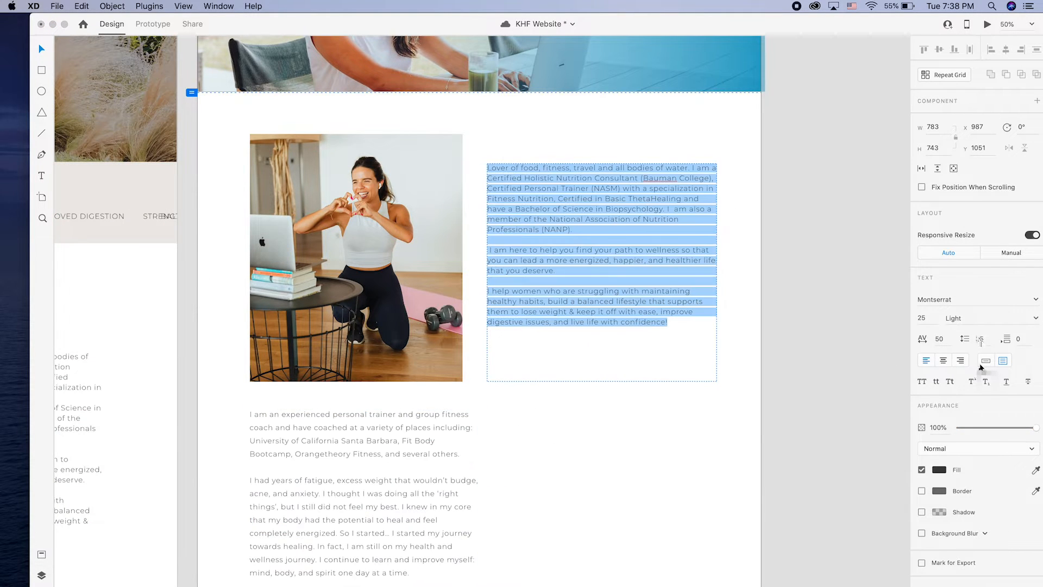
Set the upper bio text's line spacing to 45.
key("super+z")
key("super+z")
key("super+z")
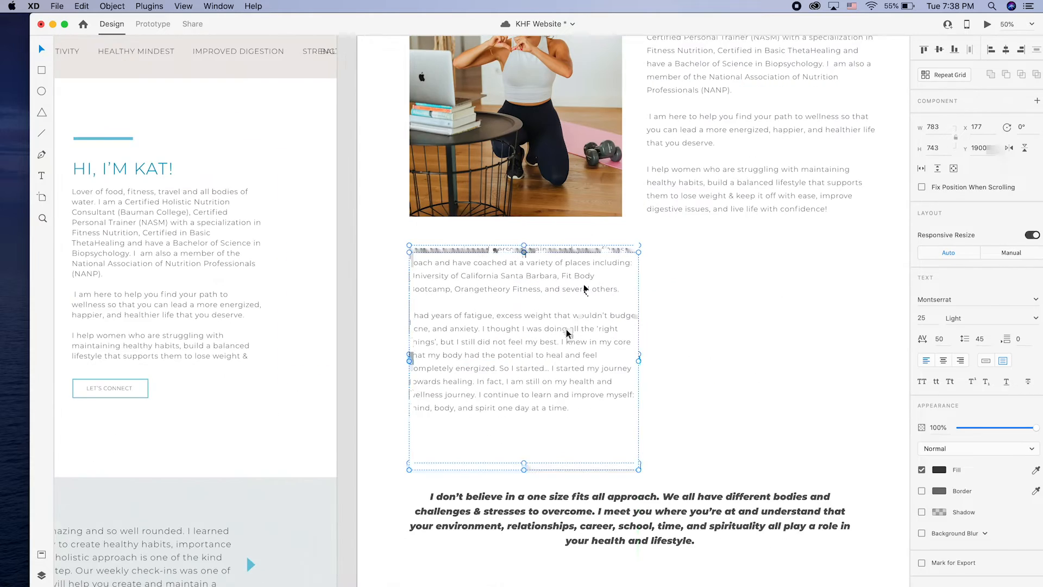
Duplicate the kneeling photo beside the lower bio text and crop the copy to about 725 by 579.
key("super+z")
key("super+z")
key("super+z")
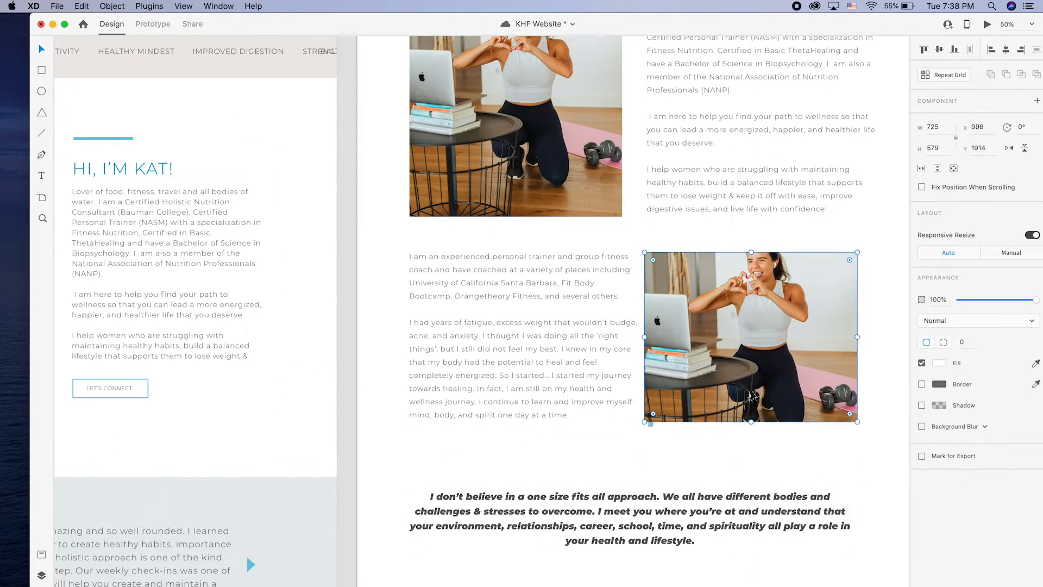
Replace the duplicated photo with 0324.jpg from the Kat Health Fitness Photos for Website folder and trim the frame's height.
key("super+Tab")
left_click(375, 228)
left_click(381, 133)
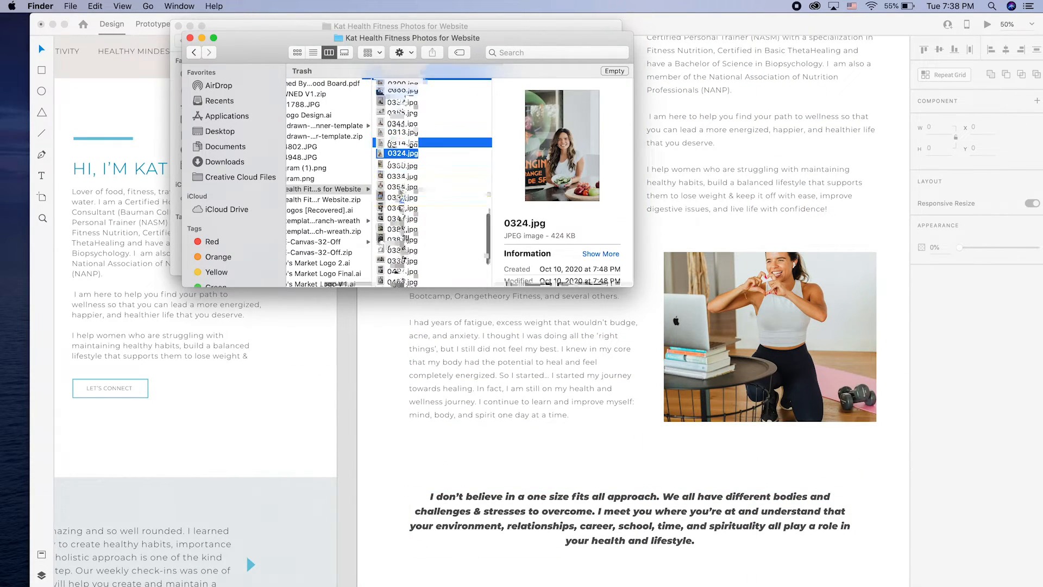
left_click_drag(380, 133, 708, 322)
scroll(560, 380, "up", 2)
scroll(560, 381, "right", 2)
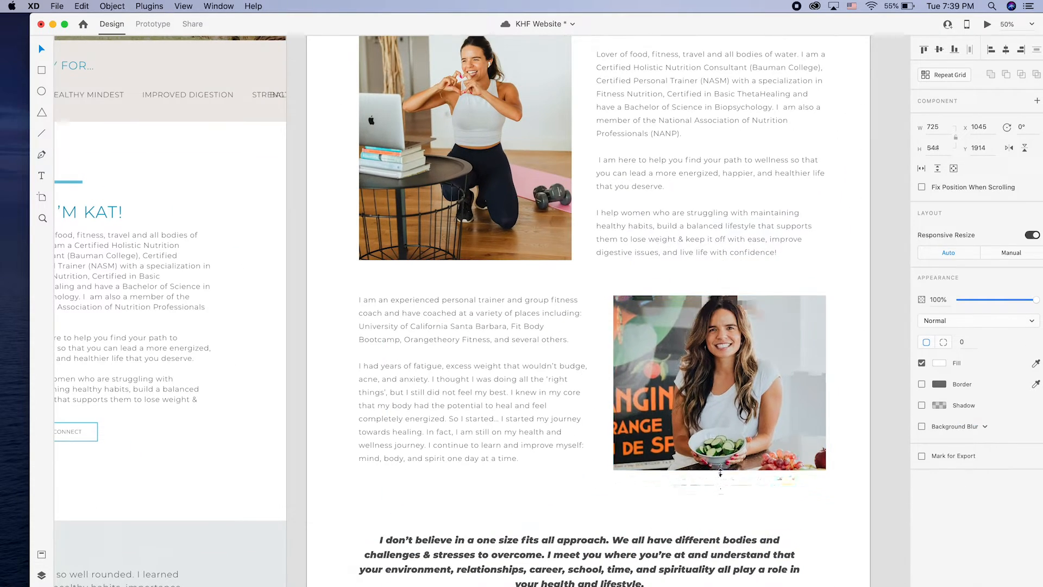
Fit the lower bio text to the width of the photo above it and the new portrait to the upper bio text's width.
left_click(561, 489)
double_click(465, 462)
left_click_drag(465, 479, 465, 484)
scroll(848, 337, "up", 5)
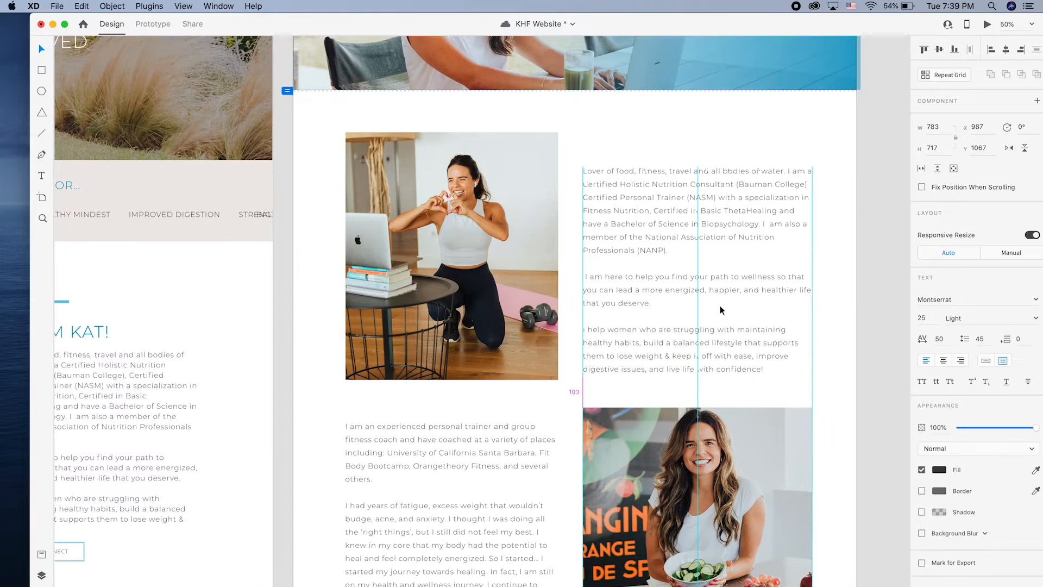
Set the font style of the "I understand what it's like" hero statement to Medium.
scroll(839, 305, "down", 5)
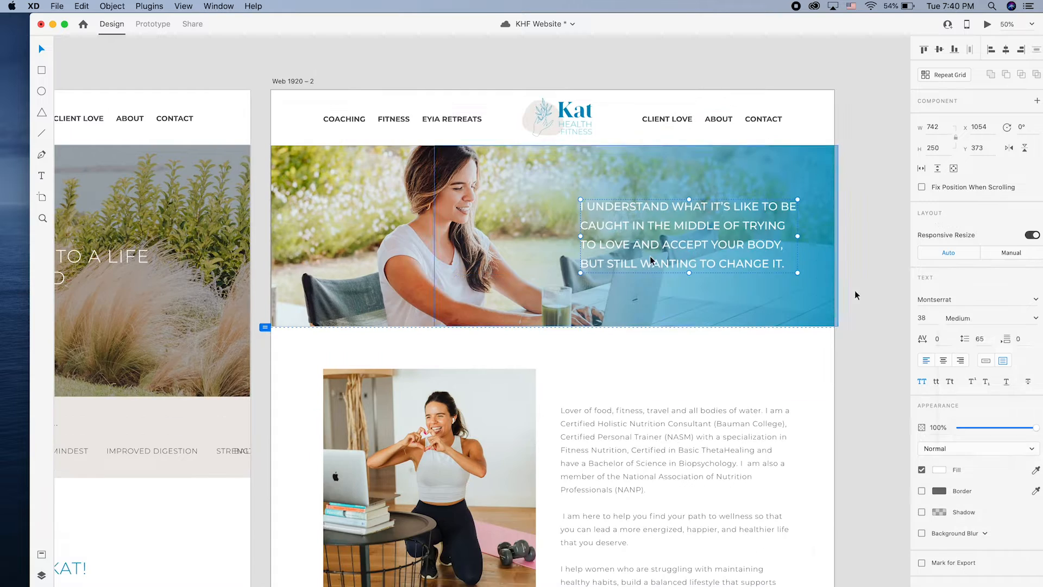
key("Down")
key("Return")
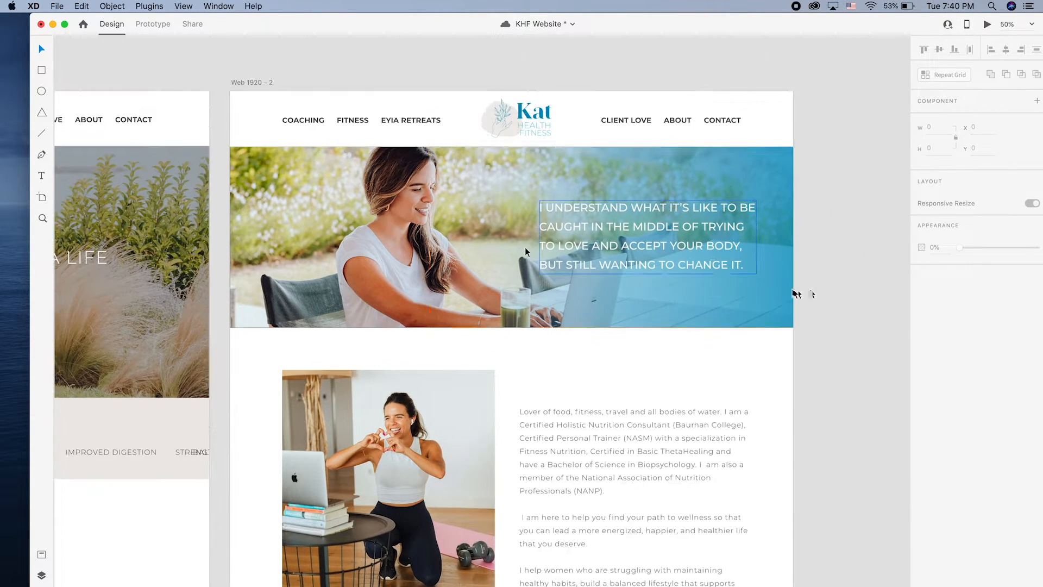
Copy the blue introduction heading and its accent line from the first page to above the second page's upper bio text.
scroll(525, 251, "down", 4)
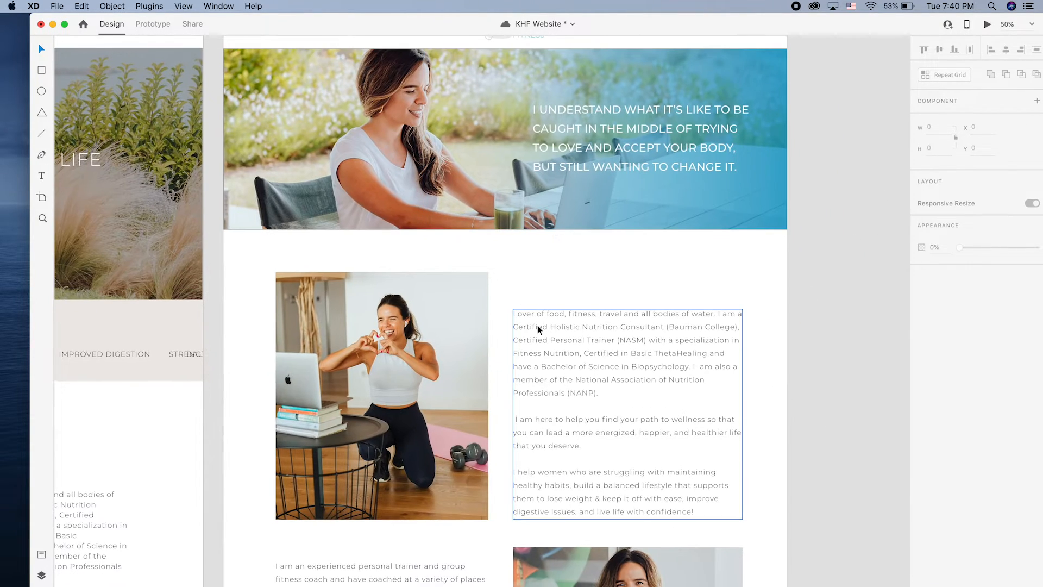
scroll(537, 325, "left", 8)
left_click(265, 399)
type("HI, I'M KAT!")
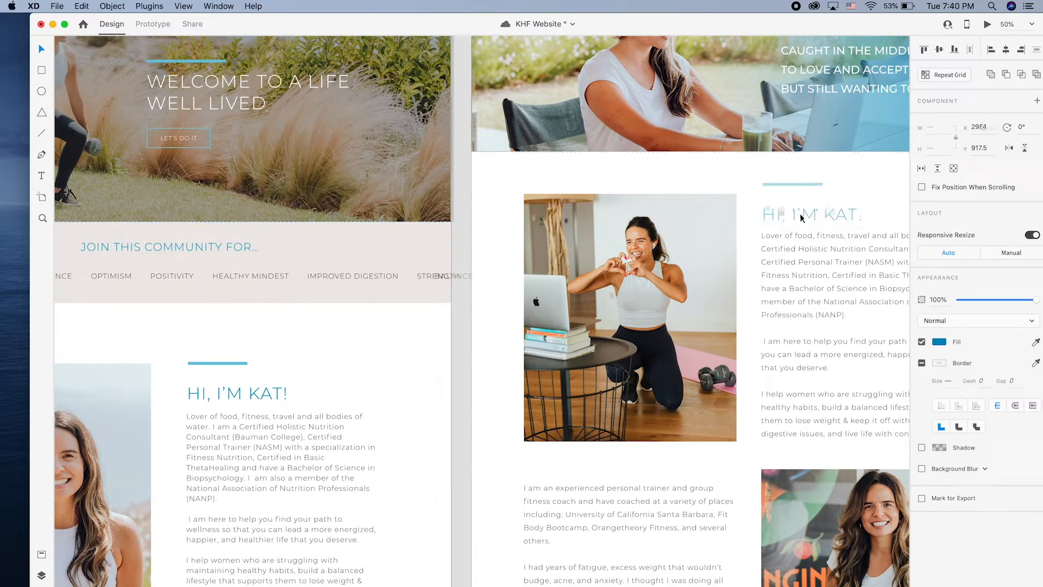
Reword the copied blue heading above the upper bio text to "Who is Kat?" and place it between the accent line and the text.
scroll(670, 200, "right", 3)
scroll(671, 201, "down", 1)
double_click(671, 204)
type("THE ONE")
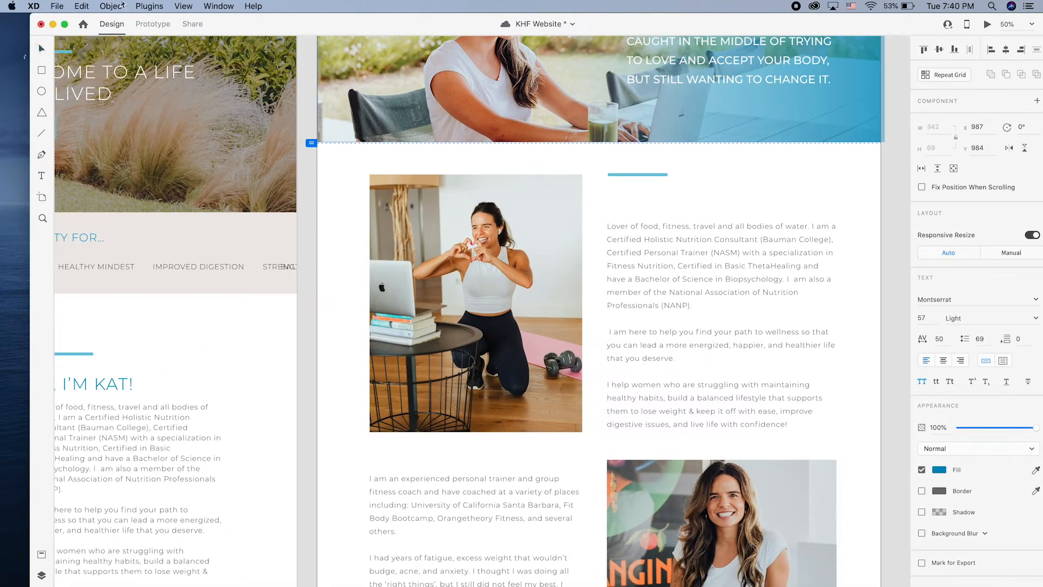
key("super+Tab")
key("ctrl+shift+Tab")
key("super+Tab")
key("super+Tab")
key("super+Tab")
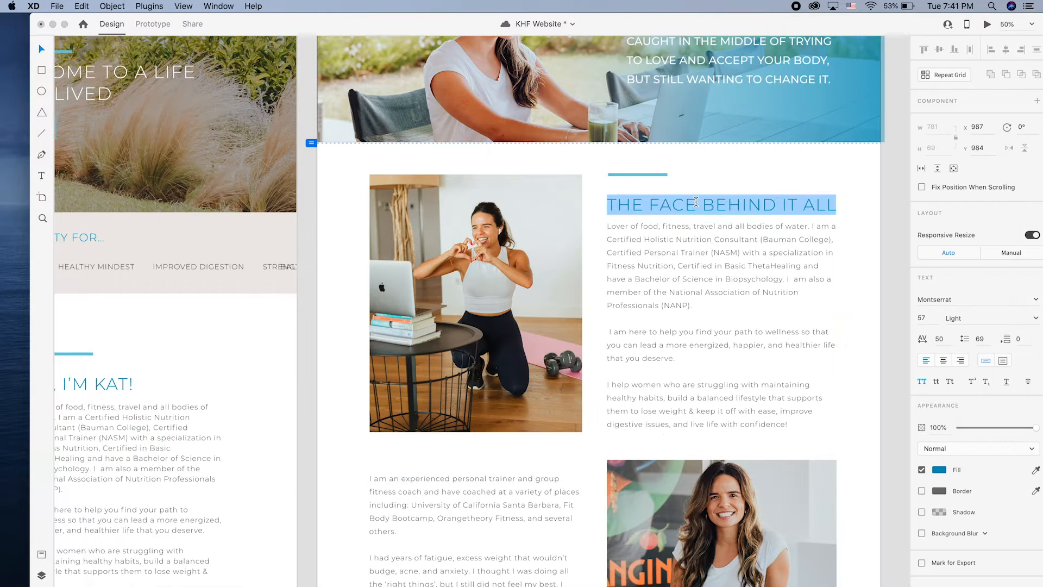
type("W")
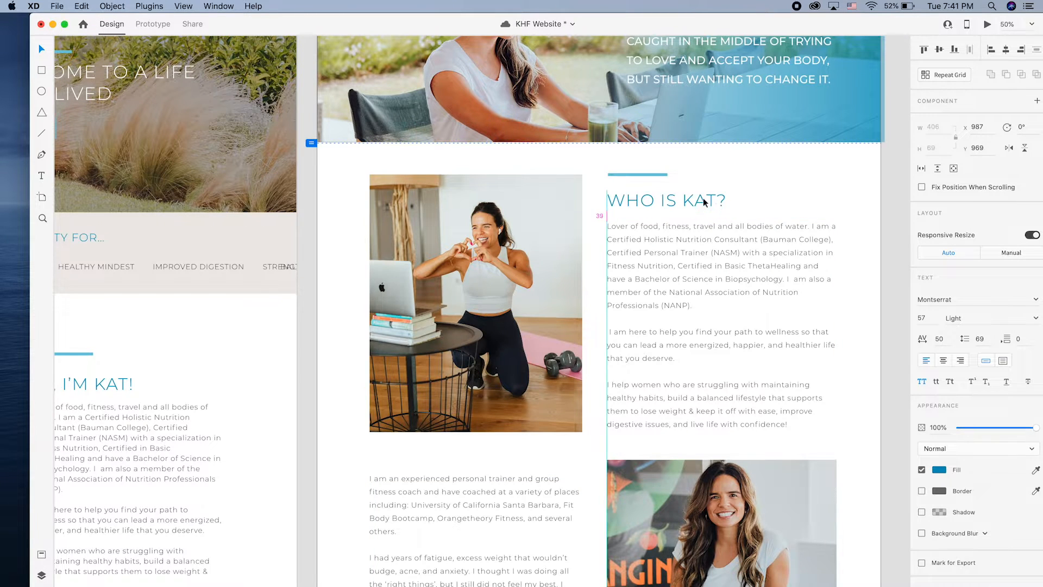
Switch to Chrome, open jennakutcher.com and examine how its home page hero and introduction are laid out.
key("super+Tab")
key("super+shift+n")
type("jennakutcher.com")
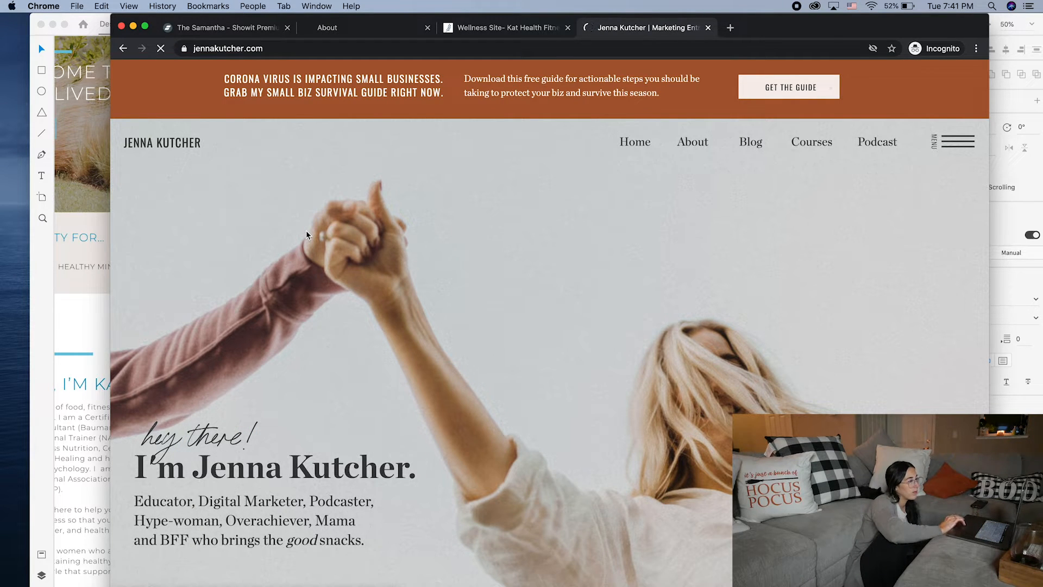
scroll(348, 226, "down", 10)
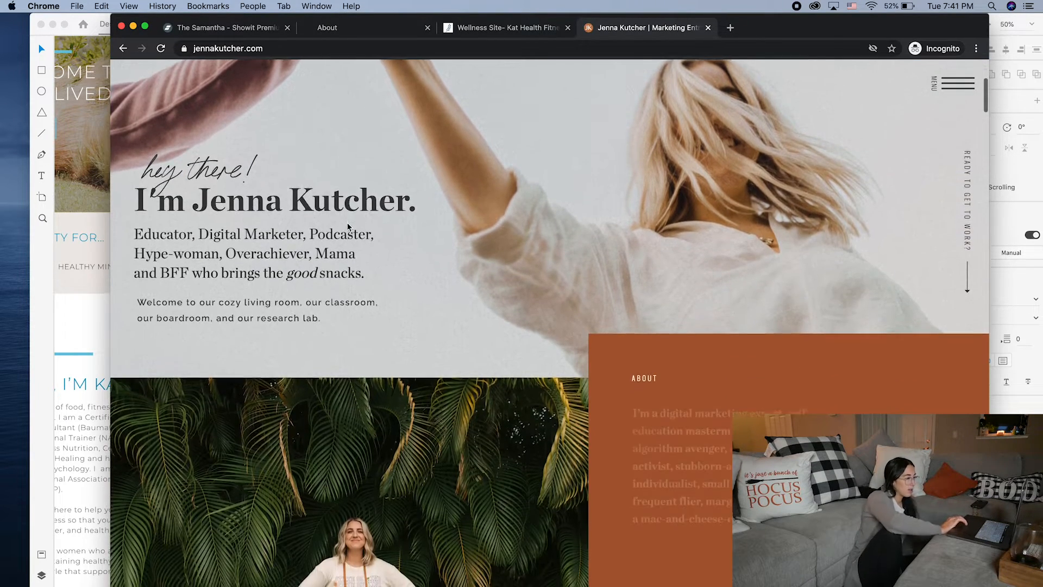
scroll(349, 226, "down", 1)
scroll(347, 224, "up", 3)
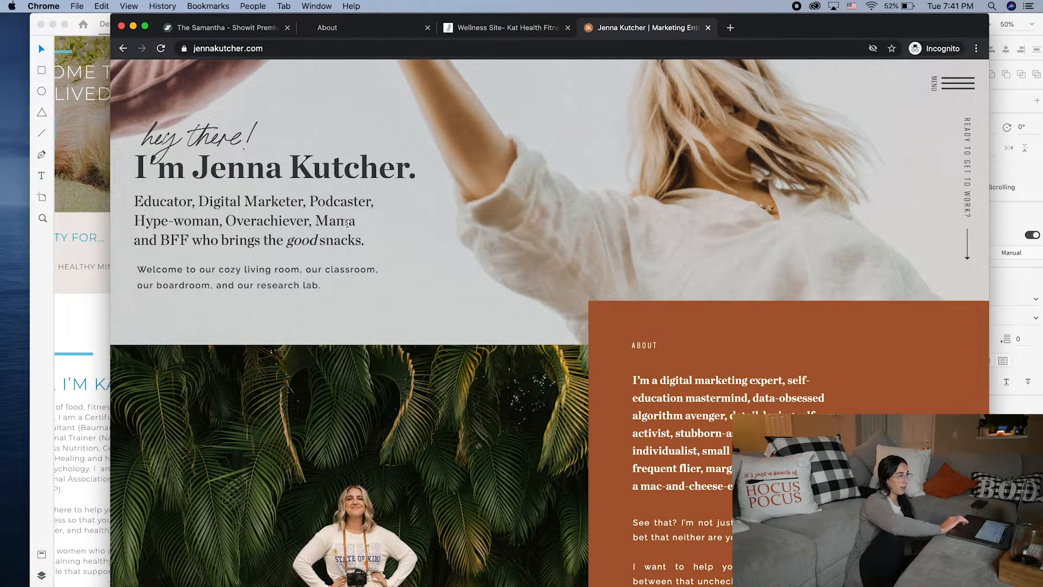
scroll(347, 221, "up", 6)
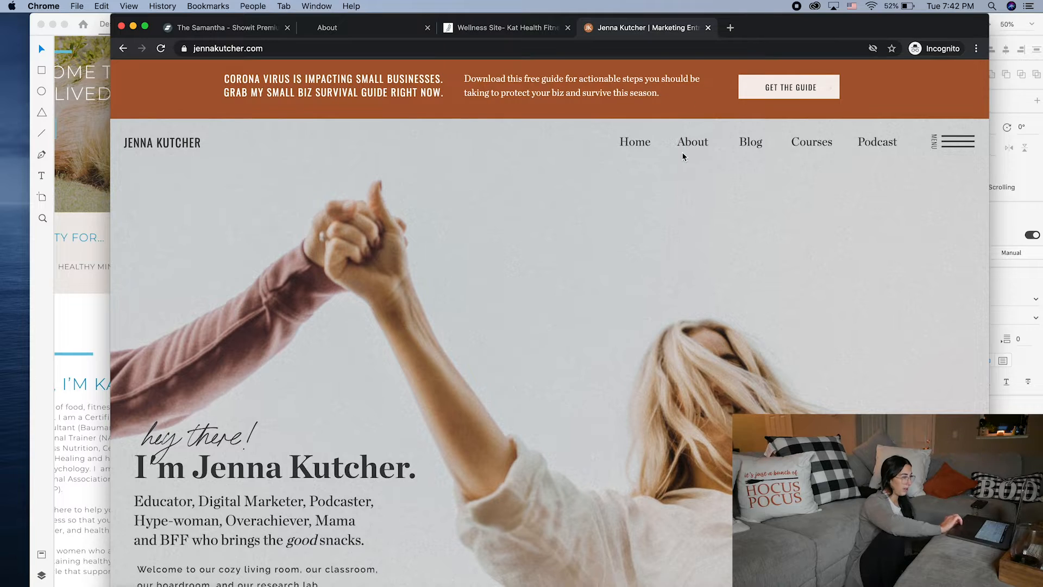
Open the site's About page and examine its hero, portrait and text arrangement and the sections below.
left_click(683, 144)
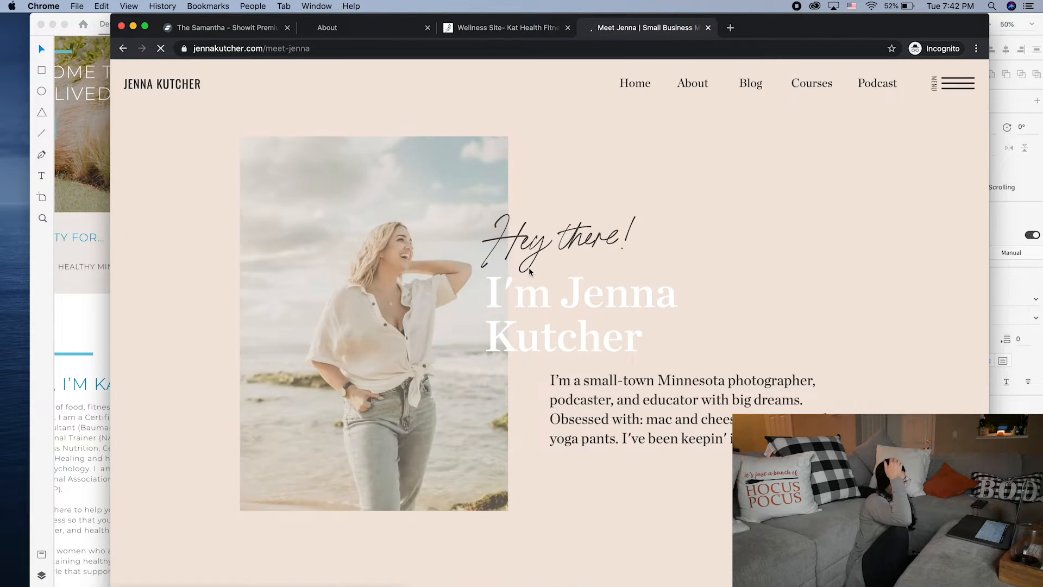
scroll(529, 266, "down", 2)
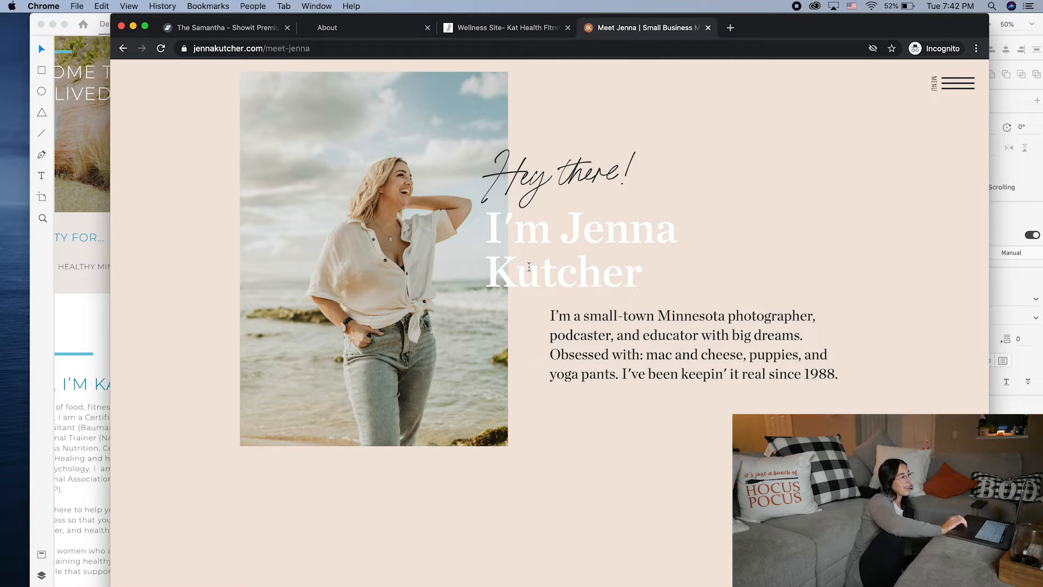
scroll(673, 325, "up", 2)
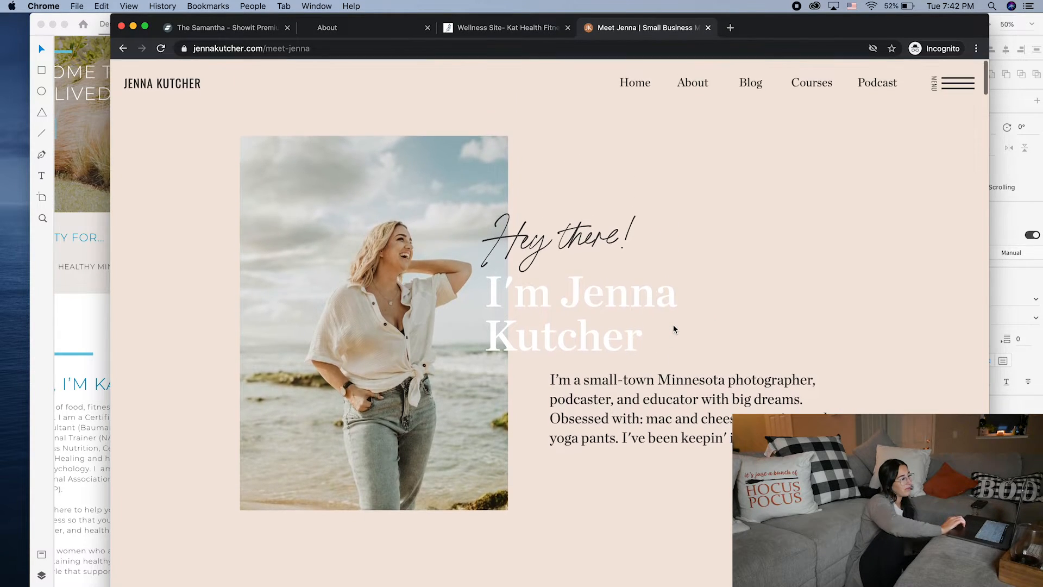
scroll(674, 324, "down", 5)
scroll(673, 328, "up", 5)
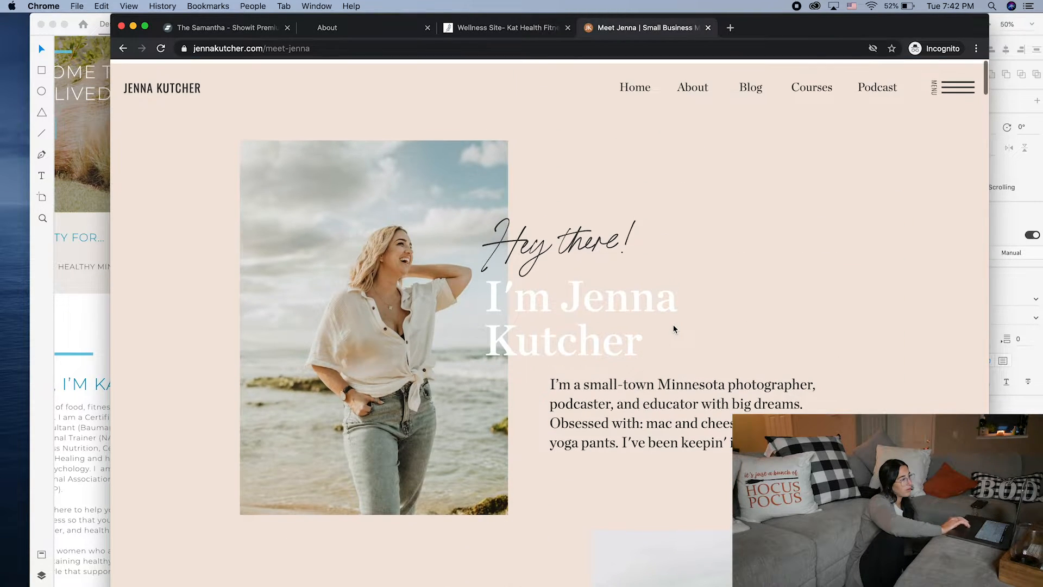
scroll(674, 329, "down", 7)
scroll(673, 328, "down", 10)
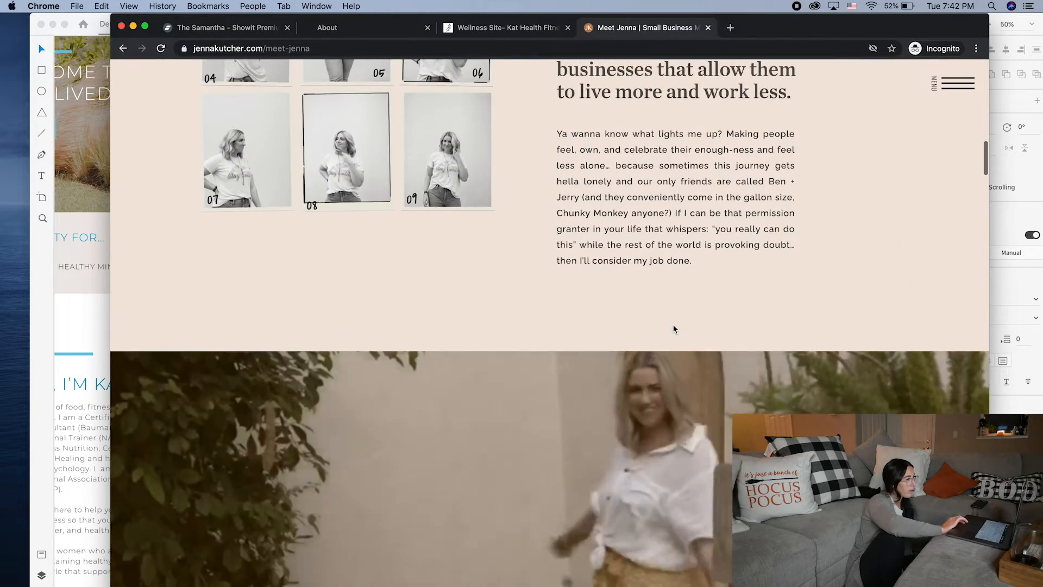
scroll(673, 328, "up", 15)
scroll(674, 329, "down", 1)
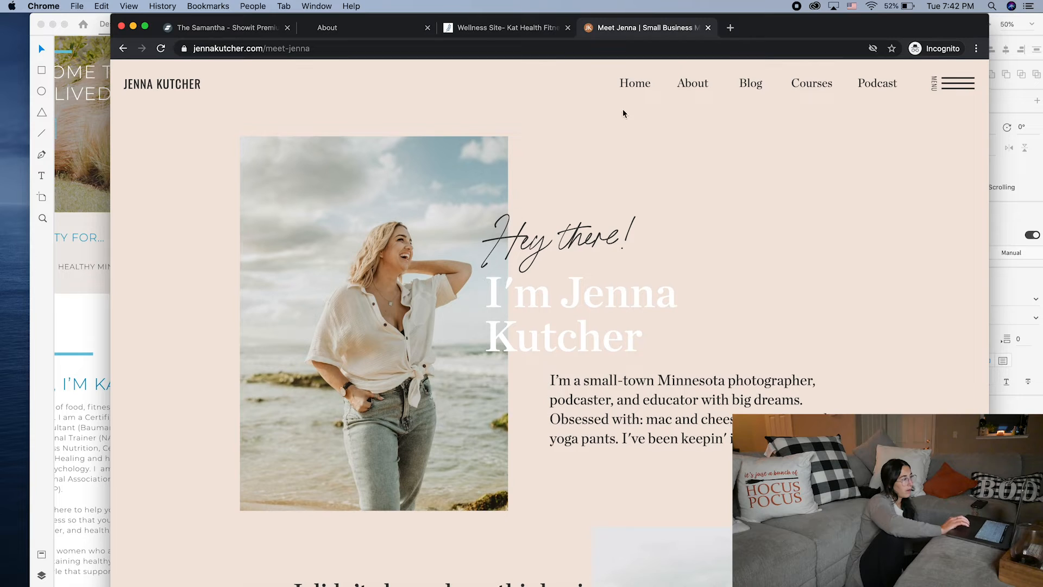
Compare the site's Courses, About and Home page openings, ending on the About page.
left_click(811, 86)
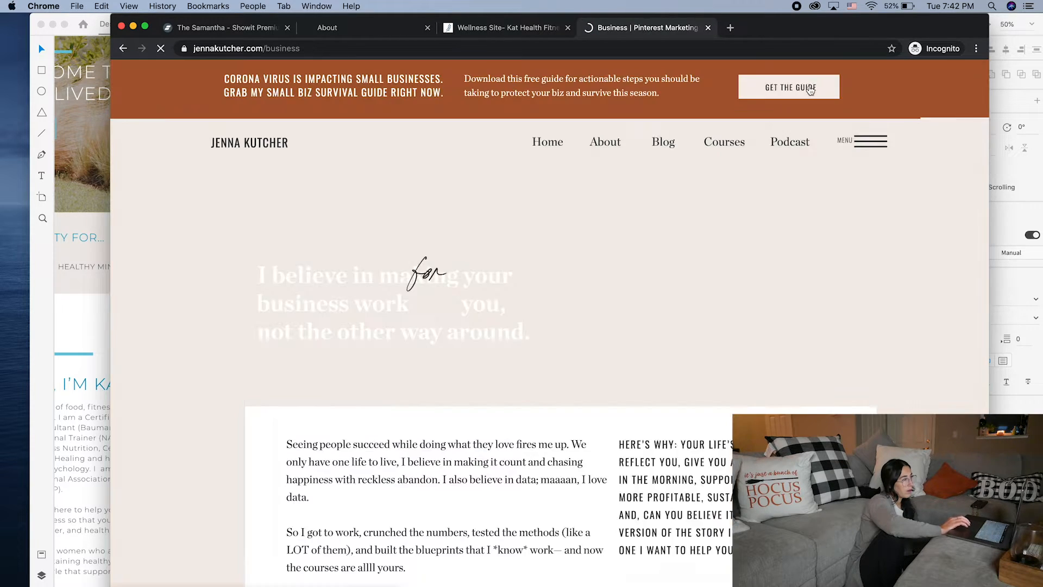
left_click(691, 138)
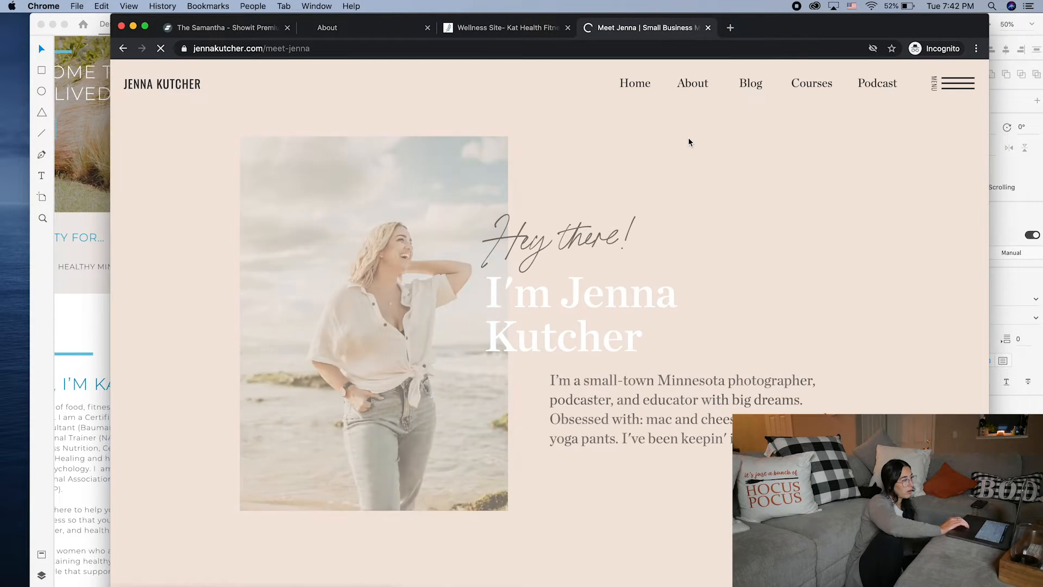
left_click(634, 84)
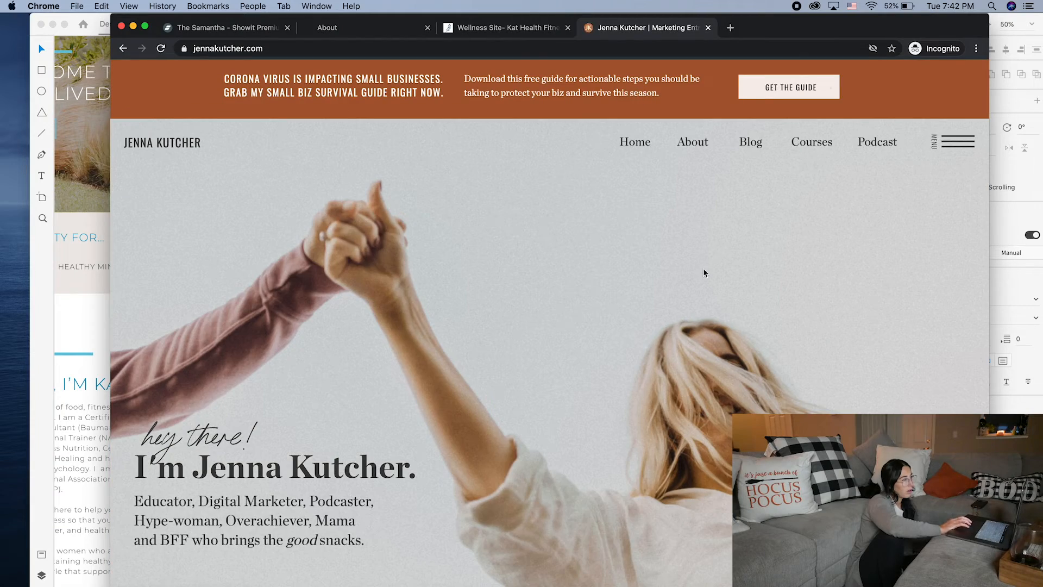
scroll(703, 271, "down", 5)
scroll(703, 273, "up", 5)
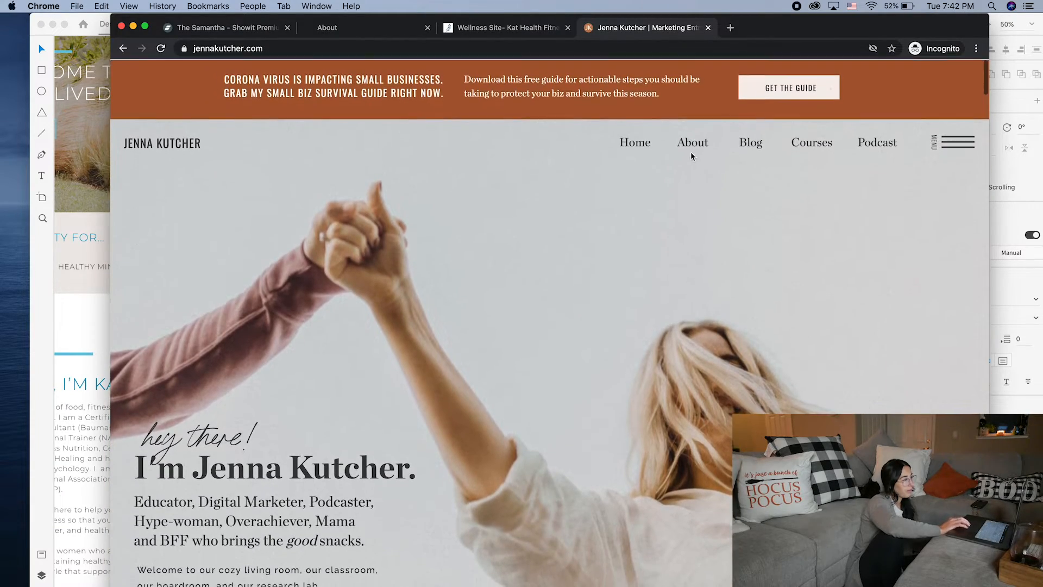
left_click(692, 147)
Switch back to Adobe XD and move the quote section and the lower photo-and-bio row further down the second page.
left_click(99, 298)
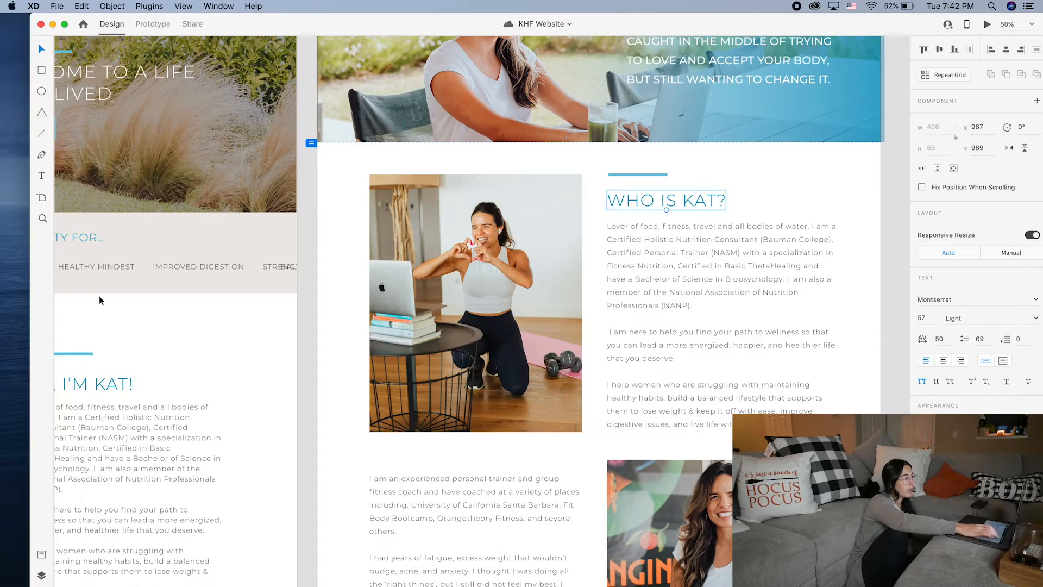
left_click(783, 183)
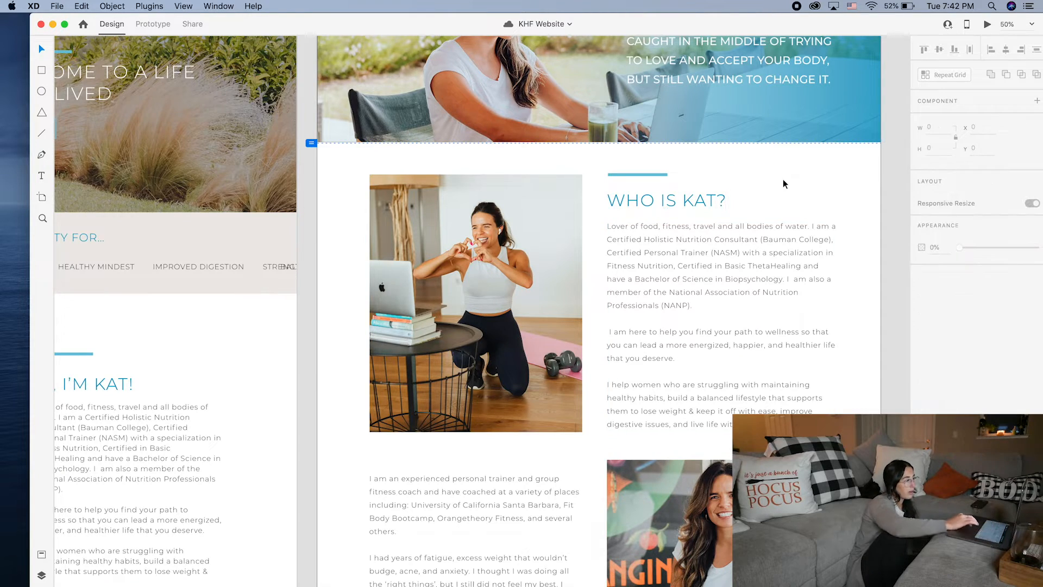
key("super+minus")
scroll(783, 184, "down", 5)
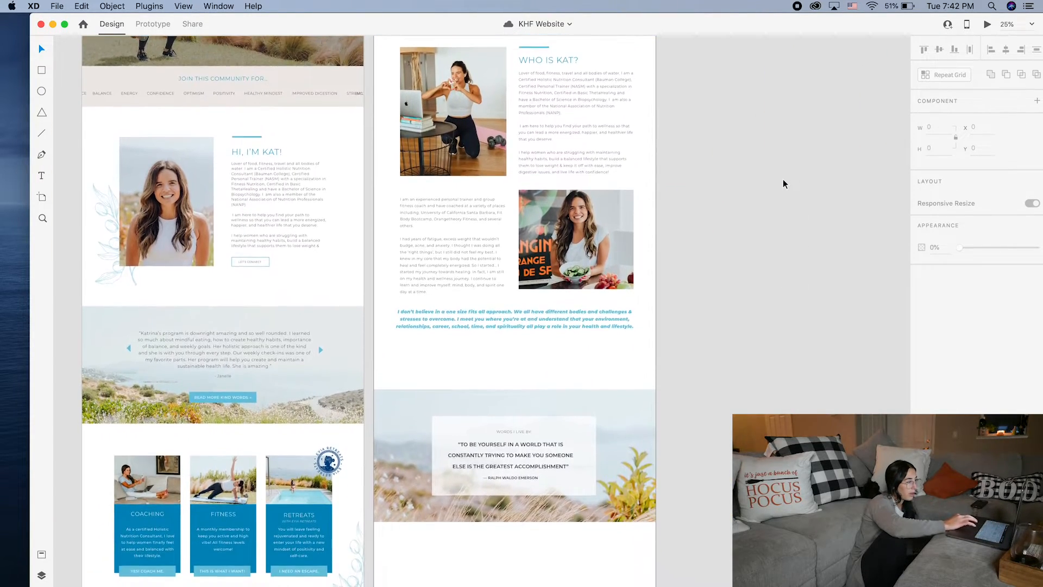
key("super+minus")
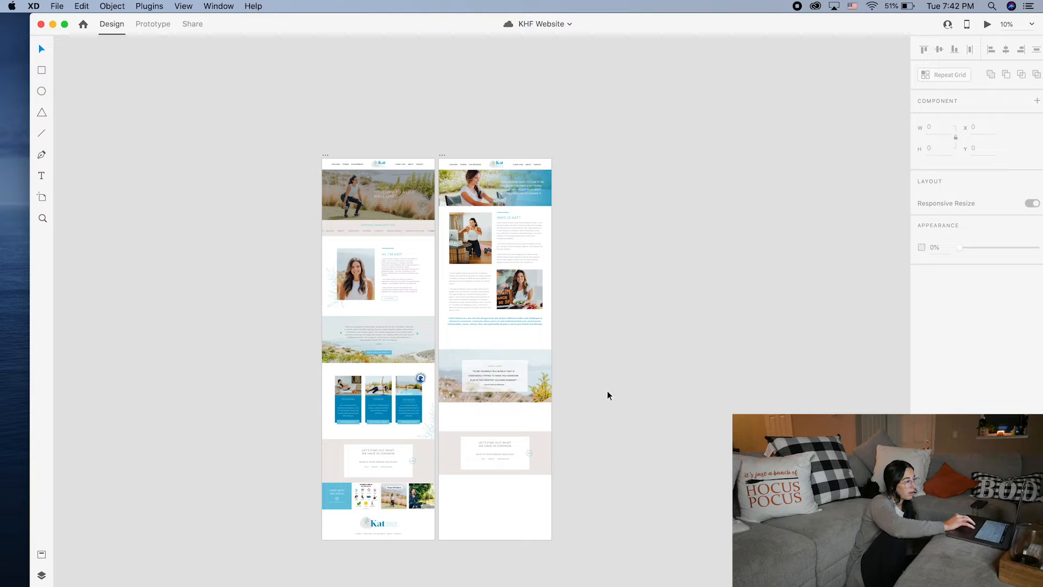
left_click(480, 371)
mouse_move(543, 376)
left_mouse_down()
mouse_move(542, 367)
mouse_move(543, 382)
left_mouse_up()
left_click_drag(607, 336, 447, 268)
left_click_drag(529, 299, 529, 314)
Move the upper photo-and-bio row with its heading down to about 218 px beneath the hero.
left_click_drag(596, 265, 474, 245)
left_click(601, 270)
scroll(601, 270, "up", 5)
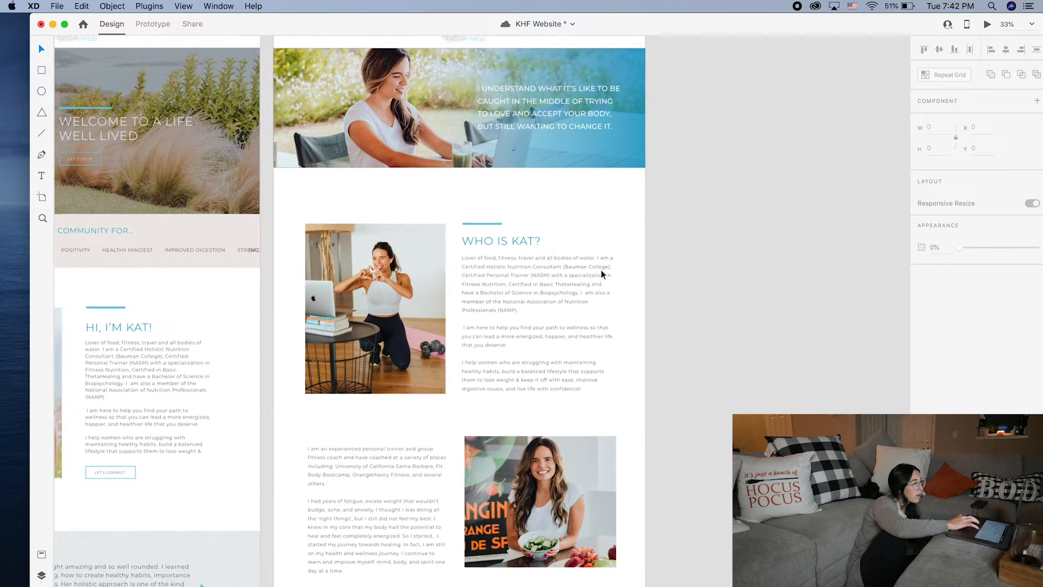
scroll(601, 273, "right", 3)
scroll(601, 273, "up", 1)
left_click_drag(630, 394, 279, 243)
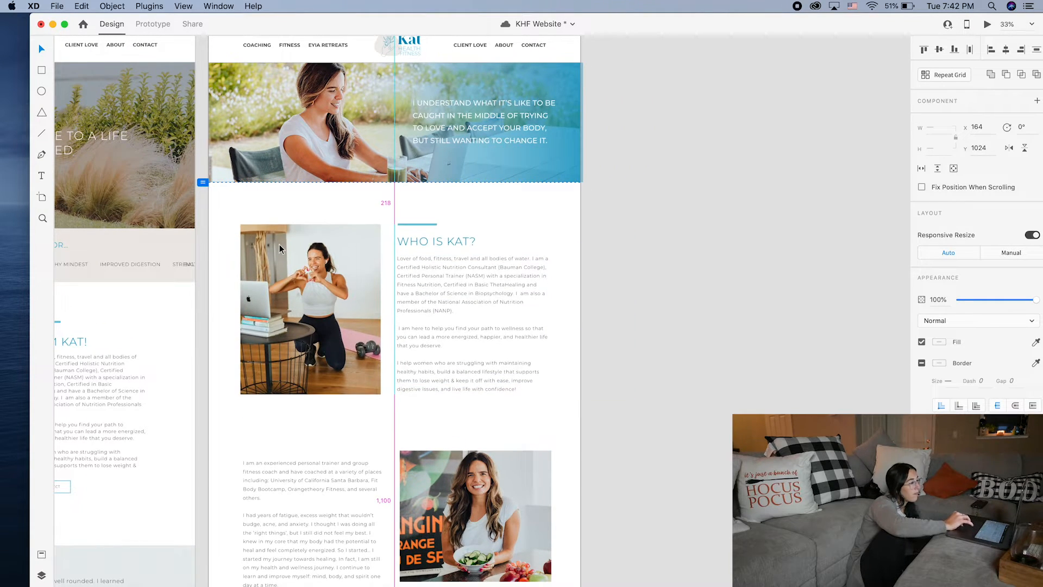
left_click(621, 295)
Move the lower photo-and-bio row together with the blue italic statement up closer to the upper row.
scroll(623, 296, "down", 3)
scroll(623, 297, "down", 3)
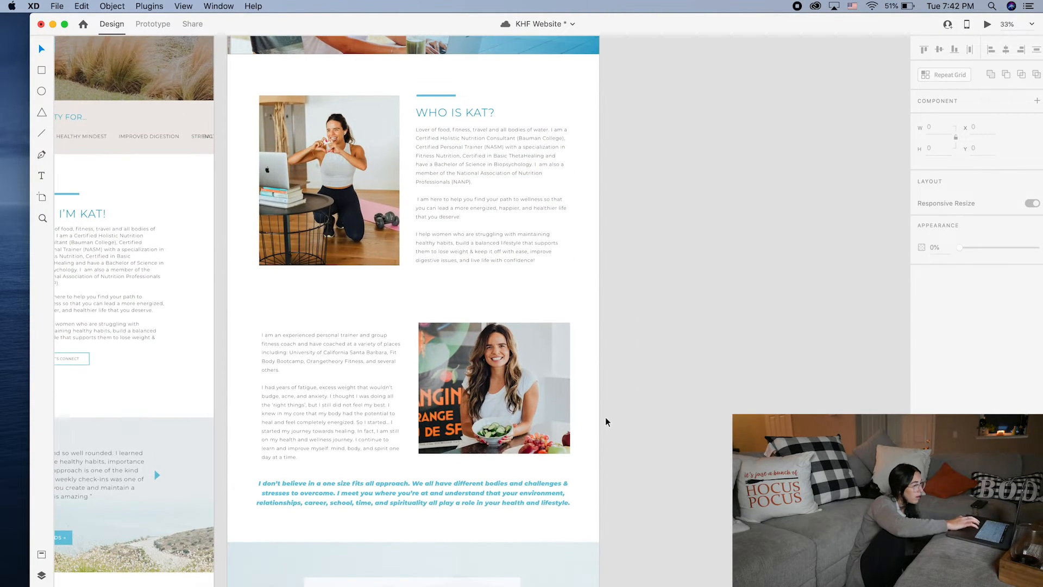
left_click_drag(656, 483, 350, 353)
left_click_drag(455, 398, 455, 365)
left_click(576, 402)
Extend the lower portrait's frame downward to a height of 729.
key("super+equal")
scroll(576, 402, "down", 5)
scroll(576, 402, "left", 3)
left_click(593, 287)
left_click_drag(626, 326, 624, 358)
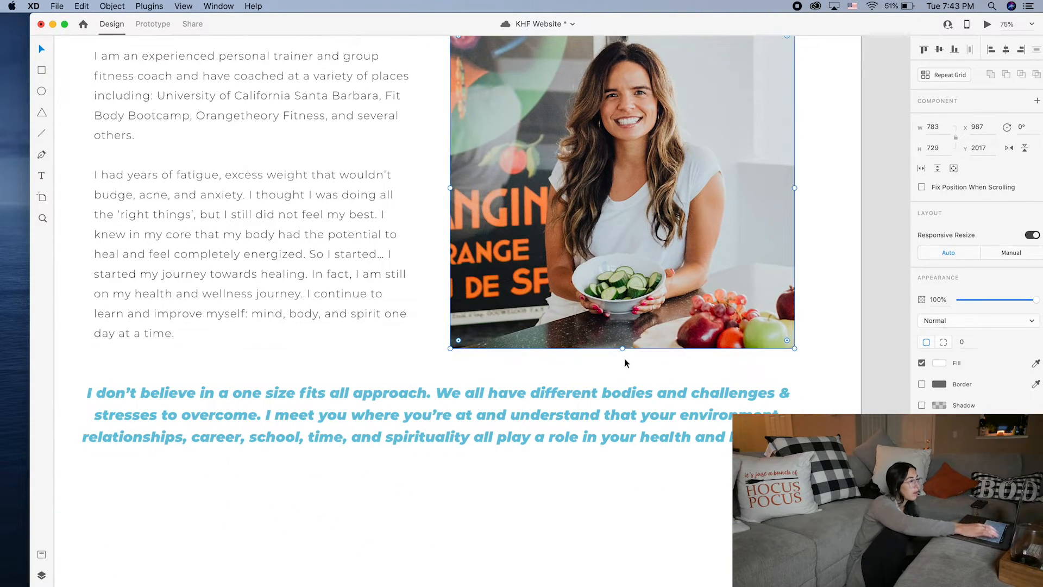
left_click(625, 358)
Move the blue italic statement down, centred on the page, so it sits 120 px below the lower portrait.
scroll(627, 377, "up", 3)
scroll(627, 377, "down", 1)
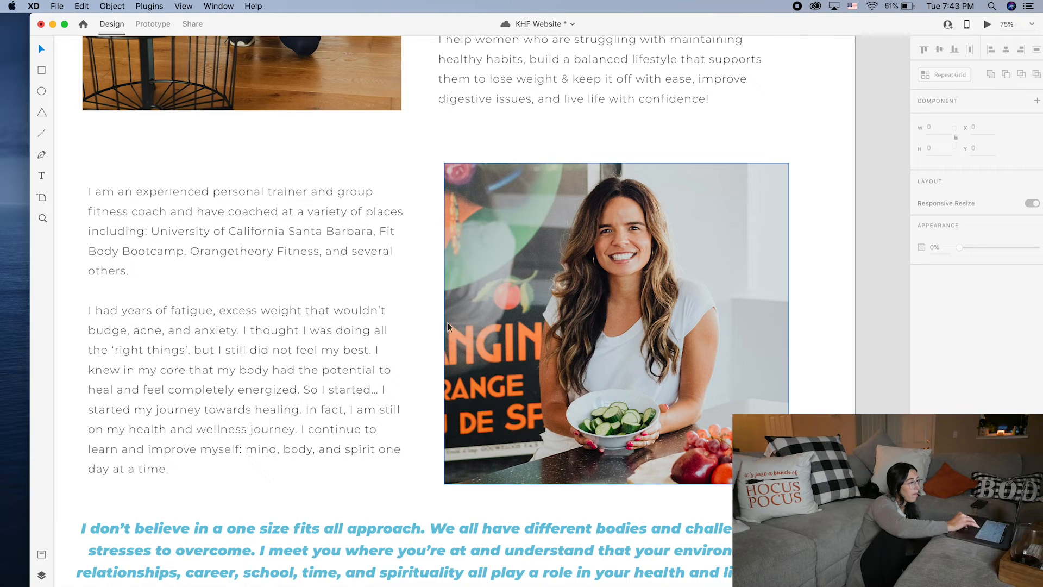
scroll(448, 323, "down", 5)
left_click(445, 429)
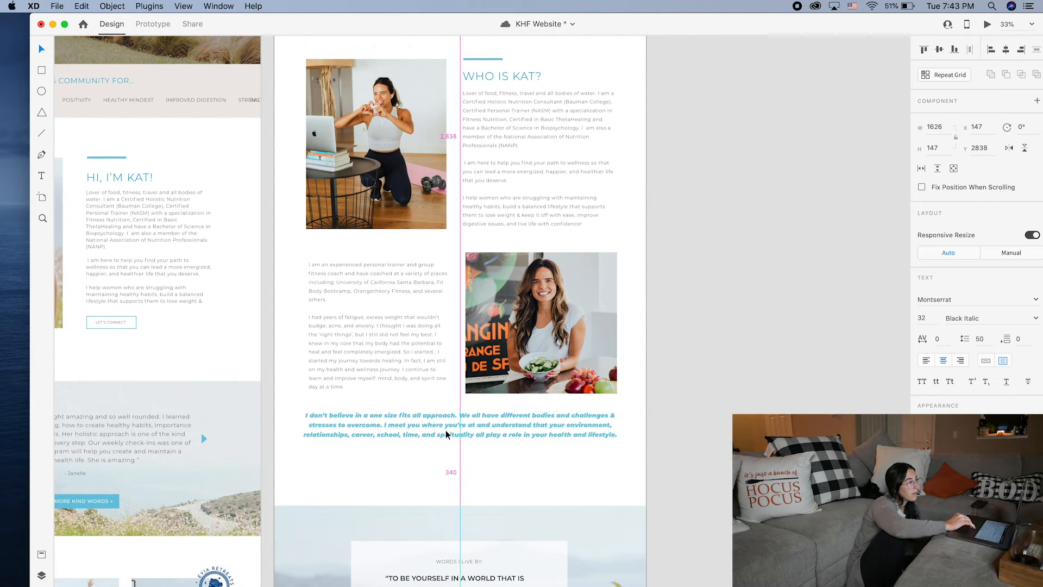
left_click(630, 460)
left_click(592, 427)
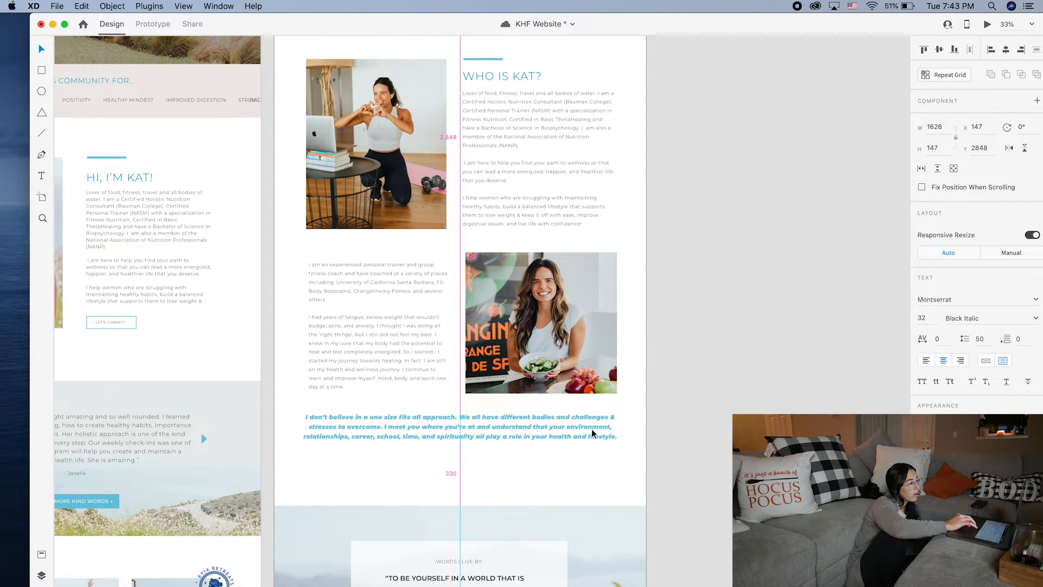
left_click(689, 435)
scroll(690, 433, "up", 2)
left_click(549, 488)
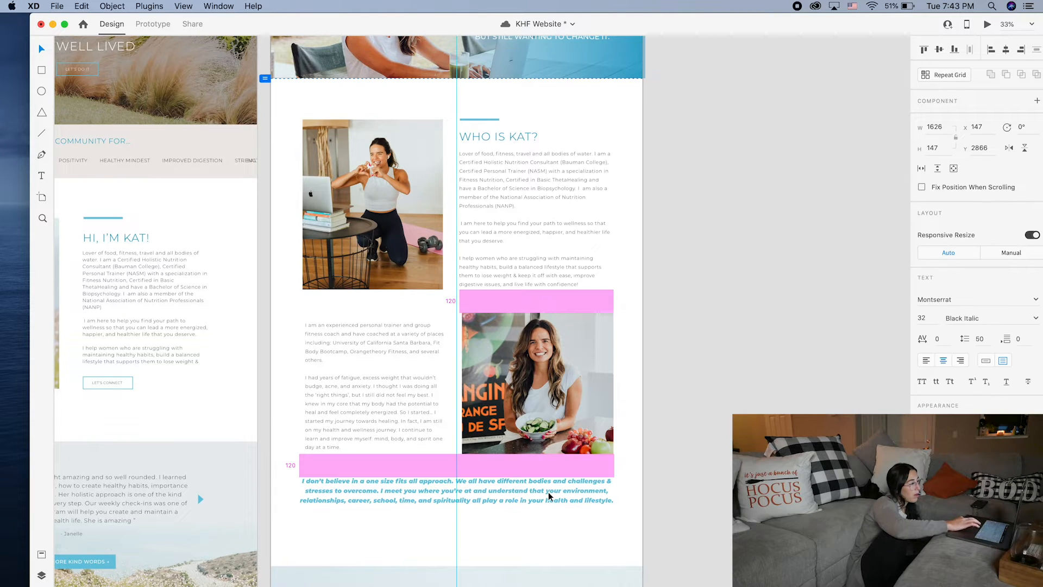
left_click(702, 501)
Move the photo-backed quote section up closer to the blue italic statement.
scroll(702, 501, "down", 4)
scroll(701, 501, "down", 3)
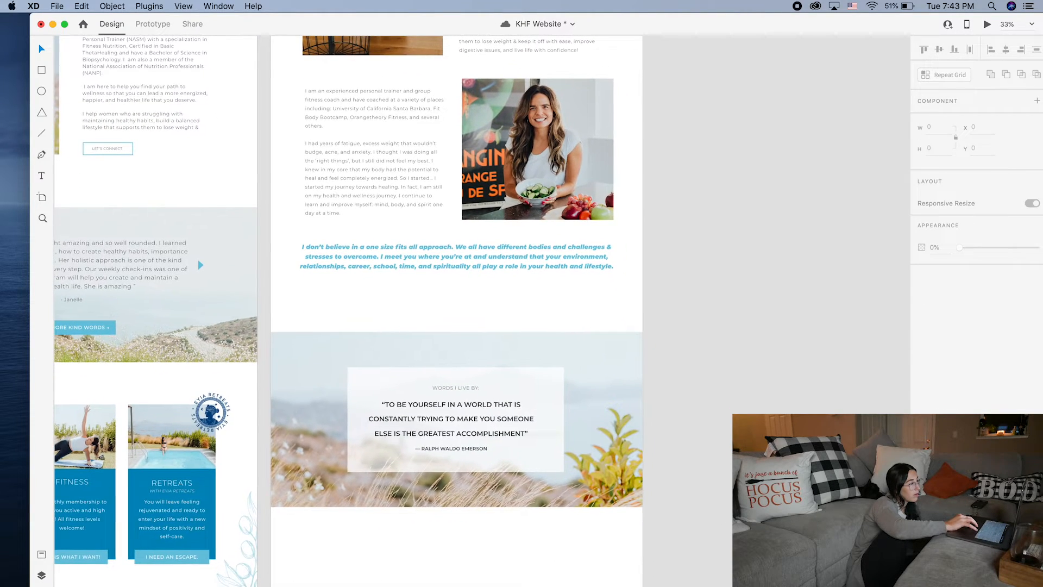
left_click(466, 376)
left_click_drag(590, 401, 592, 363)
left_click(693, 380)
Fine-tune the vertical spacing between the blue italic statement and the quote section below it.
scroll(698, 384, "up", 5)
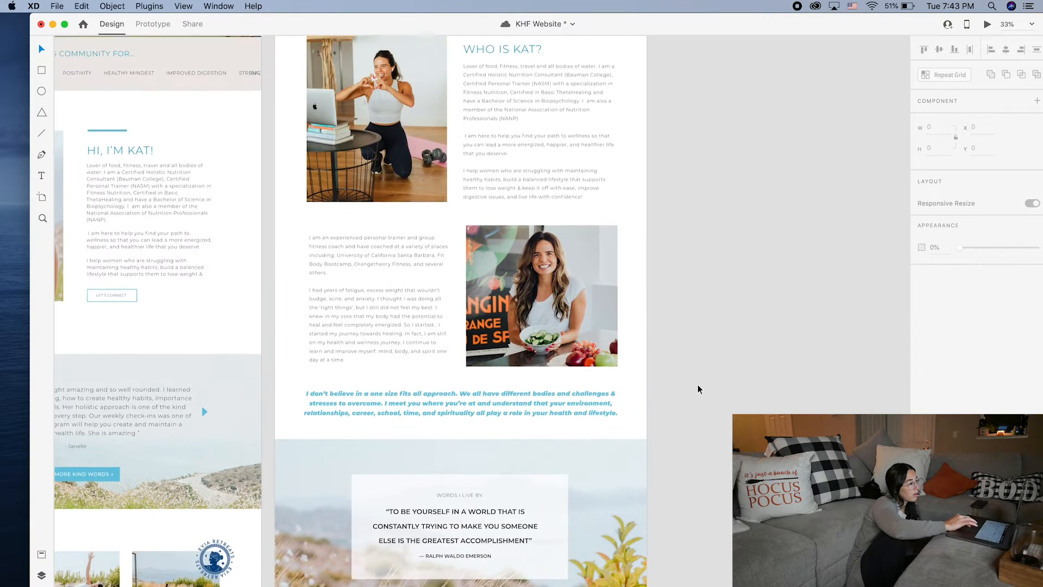
left_click_drag(702, 564, 405, 504)
left_click_drag(510, 480, 512, 482)
left_click(518, 445)
left_click_drag(517, 433, 517, 432)
left_click(679, 430)
Review the rest of the About page, then look through the jennakutcher.com Meet Jenna page in Chrome for section ideas.
scroll(678, 431, "up", 3)
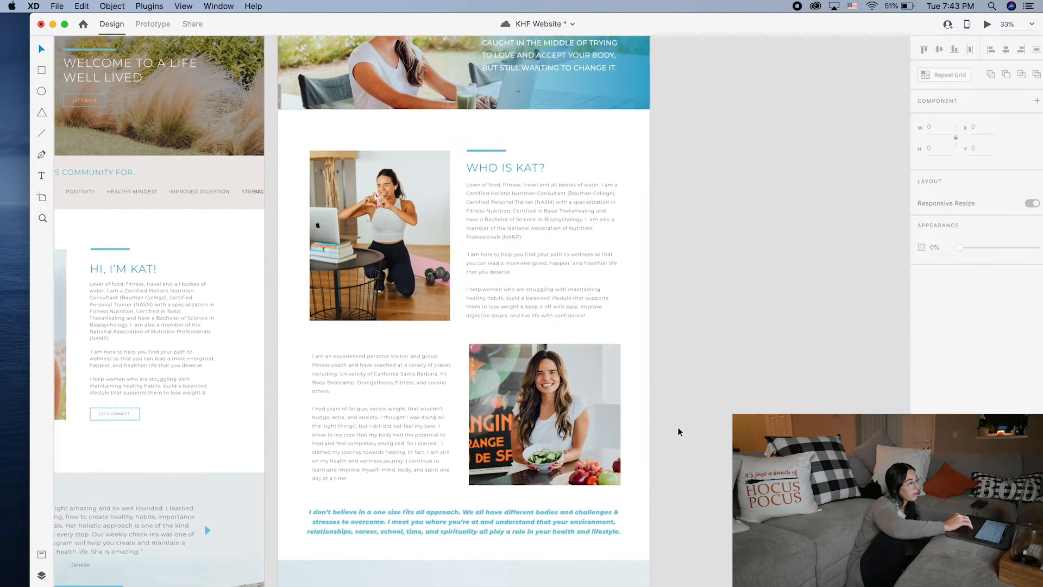
scroll(679, 431, "down", 6)
scroll(679, 428, "down", 10)
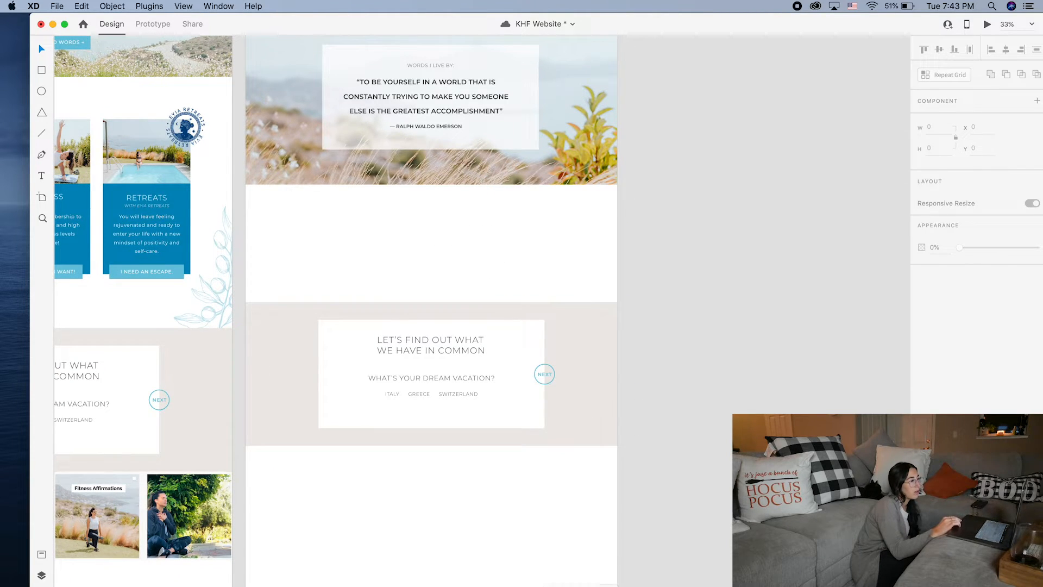
left_click(581, 586)
scroll(572, 580, "down", 20)
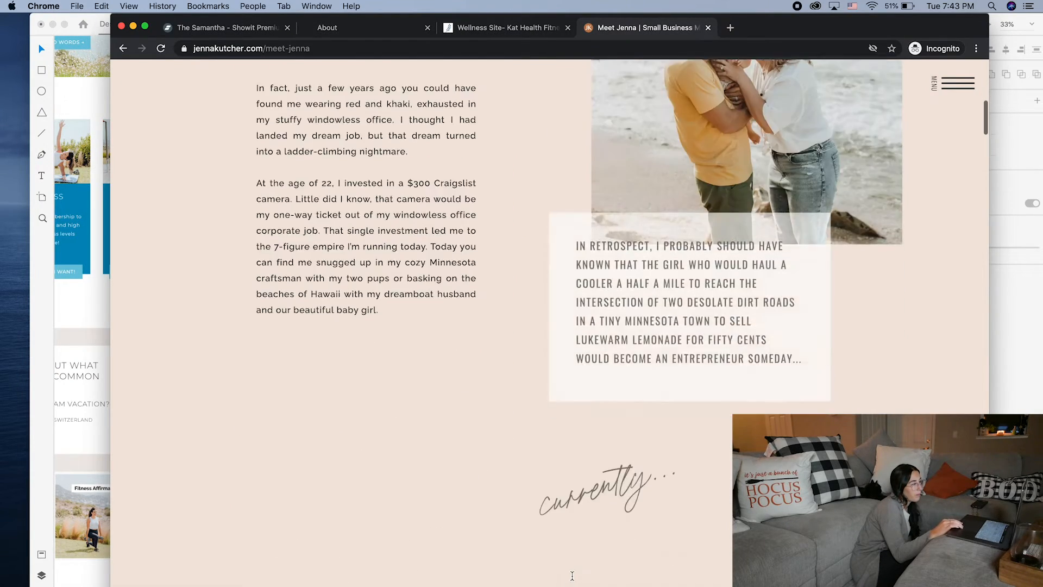
scroll(573, 580, "down", 15)
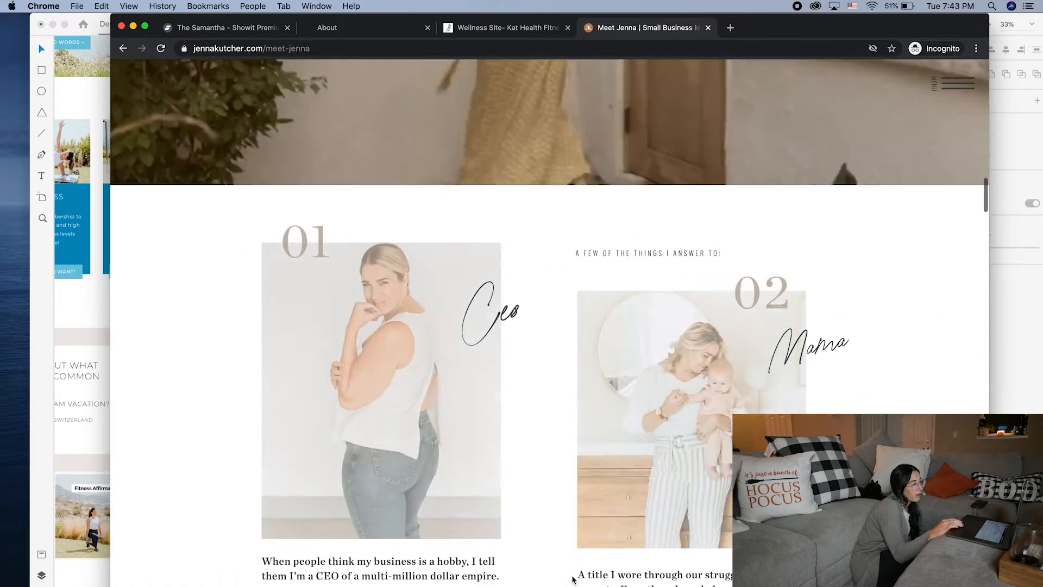
scroll(572, 580, "down", 15)
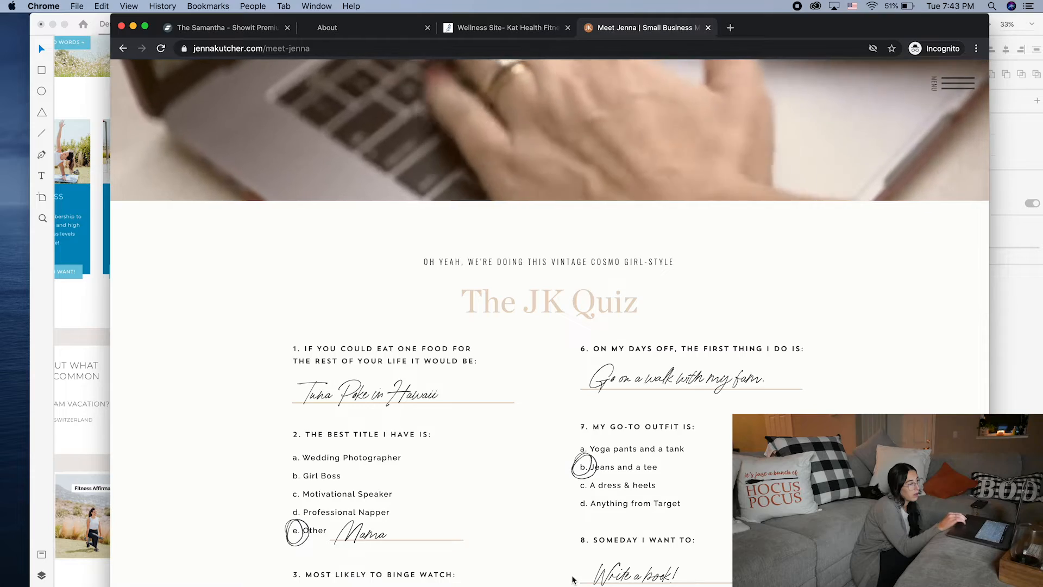
scroll(572, 580, "down", 15)
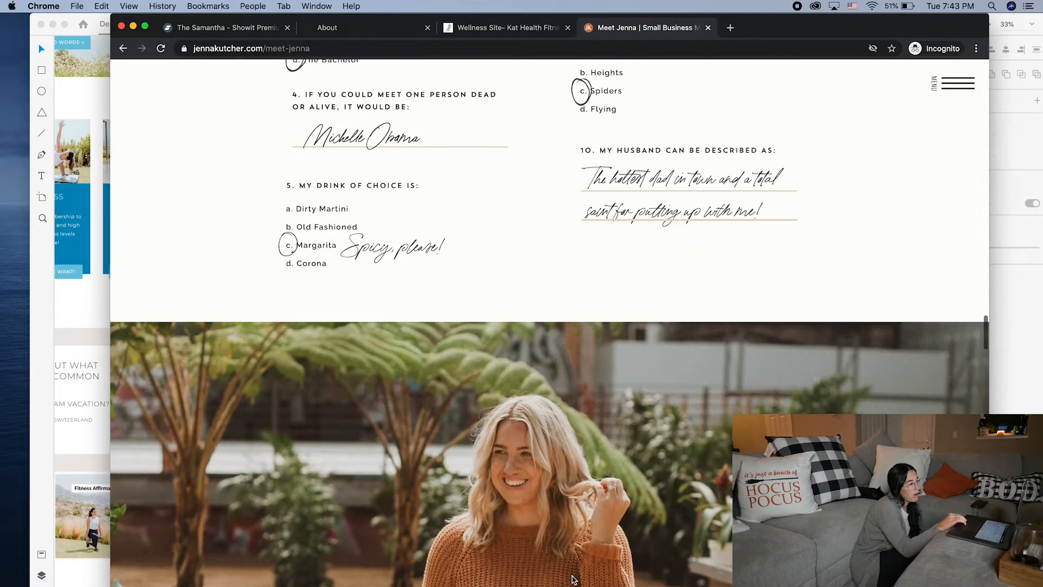
scroll(572, 580, "down", 20)
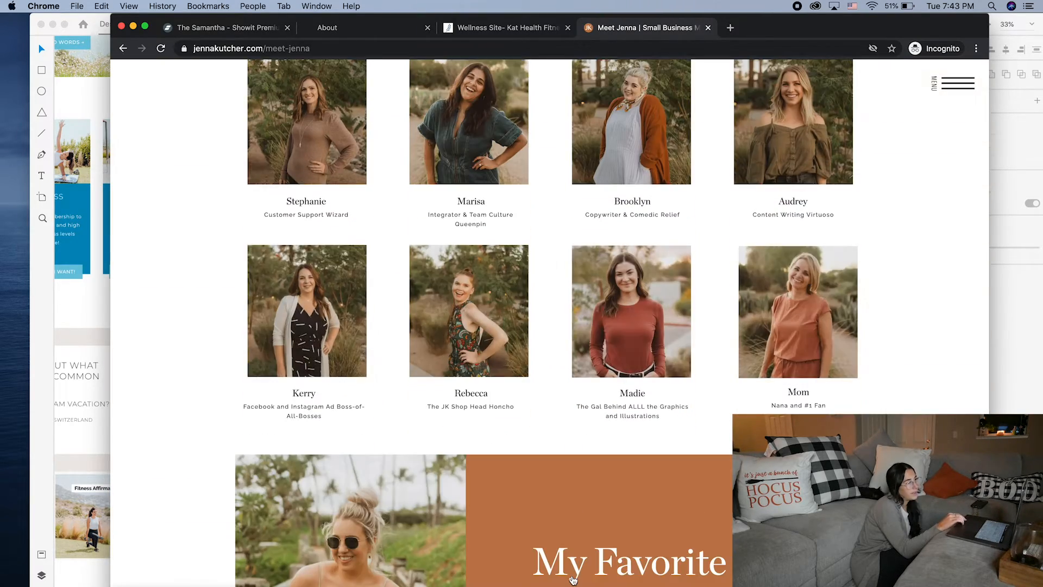
scroll(573, 580, "down", 8)
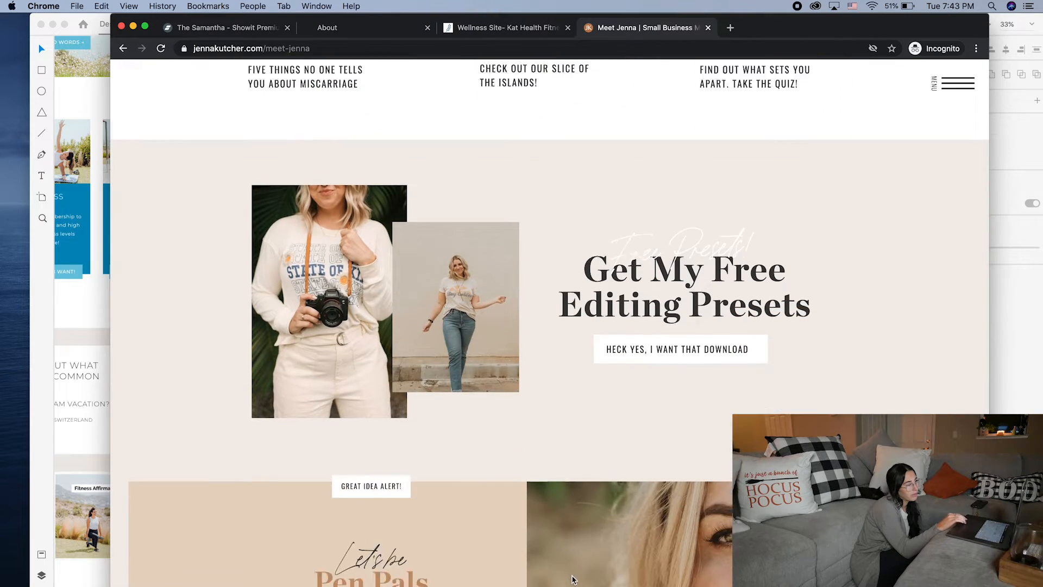
scroll(572, 580, "down", 8)
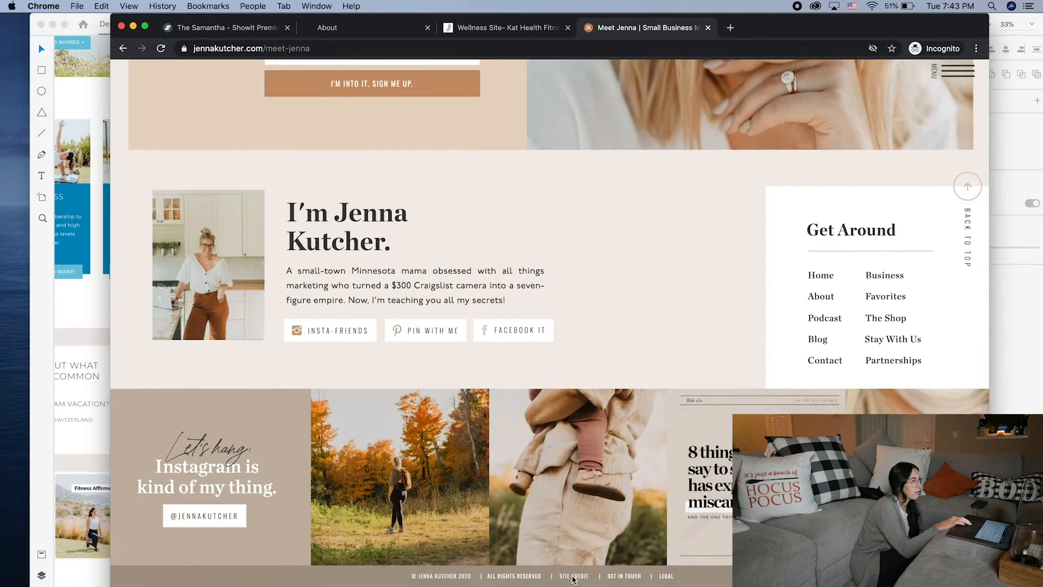
Check the original Kat Health Fitness about text and the Samantha template's About page for content still missing.
left_click(478, 28)
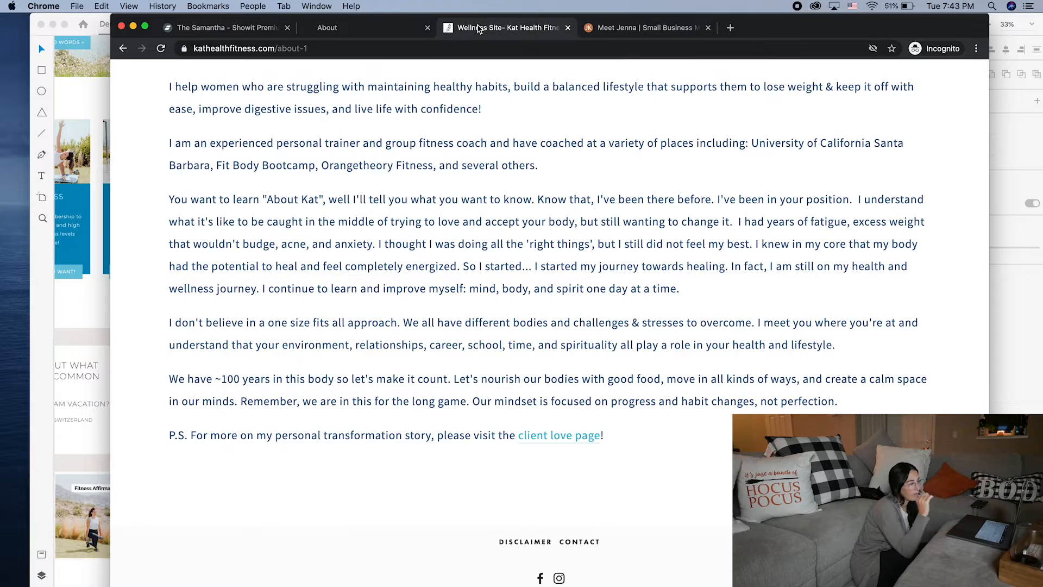
left_click(362, 27)
scroll(601, 272, "down", 15)
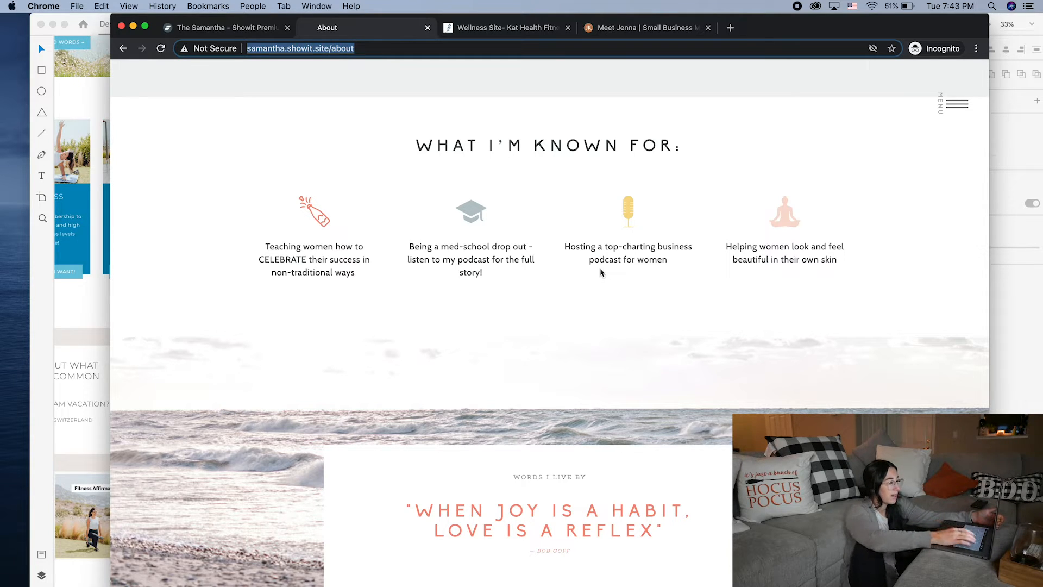
Switch back to XD and review the About page from the quote section up to the hero.
key("super+Tab")
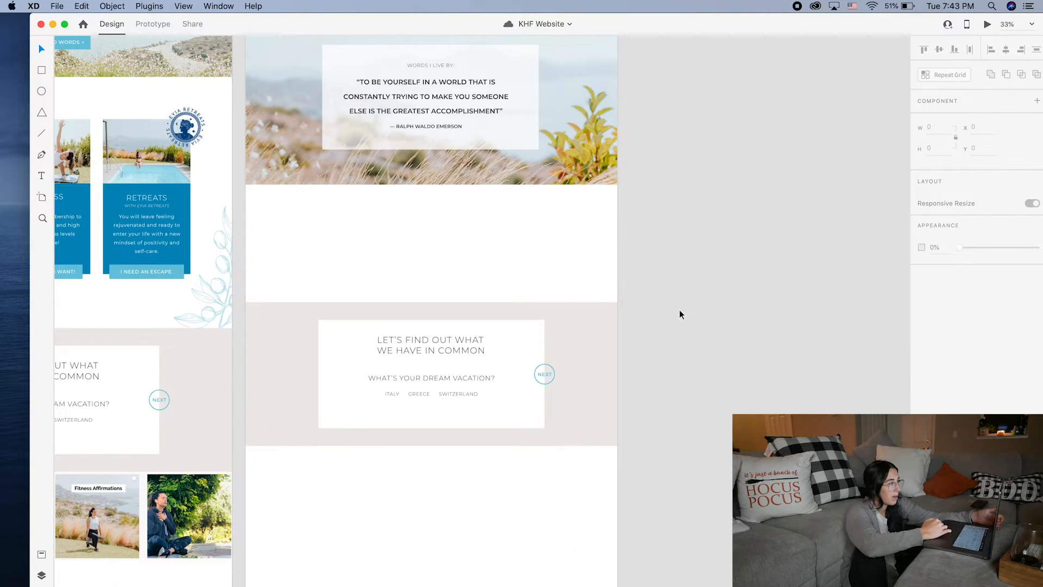
scroll(679, 314, "up", 5)
scroll(680, 314, "up", 8)
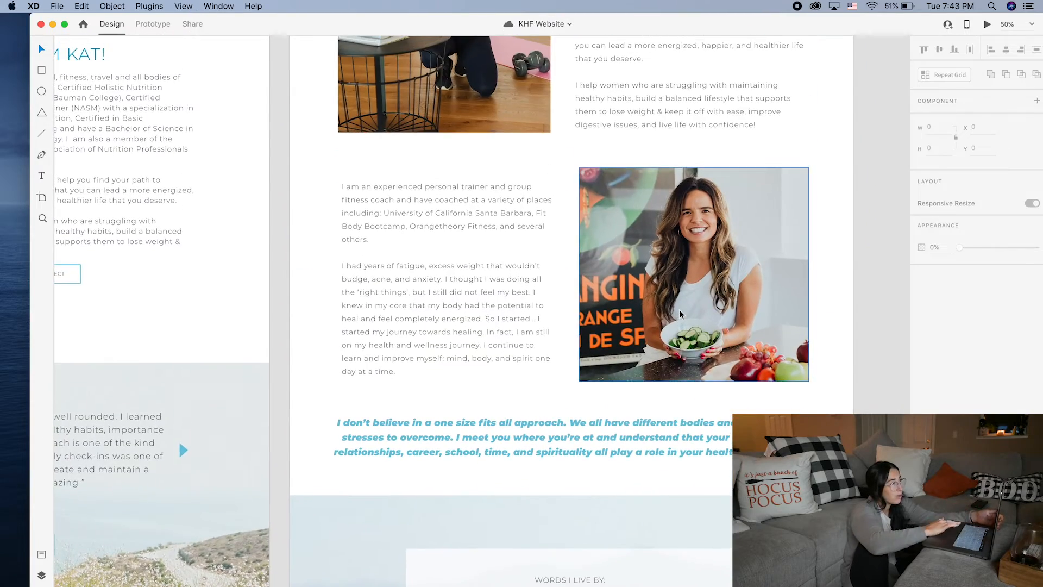
scroll(680, 313, "up", 10)
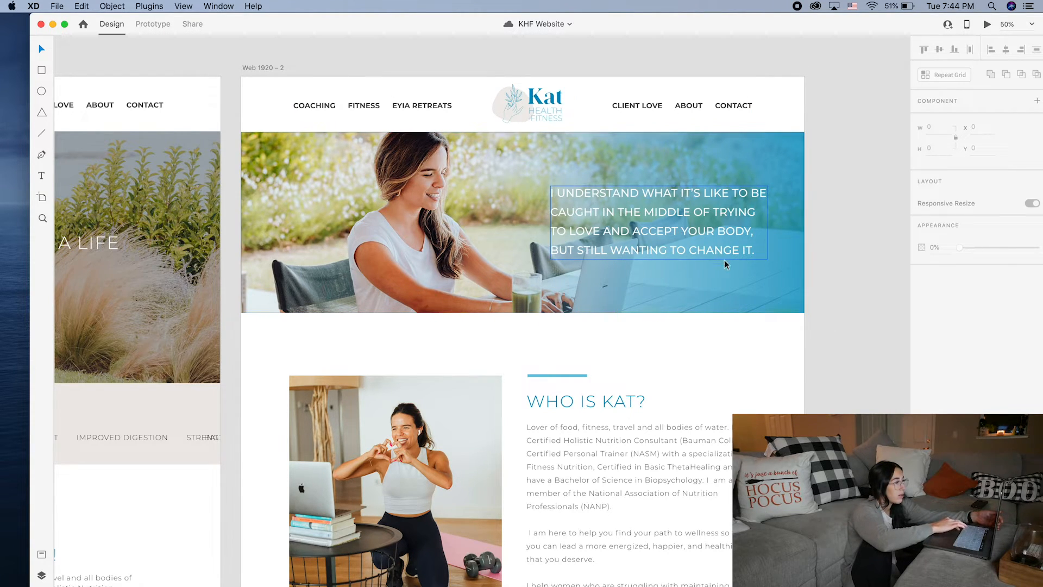
left_click_drag(850, 307, 234, 135)
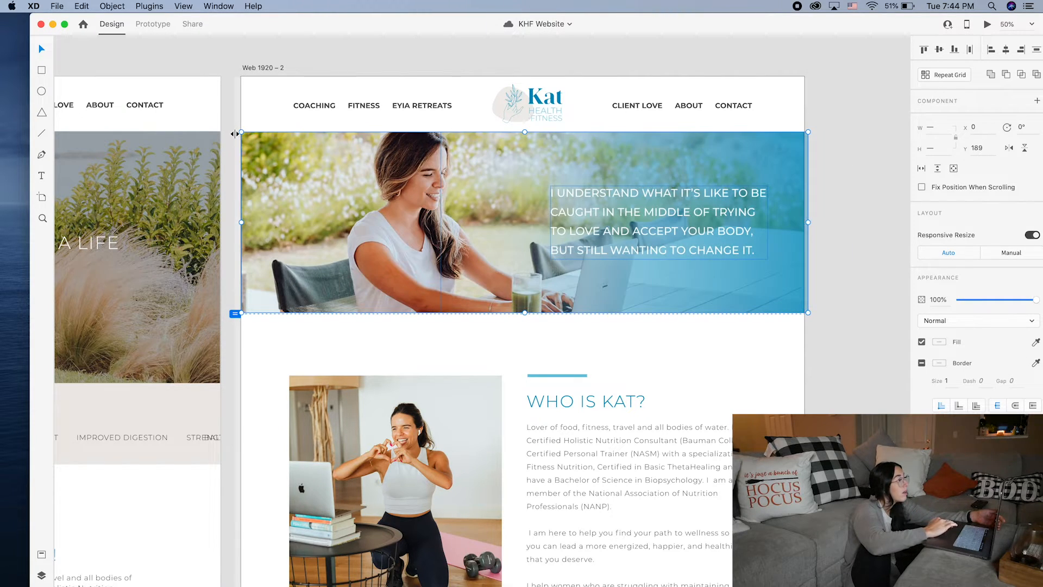
left_click(50, 8)
mouse_move(94, 182)
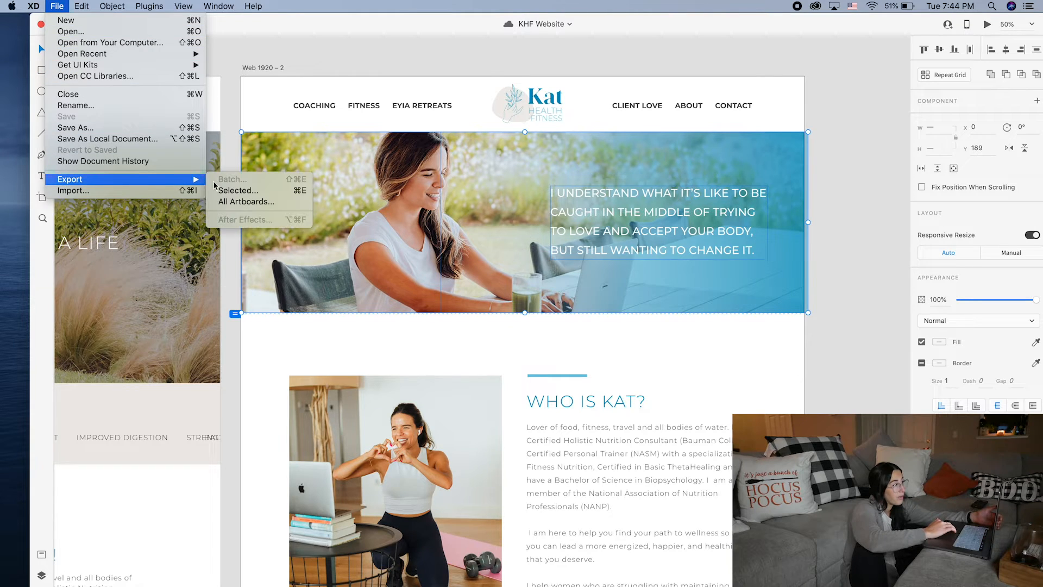
left_click(233, 190)
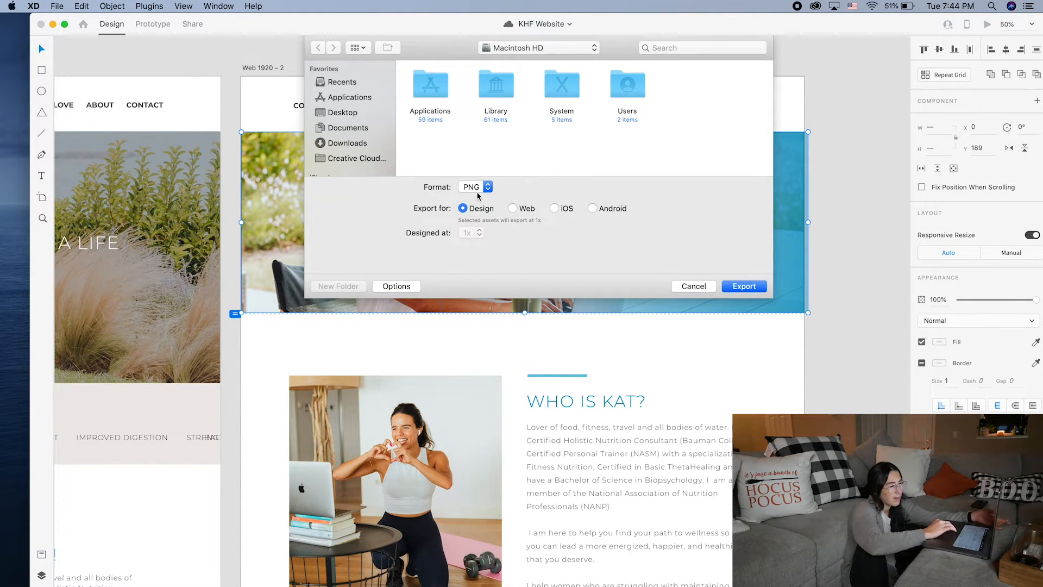
left_click(477, 195)
left_click(478, 188)
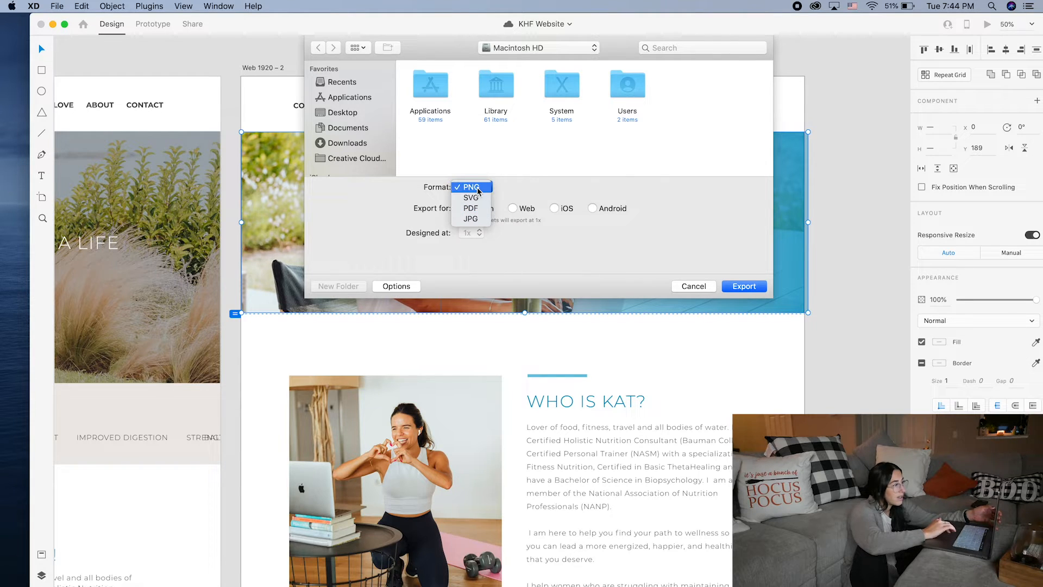
left_click(490, 196)
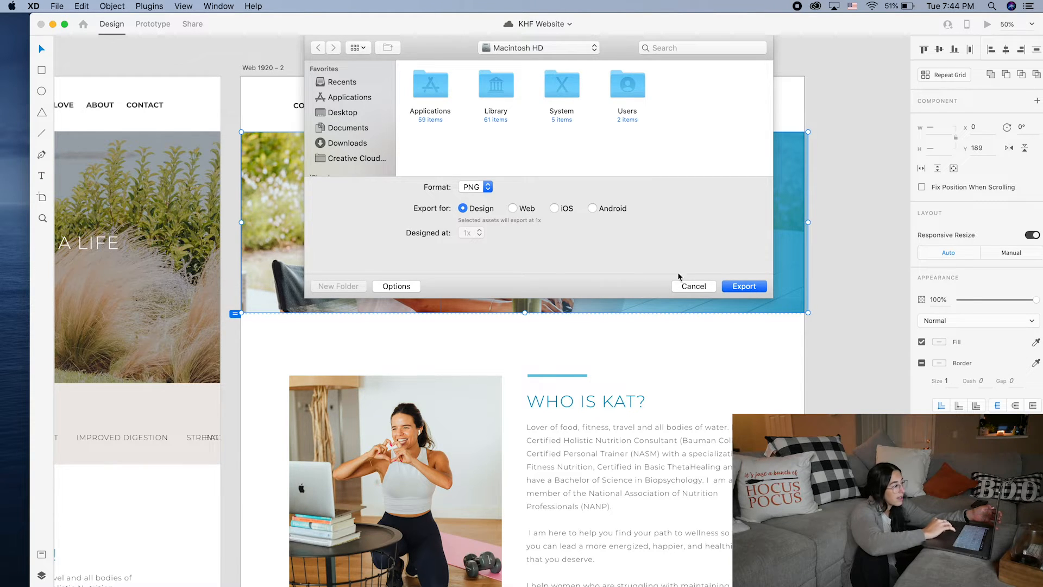
left_click(694, 286)
Mark the kneeling portrait beside the "Who is Kat?" text for export.
scroll(689, 359, "down", 5)
left_click_drag(263, 255, 458, 469)
right_click(459, 467)
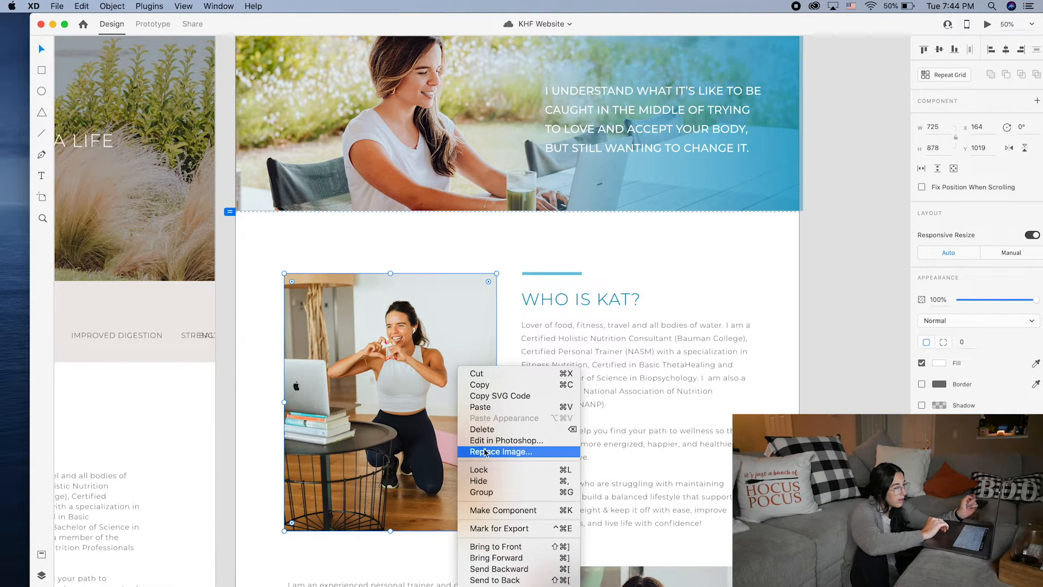
left_click(490, 528)
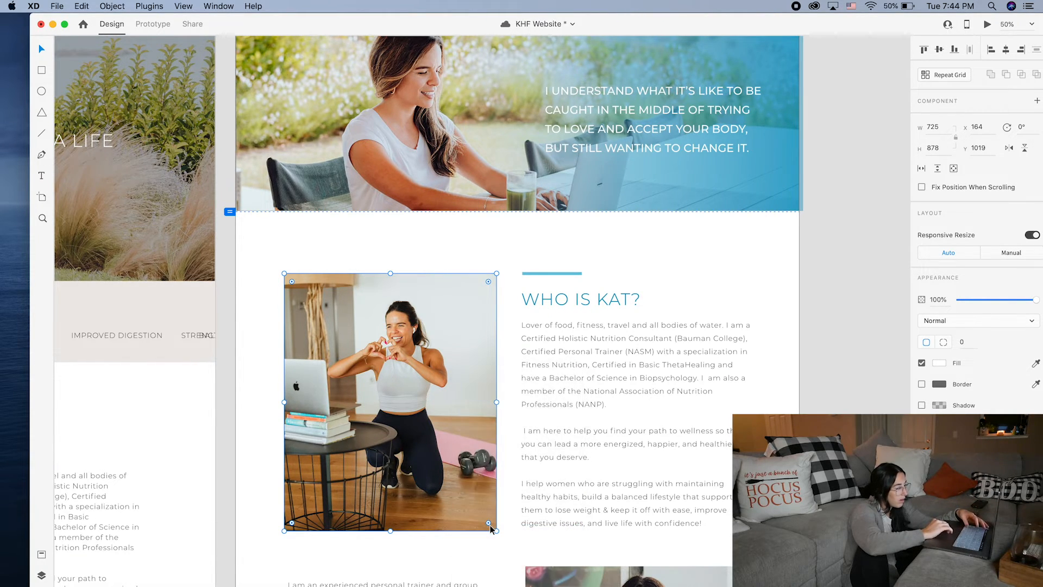
right_click(411, 432)
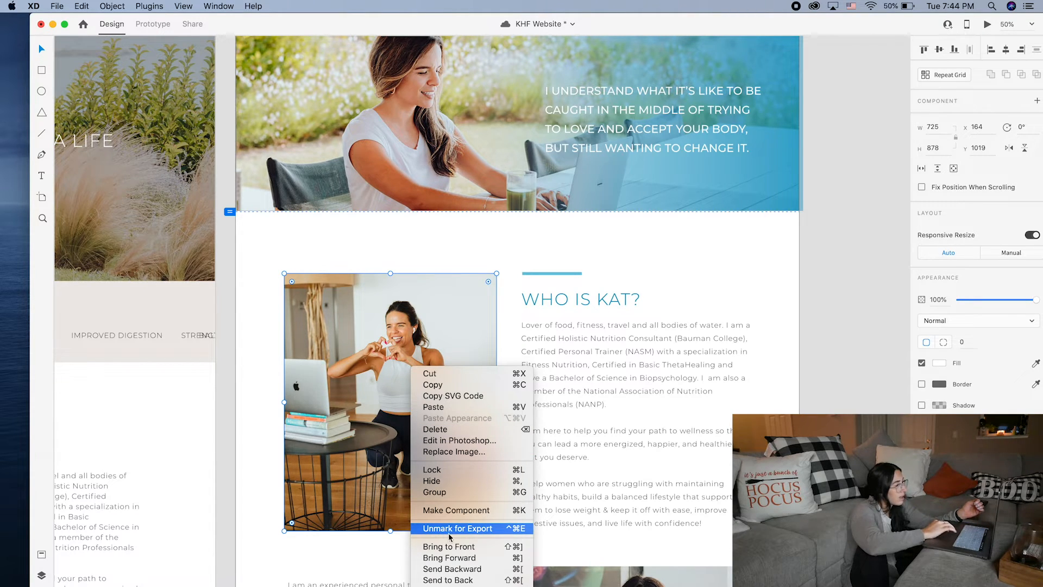
left_click(57, 5)
Export the selected kneeling portrait as a PNG named 0304 into a new KHF folder inside Documents.
left_click(57, 5)
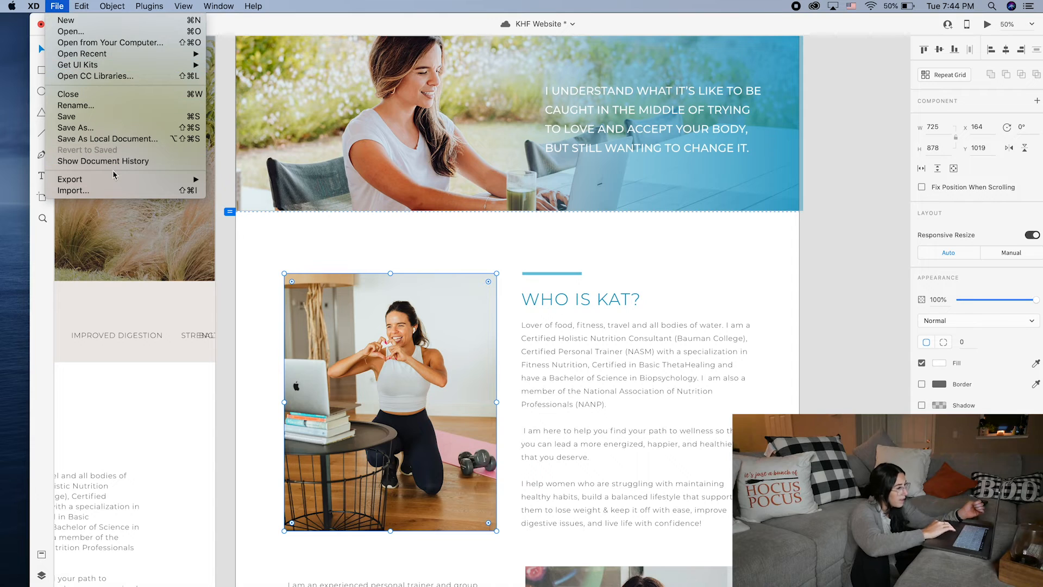
mouse_move(118, 186)
left_click(244, 190)
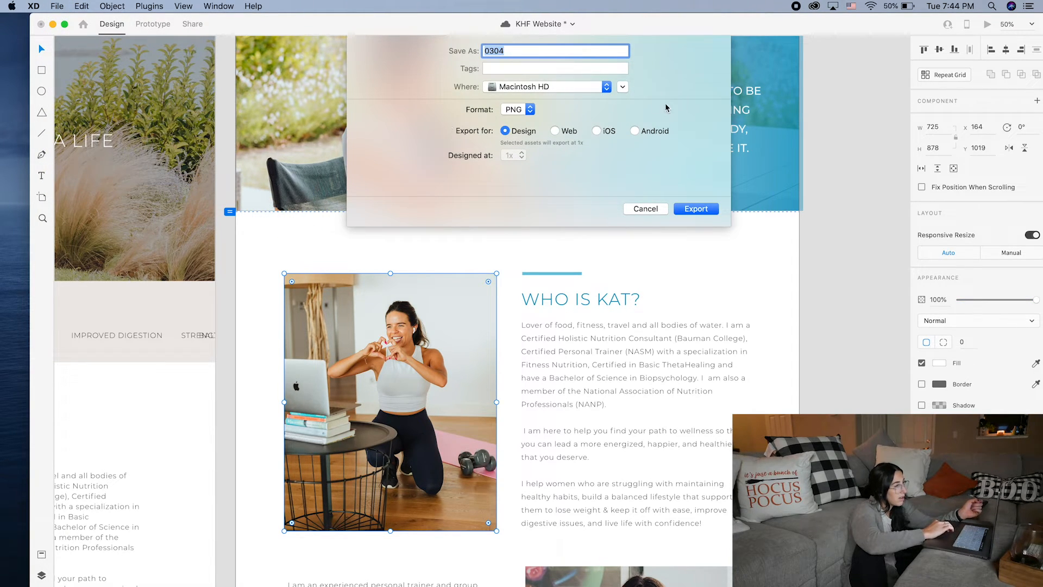
left_click(623, 87)
scroll(333, 160, "down", 2)
scroll(334, 152, "up", 1)
left_click(333, 142)
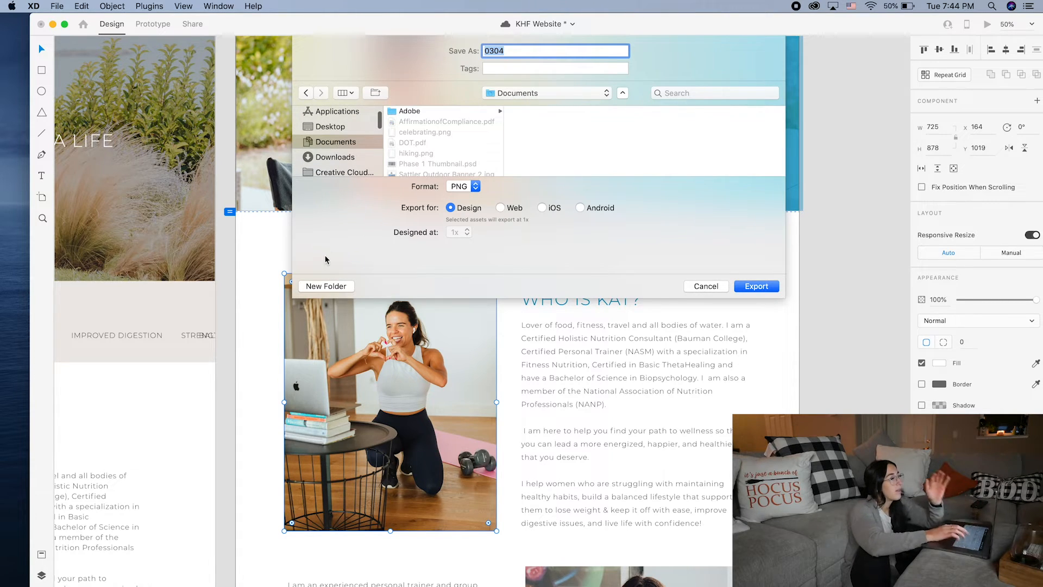
left_click(322, 288)
type("KHF")
key("Return")
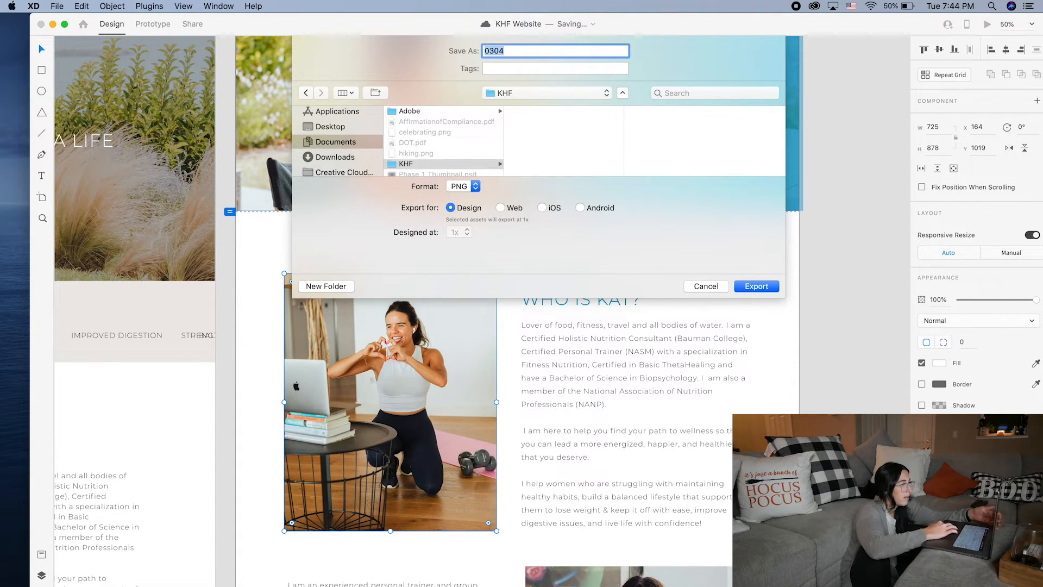
key("Return")
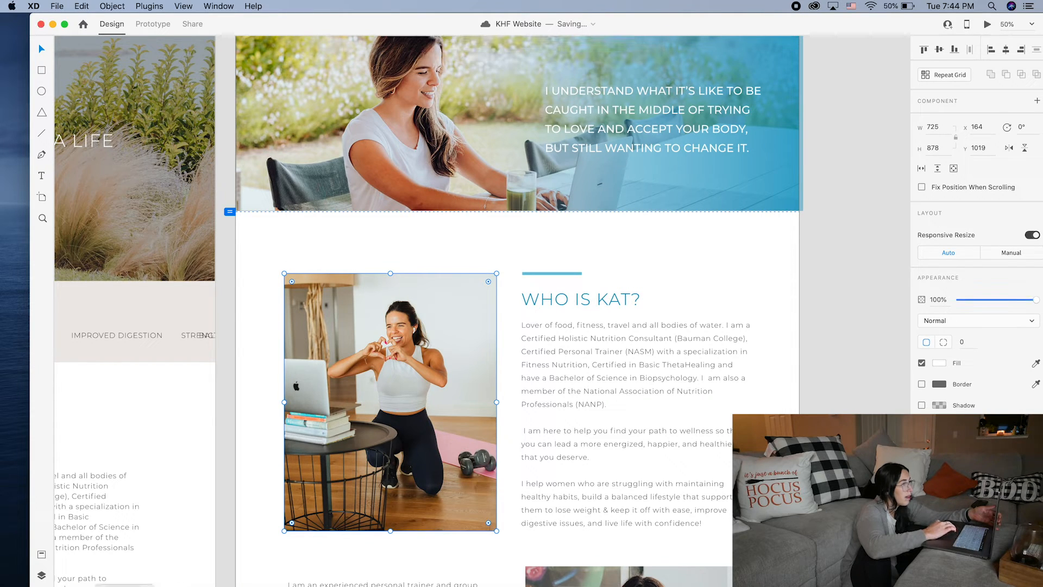
Switch to Finder, open 0304.png from the KHF folder in Documents to inspect it, and close the image and folder.
left_click(83, 586)
left_click(189, 38)
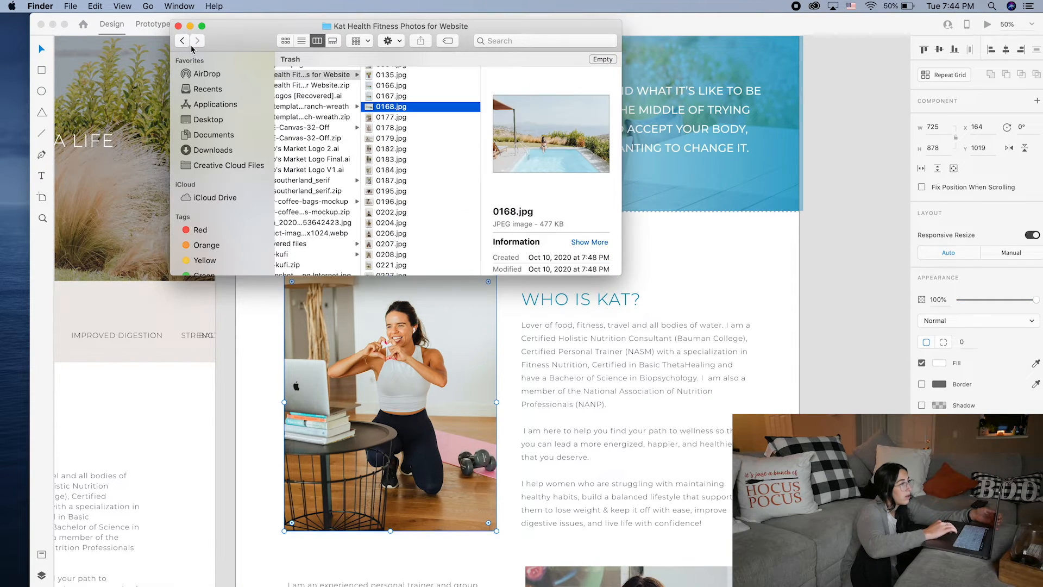
left_click(213, 134)
double_click(307, 73)
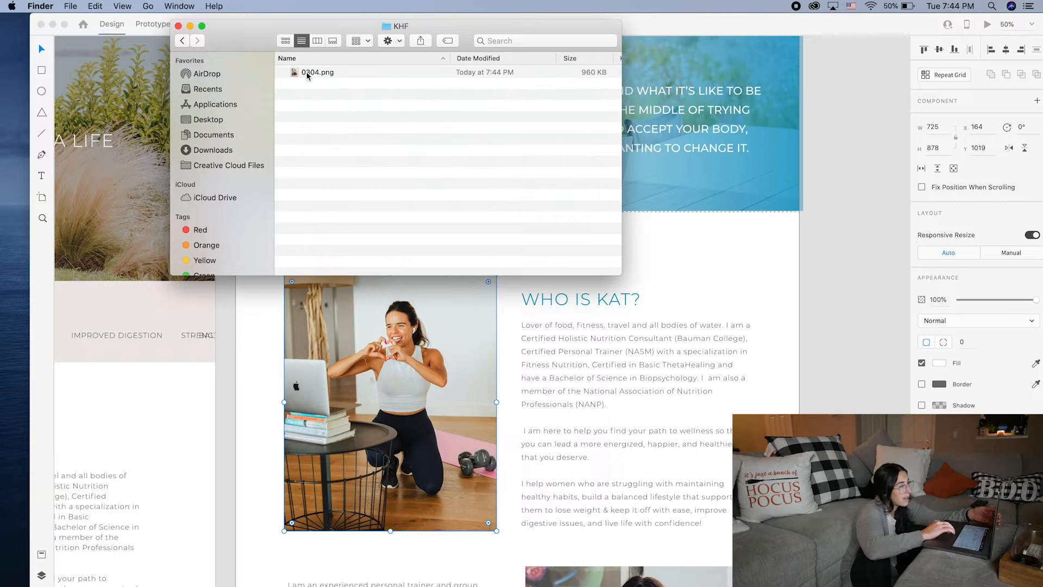
left_click(325, 75)
double_click(325, 75)
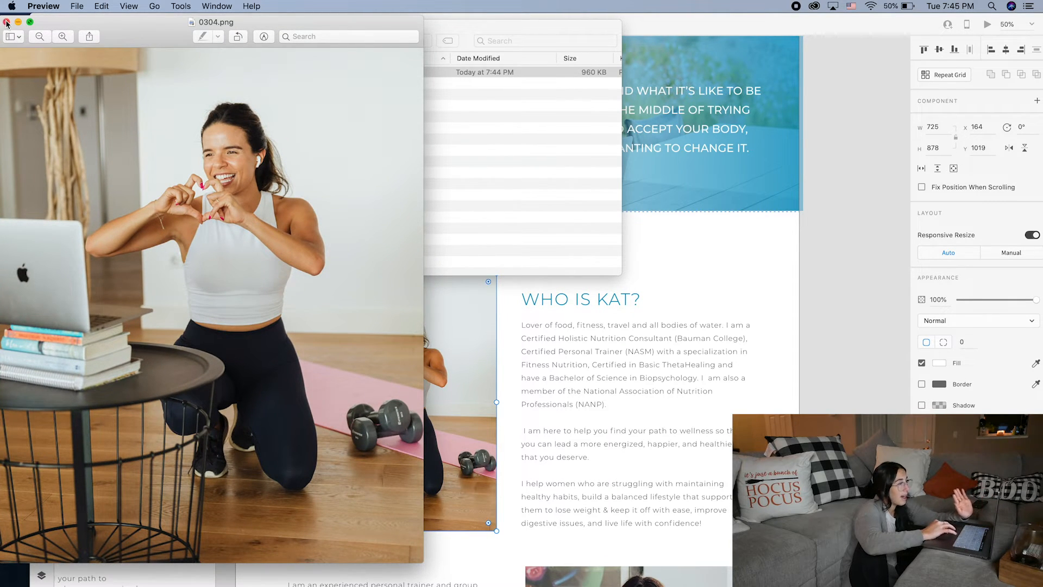
left_click(7, 22)
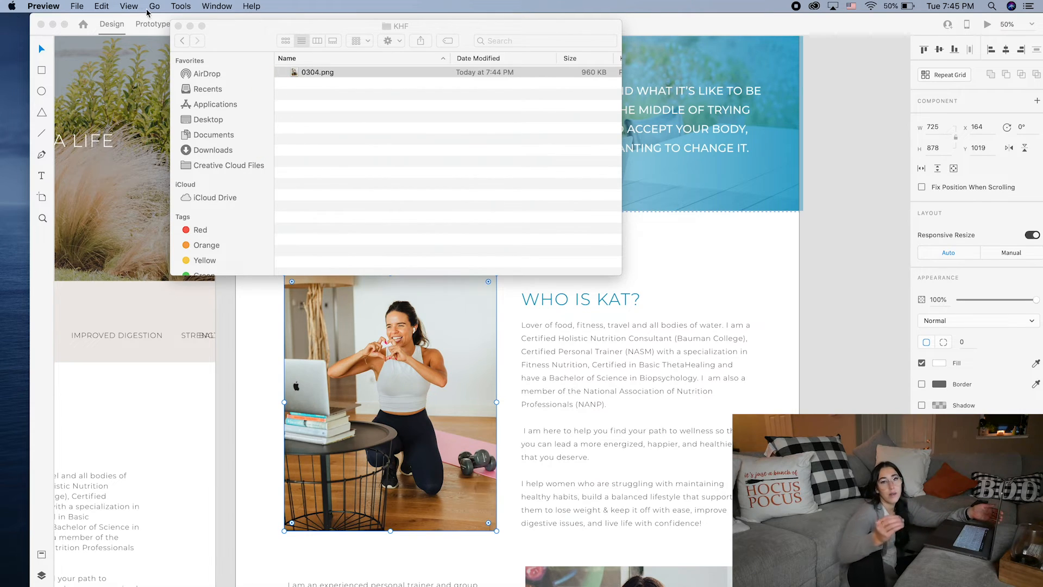
left_click(179, 26)
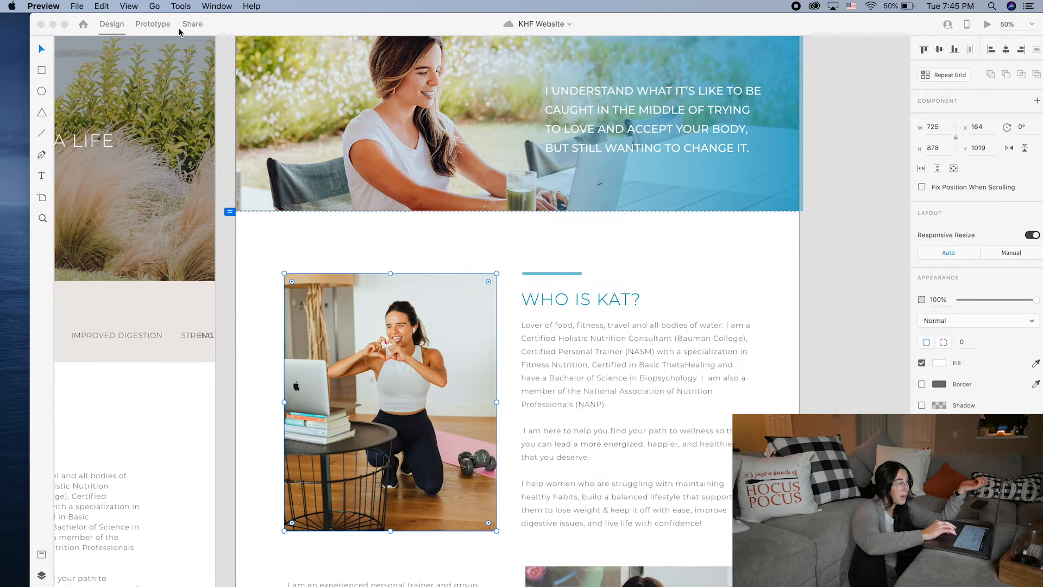
Return to XD and nudge the lower edges of the hero's blue gradient overlay and background photo slightly downward.
left_click(820, 211)
scroll(820, 211, "up", 1)
left_click(795, 213)
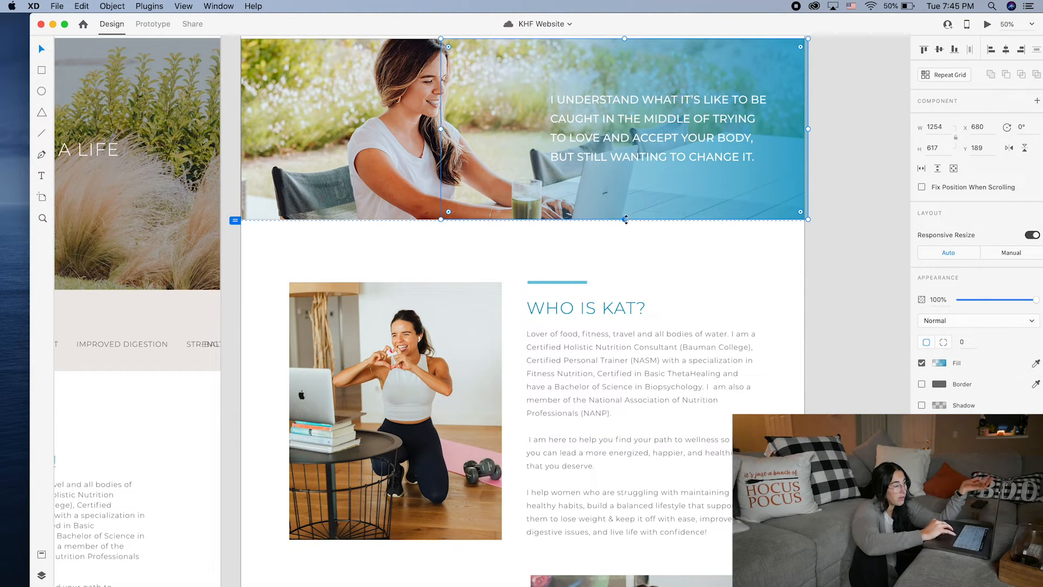
left_click_drag(626, 219, 626, 220)
left_click(596, 262)
left_click(364, 184)
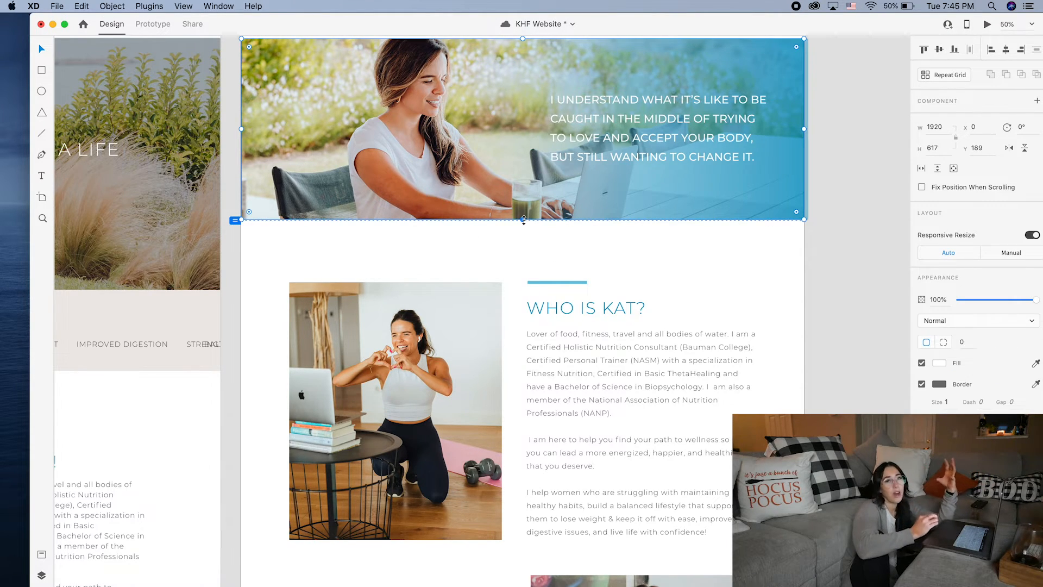
left_click_drag(525, 219, 525, 220)
left_click(563, 265)
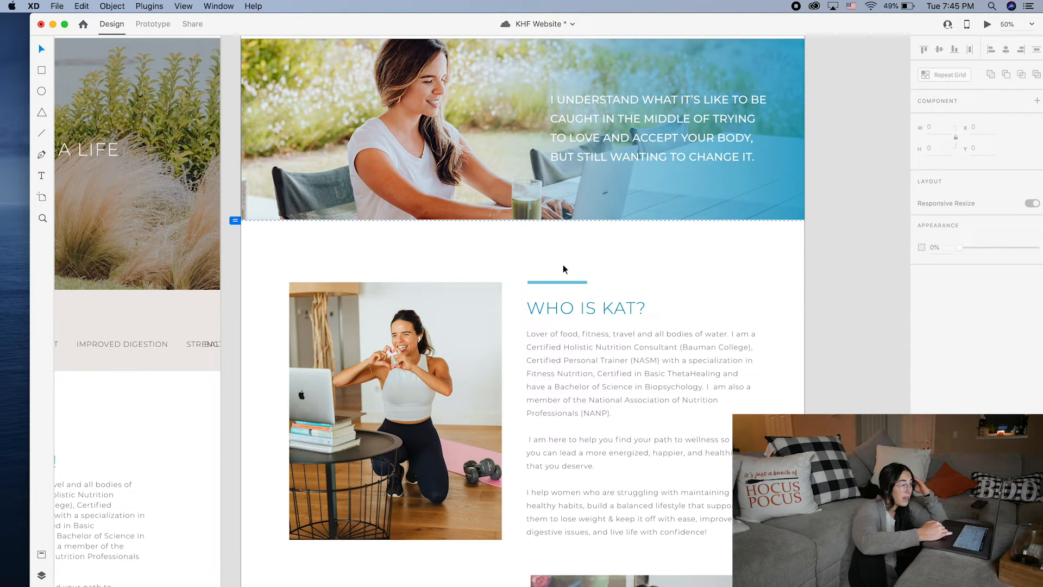
Review the second page from its hero to the quiz section, and compare it with the home page's layout.
scroll(672, 292, "up", 4)
scroll(673, 292, "down", 7)
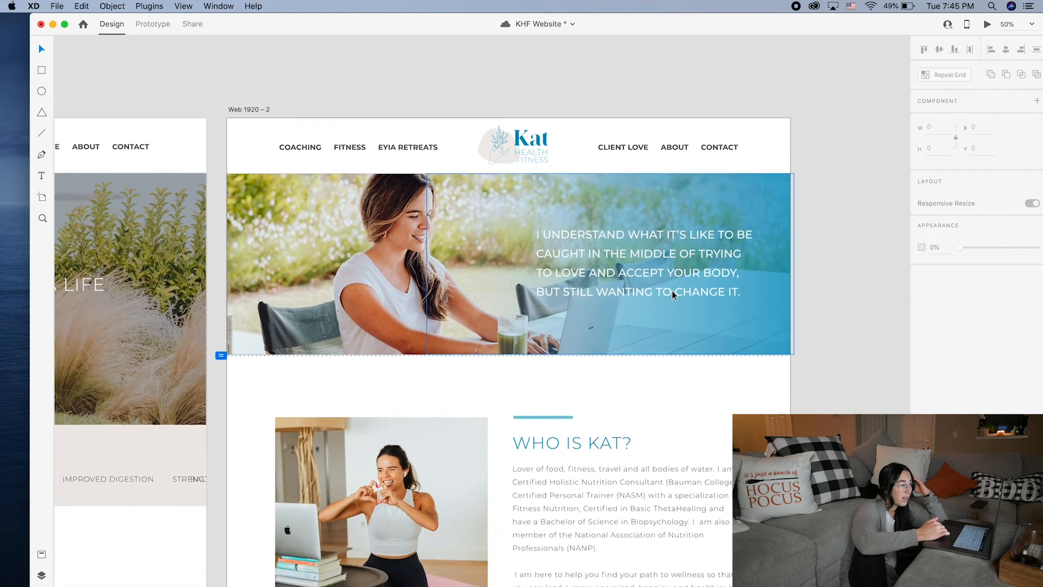
scroll(673, 293, "down", 15)
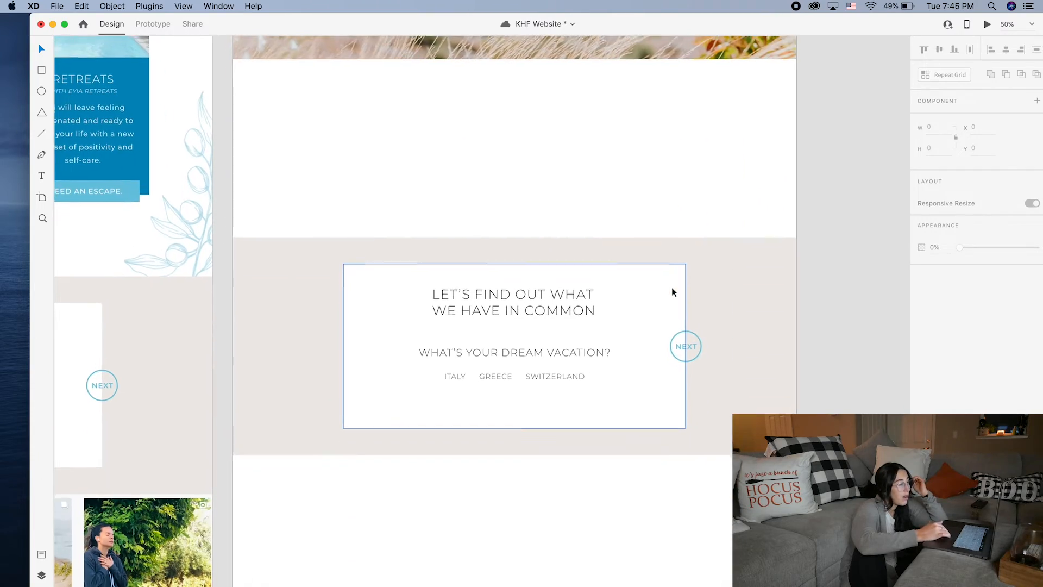
left_click(712, 419)
scroll(712, 418, "down", 2)
scroll(712, 418, "left", 3)
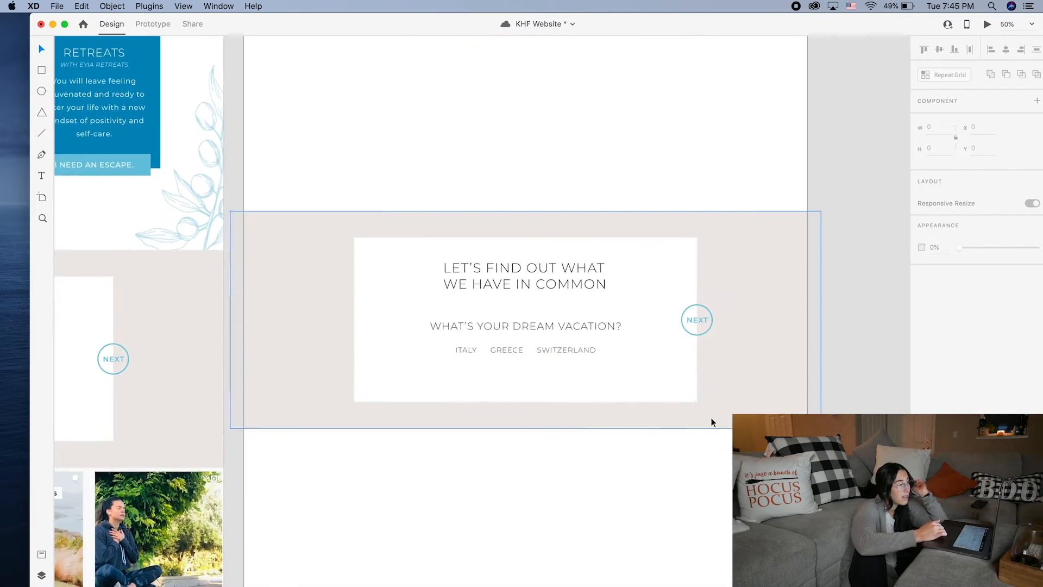
scroll(712, 422, "left", 5)
scroll(712, 422, "down", 4)
scroll(712, 423, "up", 12)
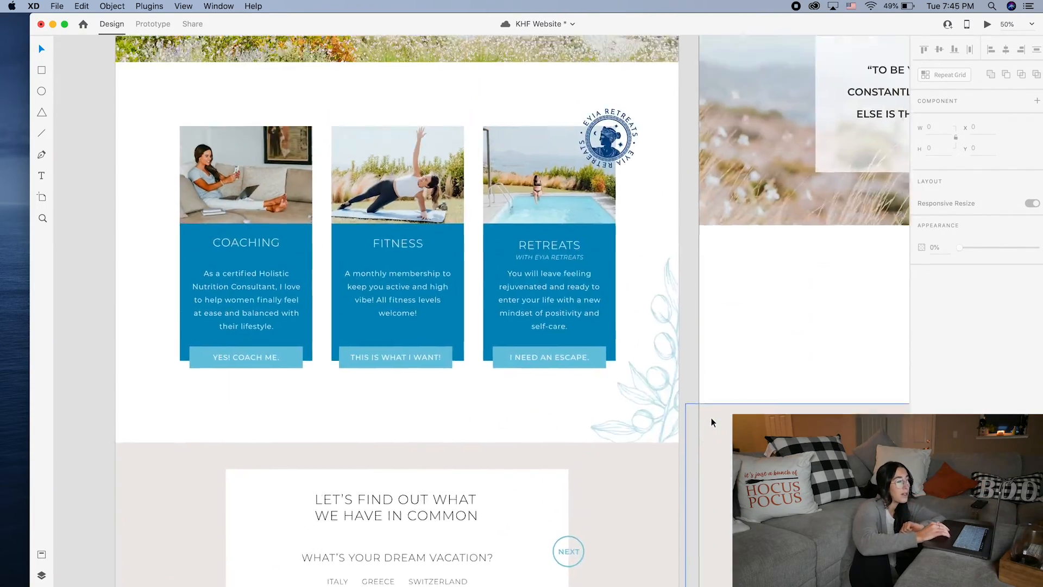
scroll(712, 422, "up", 6)
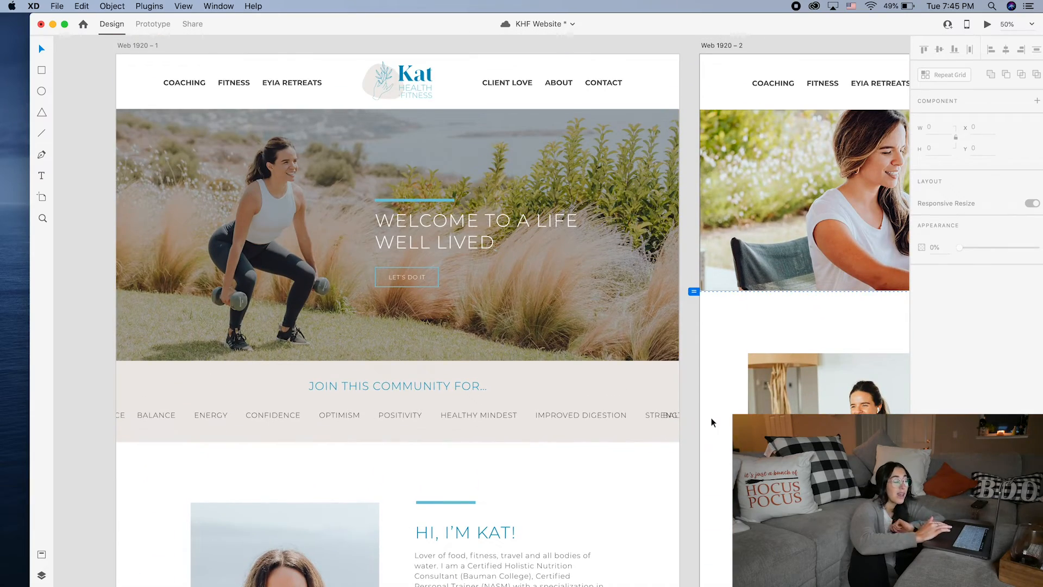
Save the KHF Website document.
scroll(712, 422, "right", 6)
scroll(711, 422, "down", 4)
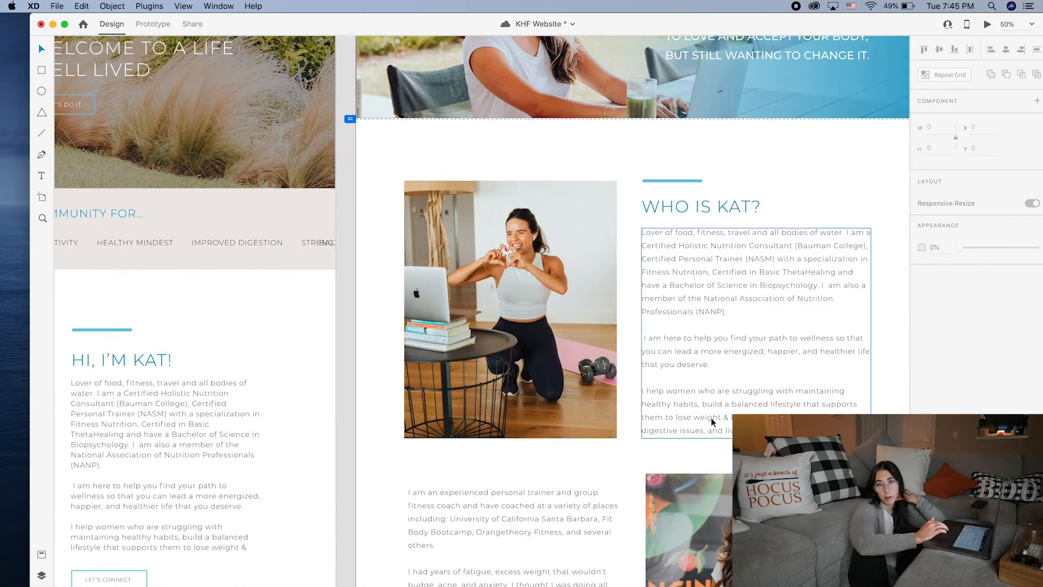
key("super+s")
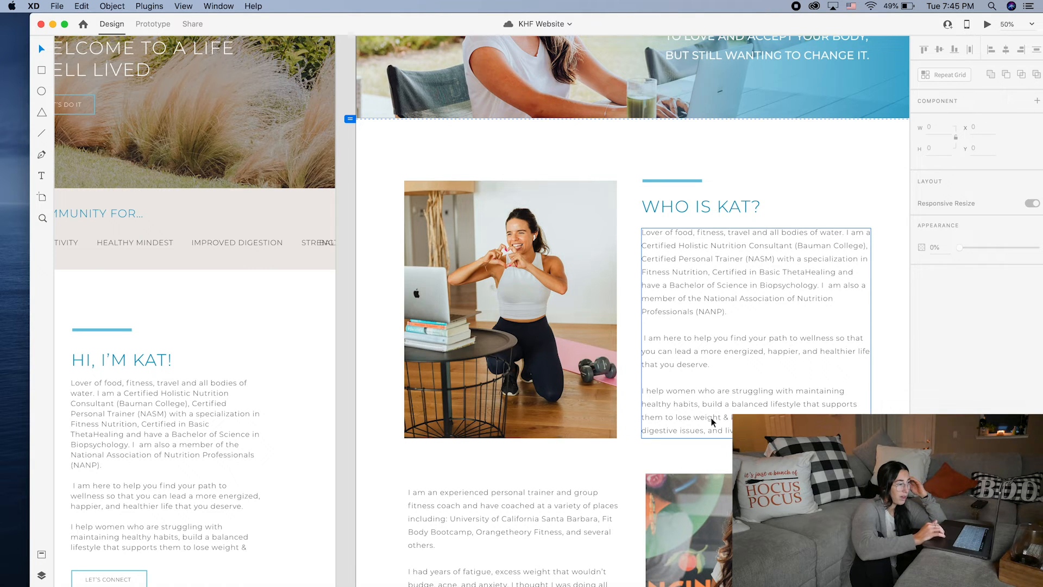
Examine the second page's biography, blue statement text and "Words I live by" quote section, including the blank space above the quiz.
scroll(712, 421, "down", 10)
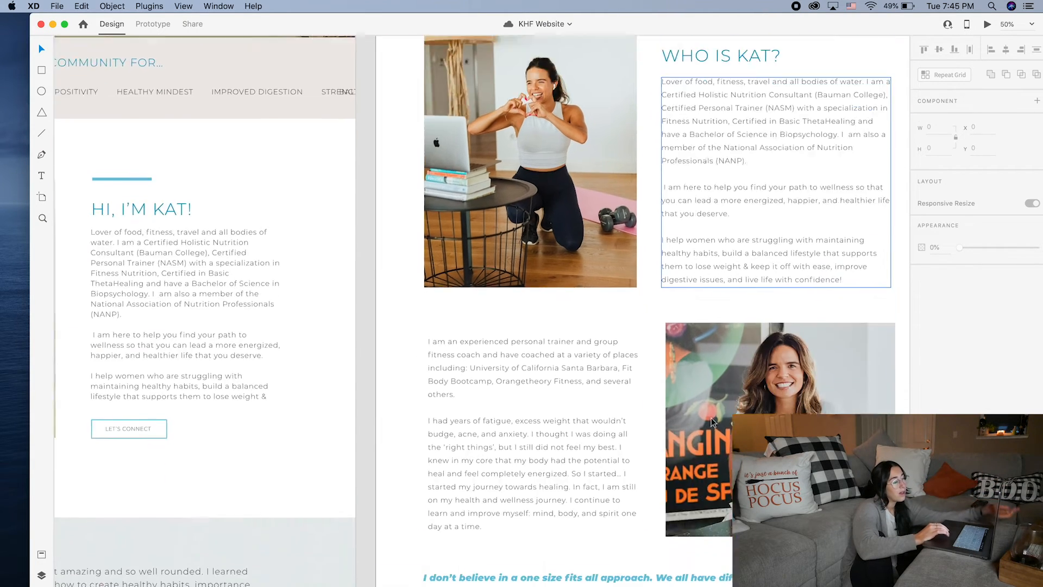
scroll(712, 418, "left", 2)
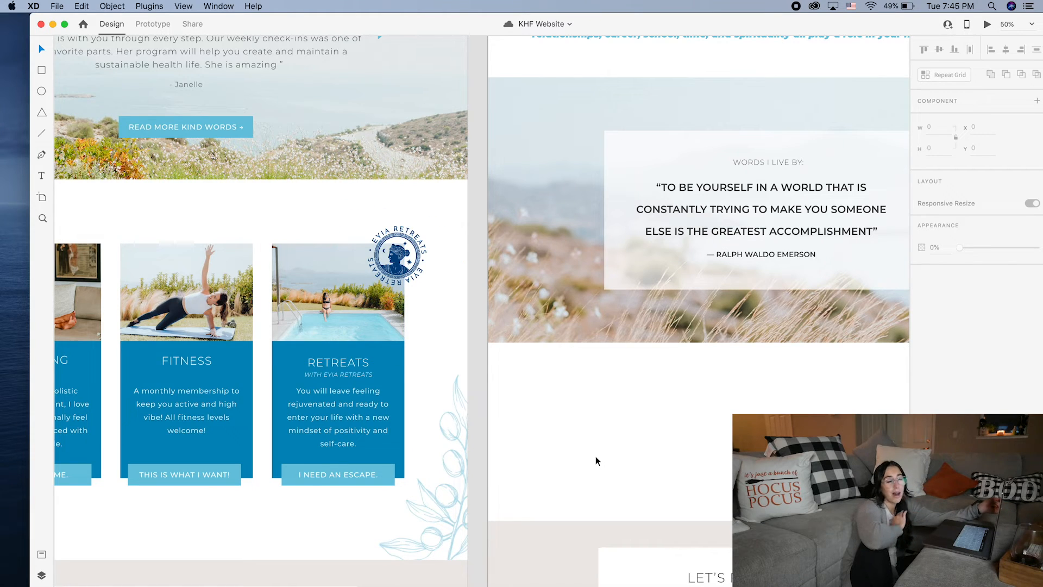
scroll(596, 457, "down", 1)
scroll(596, 457, "right", 3)
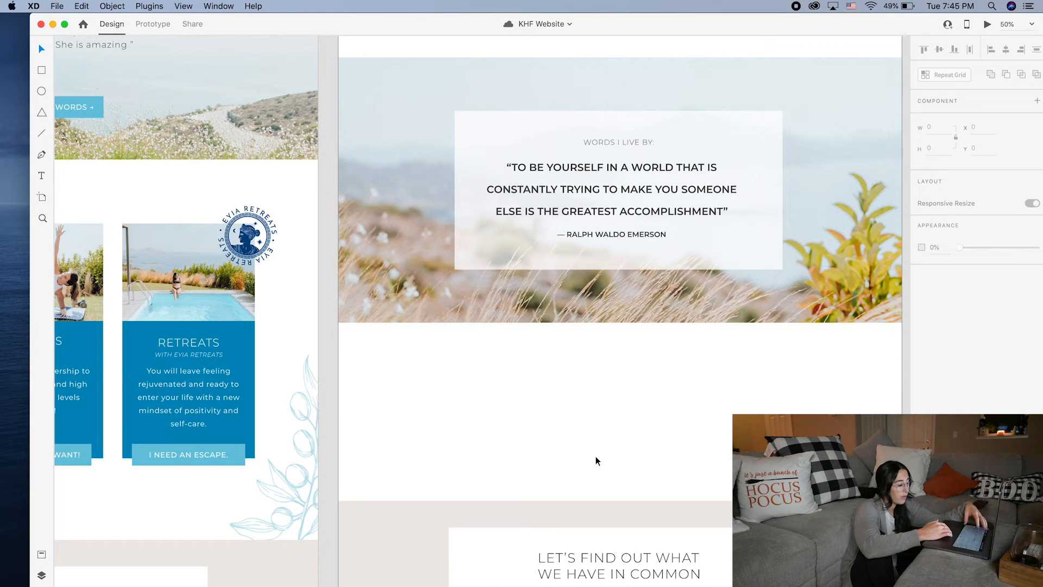
scroll(584, 503, "up", 1)
scroll(585, 497, "up", 5)
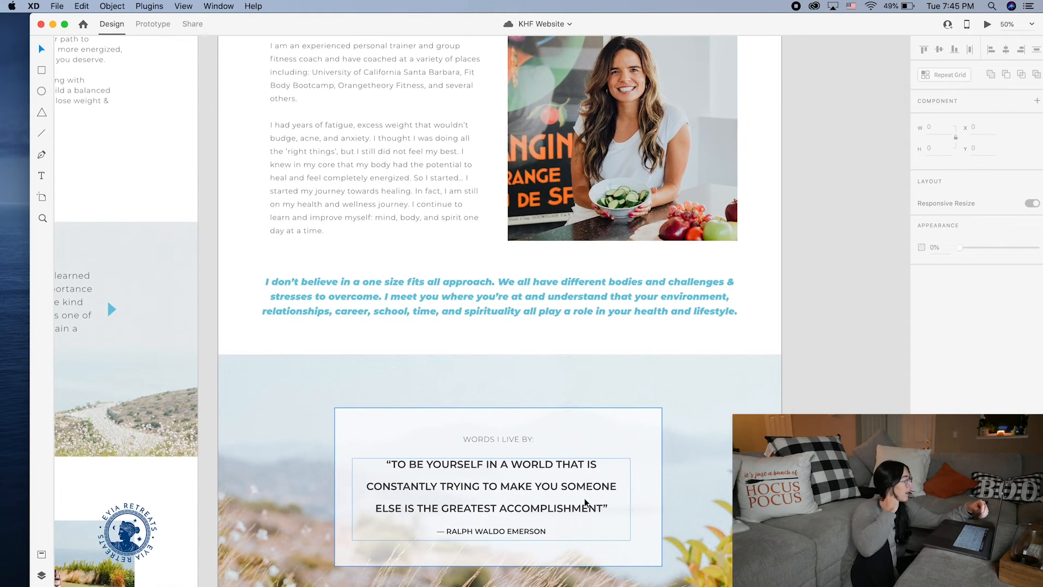